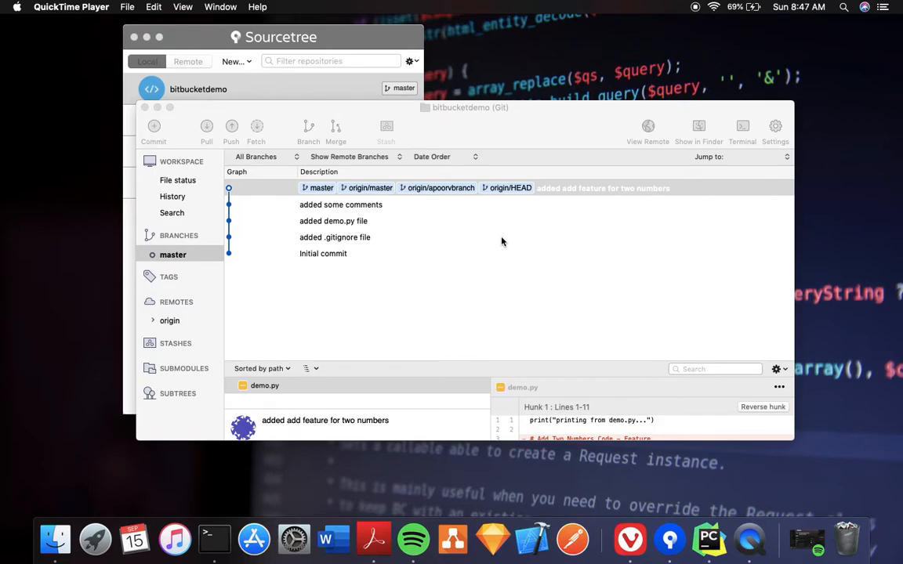
Switch desktop spaces past PyCharm and the Commits page to the second account's Bitbucket dashboard
{"action": "key", "text": "ctrl+Right"}
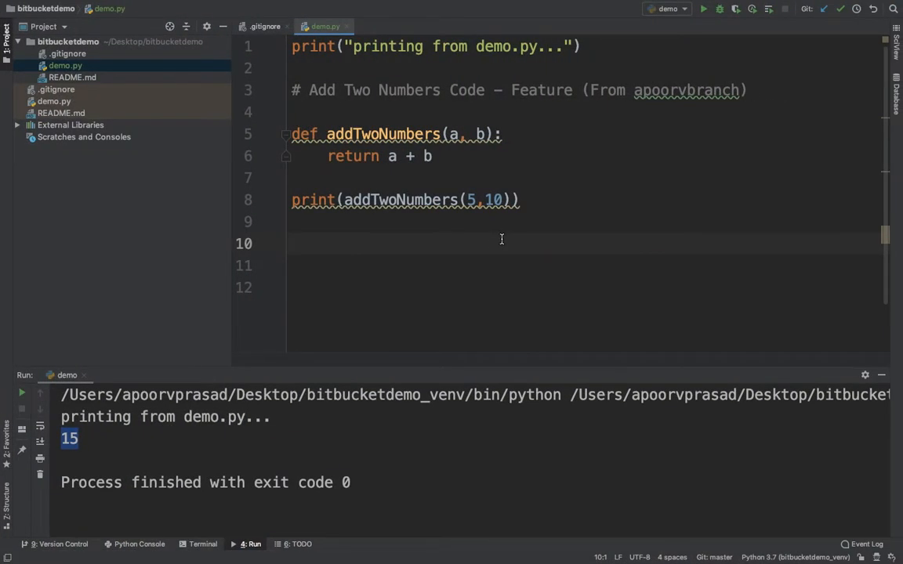
{"action": "key", "text": "ctrl+Right"}
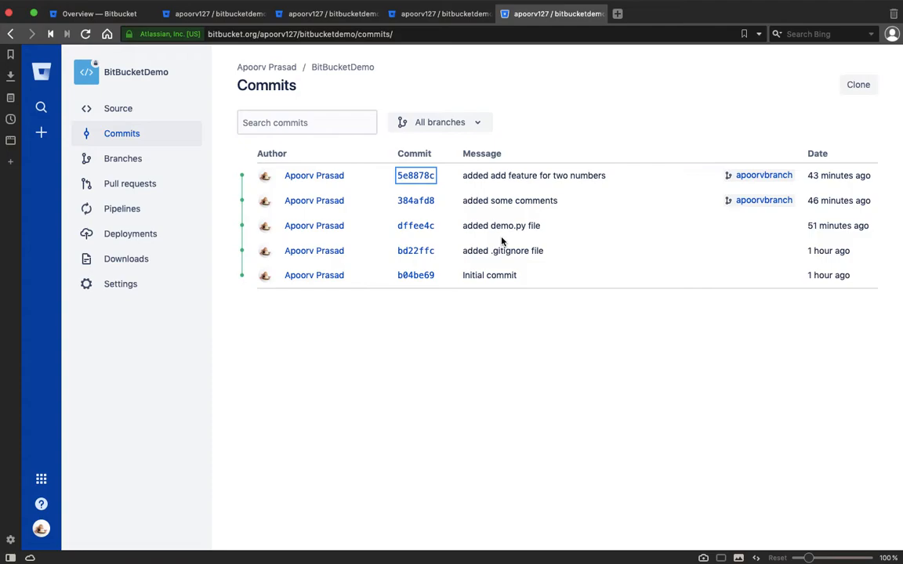
{"action": "key", "text": "ctrl+Right"}
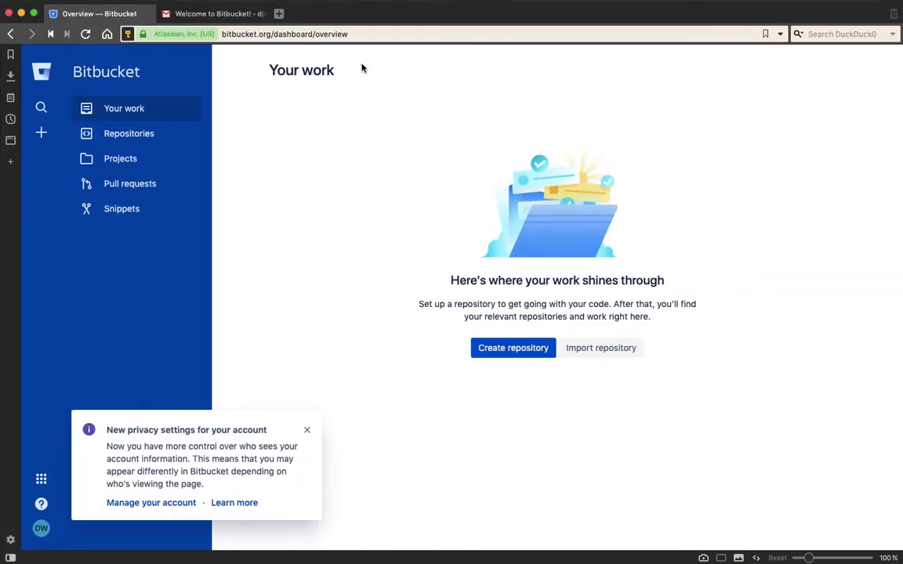
Dismiss the privacy settings notice, check the signed-in Gmail account, and return to the Bitbucket overview
{"action": "left_click", "coordinate": [246, 33]}
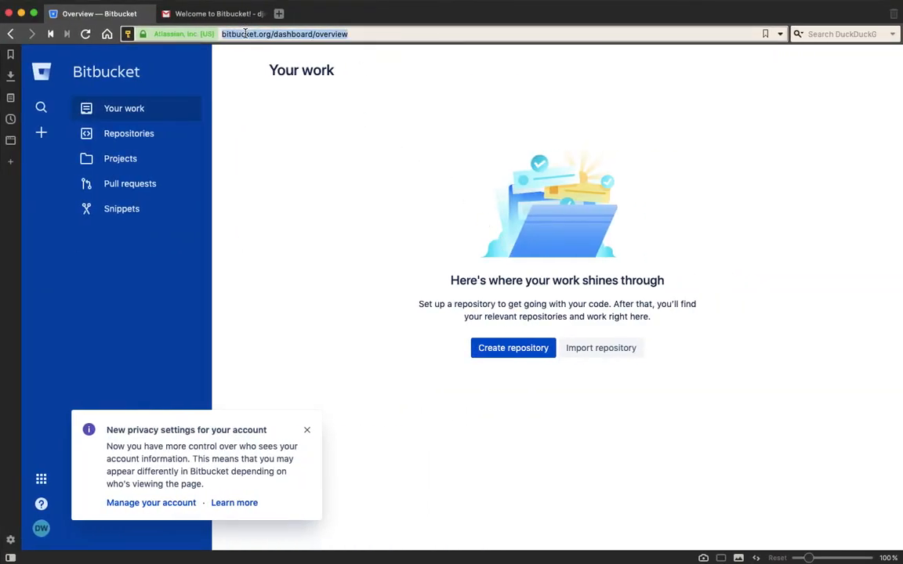
{"action": "left_click", "coordinate": [307, 429]}
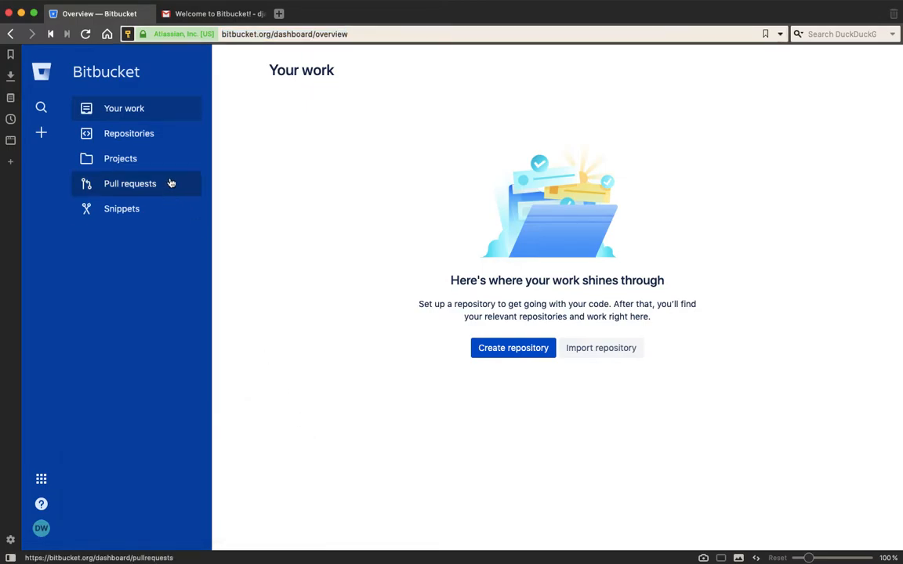
{"action": "left_click", "coordinate": [198, 15]}
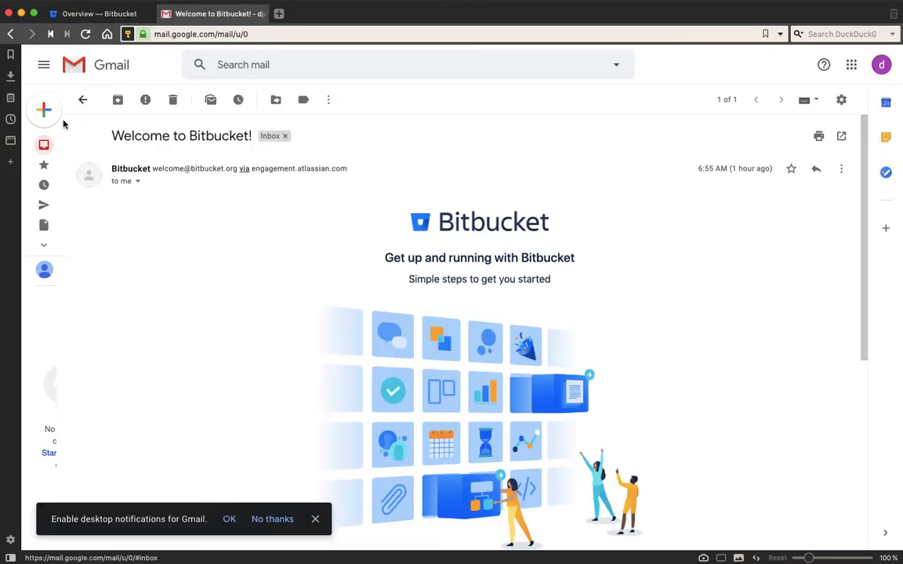
{"action": "left_click", "coordinate": [883, 71]}
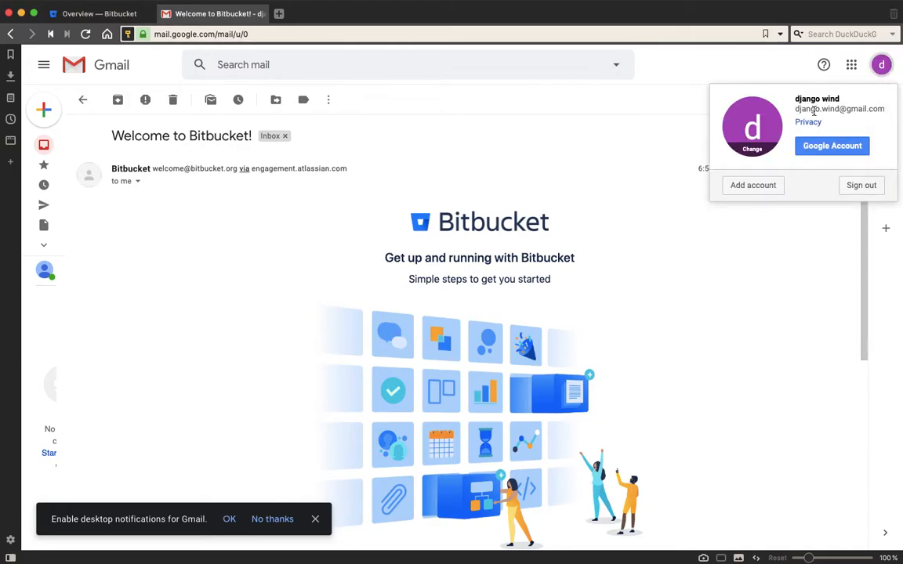
{"action": "left_click", "coordinate": [109, 13]}
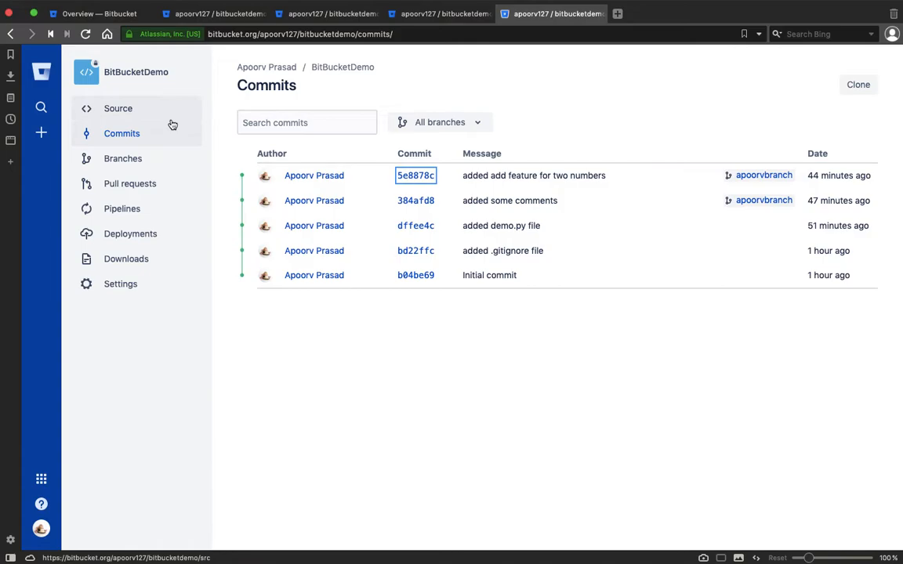
Browse the BitBucketDemo source file listing and README
{"action": "left_click", "coordinate": [156, 83]}
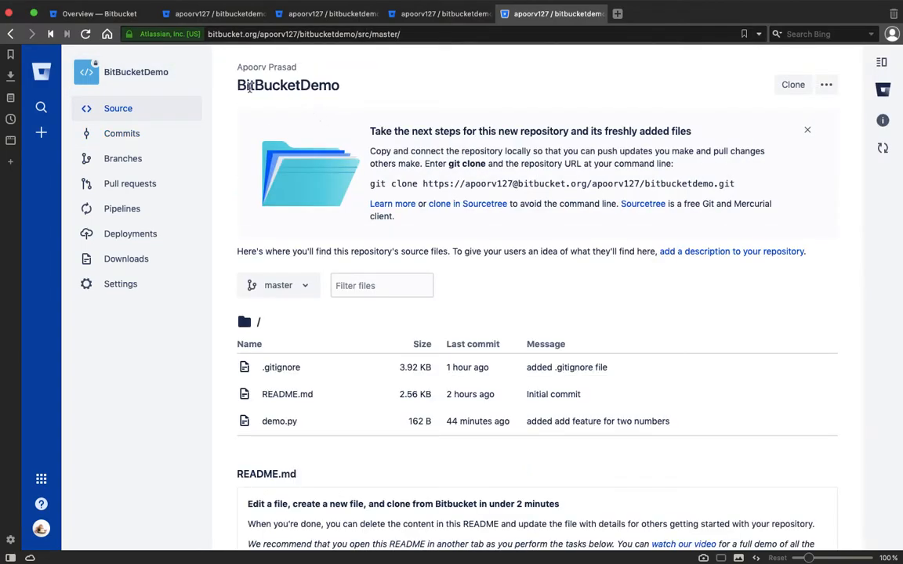
{"action": "left_click_drag", "start_coordinate": [237, 87], "coordinate": [355, 87]}
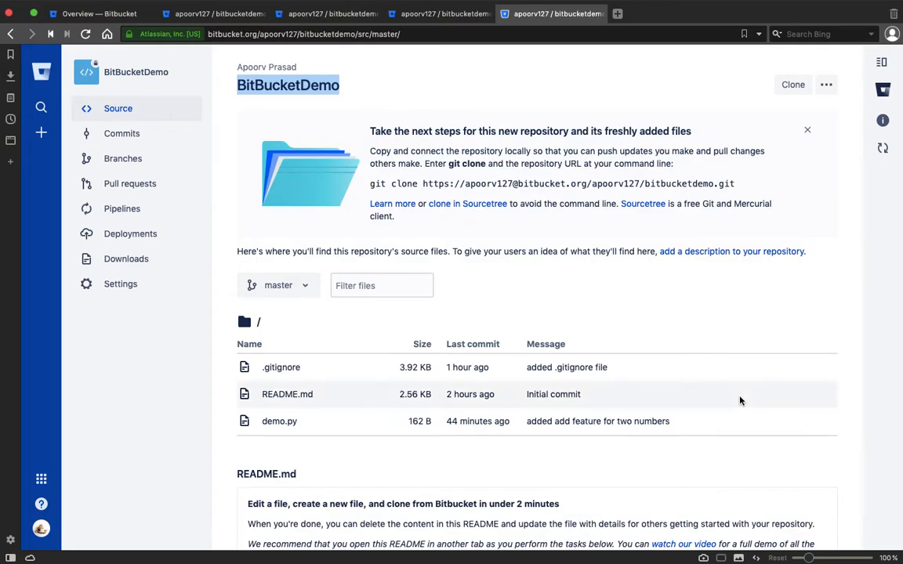
{"action": "scroll", "coordinate": [739, 401], "scroll_direction": "down", "scroll_amount": 8}
{"action": "scroll", "coordinate": [740, 400], "scroll_direction": "up", "scroll_amount": 8}
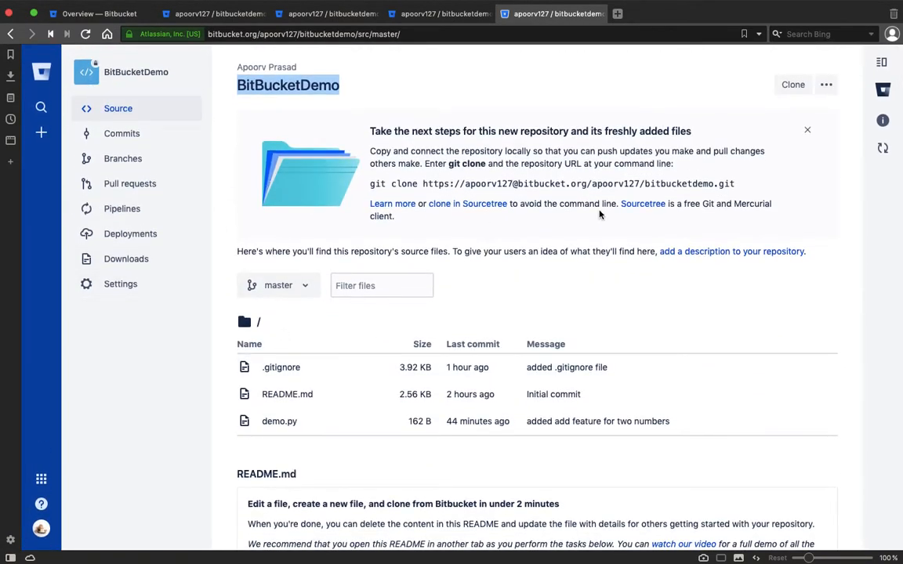
Check the second account's profile page, then open BitBucketDemo's repository settings
{"action": "key", "text": "ctrl+Right"}
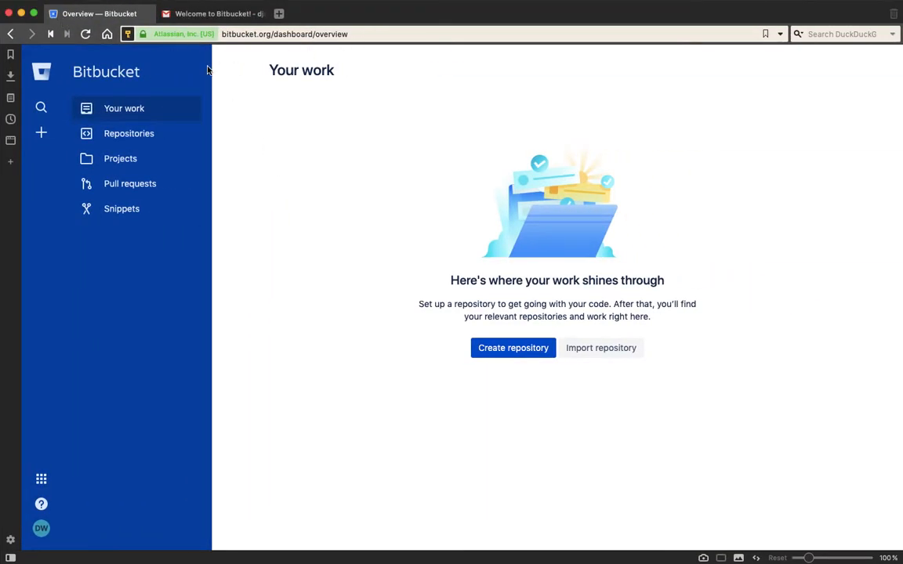
{"action": "left_click", "coordinate": [41, 74]}
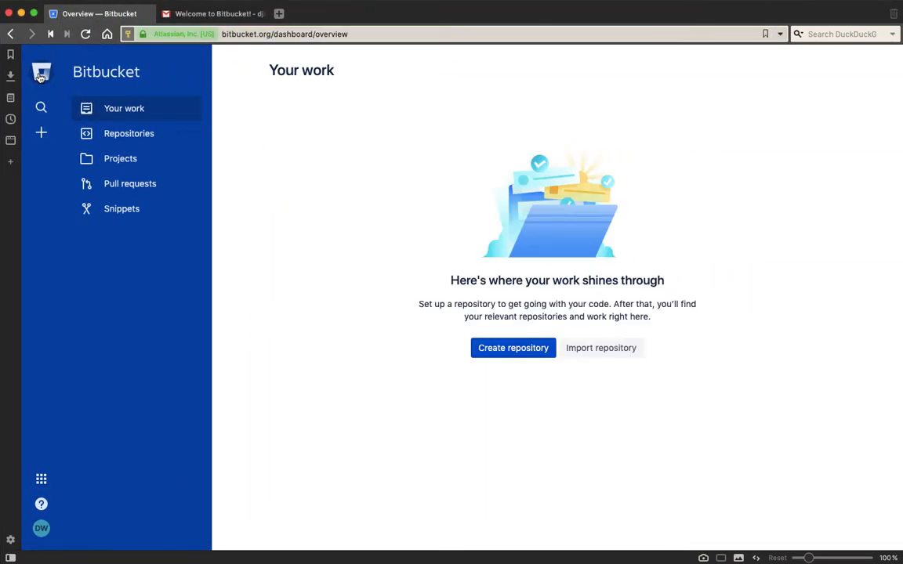
{"action": "left_click", "coordinate": [43, 531]}
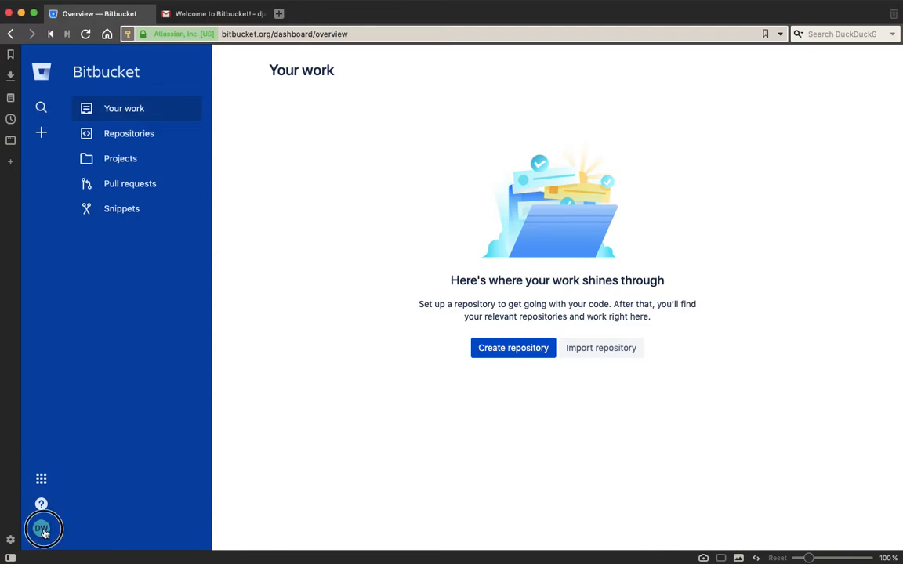
{"action": "left_click", "coordinate": [90, 448]}
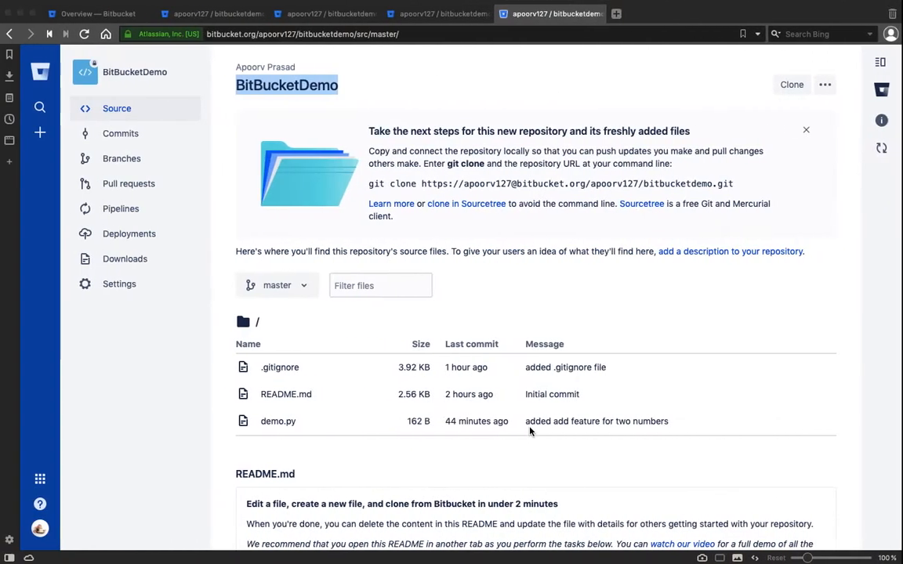
{"action": "scroll", "coordinate": [417, 513], "scroll_direction": "down", "scroll_amount": 10}
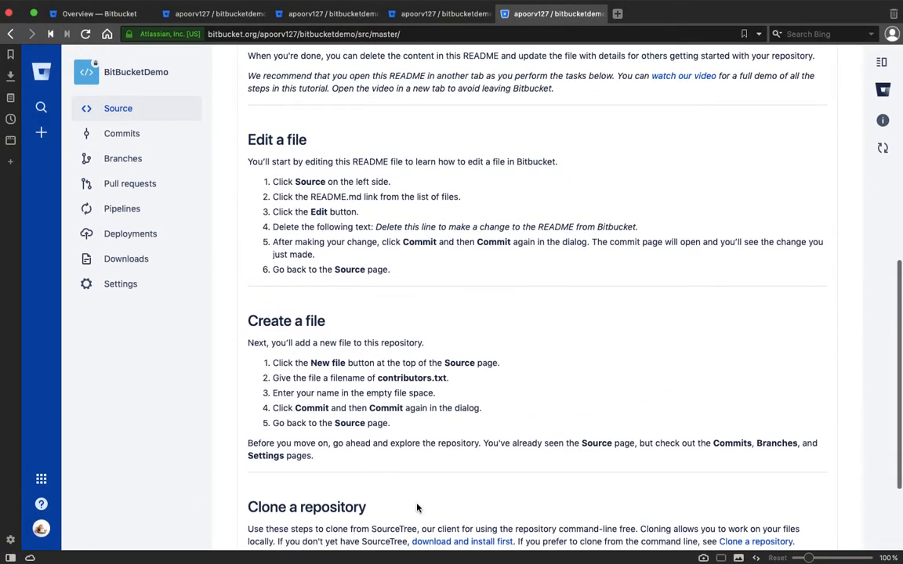
{"action": "left_click", "coordinate": [130, 292]}
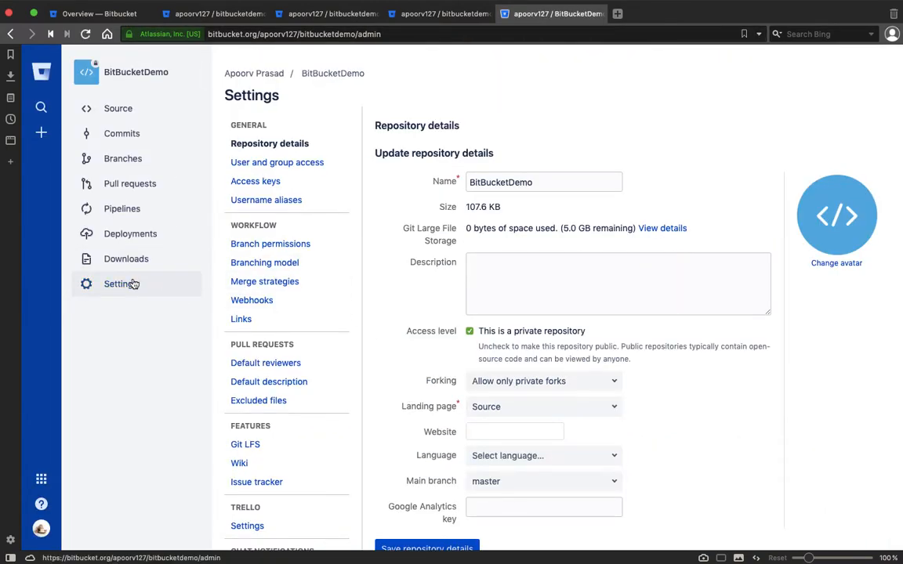
Open BitBucketDemo's User and group access and start adding a user
{"action": "left_click", "coordinate": [320, 163]}
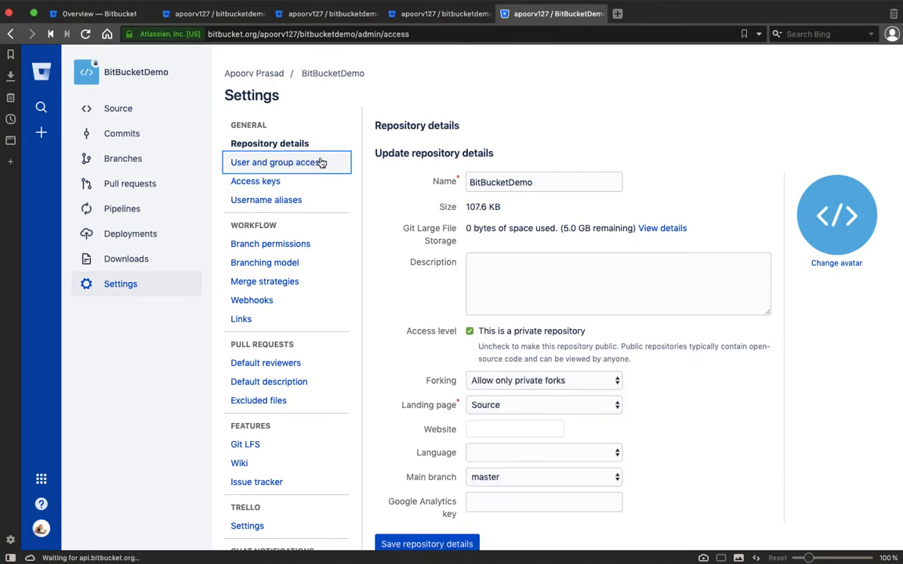
{"action": "left_click", "coordinate": [628, 318]}
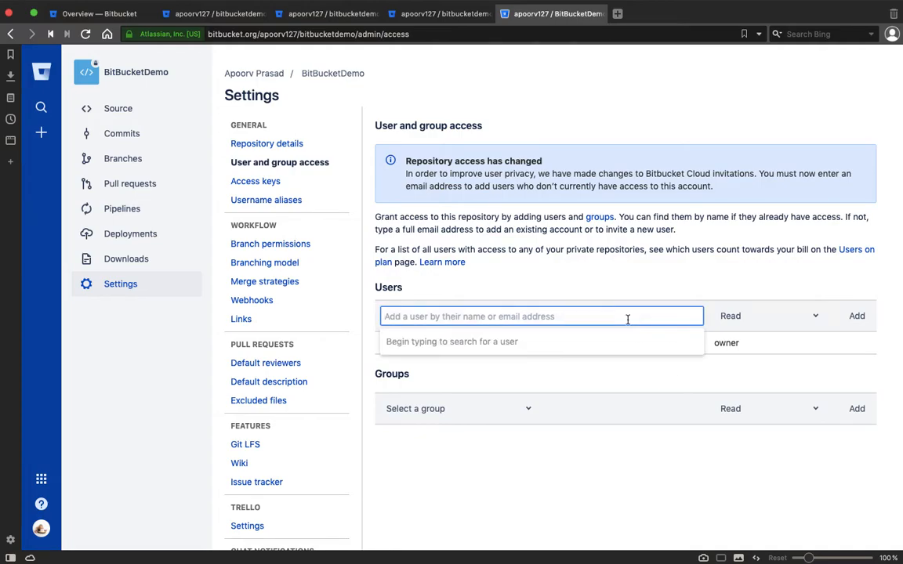
{"action": "left_click", "coordinate": [580, 478]}
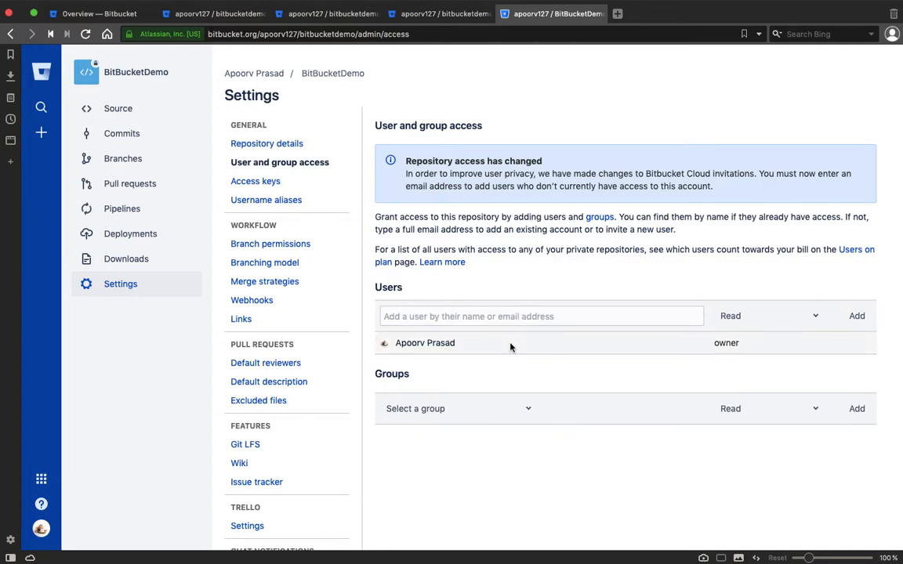
{"action": "left_click", "coordinate": [489, 318]}
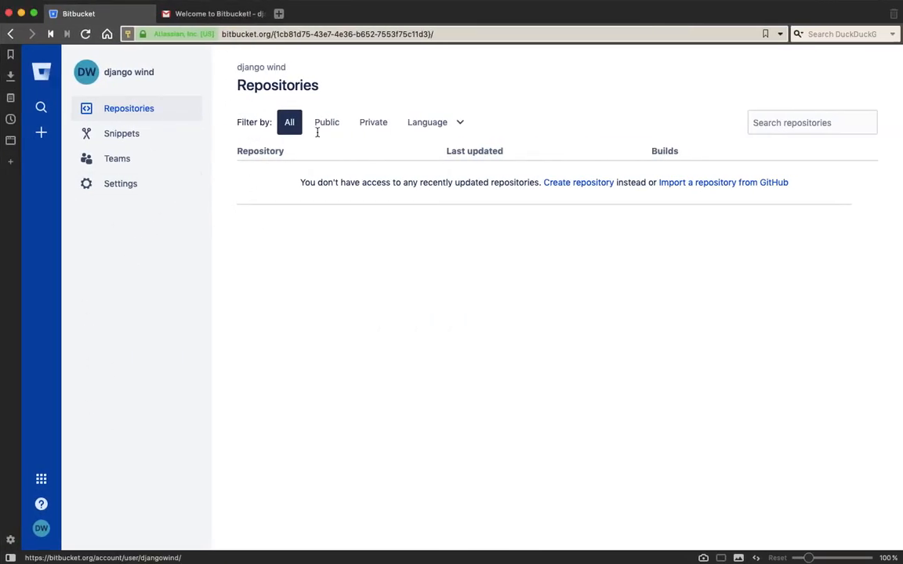
{"action": "left_click", "coordinate": [43, 530]}
{"action": "left_click", "coordinate": [88, 445]}
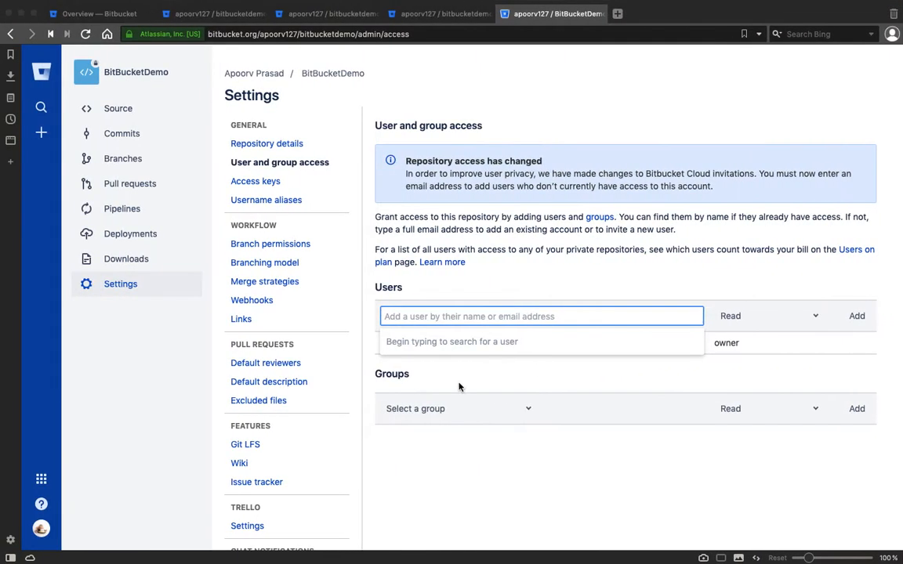
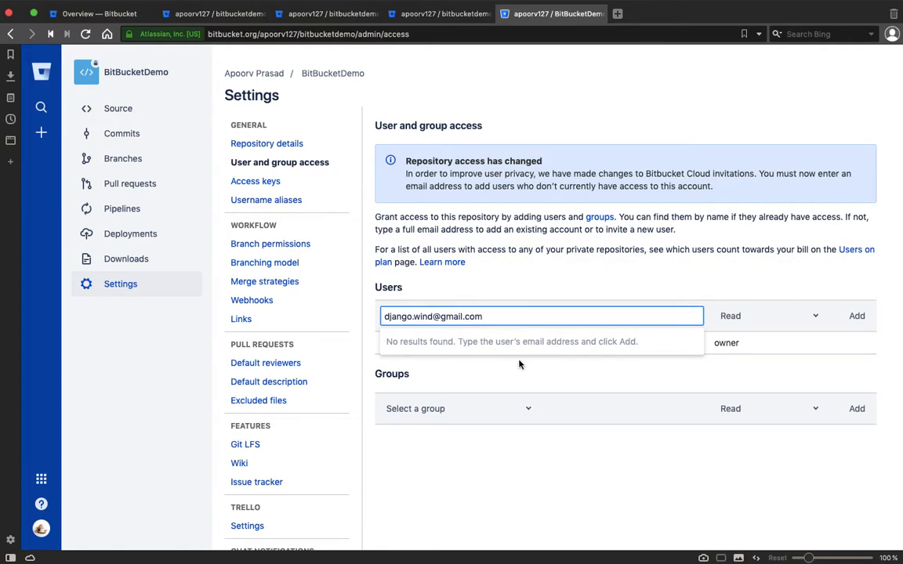
Enter the collaborator's e-mail address in the Users field and submit it, then try their name instead
{"action": "left_click", "coordinate": [486, 353]}
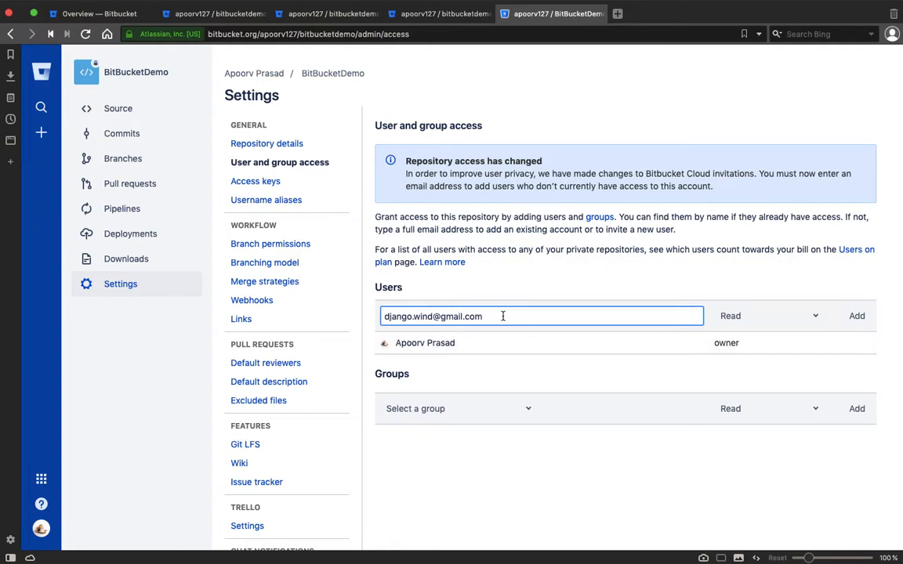
{"action": "key", "text": "Return"}
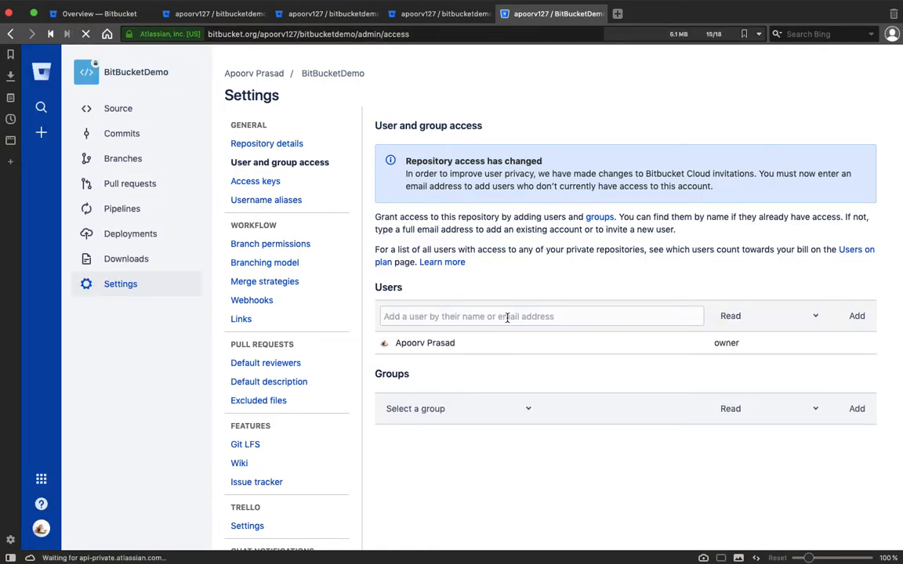
{"action": "type", "text": "django w"}
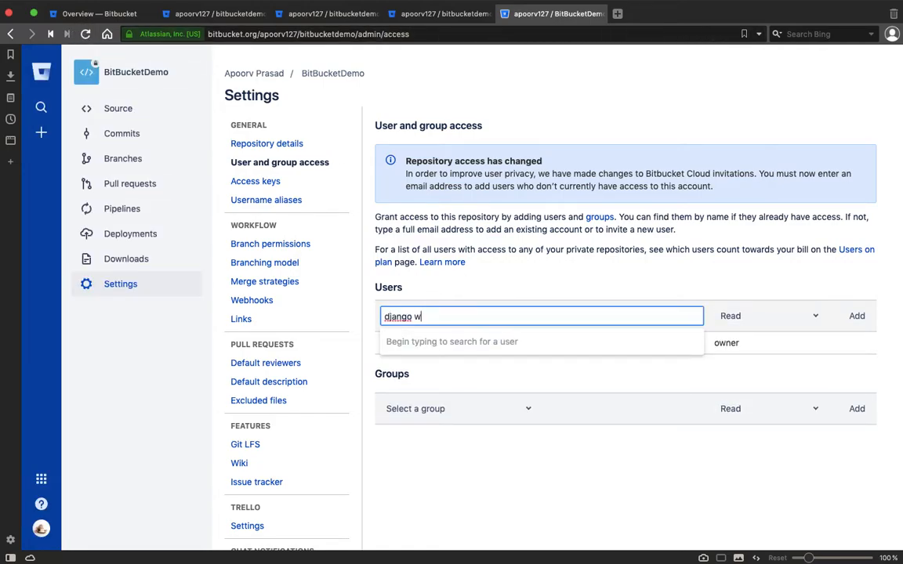
{"action": "type", "text": "ind"}
{"action": "key", "text": "super+a"}
{"action": "type", "text": "D"}
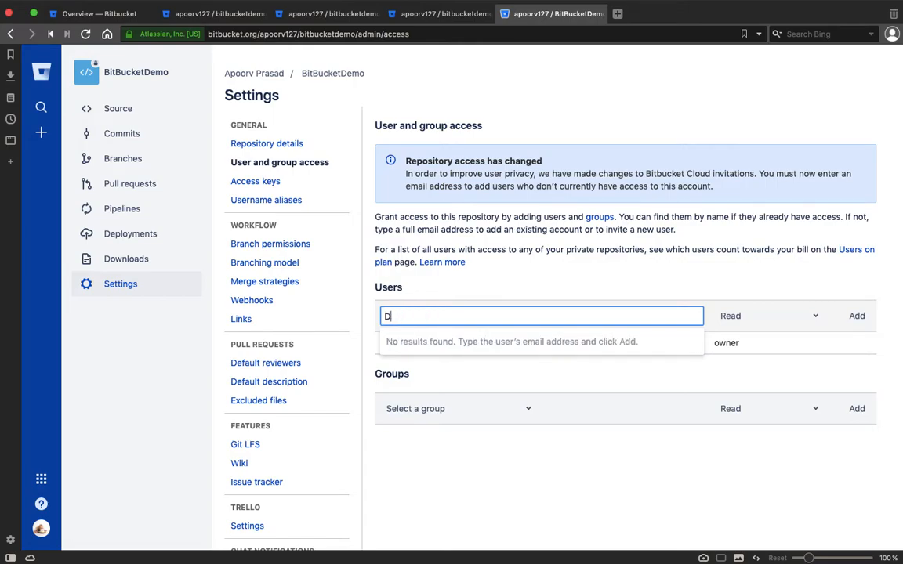
{"action": "key", "text": "ctrl+Right"}
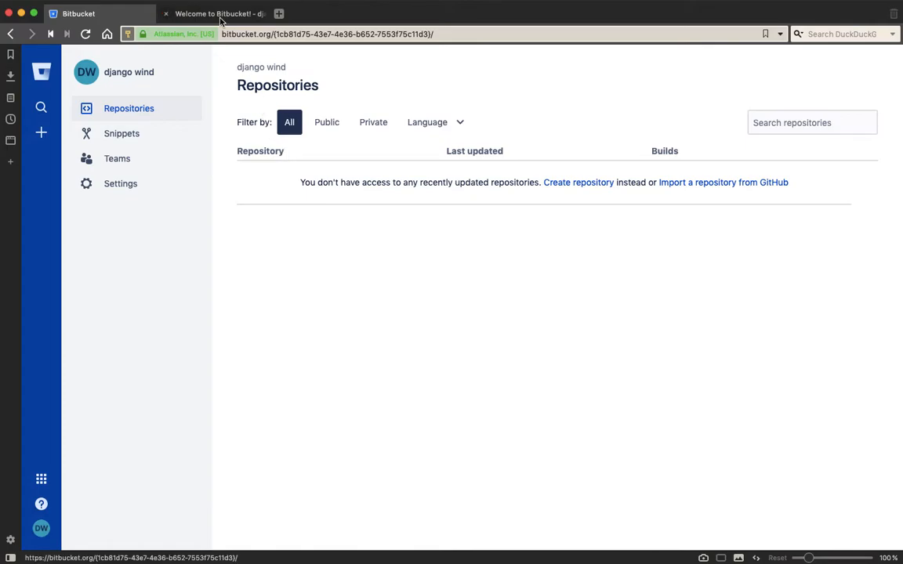
Follow the Bitbucket welcome email's Get started link to the support guide
{"action": "left_click", "coordinate": [221, 16]}
{"action": "scroll", "coordinate": [314, 302], "scroll_direction": "down", "scroll_amount": 6}
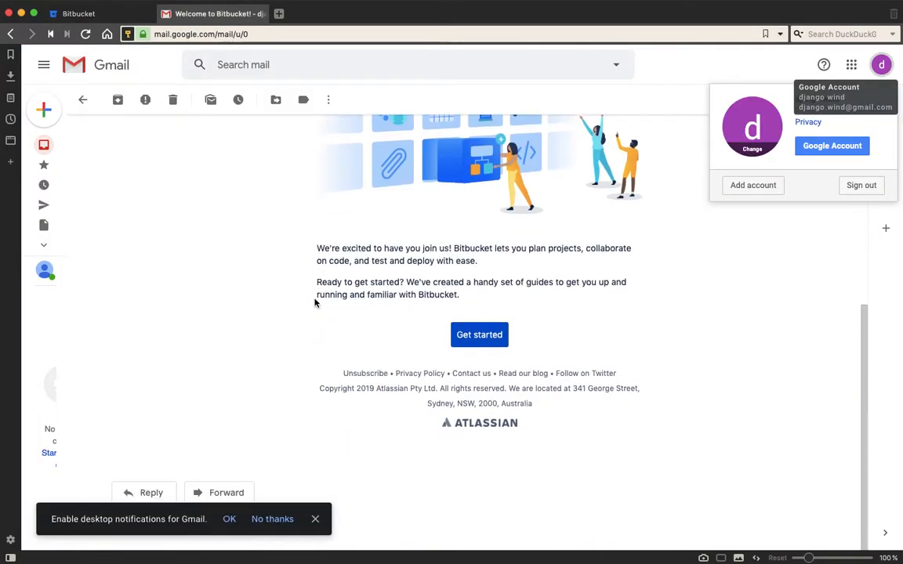
{"action": "left_click", "coordinate": [460, 334]}
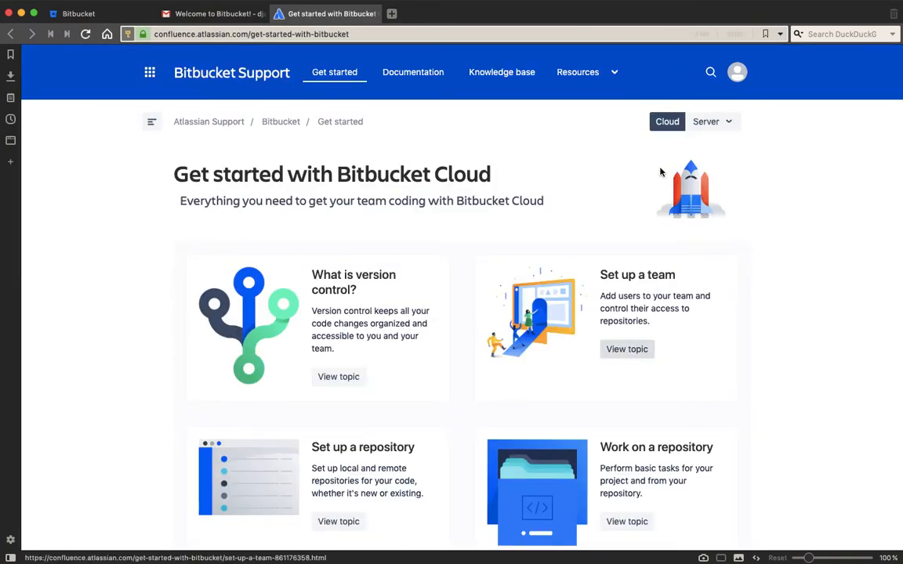
View the account's My Atlassian page from the support site's avatar menu, then return to Bitbucket
{"action": "left_click", "coordinate": [739, 81]}
{"action": "left_click", "coordinate": [717, 107]}
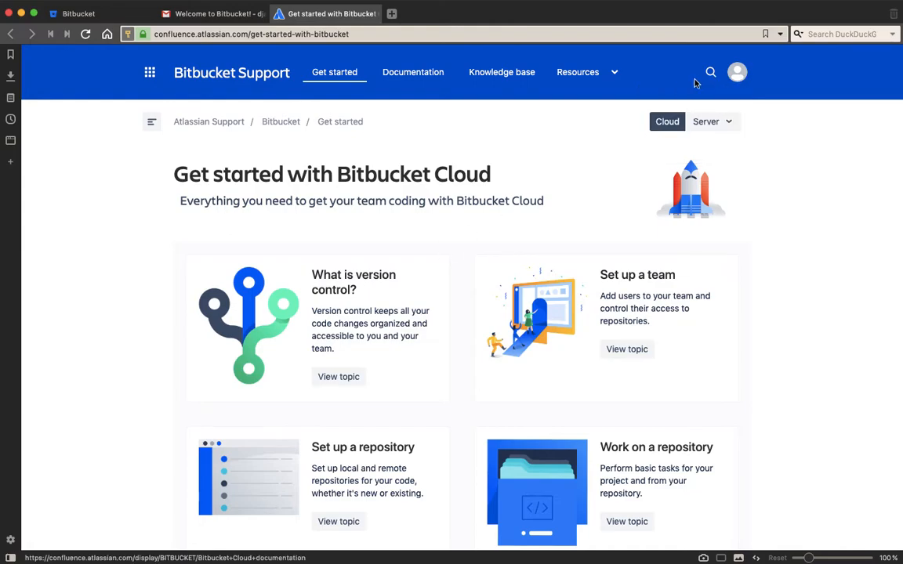
{"action": "left_click", "coordinate": [736, 73]}
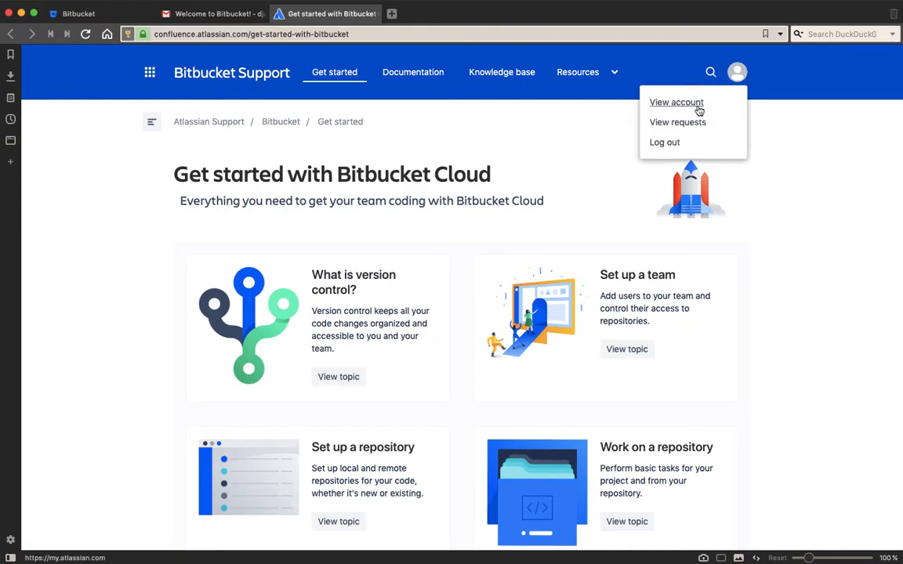
{"action": "left_click", "coordinate": [699, 110]}
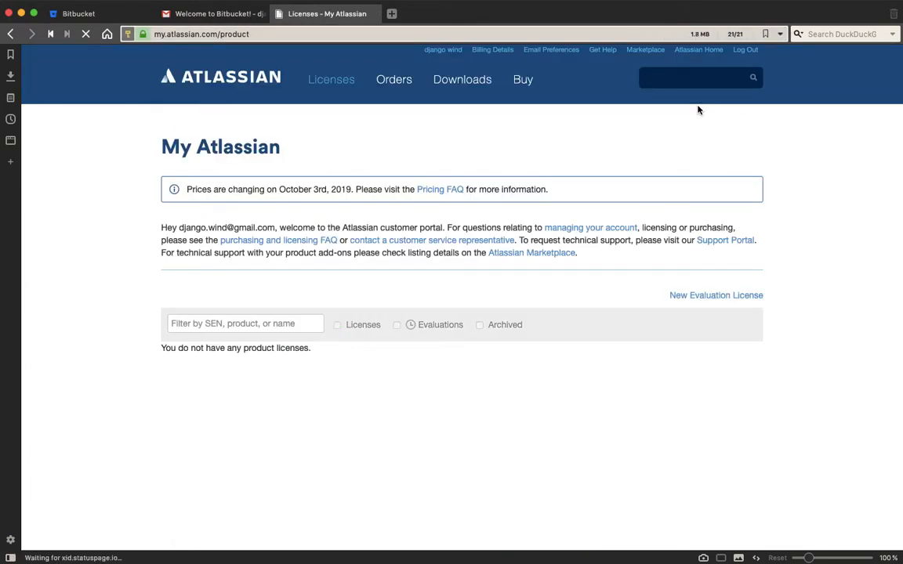
{"action": "left_click", "coordinate": [74, 14]}
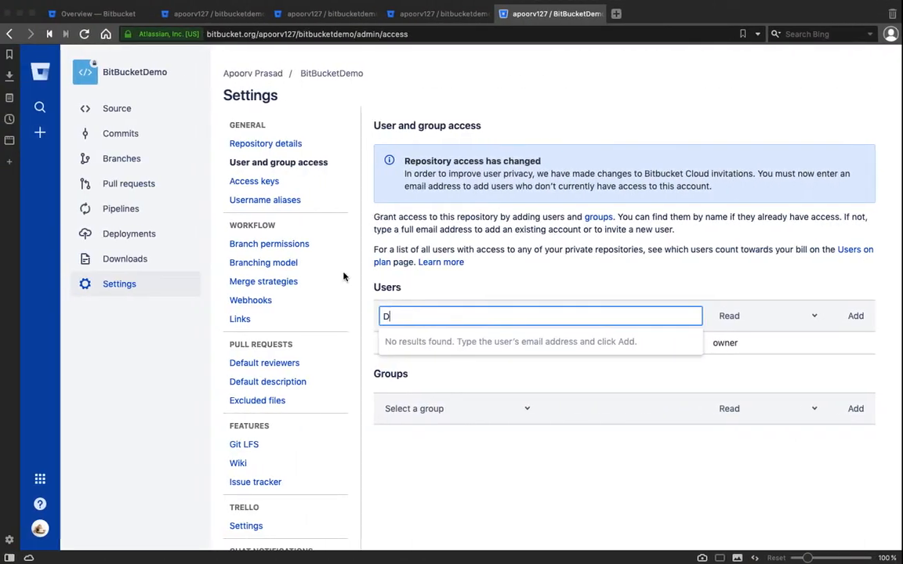
Enter the collaborator's e-mail address in the Users field and add it as a pending invitation
{"action": "key", "text": "BackSpace"}
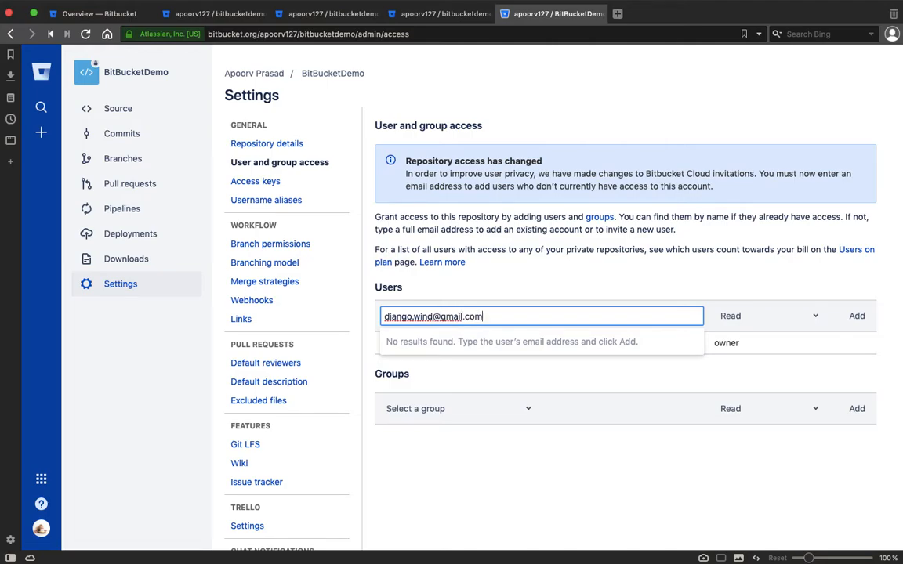
{"action": "left_click", "coordinate": [858, 316]}
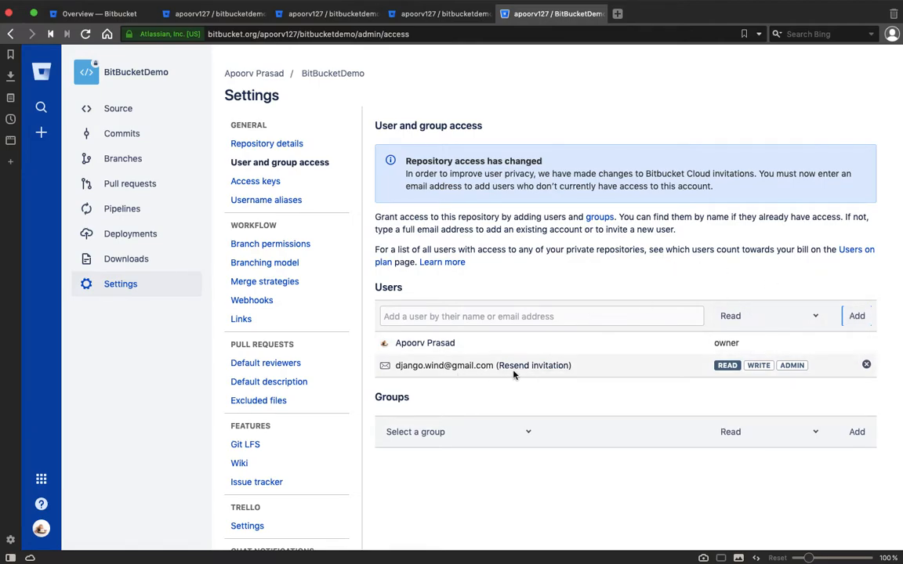
{"action": "key", "text": "ctrl+Right"}
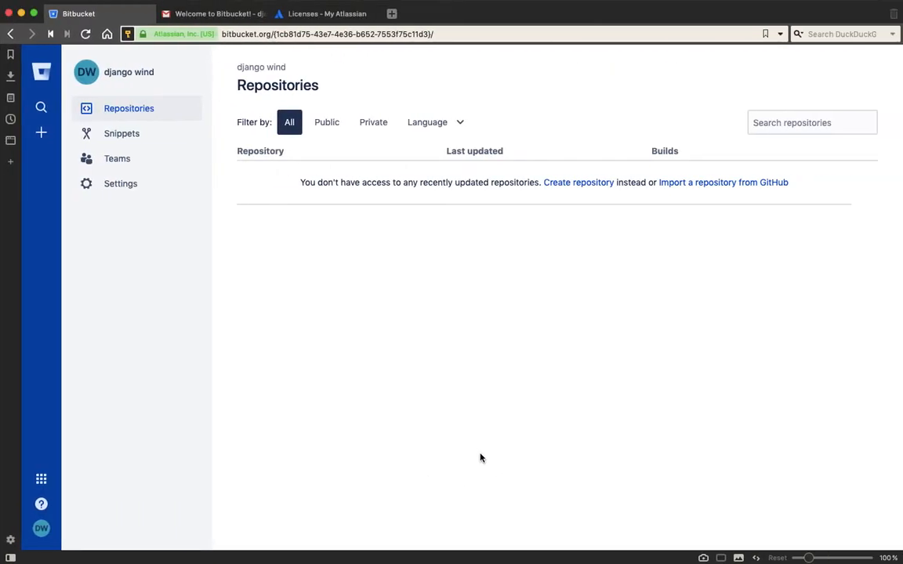
Open the Atlassian invitation email in Gmail and accept the BitBucketDemo repository invitation
{"action": "left_click", "coordinate": [213, 15]}
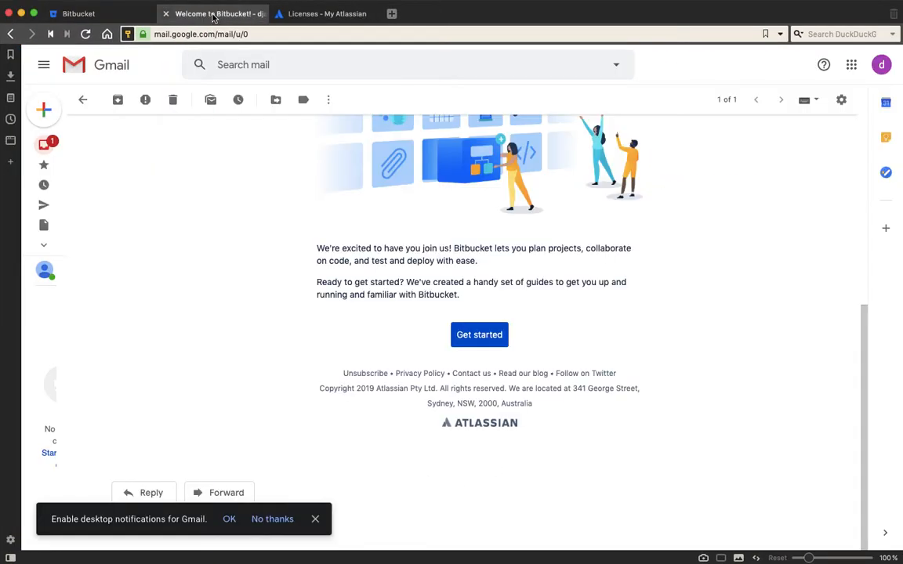
{"action": "left_click", "coordinate": [47, 141]}
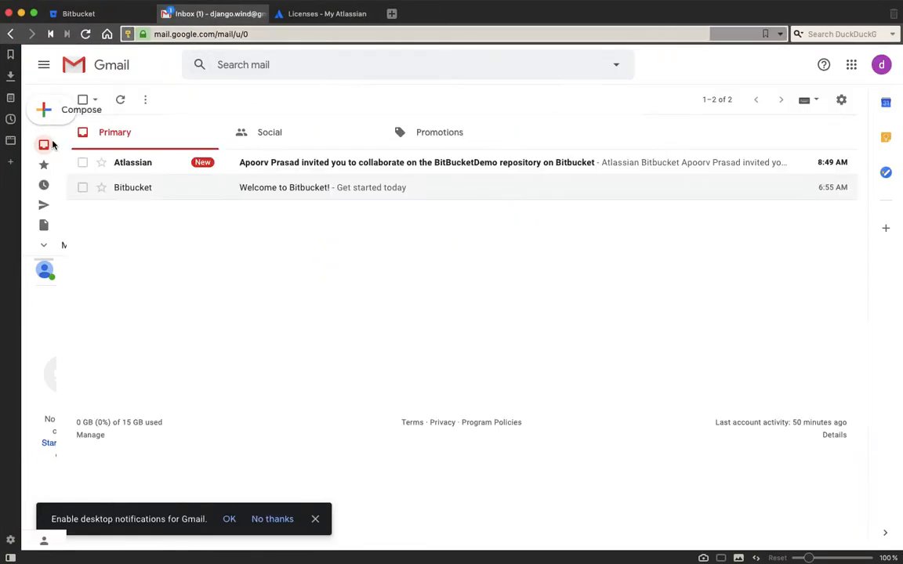
{"action": "left_click", "coordinate": [551, 171]}
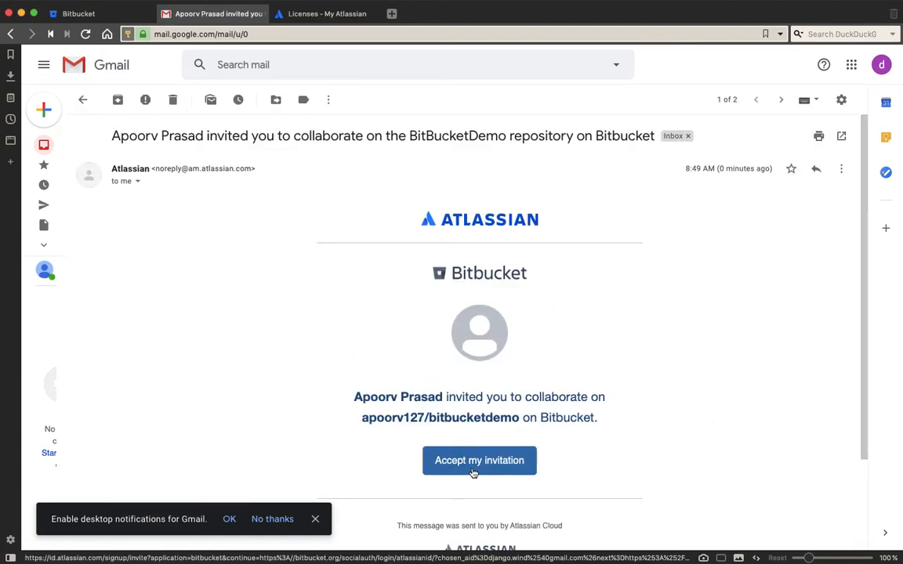
{"action": "left_click", "coordinate": [518, 468]}
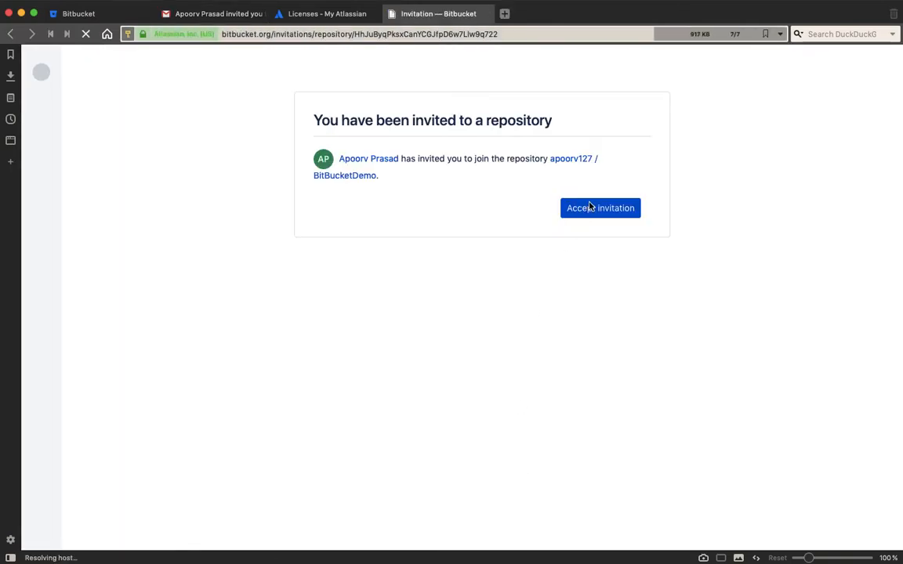
{"action": "left_click", "coordinate": [589, 207]}
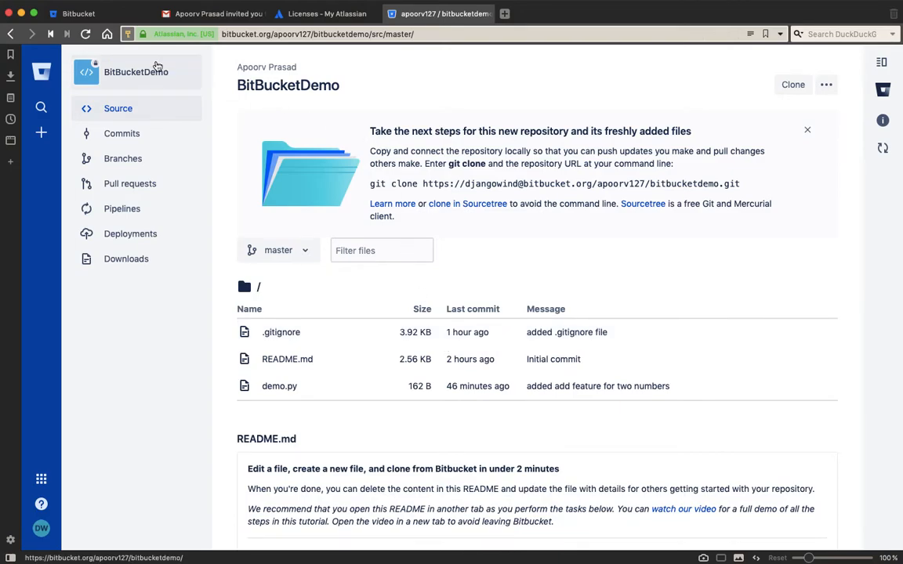
Reload the collaborator's Bitbucket account and check its Repositories, Private filter and Teams pages
{"action": "left_click", "coordinate": [86, 14]}
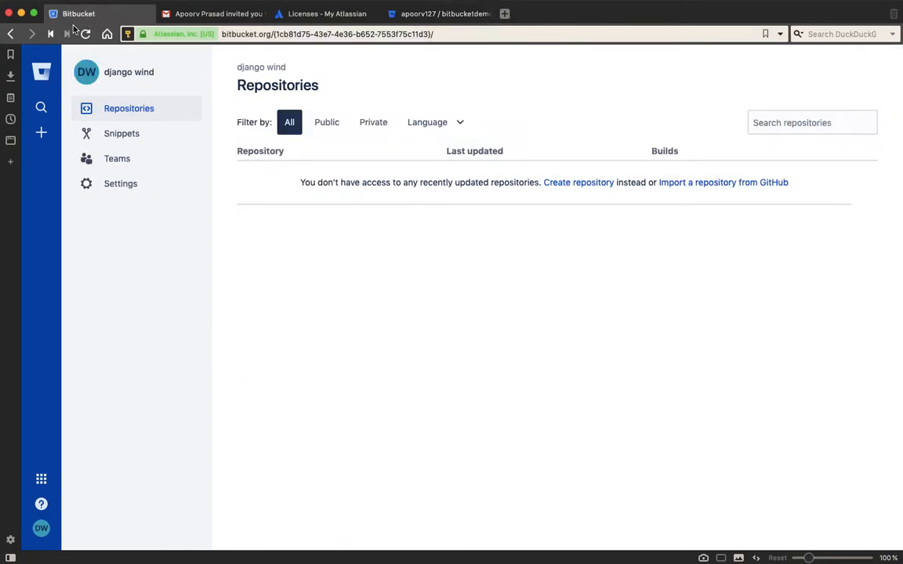
{"action": "left_click", "coordinate": [86, 34]}
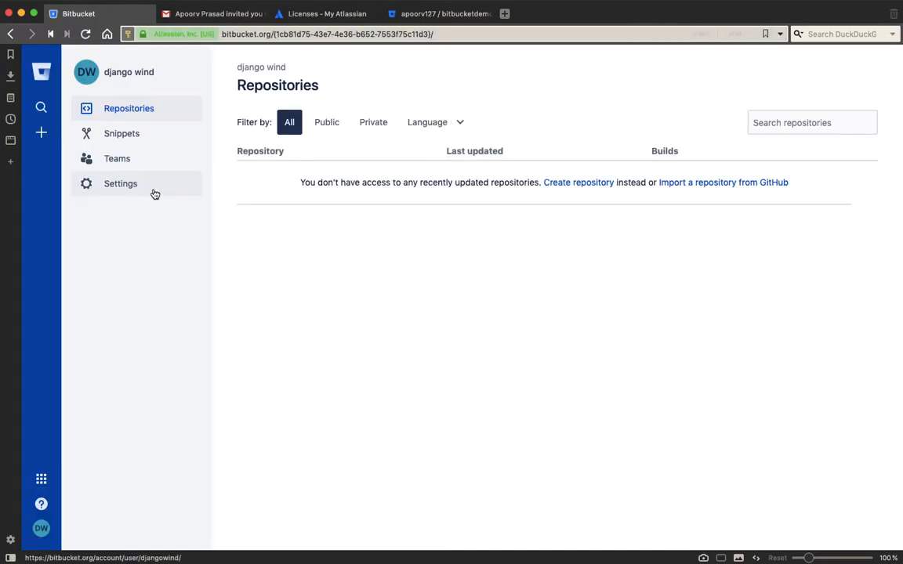
{"action": "left_click", "coordinate": [147, 112]}
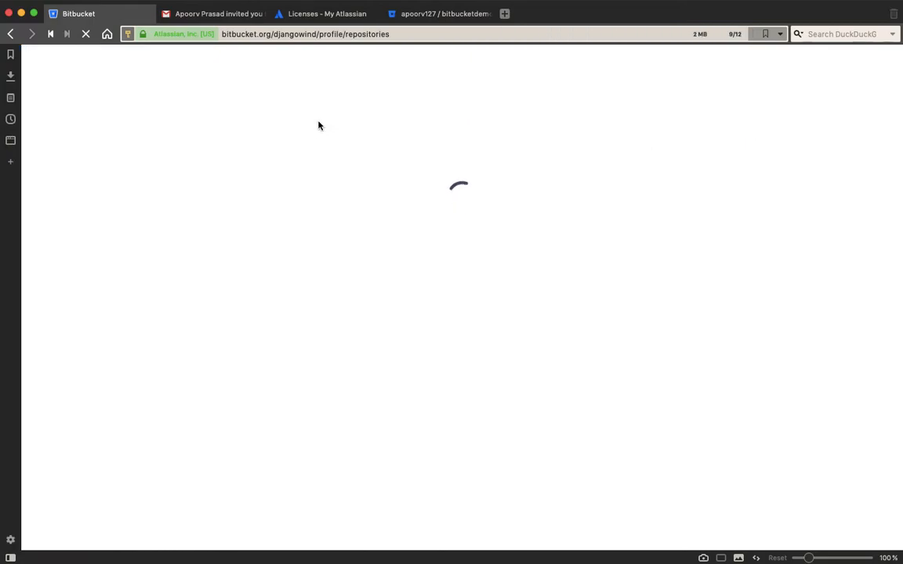
{"action": "left_click", "coordinate": [363, 125]}
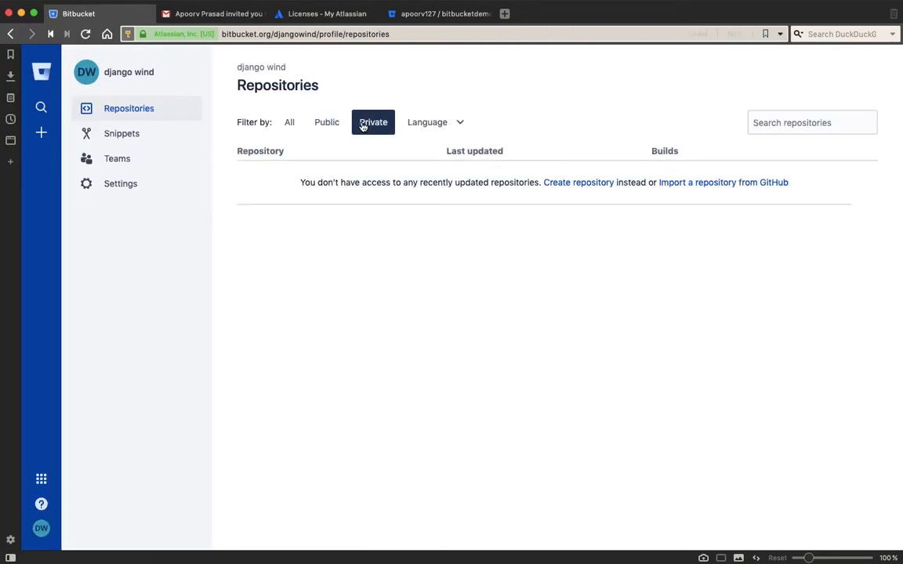
{"action": "left_click", "coordinate": [116, 73]}
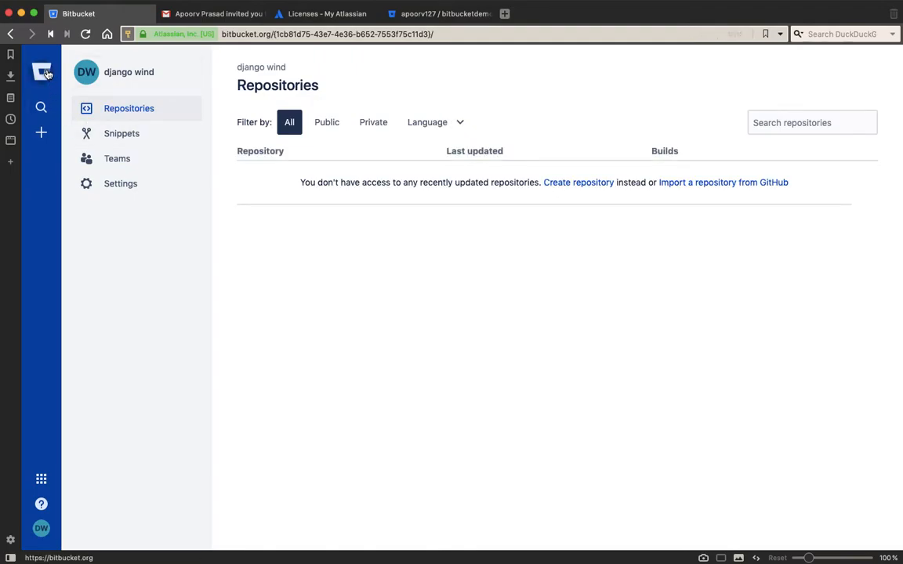
{"action": "left_click", "coordinate": [116, 160]}
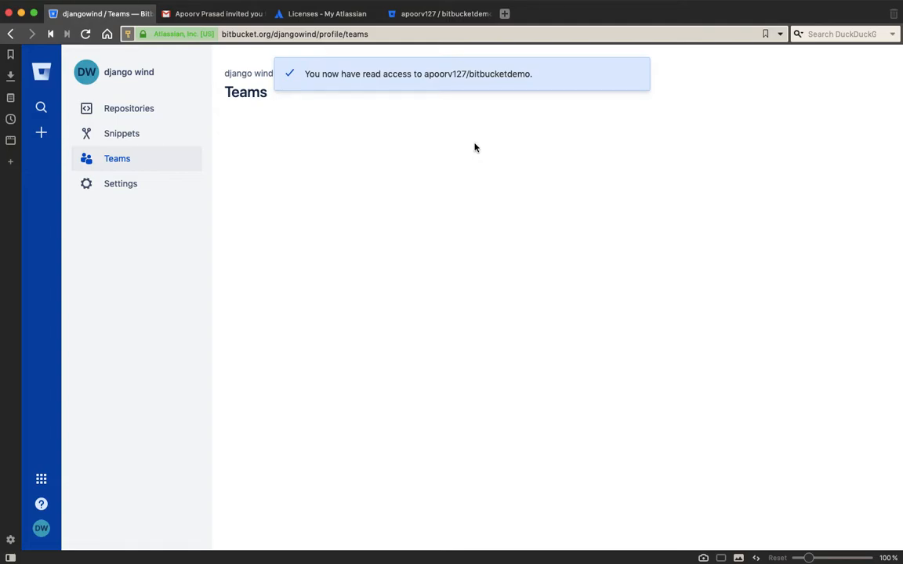
{"action": "left_click", "coordinate": [130, 110]}
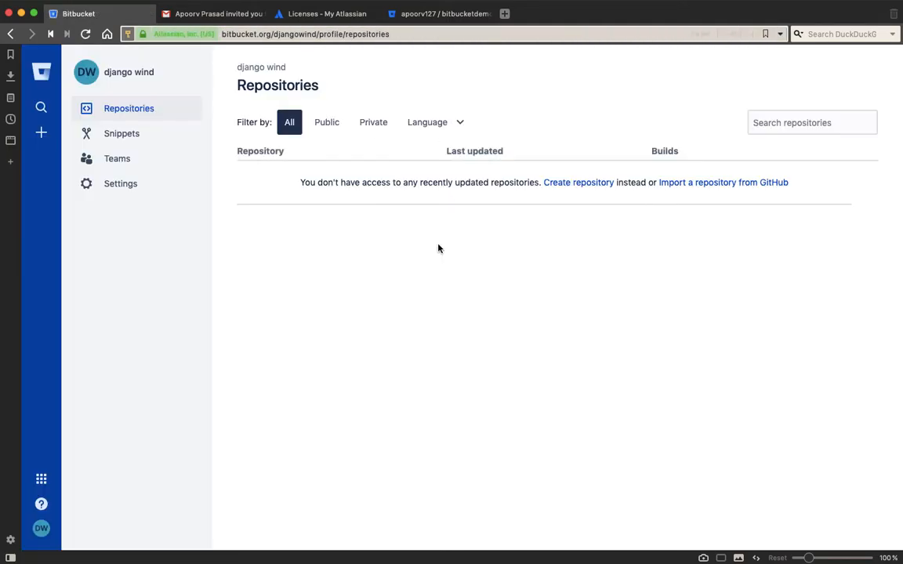
{"action": "key", "text": "ctrl+Left"}
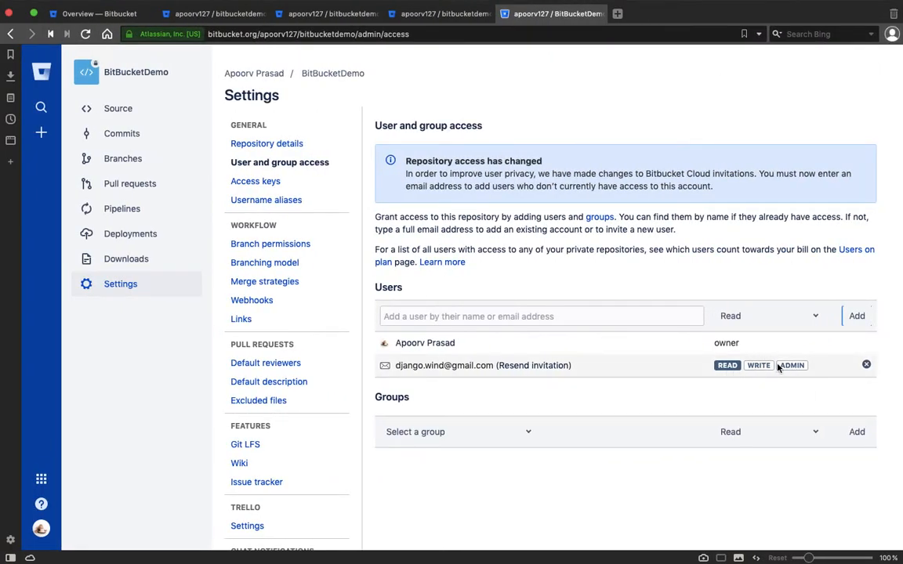
Set the new-user permission dropdown to Write, reload the access page, and open the collaborator's profile
{"action": "left_click", "coordinate": [763, 368]}
{"action": "left_click", "coordinate": [800, 365]}
{"action": "left_click", "coordinate": [814, 316]}
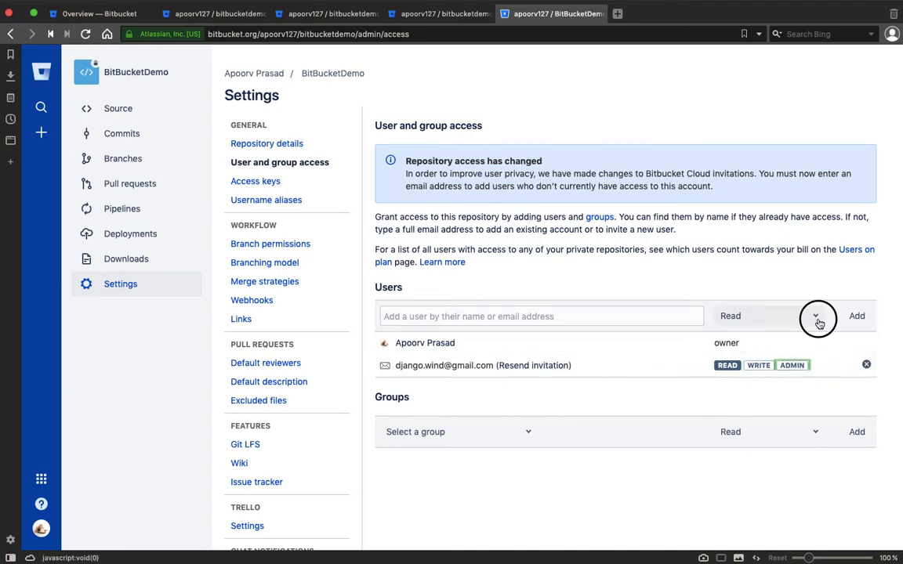
{"action": "left_click", "coordinate": [574, 411]}
{"action": "left_click", "coordinate": [838, 366]}
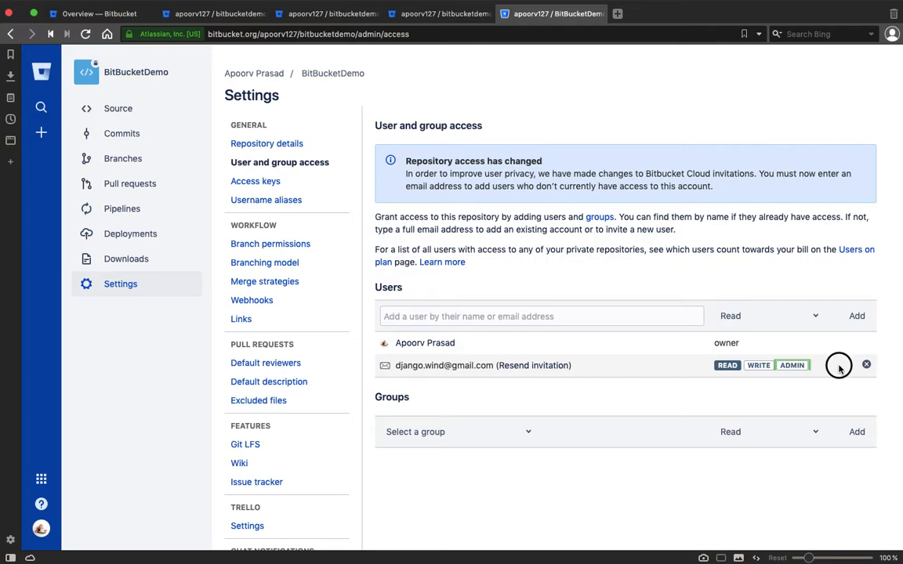
{"action": "left_click", "coordinate": [813, 316]}
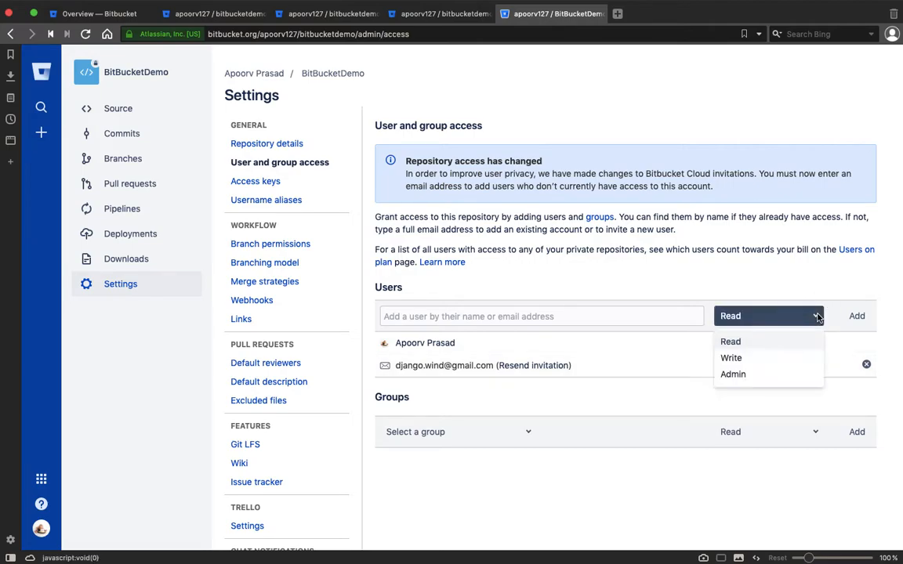
{"action": "left_click", "coordinate": [804, 361]}
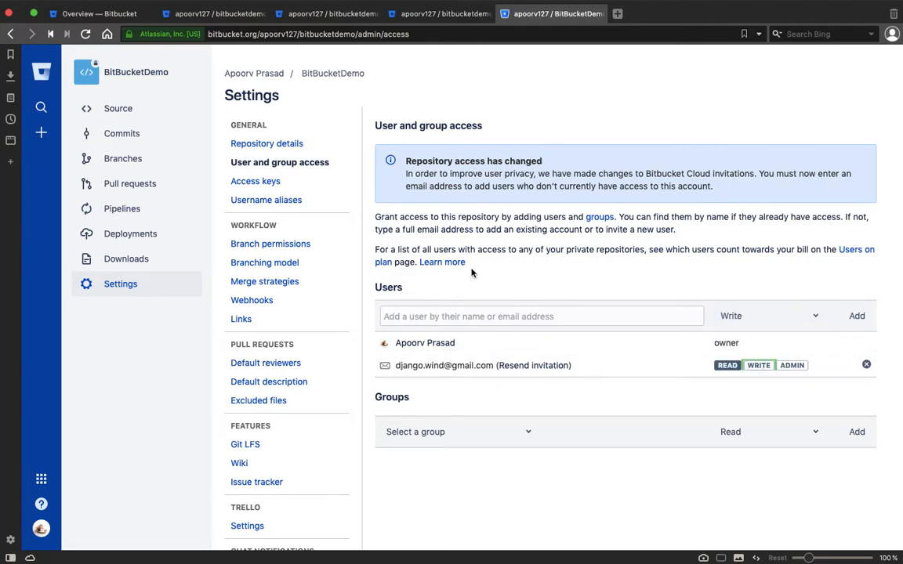
{"action": "left_click", "coordinate": [85, 34]}
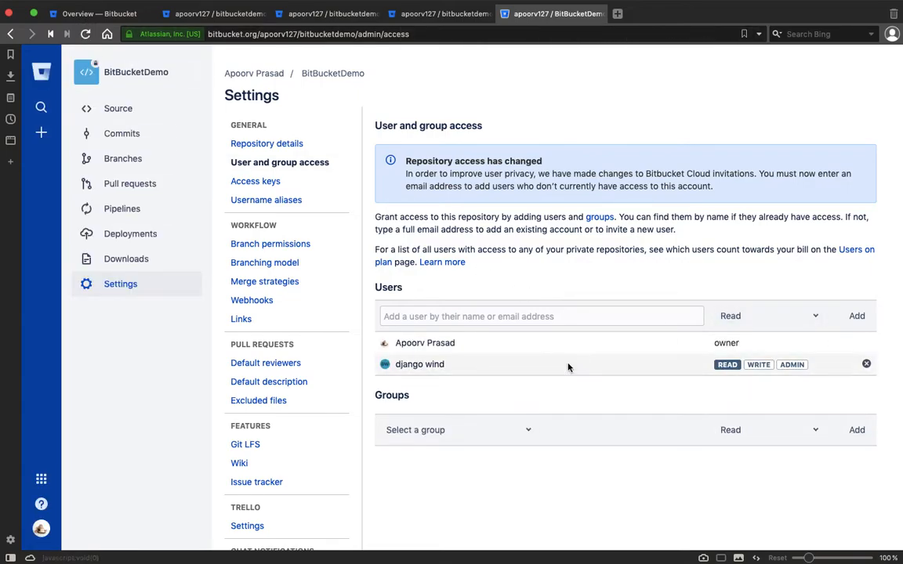
{"action": "left_click", "coordinate": [417, 365]}
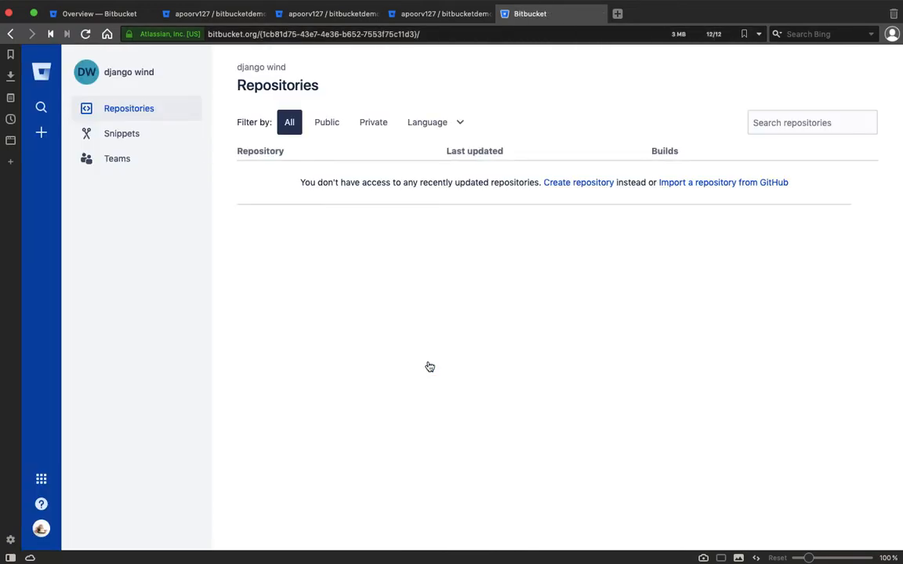
Look through the account's Snippets and Teams pages, then go back to BitBucketDemo's access settings
{"action": "left_click", "coordinate": [423, 122]}
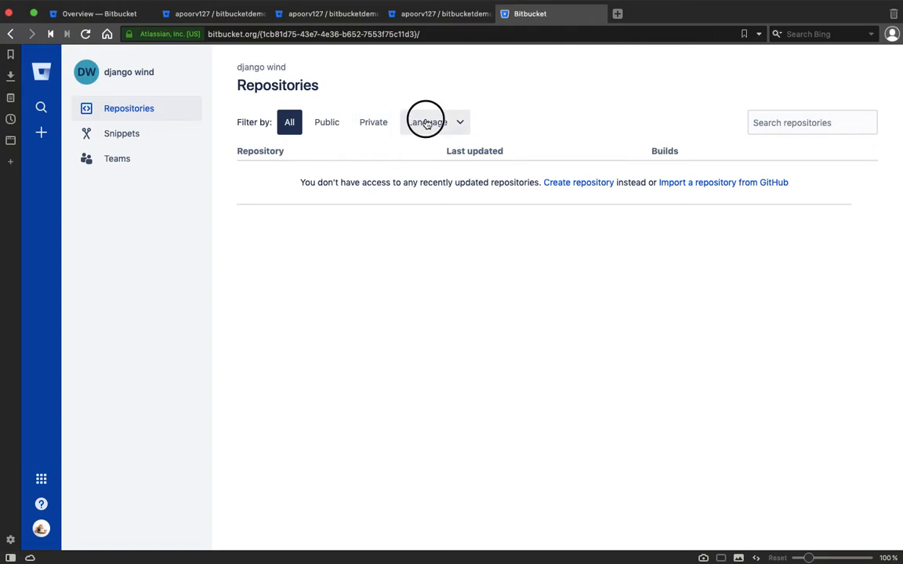
{"action": "left_click", "coordinate": [167, 143]}
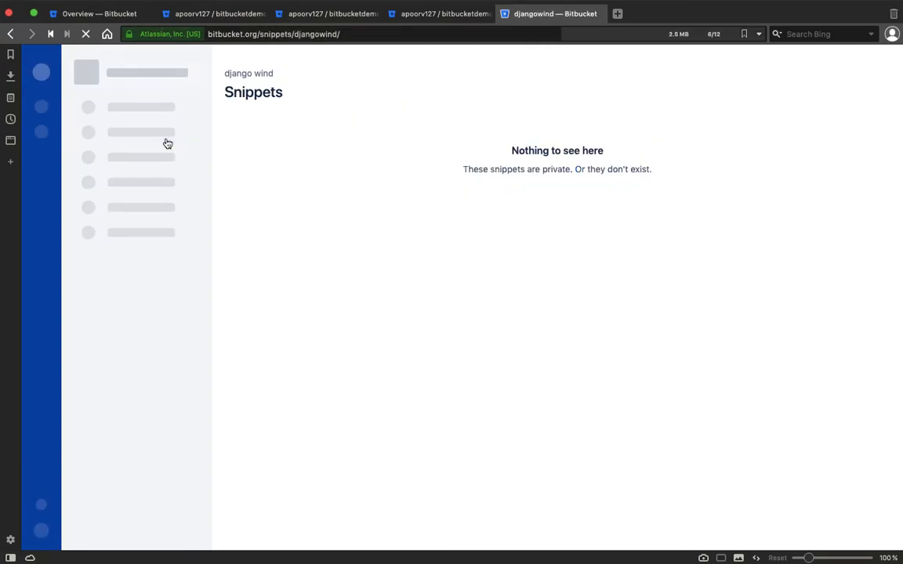
{"action": "left_click", "coordinate": [156, 161]}
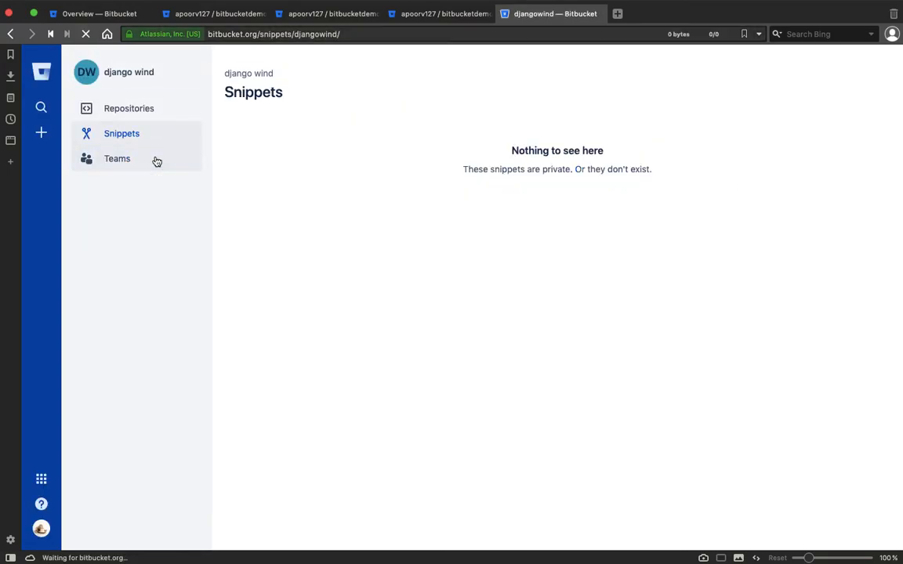
{"action": "left_click", "coordinate": [13, 35]}
{"action": "left_click", "coordinate": [13, 34]}
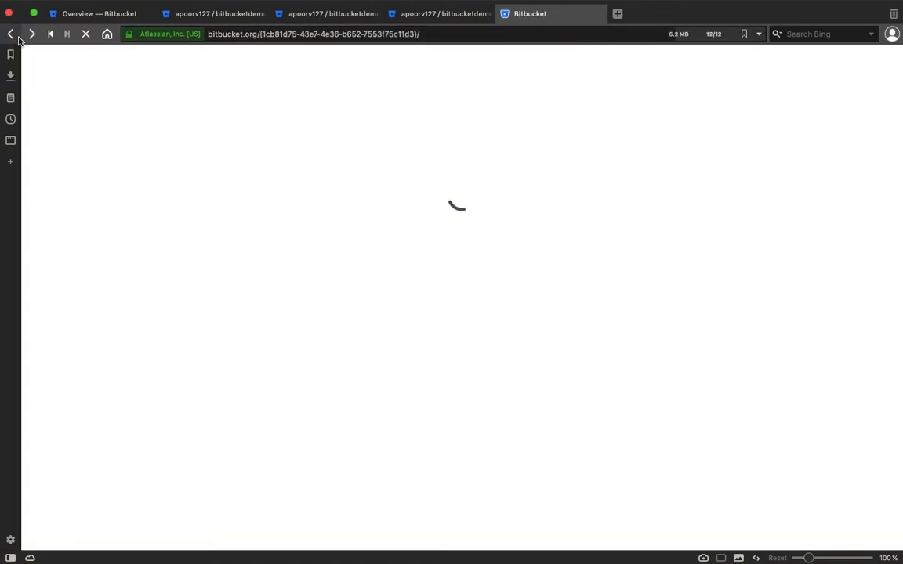
{"action": "left_click", "coordinate": [17, 36]}
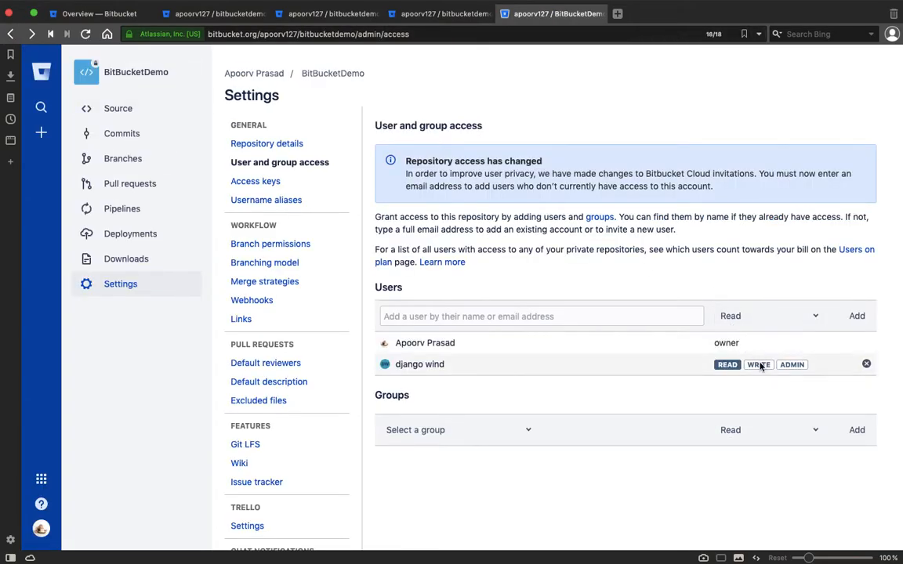
Set the collaborator's BitBucketDemo permission to Write, reload the page, and move to the collaborator's browser window
{"action": "left_click", "coordinate": [758, 365]}
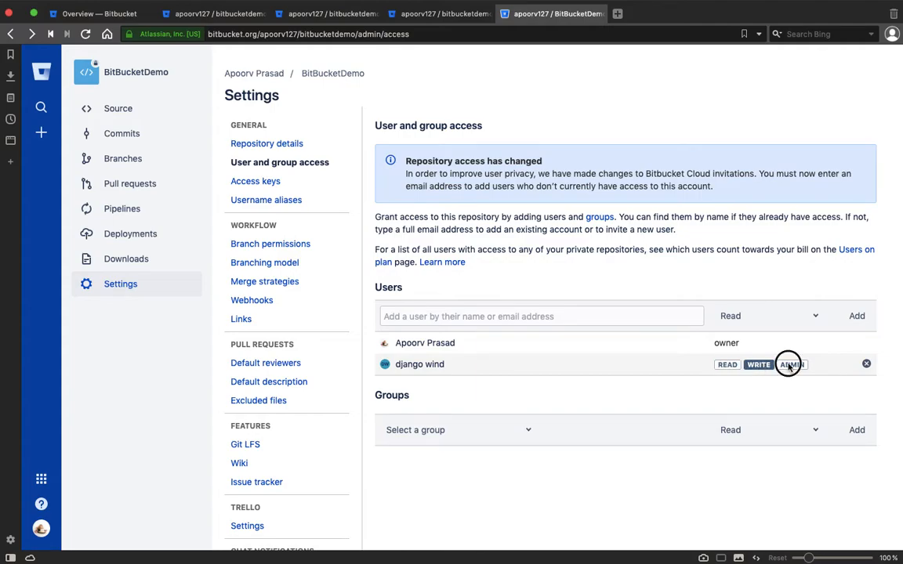
{"action": "left_click", "coordinate": [790, 365]}
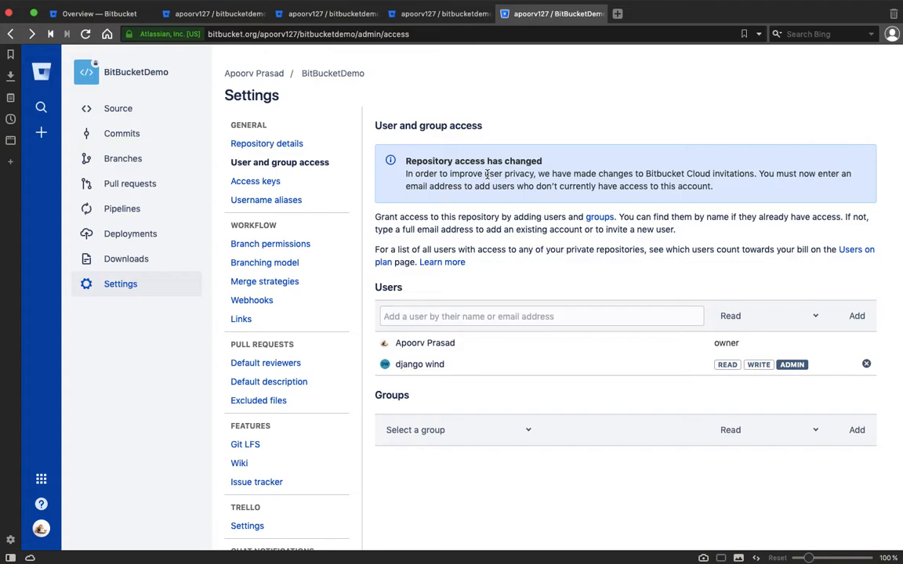
{"action": "left_click", "coordinate": [756, 365]}
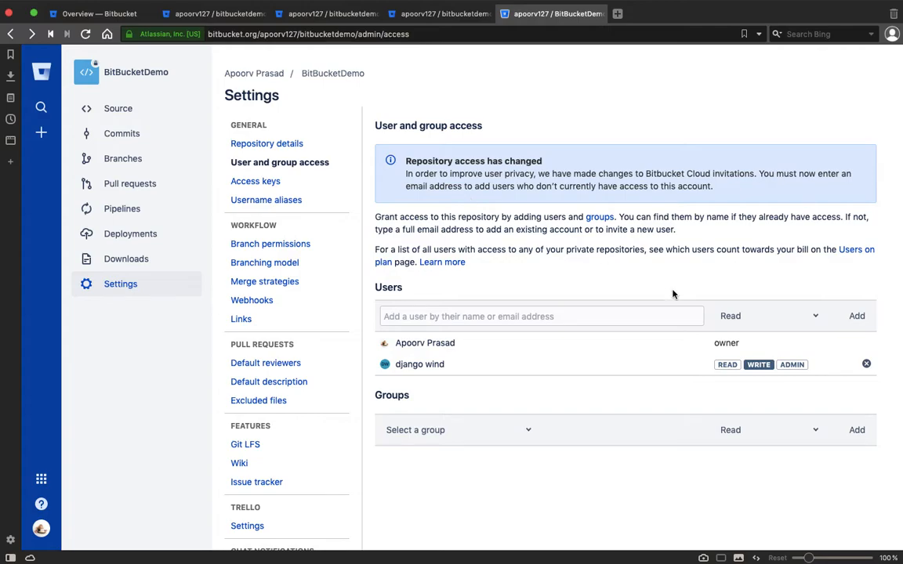
{"action": "left_click", "coordinate": [758, 365]}
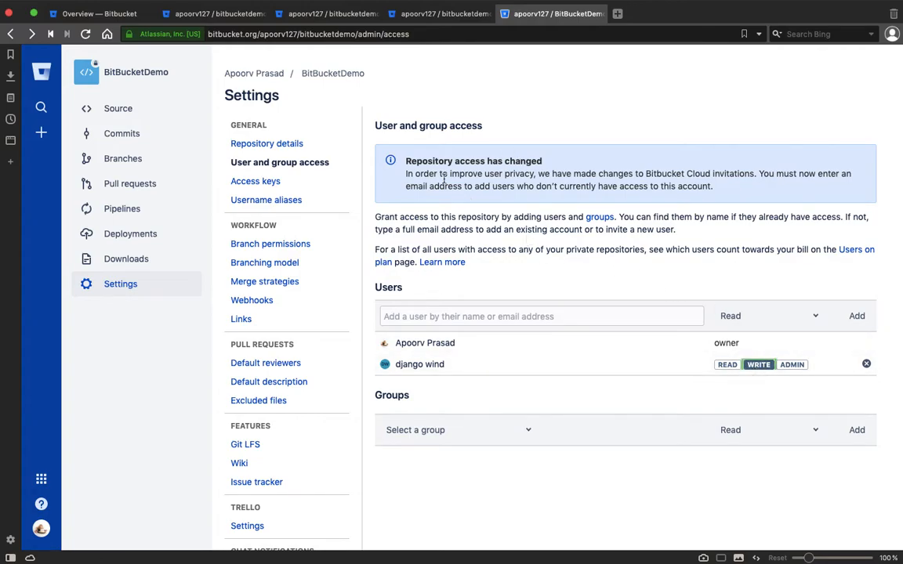
{"action": "left_click", "coordinate": [85, 34]}
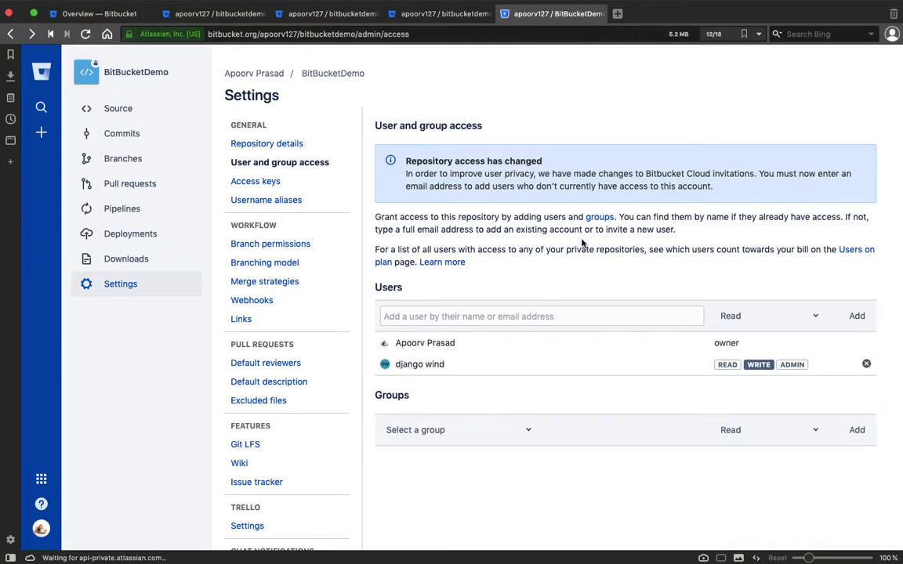
{"action": "key", "text": "ctrl+Right"}
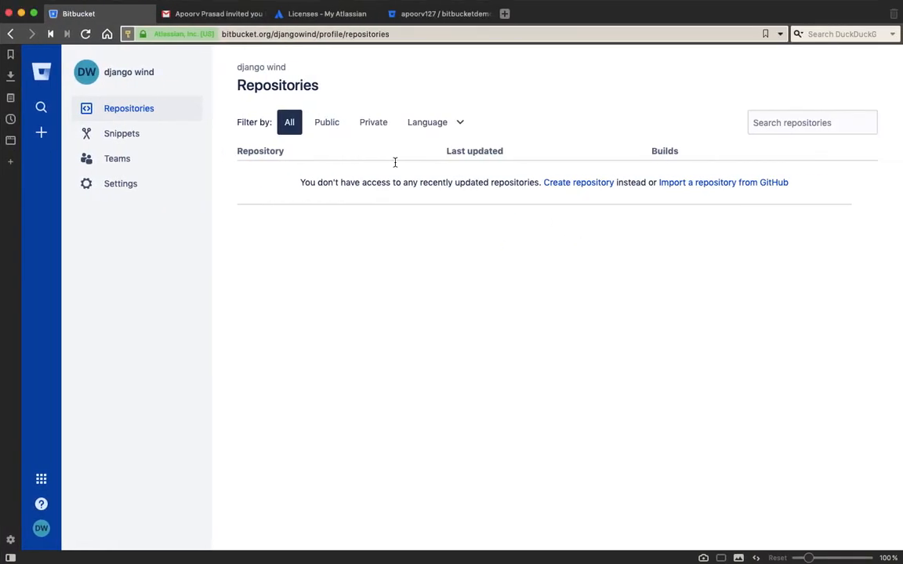
From the collaborator's Your work dashboard, open BitBucketDemo and close the extra tab
{"action": "left_click", "coordinate": [90, 75]}
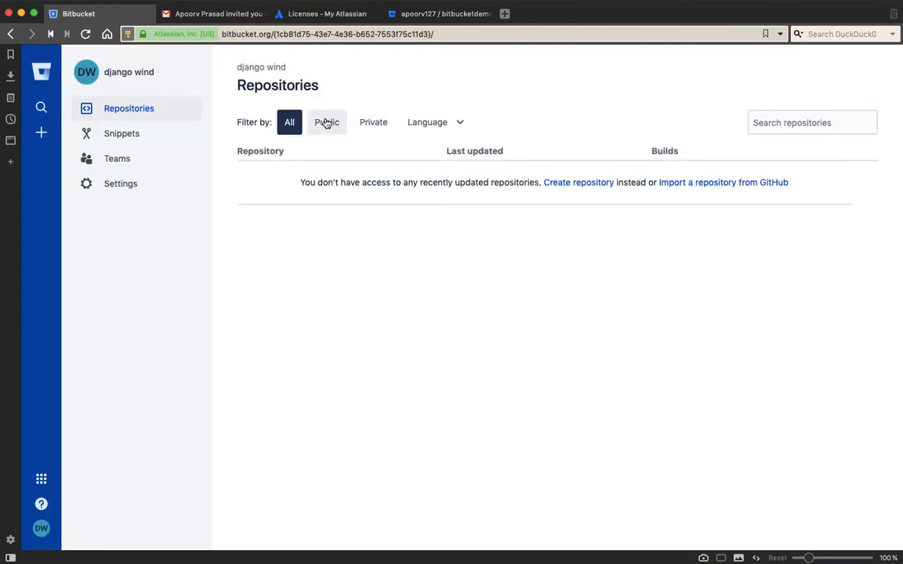
{"action": "left_click", "coordinate": [41, 80]}
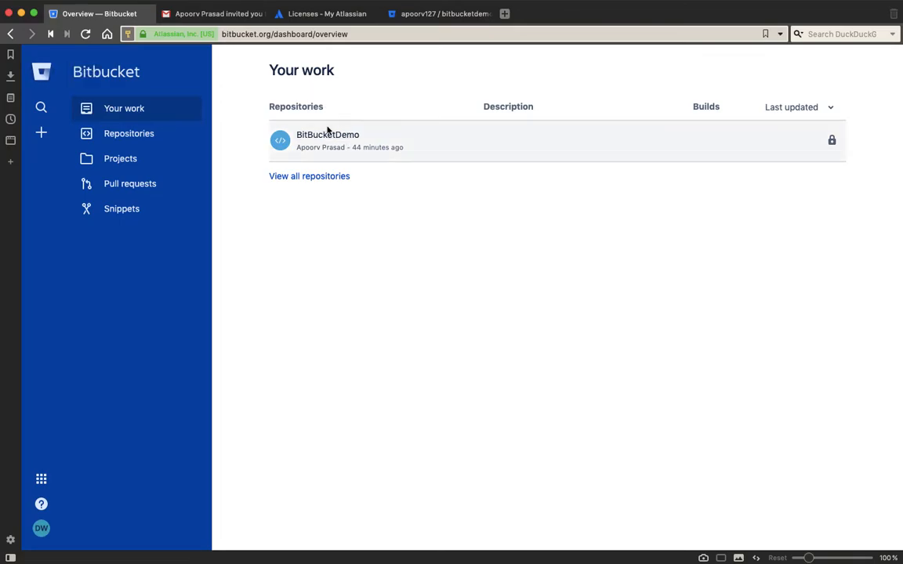
{"action": "left_click", "coordinate": [316, 147], "text": "super"}
{"action": "left_click", "coordinate": [323, 136], "text": "super"}
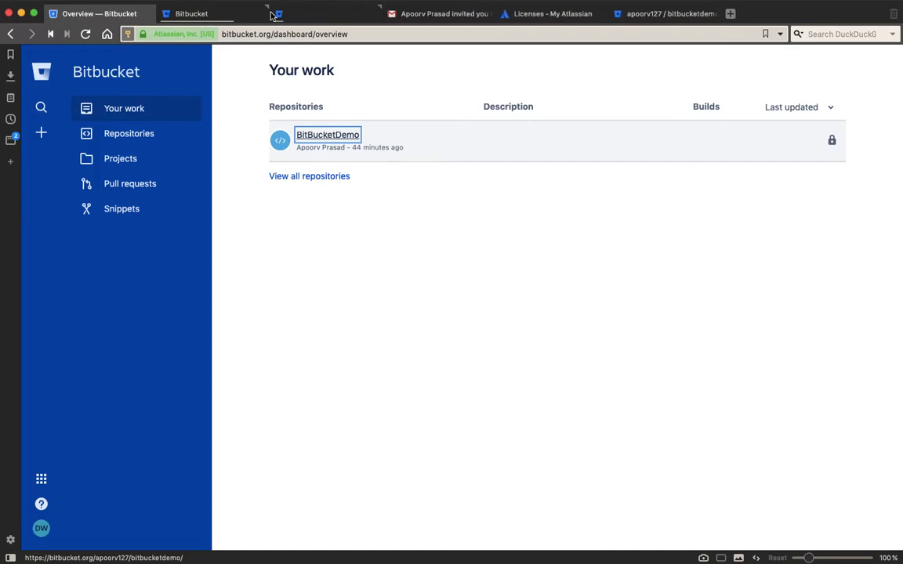
{"action": "left_click", "coordinate": [165, 14]}
{"action": "left_click", "coordinate": [182, 16]}
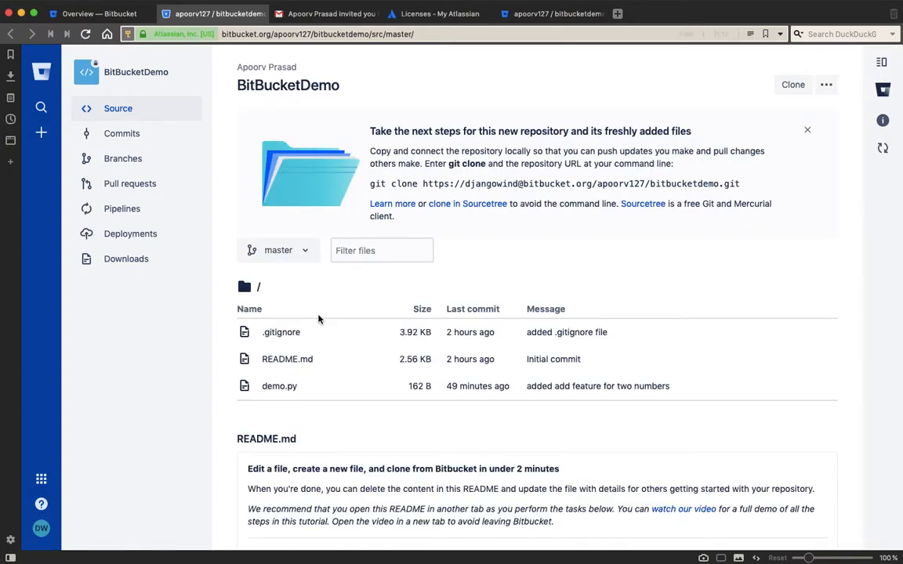
Inspect .gitignore and demo.py's addTwoNumbers code in the online editor, then return to BitBucketDemo
{"action": "left_click", "coordinate": [282, 333]}
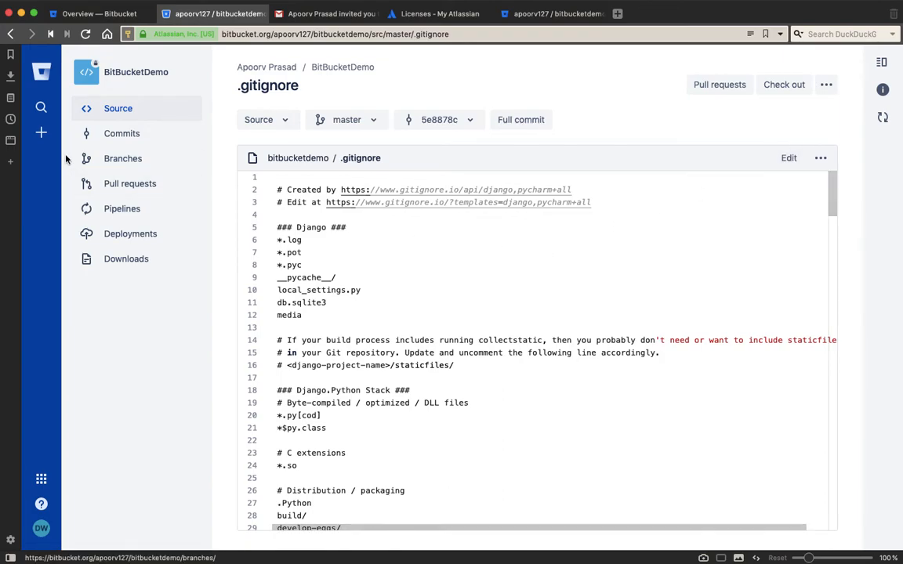
{"action": "left_click", "coordinate": [140, 116]}
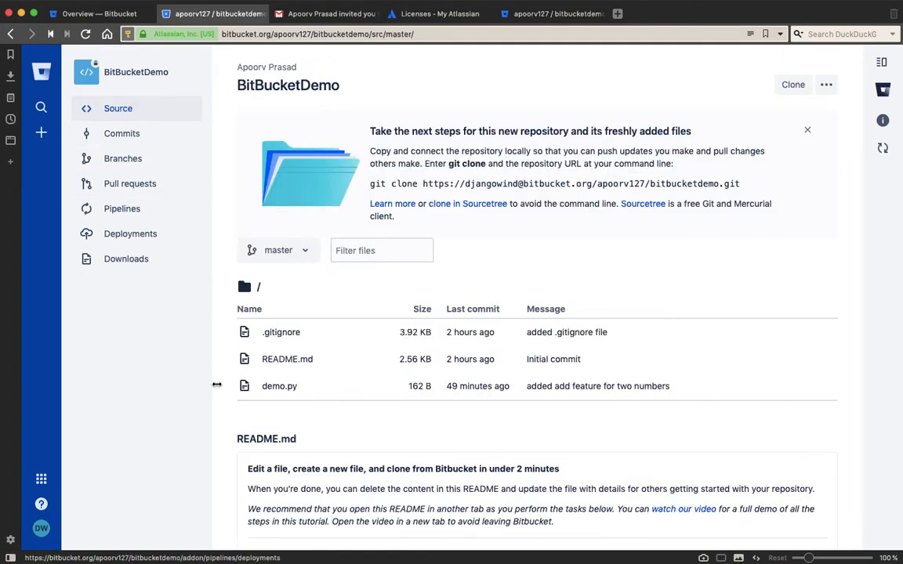
{"action": "left_click", "coordinate": [277, 385]}
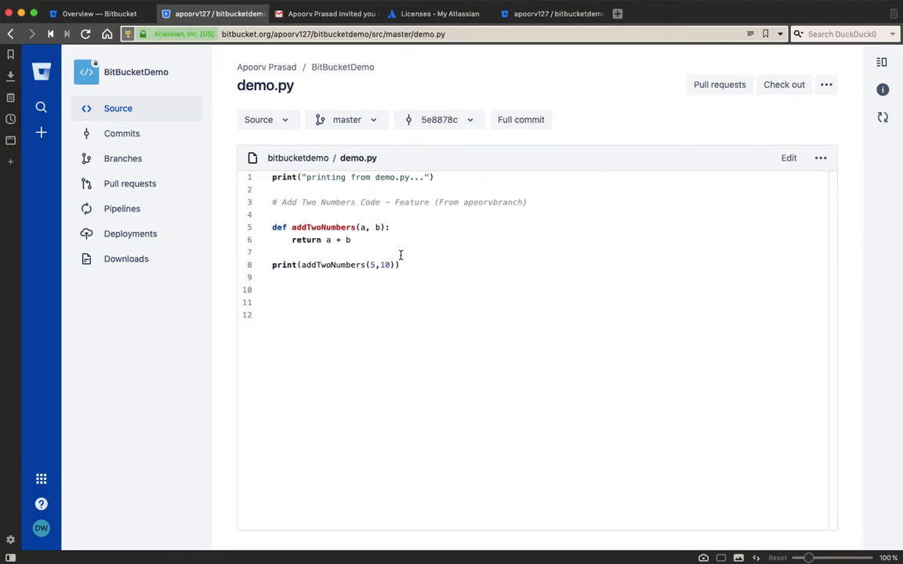
{"action": "left_click", "coordinate": [790, 161]}
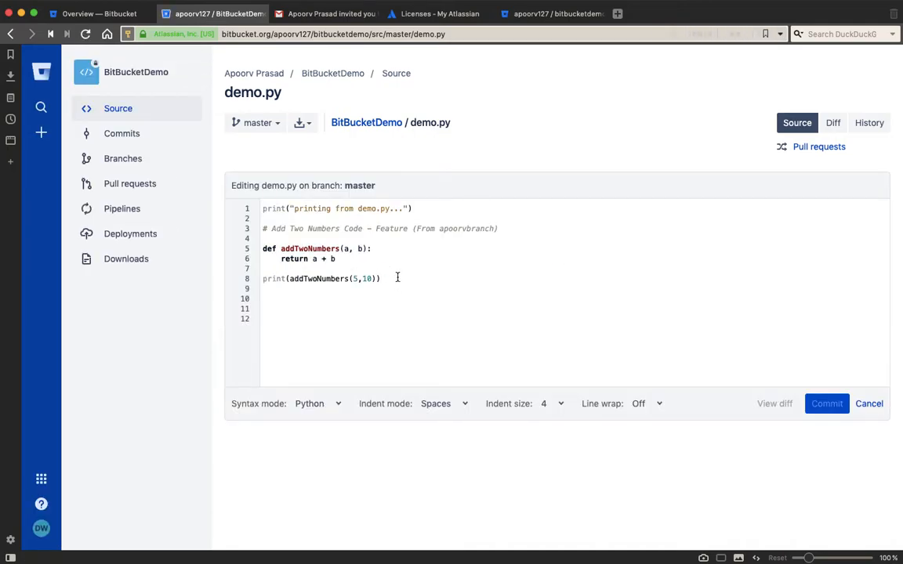
{"action": "left_click", "coordinate": [127, 76]}
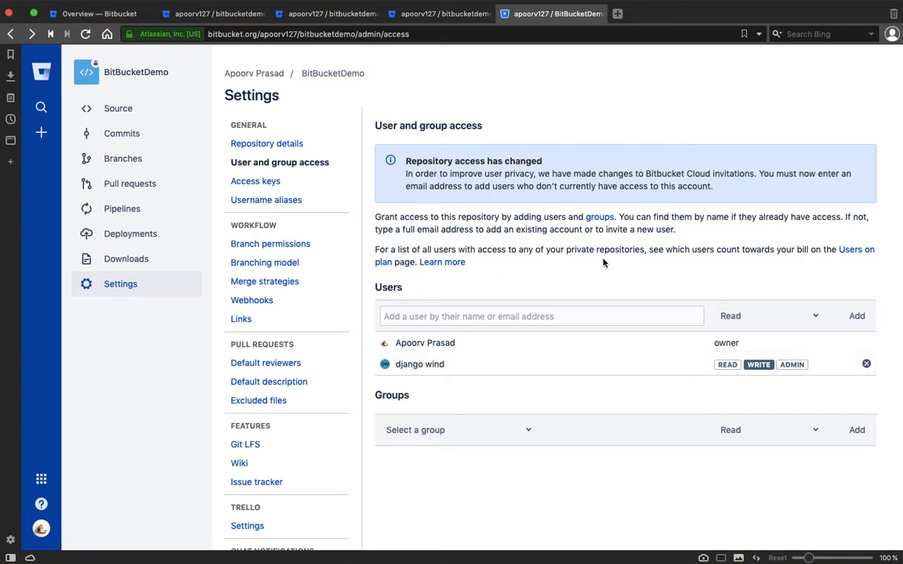
Review the 'Add Two Numbers Code' comment in PyCharm's demo.py without changes, then go to Sourcetree
{"action": "key", "text": "ctrl+Left"}
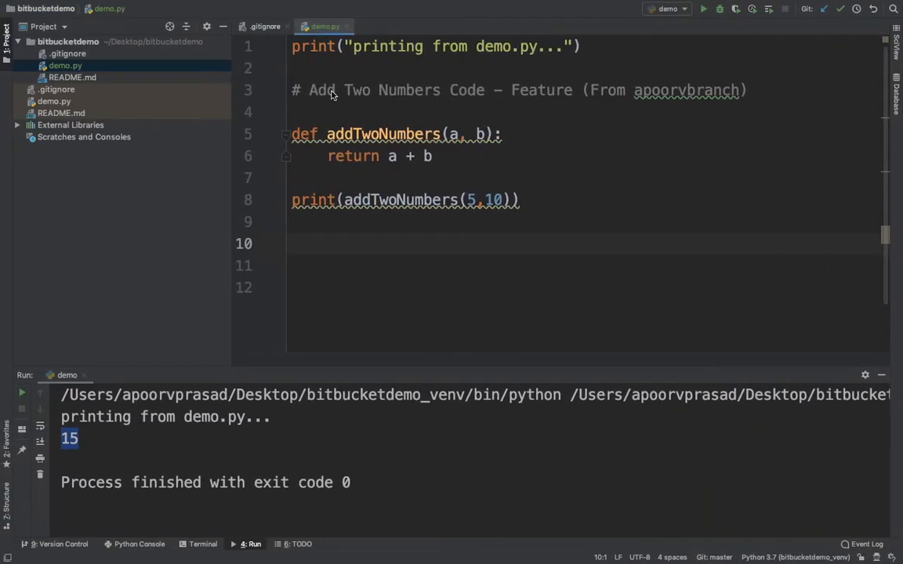
{"action": "left_click_drag", "start_coordinate": [308, 91], "coordinate": [486, 99]}
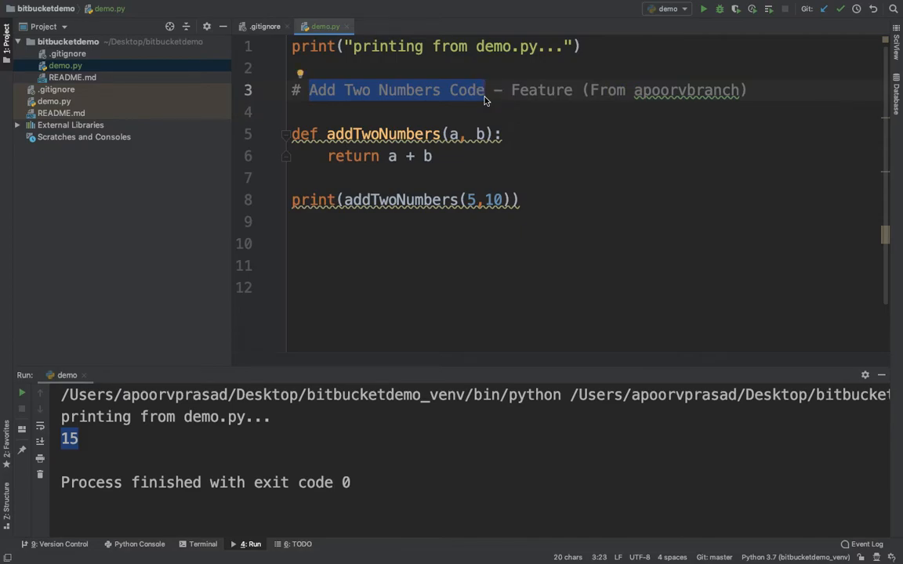
{"action": "left_click", "coordinate": [558, 205]}
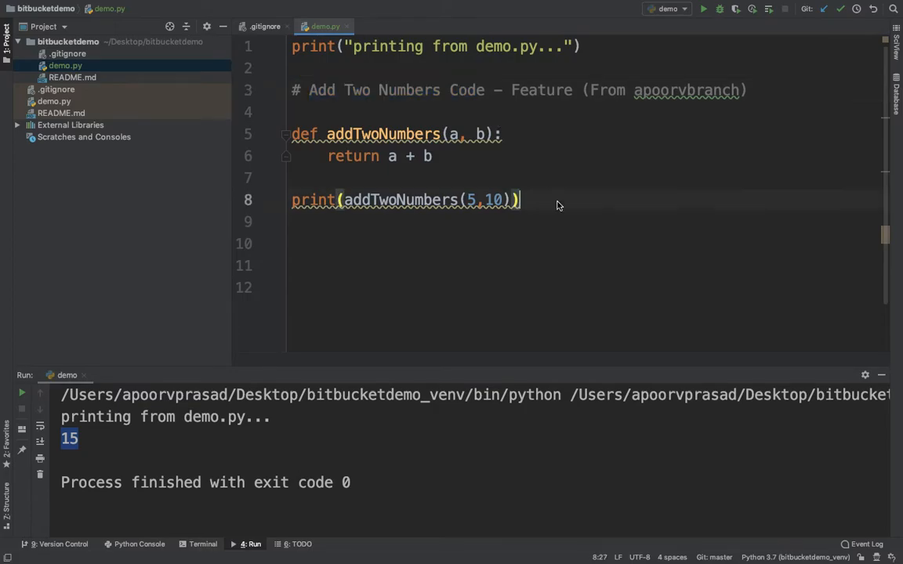
{"action": "key", "text": "ctrl+Right"}
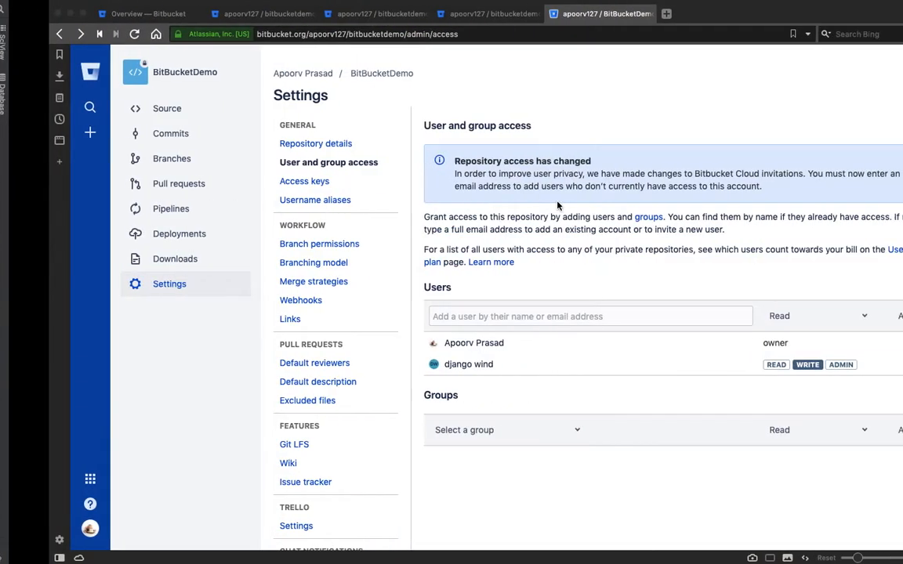
{"action": "key", "text": "ctrl+Left"}
{"action": "key", "text": "ctrl+Left"}
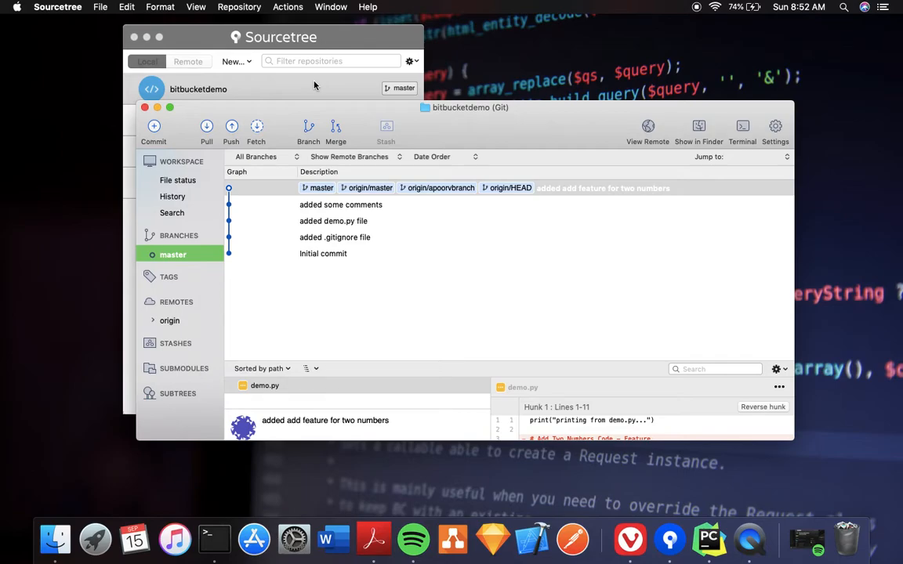
Close the bitbucketdemo repository window and open Sourcetree's preferences
{"action": "left_click", "coordinate": [144, 107]}
{"action": "left_click", "coordinate": [91, 6]}
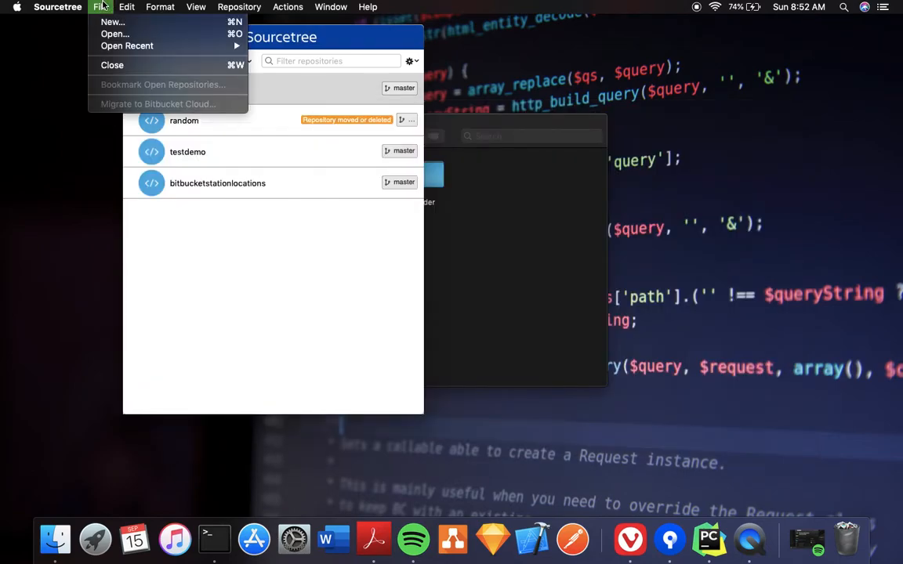
{"action": "mouse_move", "coordinate": [59, 6]}
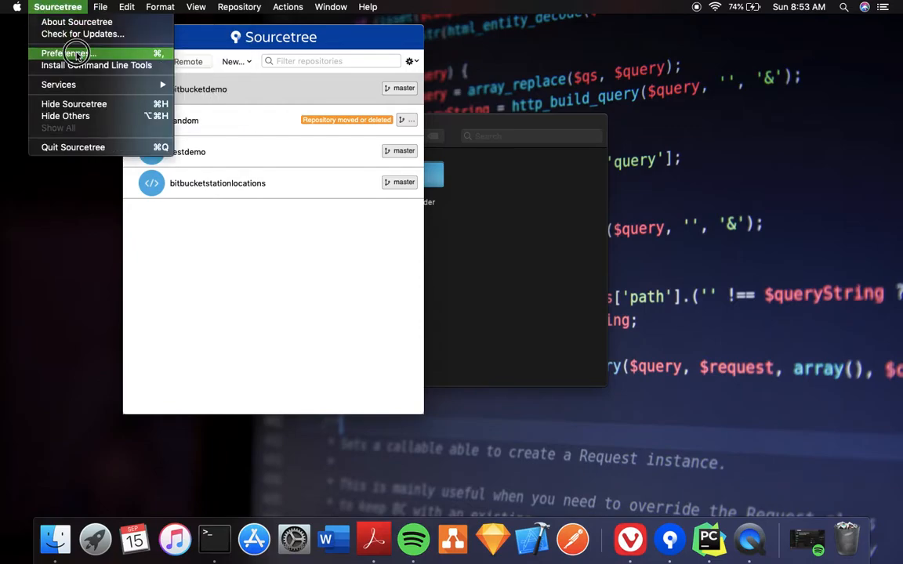
{"action": "left_click", "coordinate": [77, 55]}
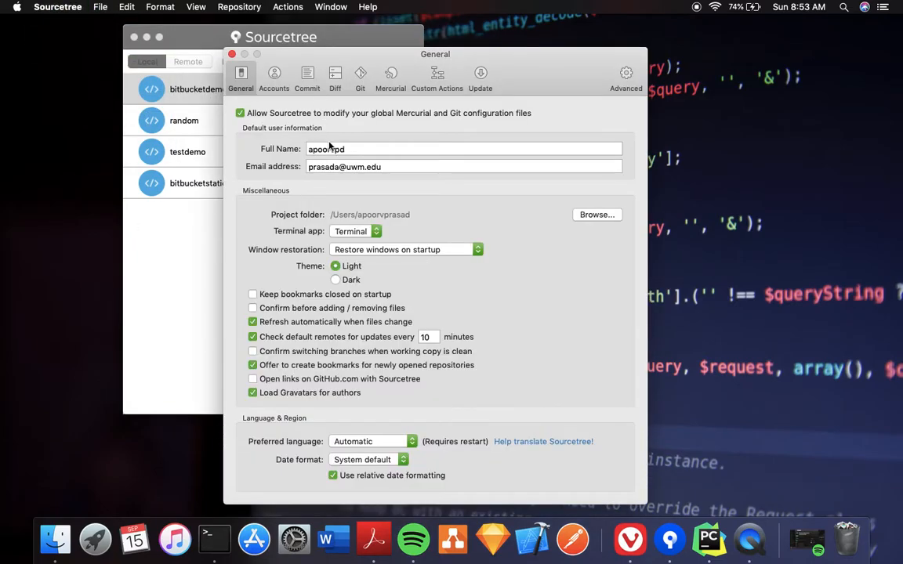
Replace the default Git full name and e-mail with a new identity, then view Accounts
{"action": "double_click", "coordinate": [307, 148]}
{"action": "key", "text": "BackSpace"}
{"action": "type", "text": "••••"}
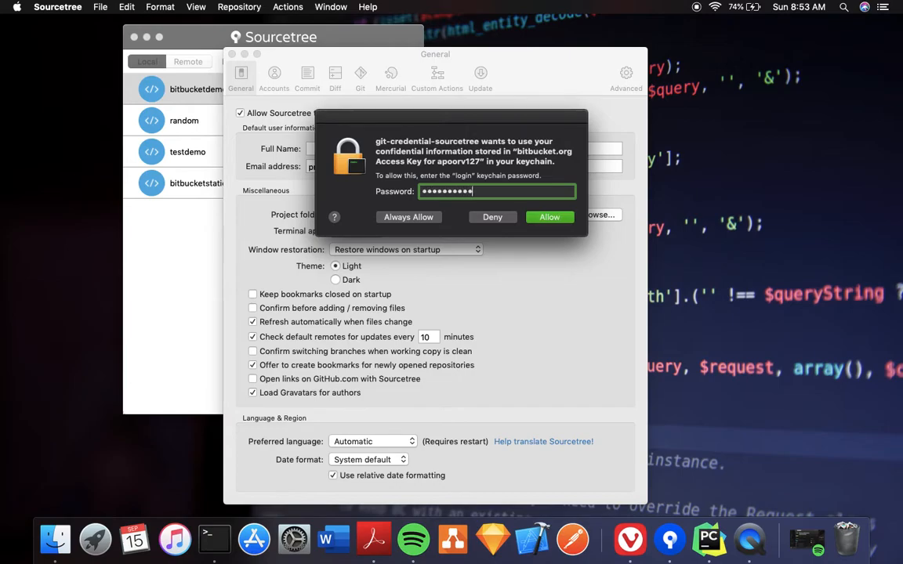
{"action": "key", "text": "Return"}
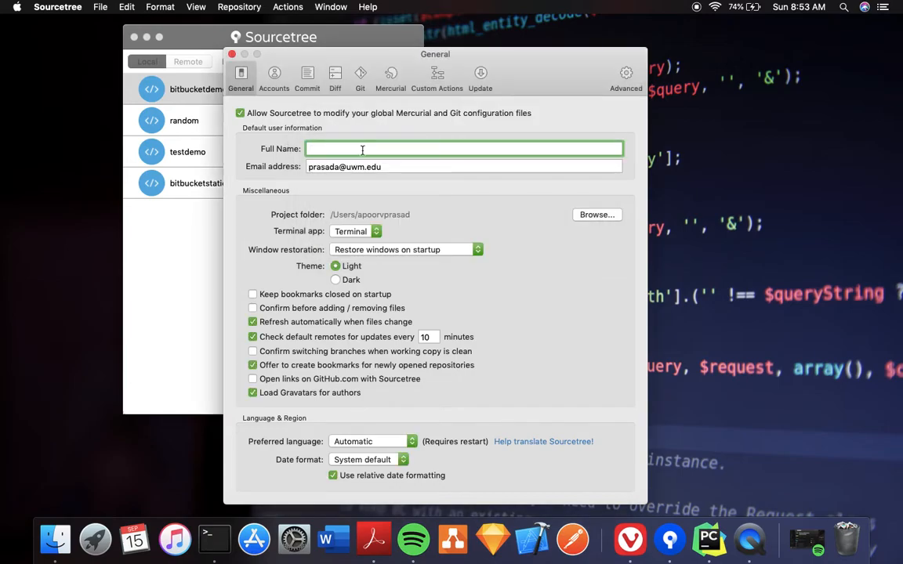
{"action": "key", "text": "Tab"}
{"action": "type", "text": "dj"}
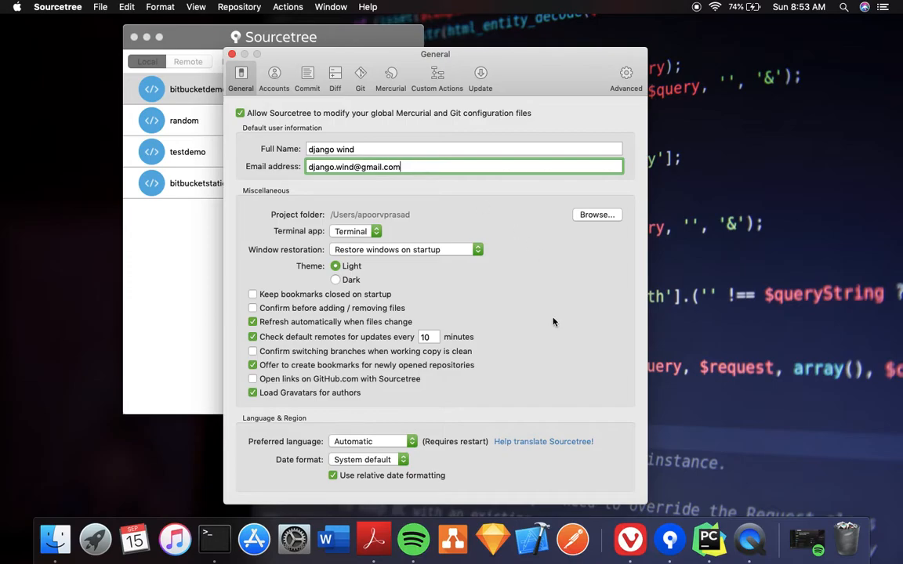
{"action": "key", "text": "super+a"}
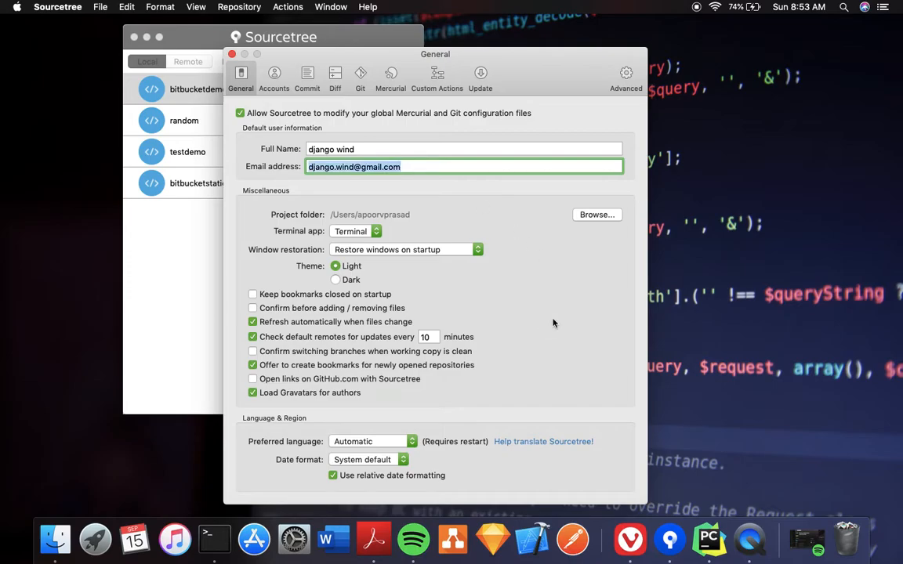
{"action": "left_click", "coordinate": [279, 89]}
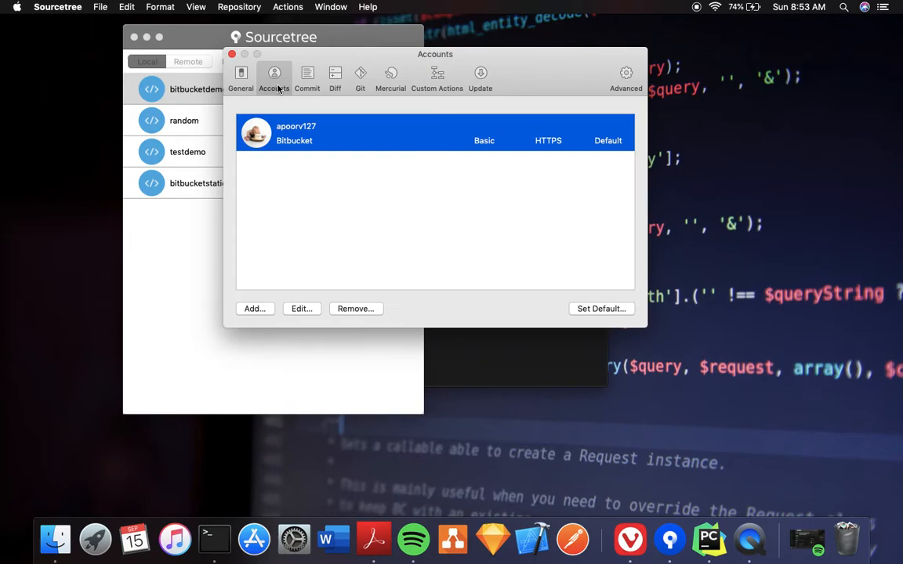
Start a new hosting account in Sourcetree with Basic authentication, ready for the username
{"action": "left_click", "coordinate": [255, 308]}
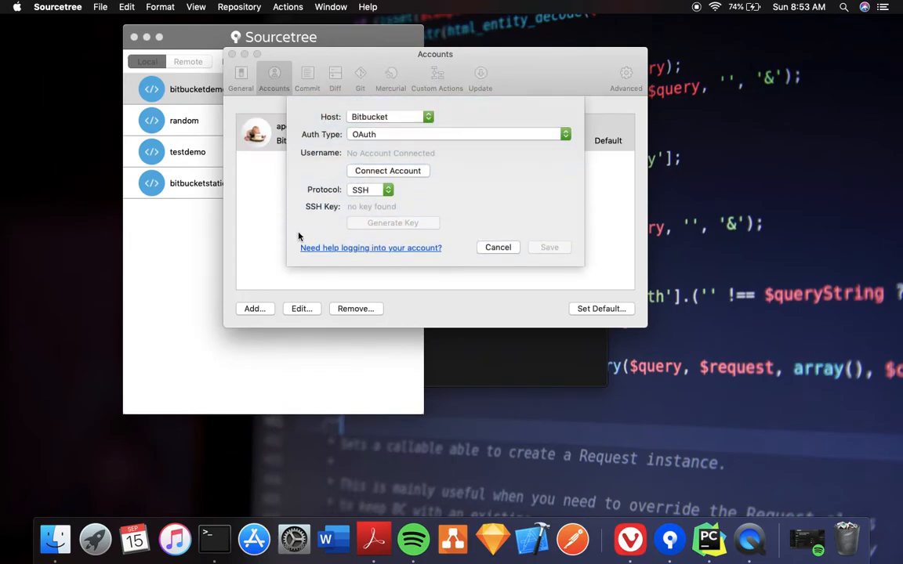
{"action": "left_click", "coordinate": [415, 133]}
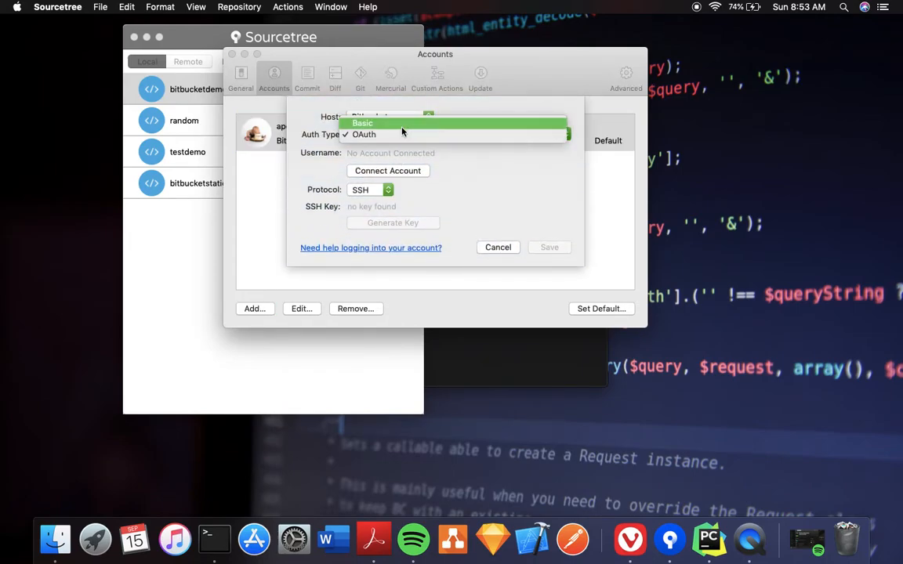
{"action": "left_click", "coordinate": [362, 116]}
{"action": "left_click", "coordinate": [400, 146]}
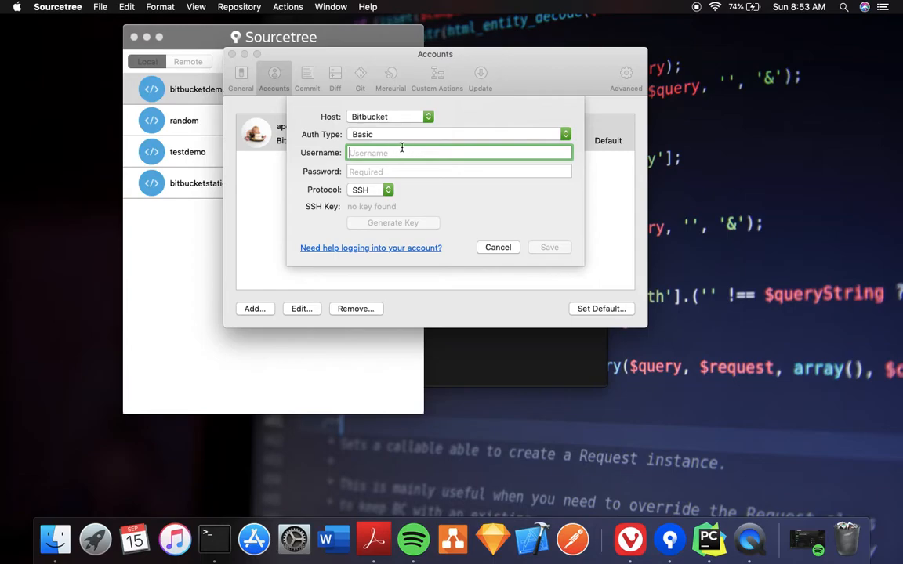
In the browser's User and group access list, select the collaborator's display name
{"action": "key", "text": "ctrl+Right"}
{"action": "key", "text": "ctrl+Right"}
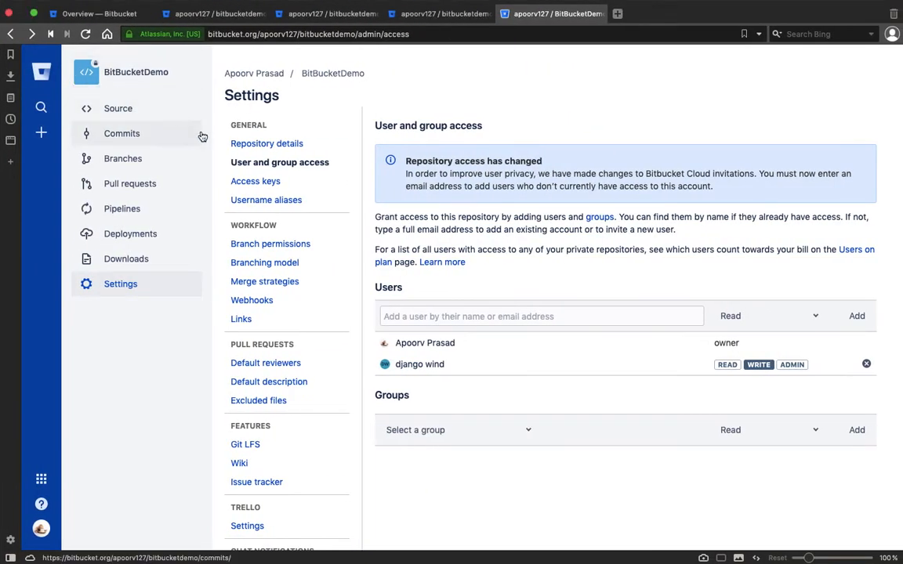
{"action": "left_click", "coordinate": [445, 365]}
{"action": "left_click_drag", "start_coordinate": [446, 365], "coordinate": [396, 365]}
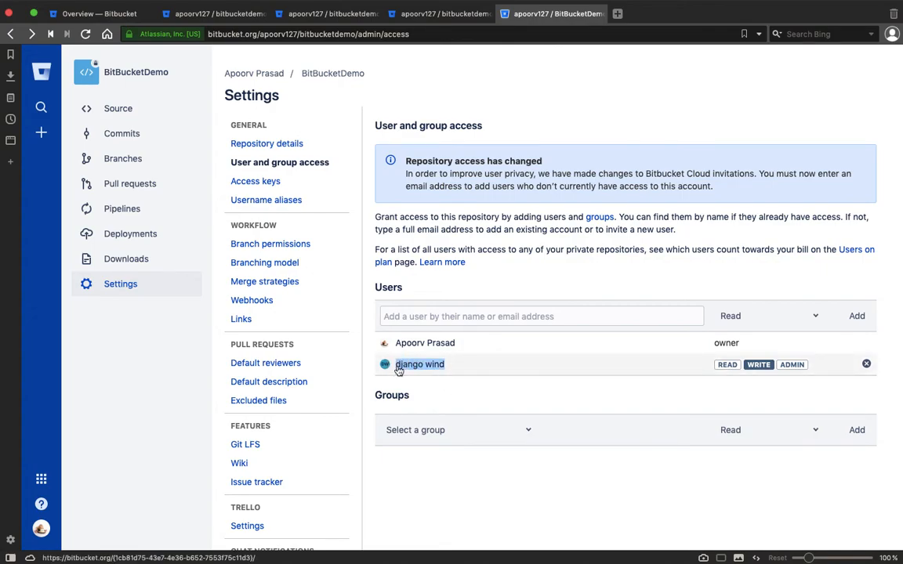
Create a new repository named 'random' from the second account's Bitbucket dashboard
{"action": "key", "text": "ctrl+Right"}
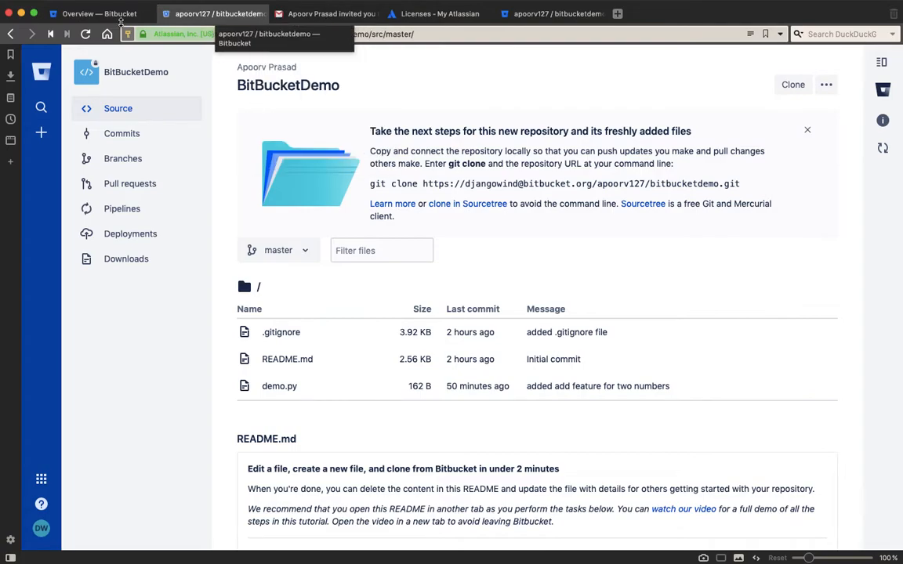
{"action": "left_click", "coordinate": [96, 15]}
{"action": "left_click", "coordinate": [102, 111]}
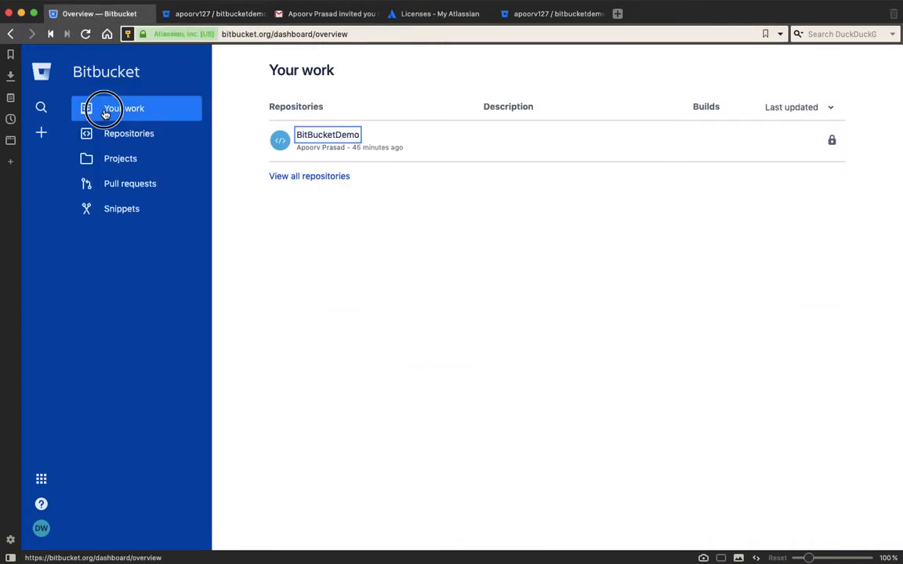
{"action": "left_click", "coordinate": [42, 133]}
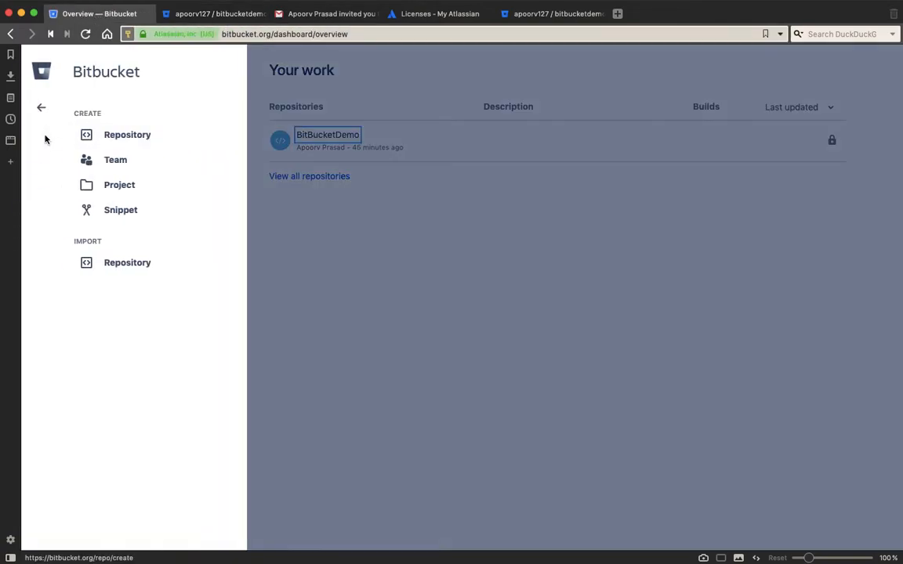
{"action": "left_click", "coordinate": [113, 137]}
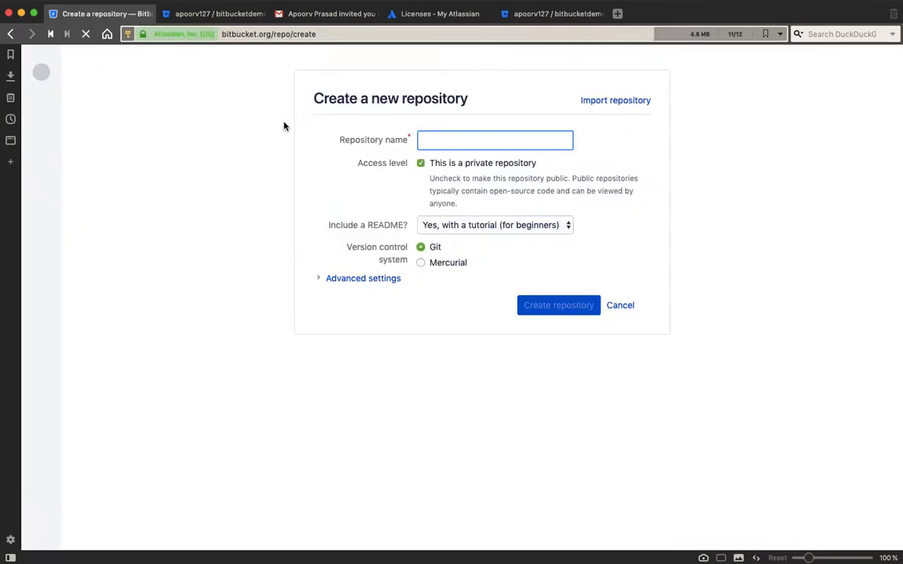
{"action": "type", "text": "random"}
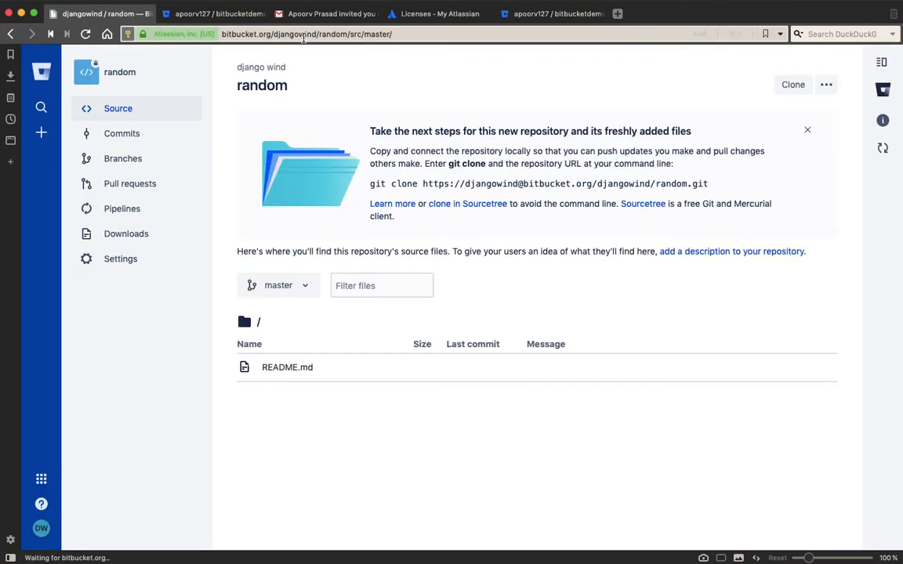
Permanently delete the random repository from its settings page
{"action": "left_click", "coordinate": [303, 34]}
{"action": "key", "text": "Right"}
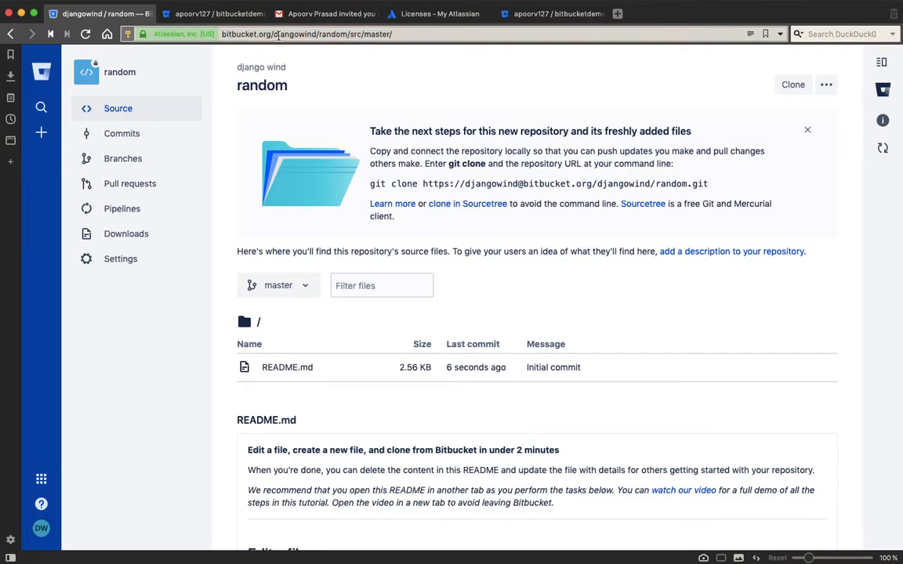
{"action": "left_click_drag", "start_coordinate": [273, 35], "coordinate": [314, 35]}
{"action": "left_click", "coordinate": [153, 260]}
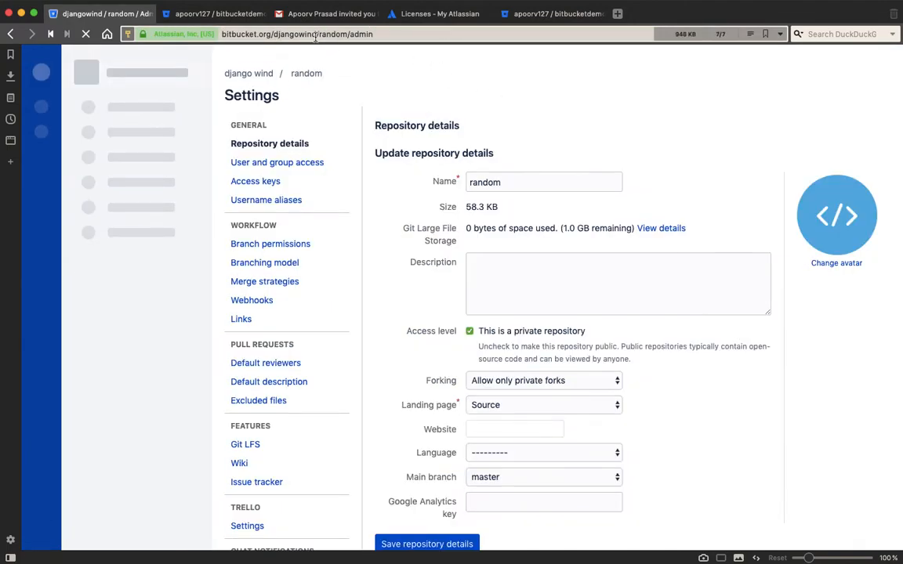
{"action": "scroll", "coordinate": [447, 346], "scroll_direction": "down", "scroll_amount": 5}
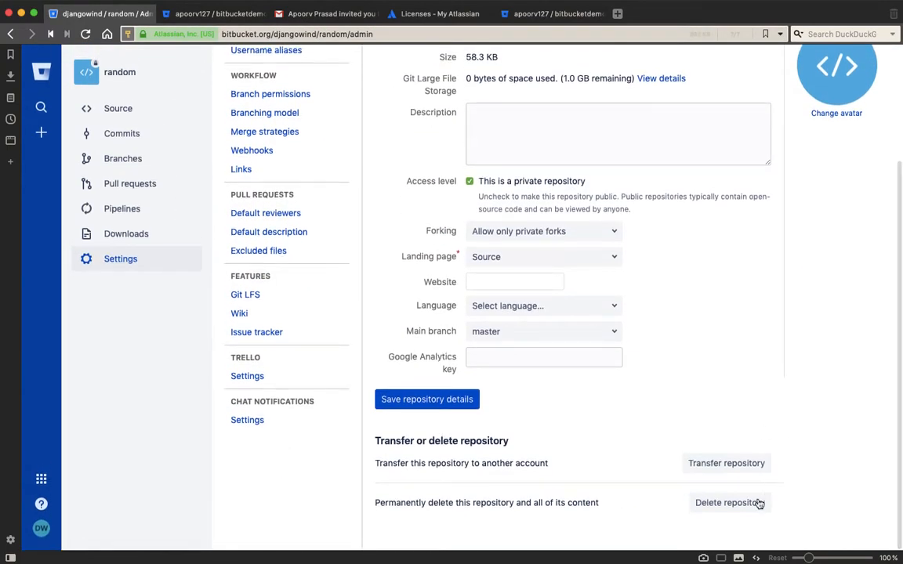
{"action": "left_click", "coordinate": [762, 502]}
{"action": "left_click", "coordinate": [496, 292]}
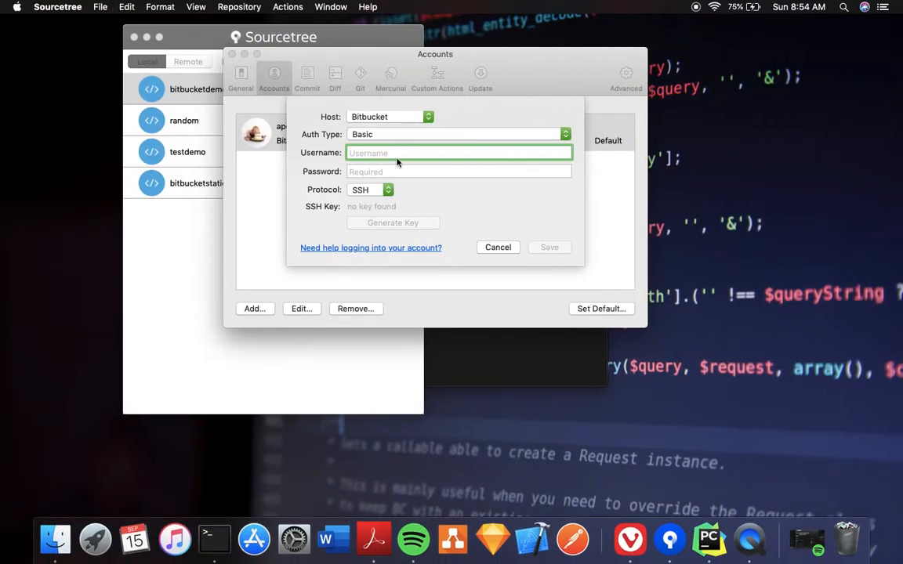
Enter the Bitbucket username and password, choose the HTTPS protocol, and save the account
{"action": "type", "text": "djangowind"}
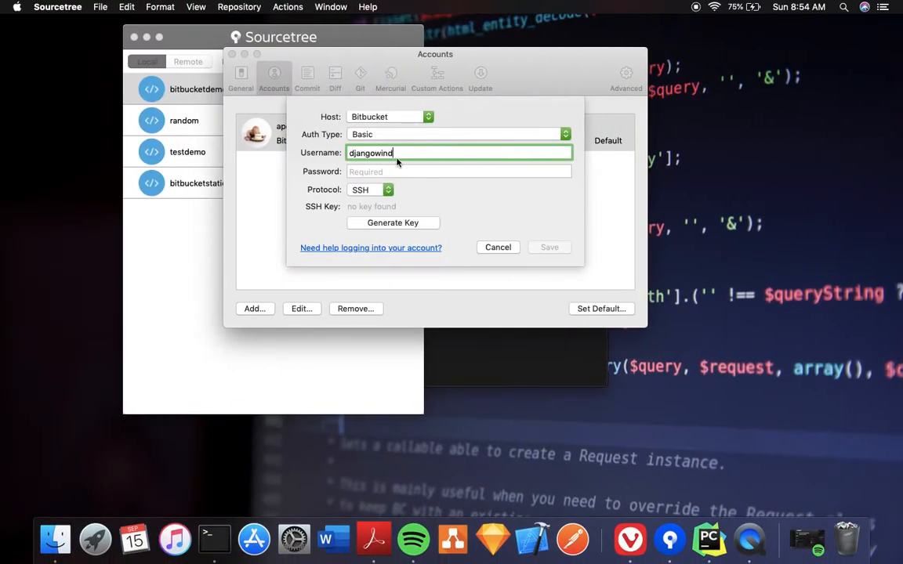
{"action": "left_click", "coordinate": [397, 170]}
{"action": "type", "text": "p"}
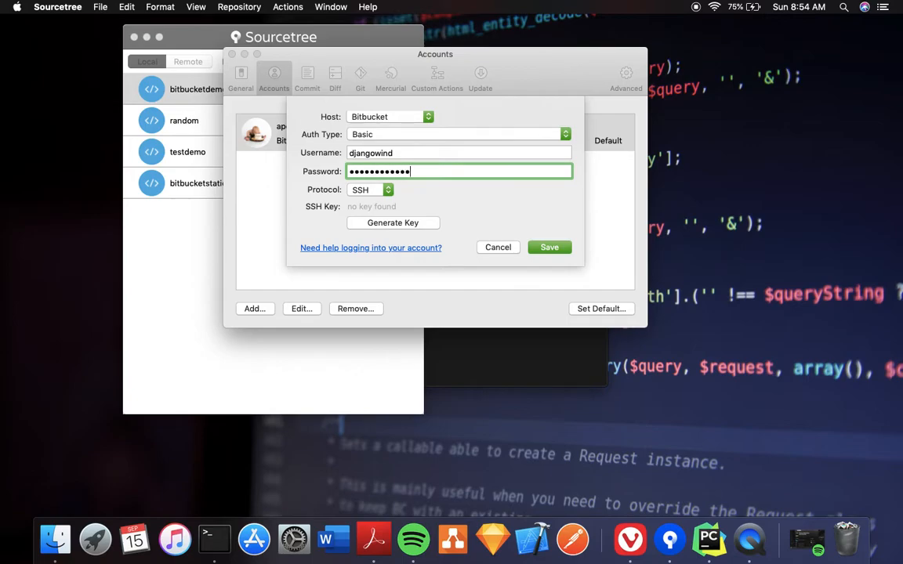
{"action": "left_click", "coordinate": [369, 192]}
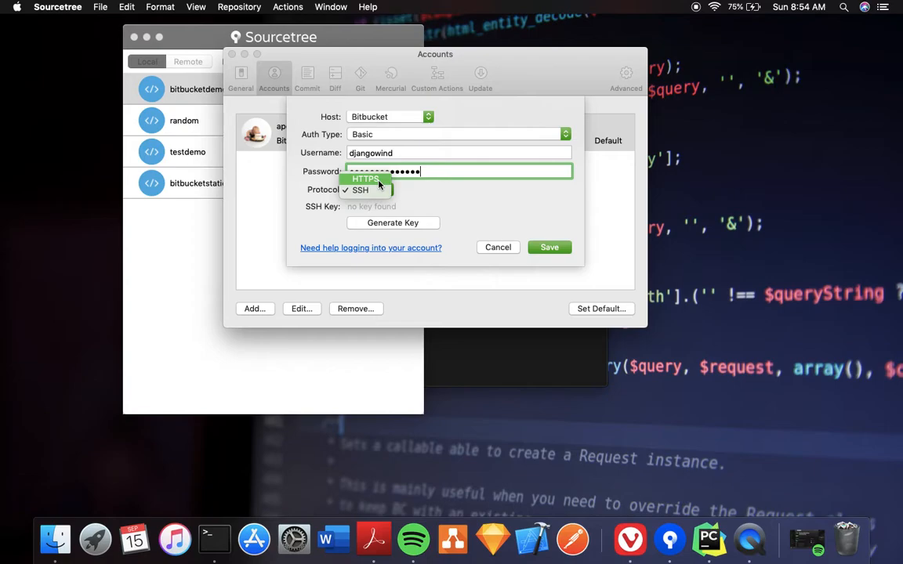
{"action": "left_click", "coordinate": [379, 182]}
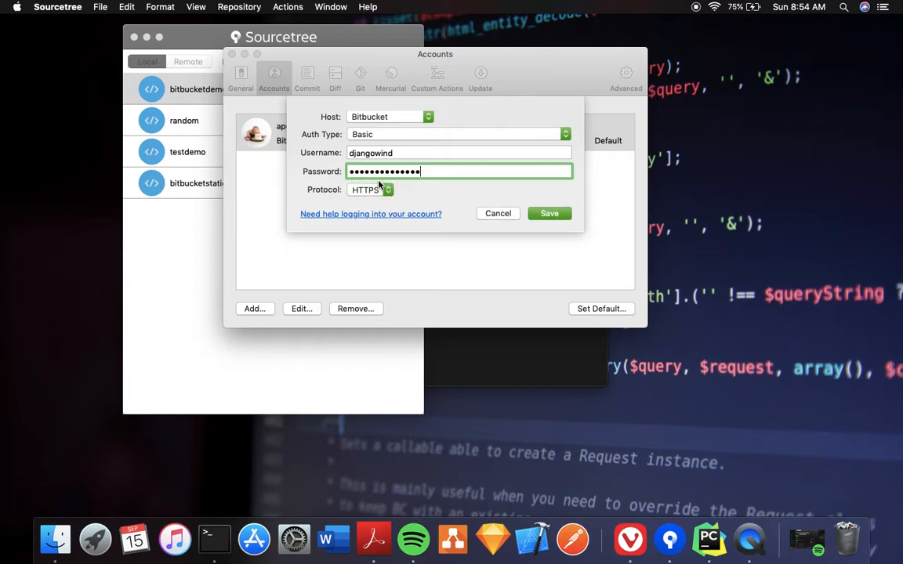
{"action": "left_click", "coordinate": [548, 221]}
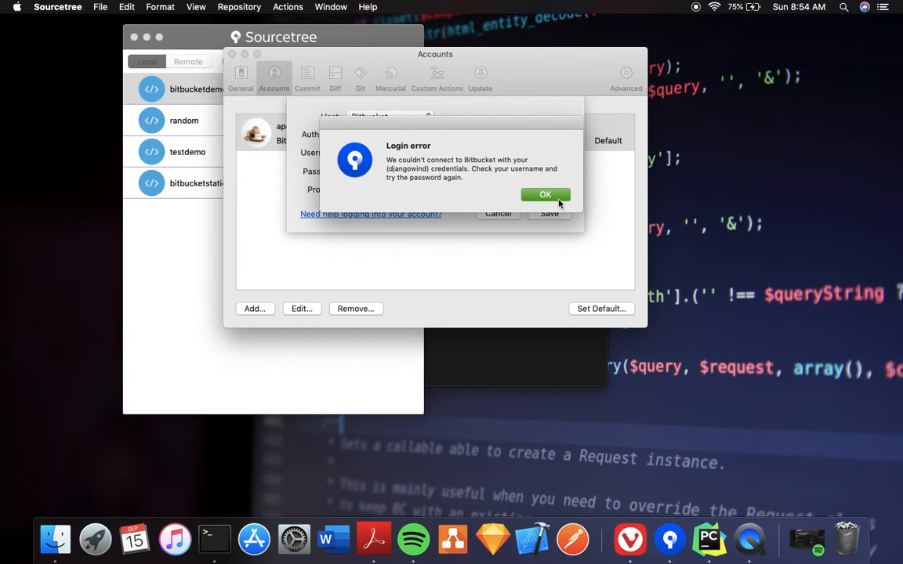
Dismiss the login error and cancel the add-account sheet
{"action": "left_click", "coordinate": [555, 202]}
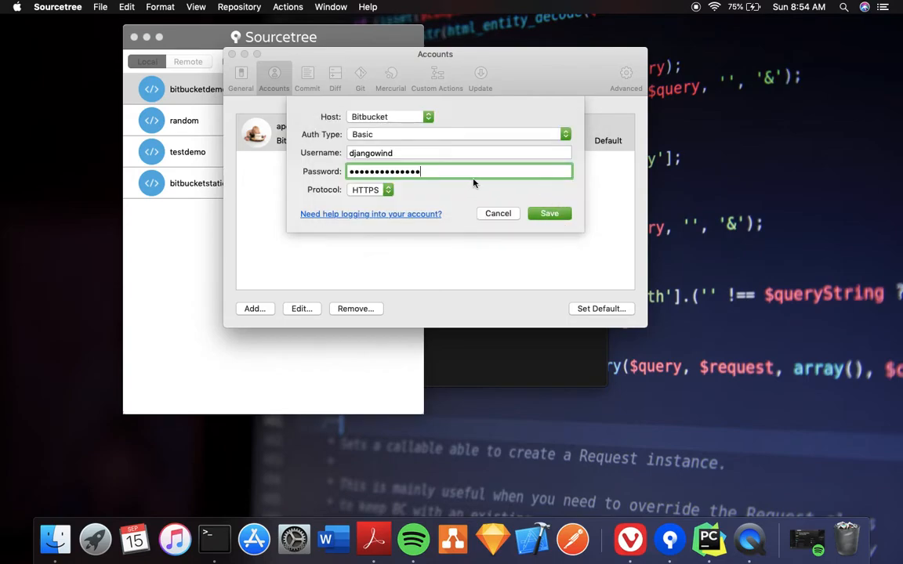
{"action": "left_click_drag", "start_coordinate": [451, 176], "coordinate": [314, 178]}
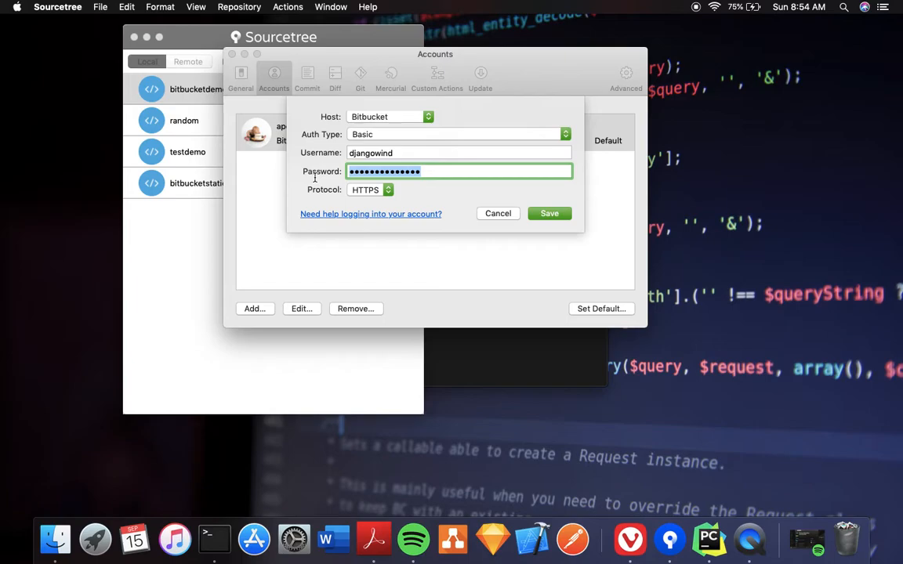
{"action": "left_click", "coordinate": [535, 218]}
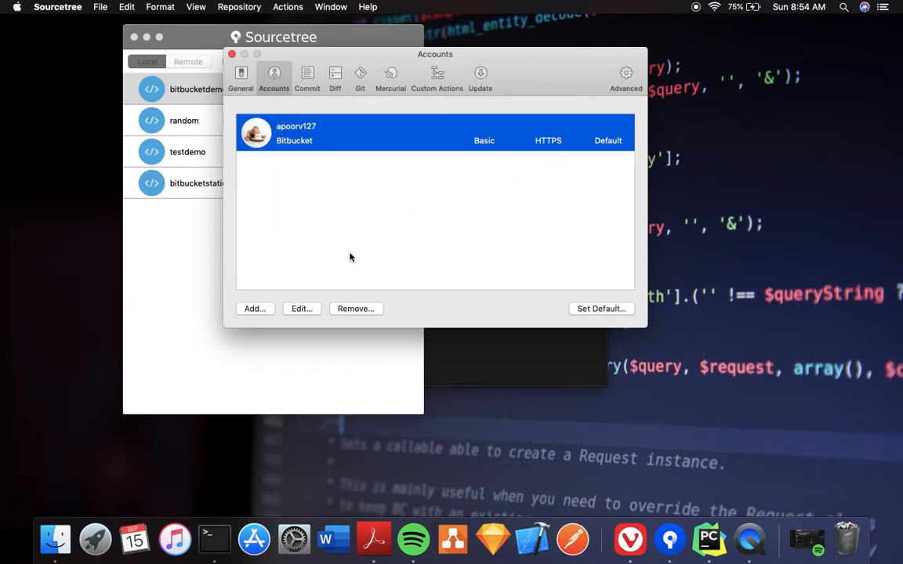
Start another account with Bitbucket as host, Basic authentication and HTTPS protocol
{"action": "left_click", "coordinate": [267, 308]}
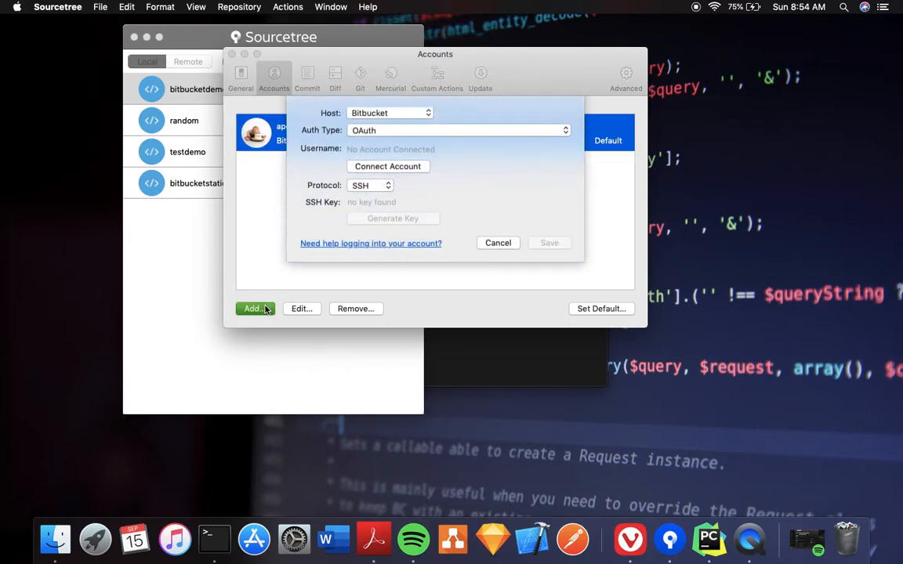
{"action": "left_click", "coordinate": [410, 120]}
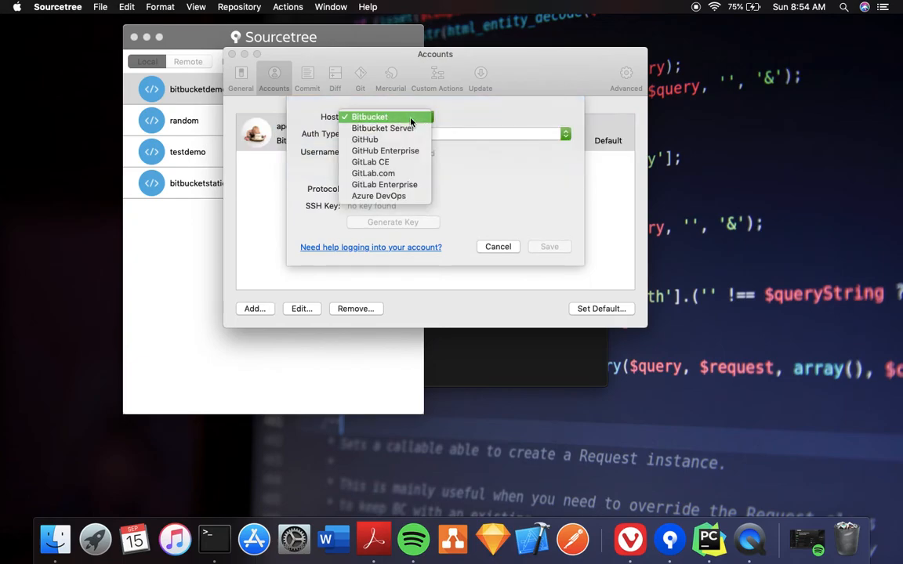
{"action": "left_click", "coordinate": [411, 117]}
{"action": "left_click", "coordinate": [473, 131]}
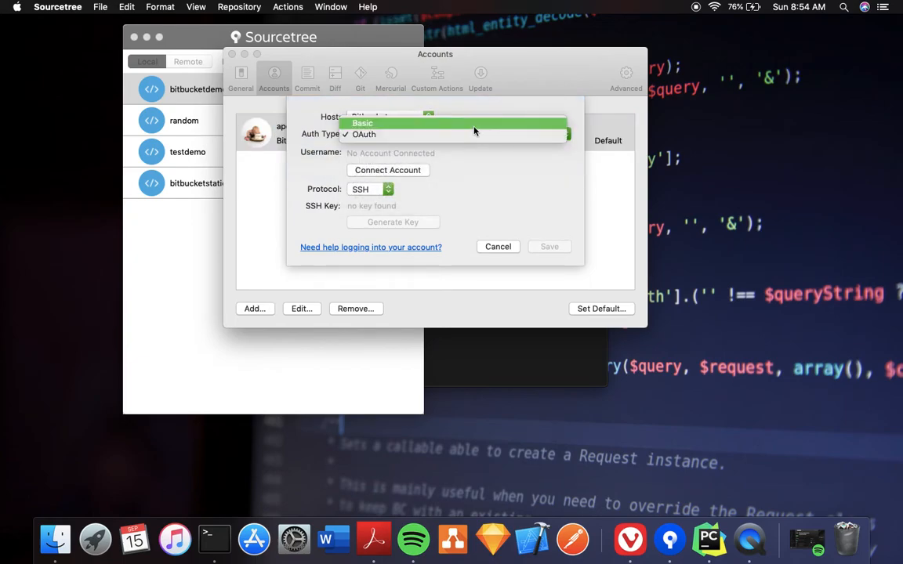
{"action": "left_click", "coordinate": [473, 123]}
{"action": "left_click", "coordinate": [376, 189]}
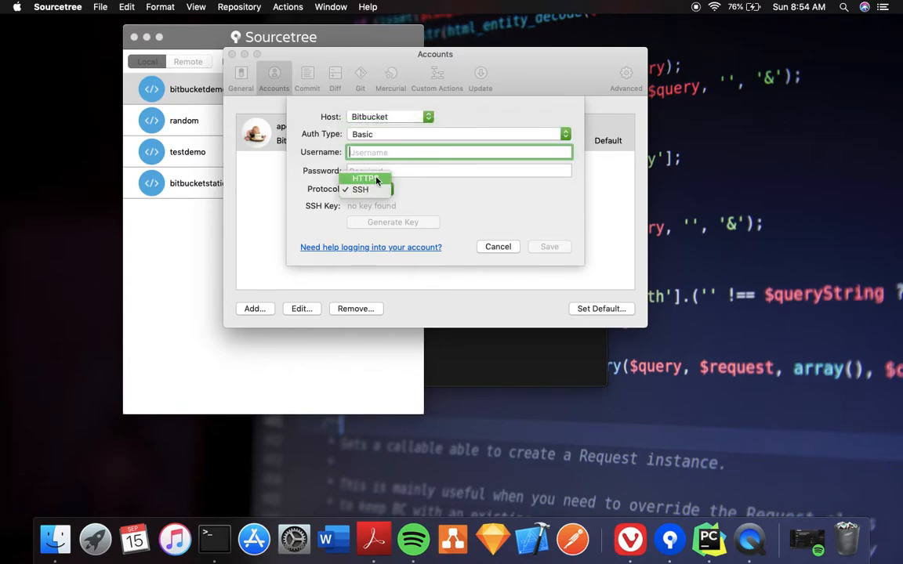
{"action": "left_click", "coordinate": [376, 180]}
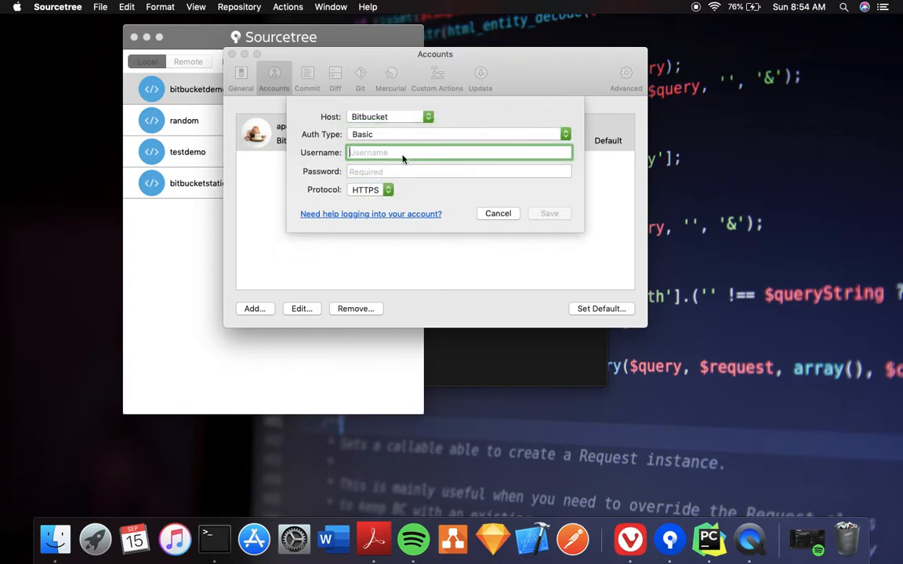
Fill in the second user's Bitbucket username and password
{"action": "type", "text": "d"}
{"action": "key", "text": "BackSpace"}
{"action": "type", "text": "djangowind"}
{"action": "key", "text": "Tab"}
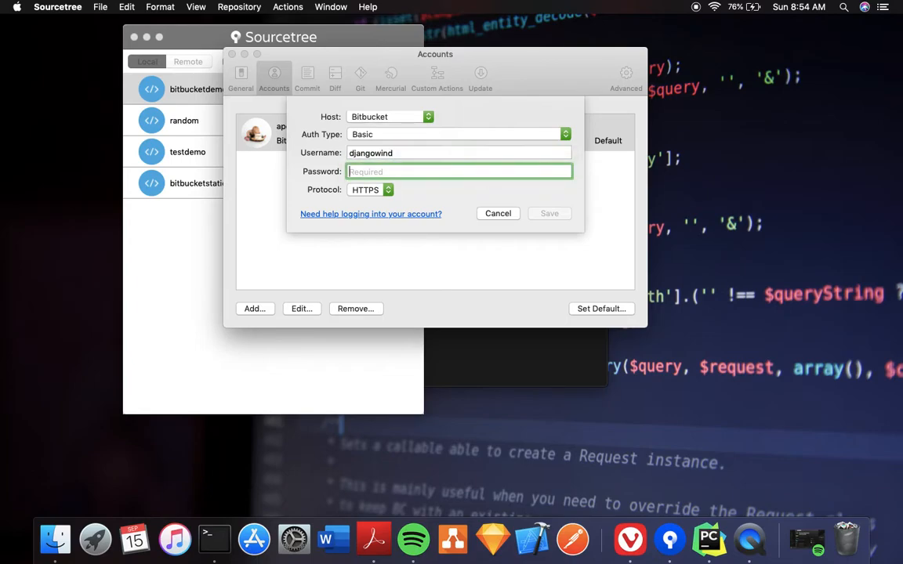
{"action": "type", "text": "p"}
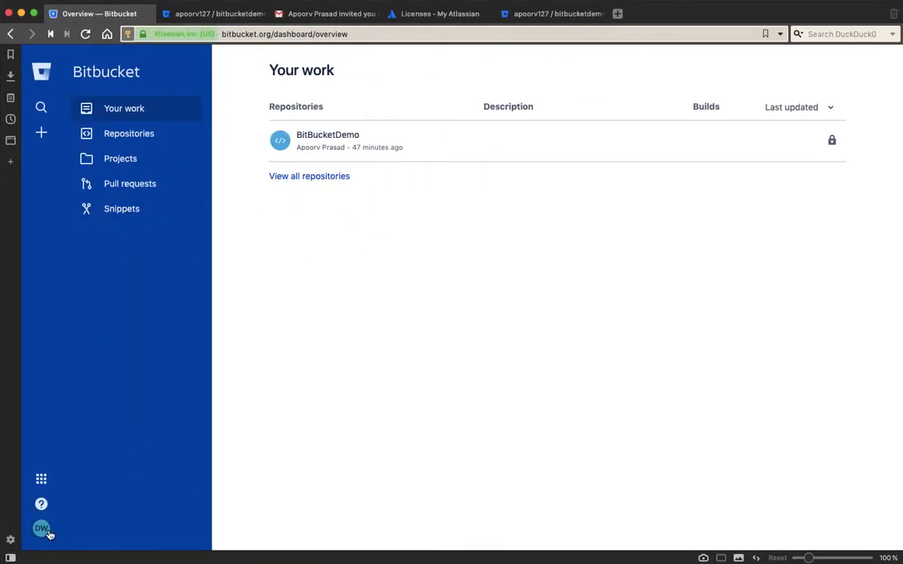
Log out of Bitbucket and enter the account's e-mail address on the login page
{"action": "left_click", "coordinate": [49, 533]}
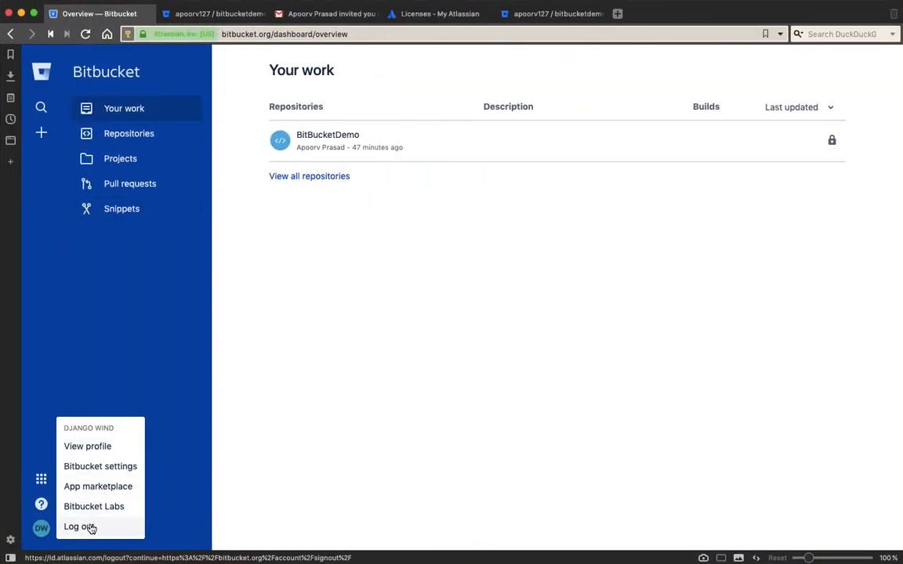
{"action": "left_click", "coordinate": [88, 529]}
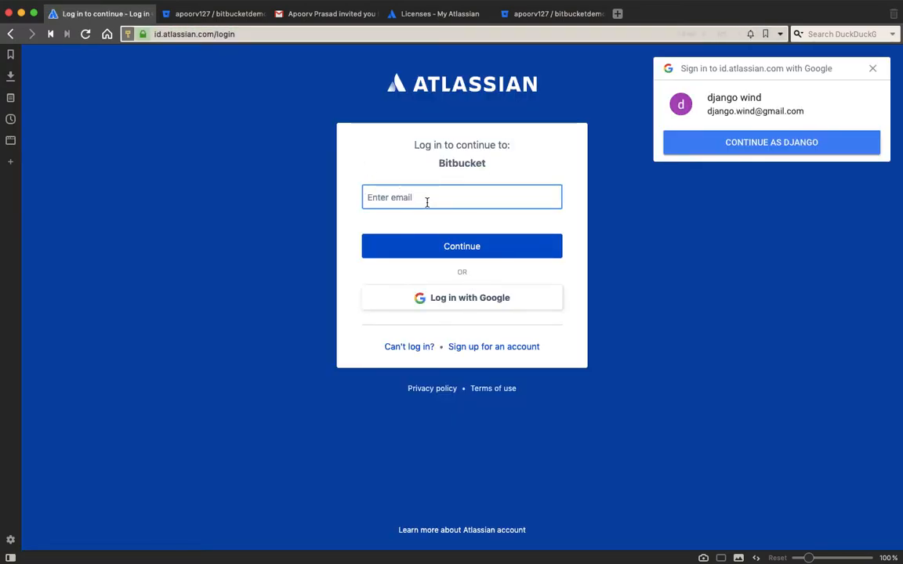
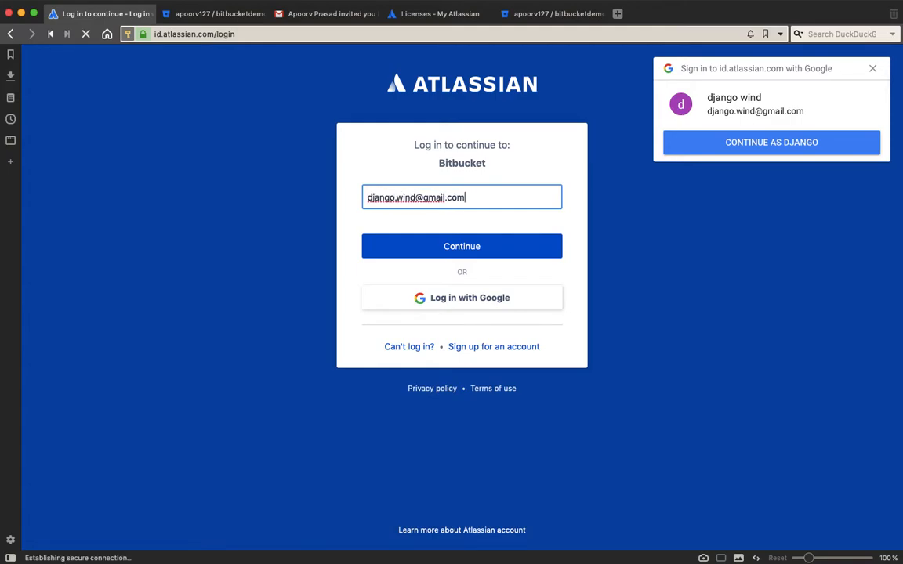
{"action": "key", "text": "Return"}
Attempt the password login, then sign in with Google instead, choosing the account
{"action": "type", "text": "•"}
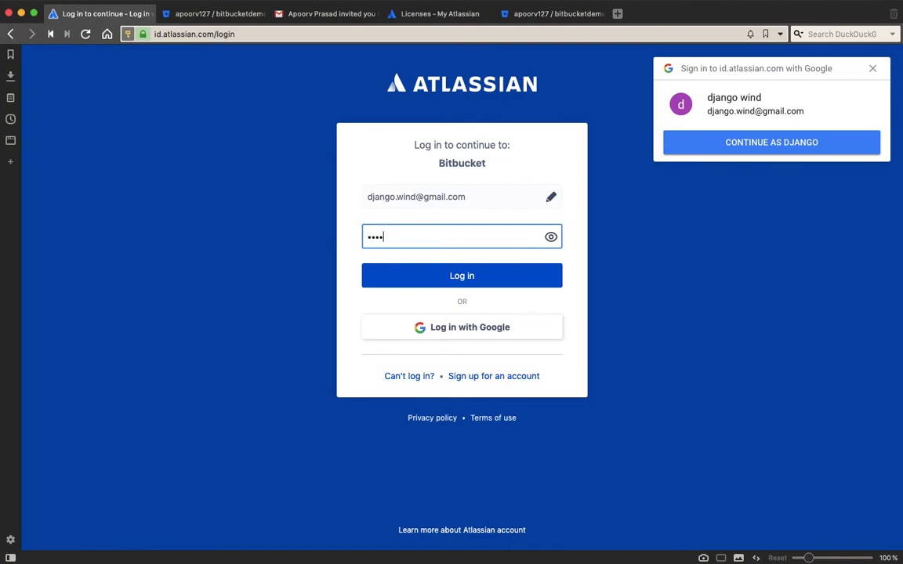
{"action": "type", "text": "•"}
{"action": "key", "text": "Return"}
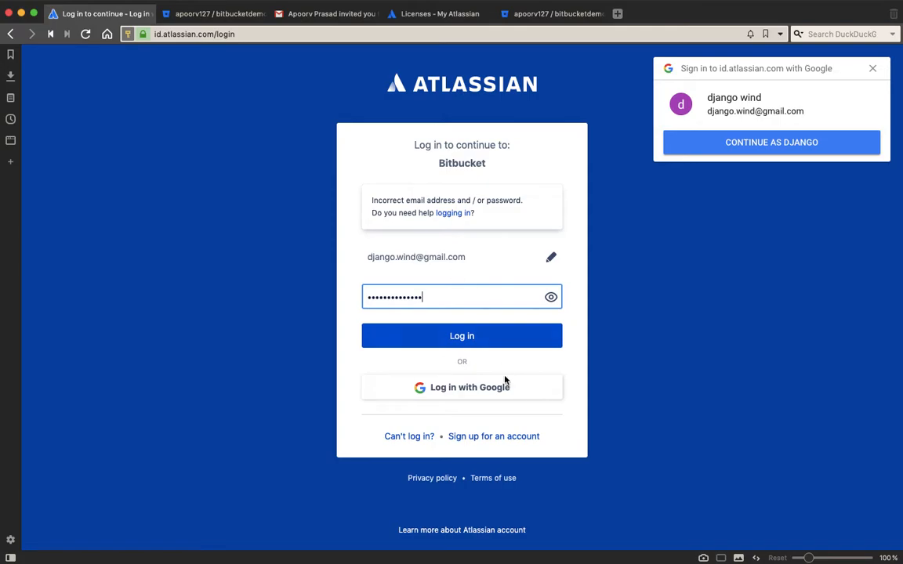
{"action": "left_click", "coordinate": [492, 397]}
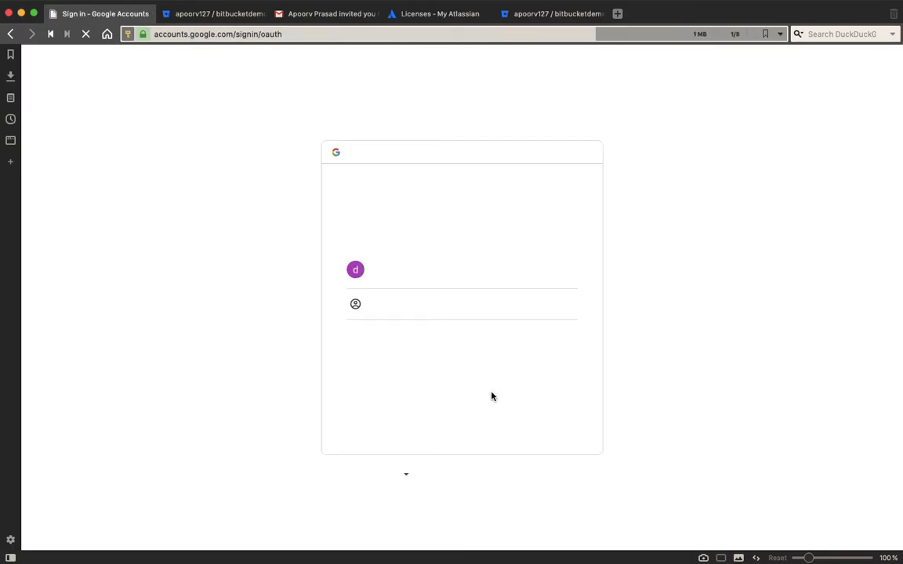
{"action": "left_click", "coordinate": [398, 282]}
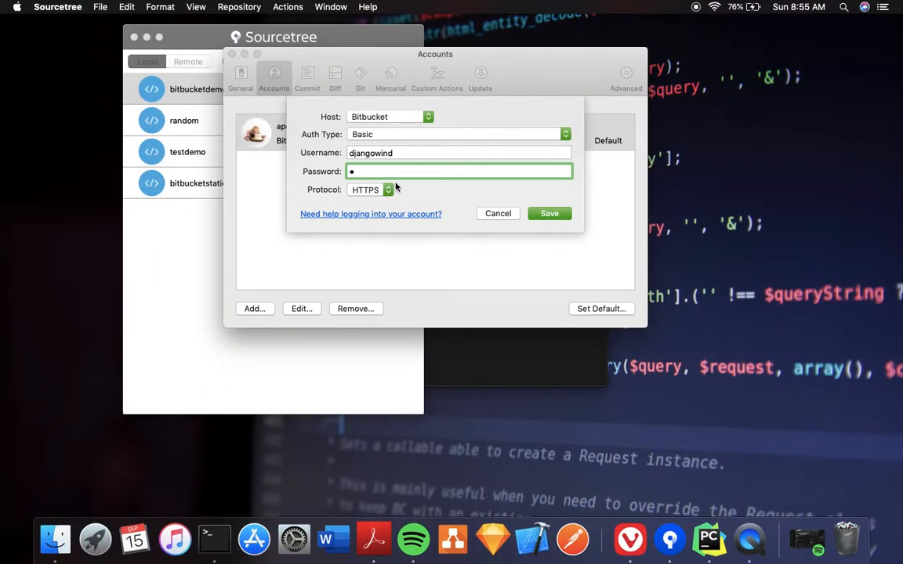
Discard the Basic account form and start a new Bitbucket account using OAuth authentication
{"action": "left_click", "coordinate": [491, 214]}
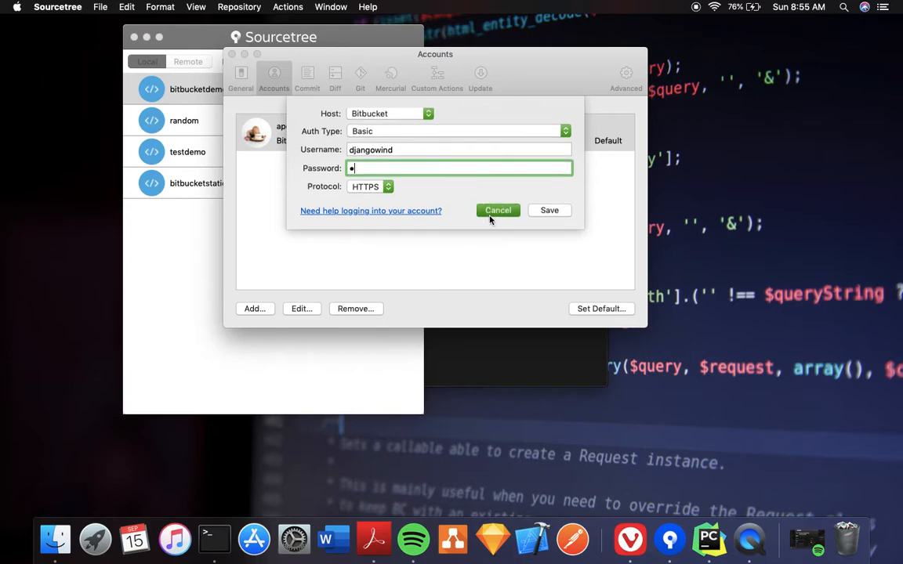
{"action": "left_click", "coordinate": [241, 83]}
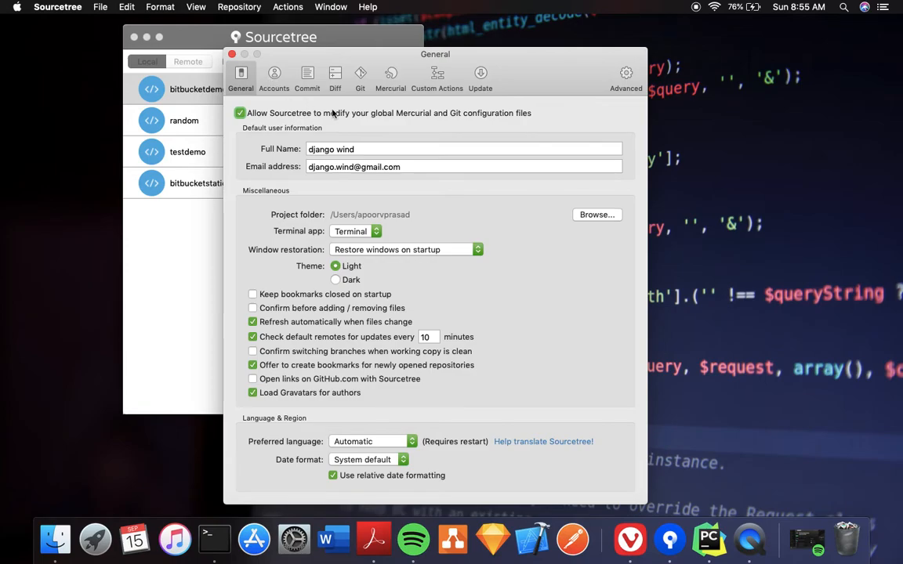
{"action": "left_click", "coordinate": [273, 77]}
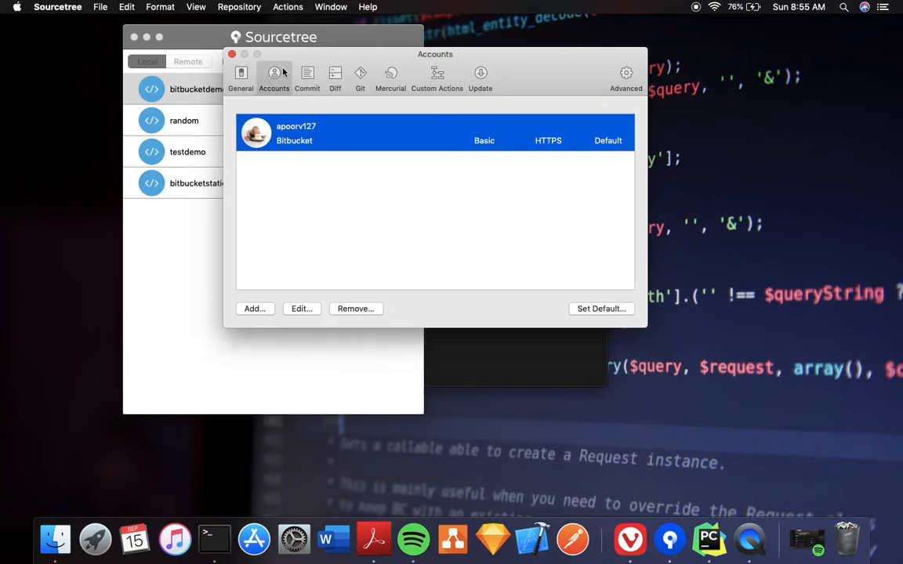
{"action": "left_click", "coordinate": [257, 309]}
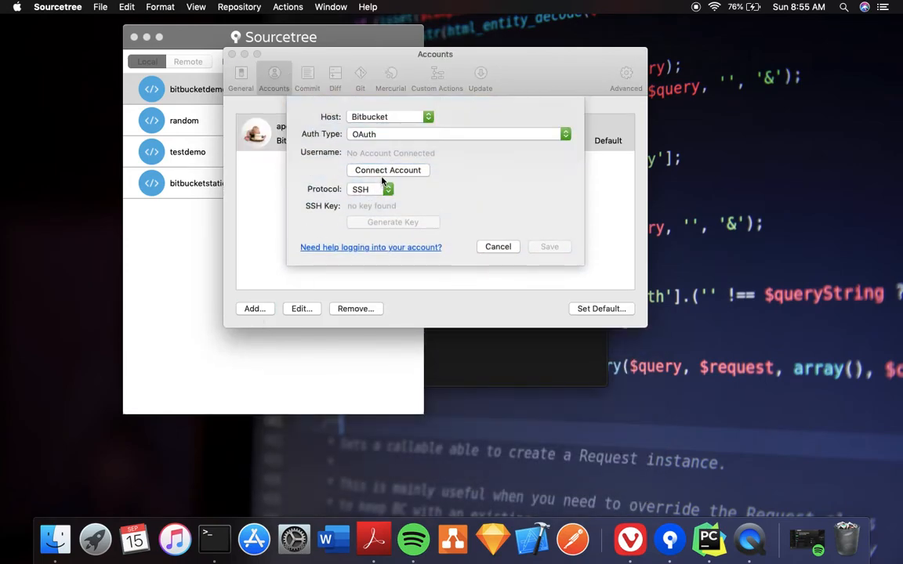
{"action": "left_click", "coordinate": [397, 136]}
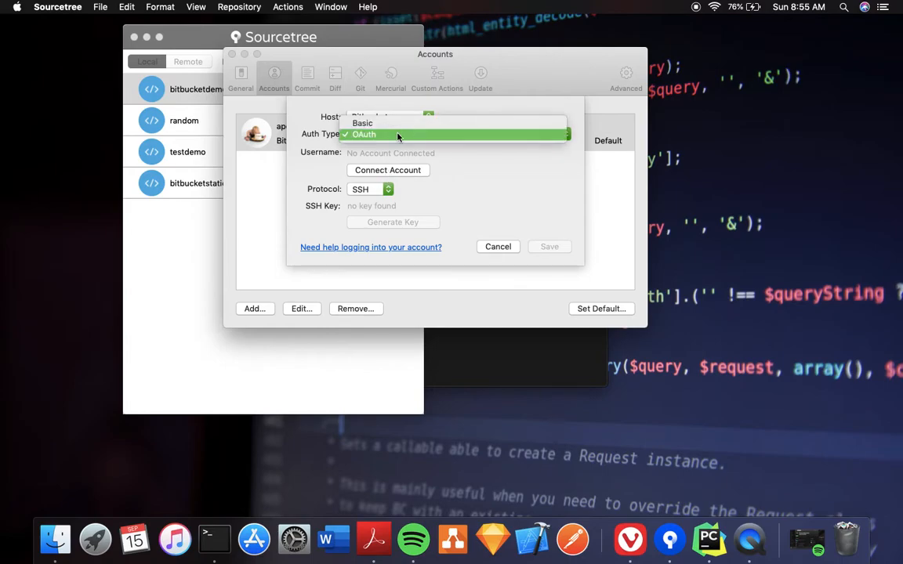
{"action": "left_click", "coordinate": [398, 137]}
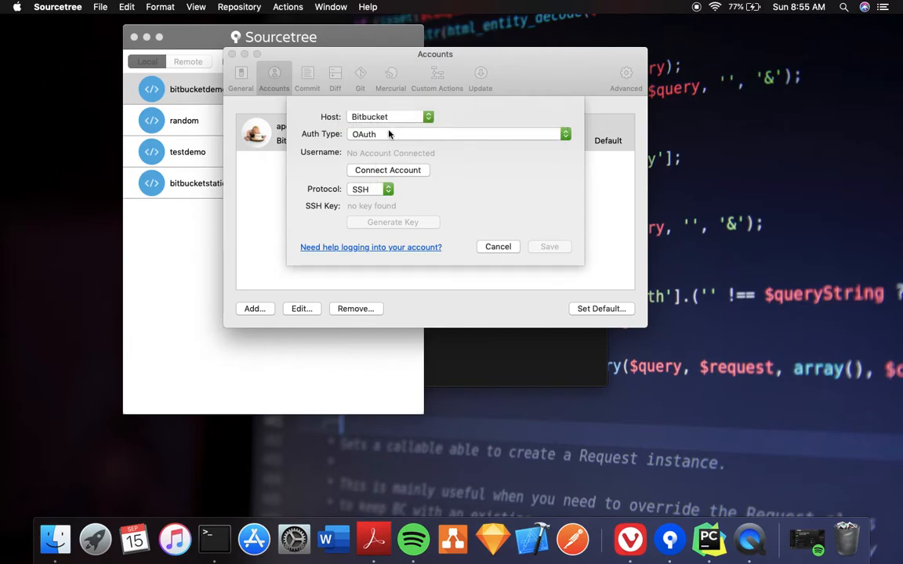
Set the new account's protocol to HTTPS and connect it through the browser
{"action": "key", "text": "ctrl+Right"}
{"action": "key", "text": "ctrl+Right"}
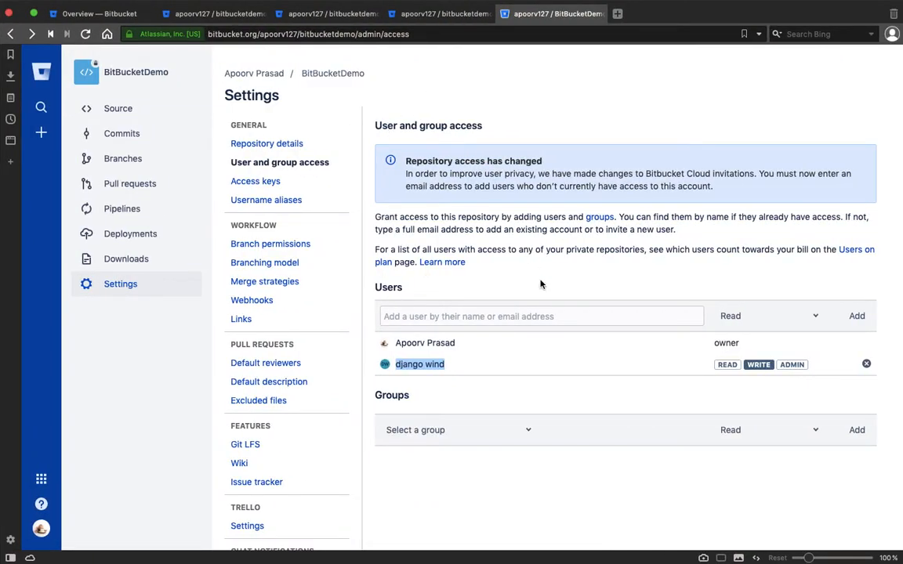
{"action": "key", "text": "ctrl+Left"}
{"action": "key", "text": "ctrl+Left"}
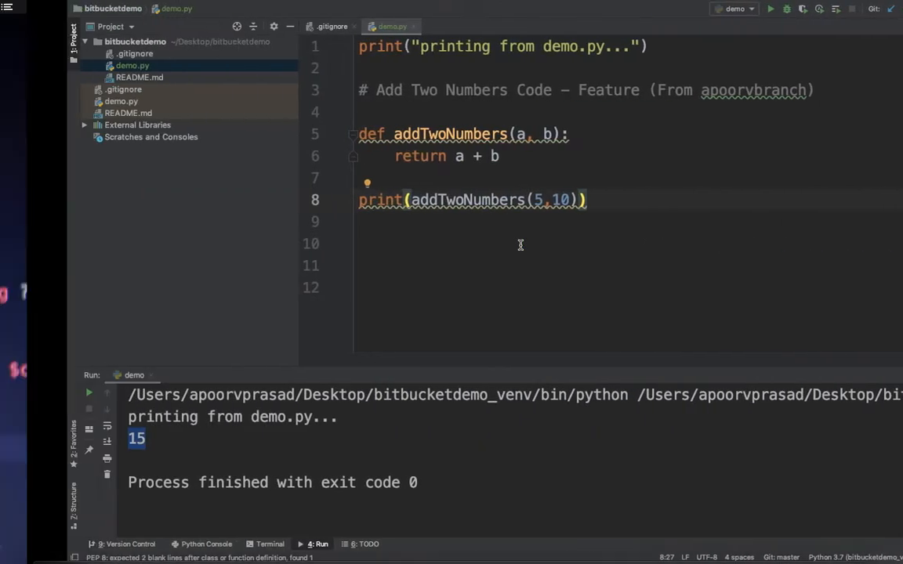
{"action": "left_click", "coordinate": [384, 188]}
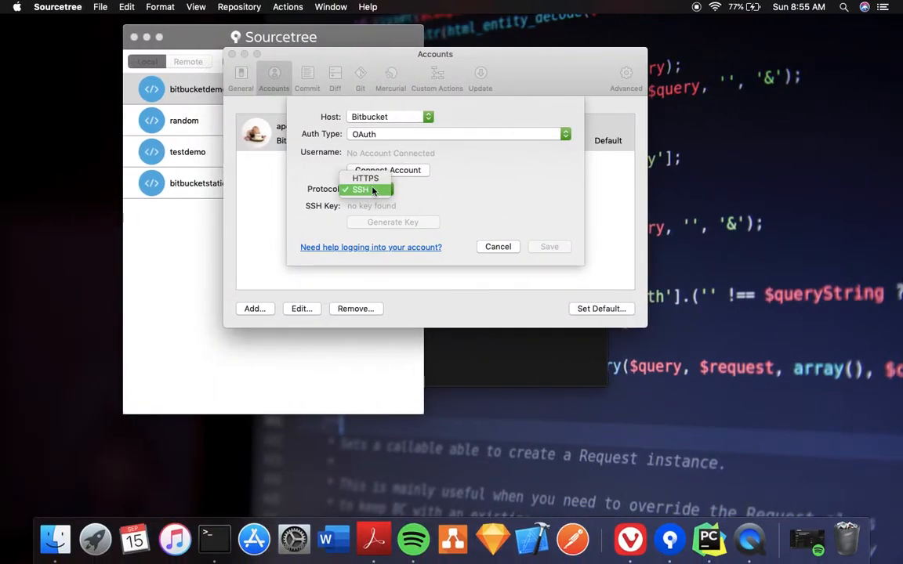
{"action": "left_click", "coordinate": [396, 173]}
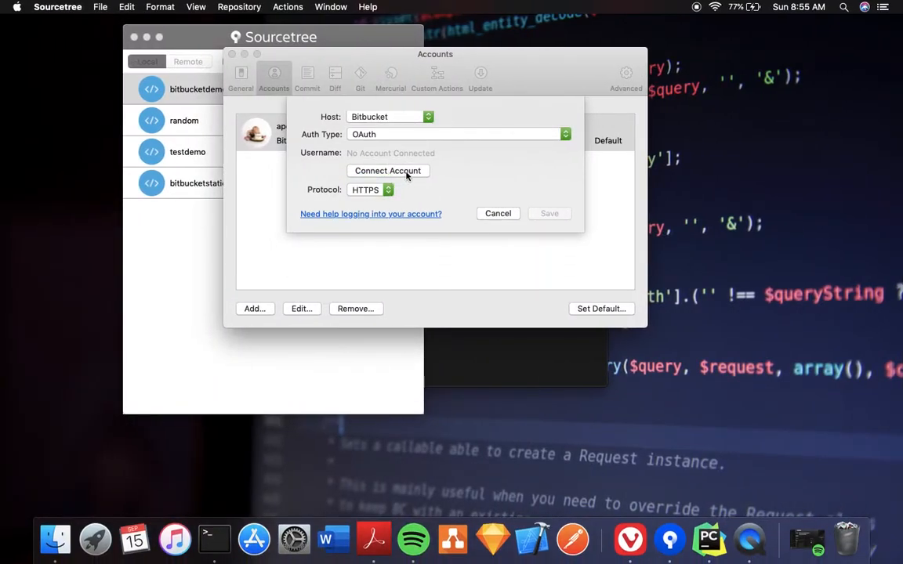
{"action": "left_click", "coordinate": [404, 171]}
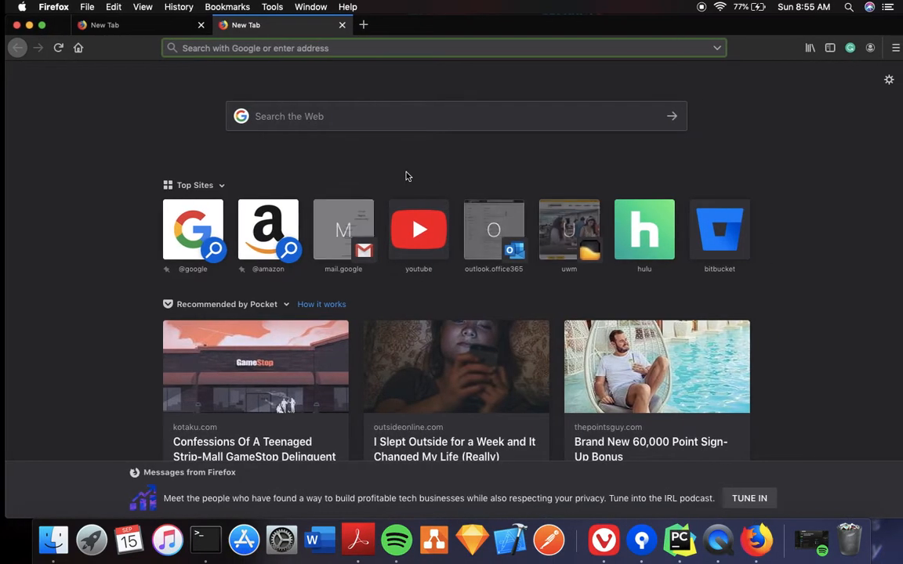
Minimise Firefox and leave the account's authentication type as OAuth
{"action": "left_click", "coordinate": [25, 25]}
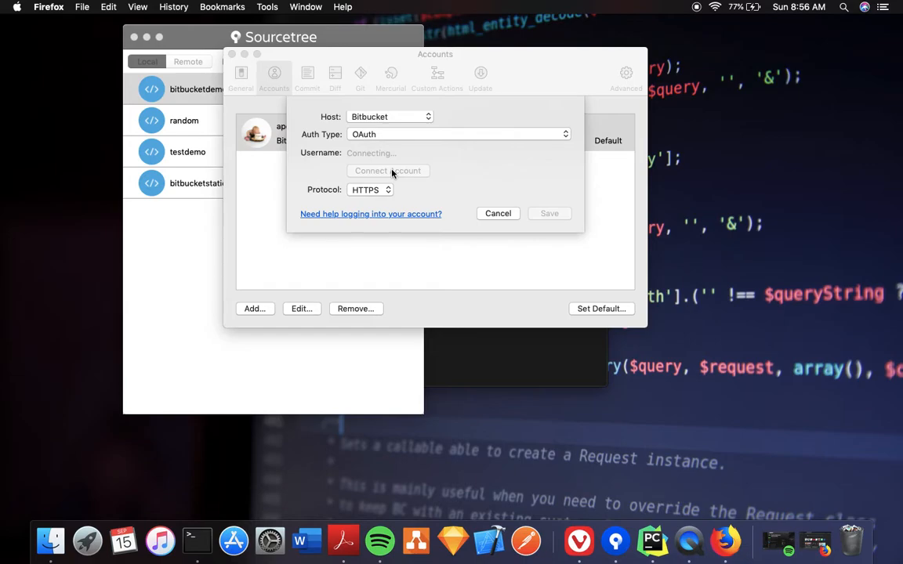
{"action": "left_click", "coordinate": [440, 138]}
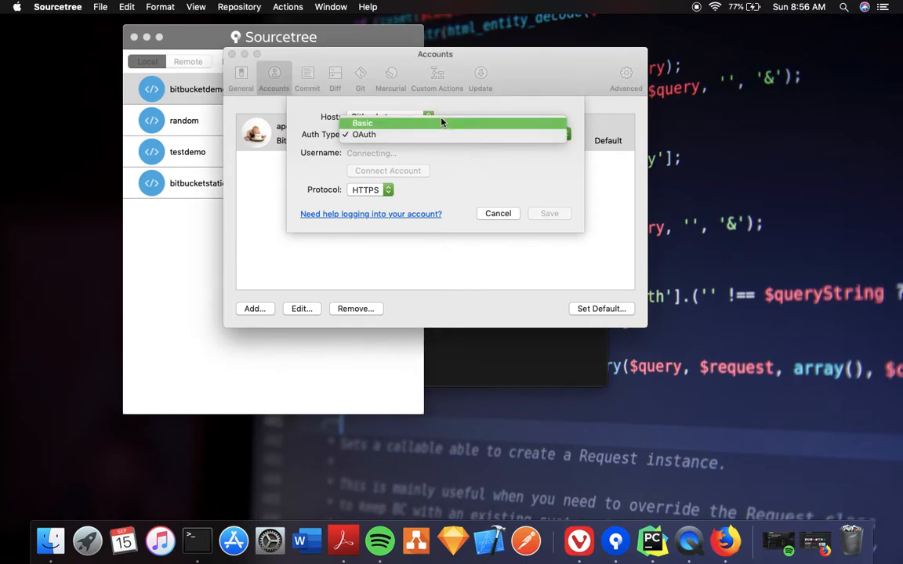
{"action": "left_click", "coordinate": [443, 186]}
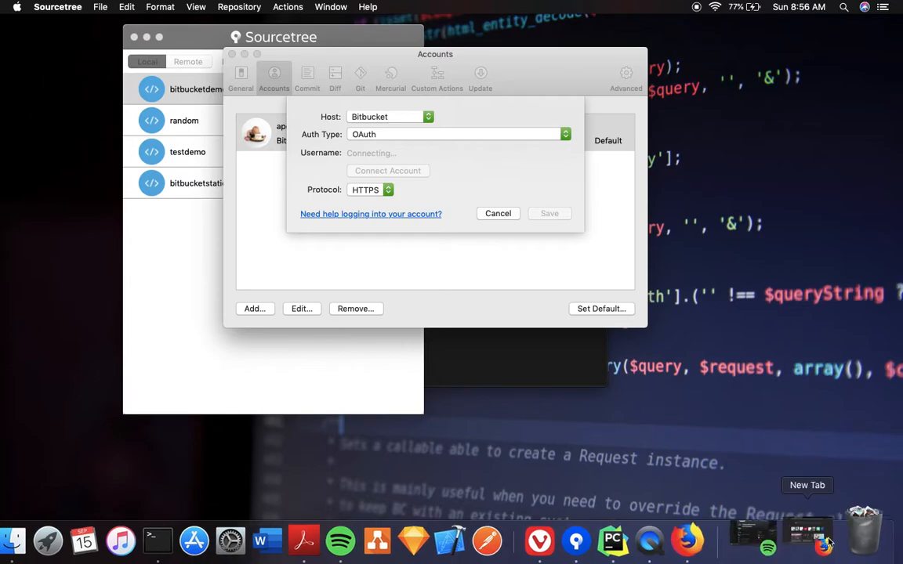
Cancel the SSH account form and restart a new OAuth account connection via Connect Account
{"action": "left_click", "coordinate": [813, 546]}
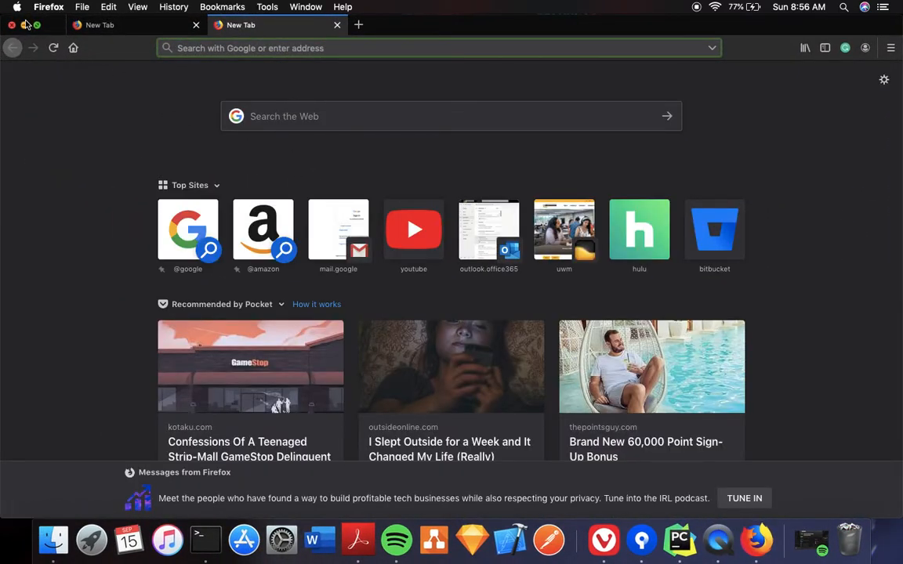
{"action": "left_click", "coordinate": [24, 25]}
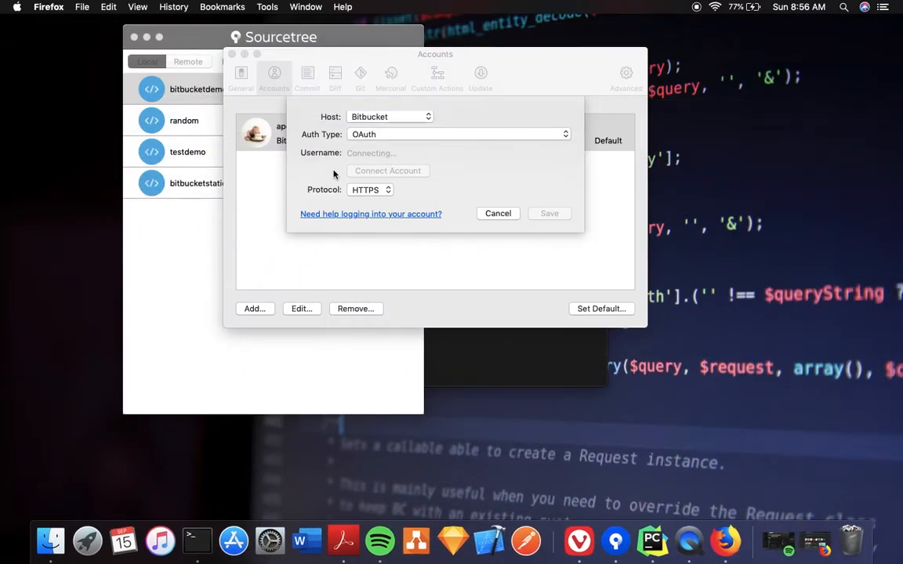
{"action": "left_click", "coordinate": [369, 189]}
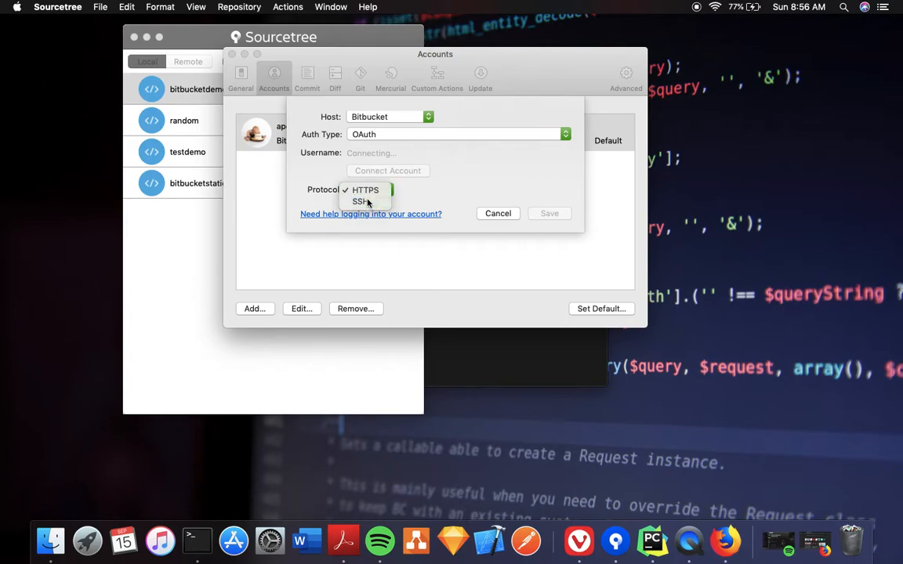
{"action": "left_click", "coordinate": [362, 202]}
{"action": "left_click", "coordinate": [493, 247]}
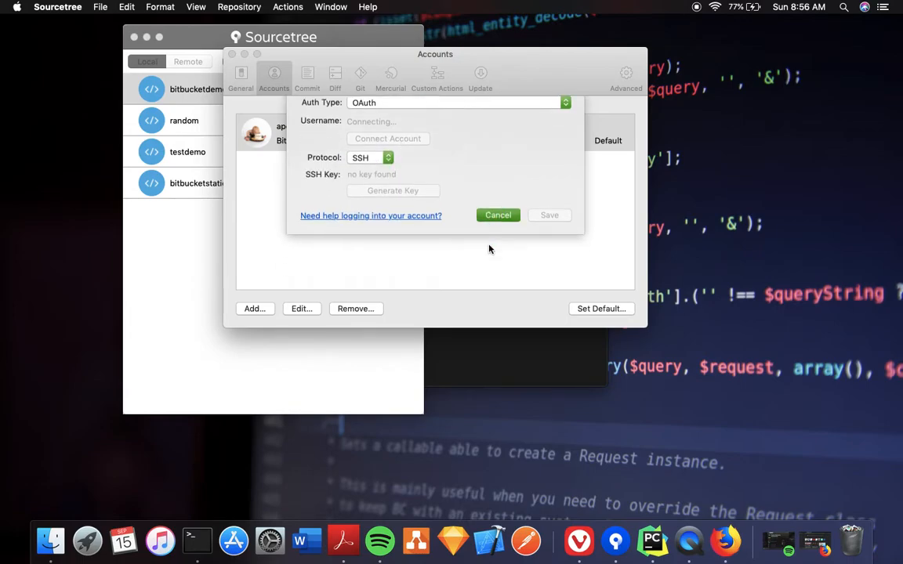
{"action": "left_click", "coordinate": [313, 149]}
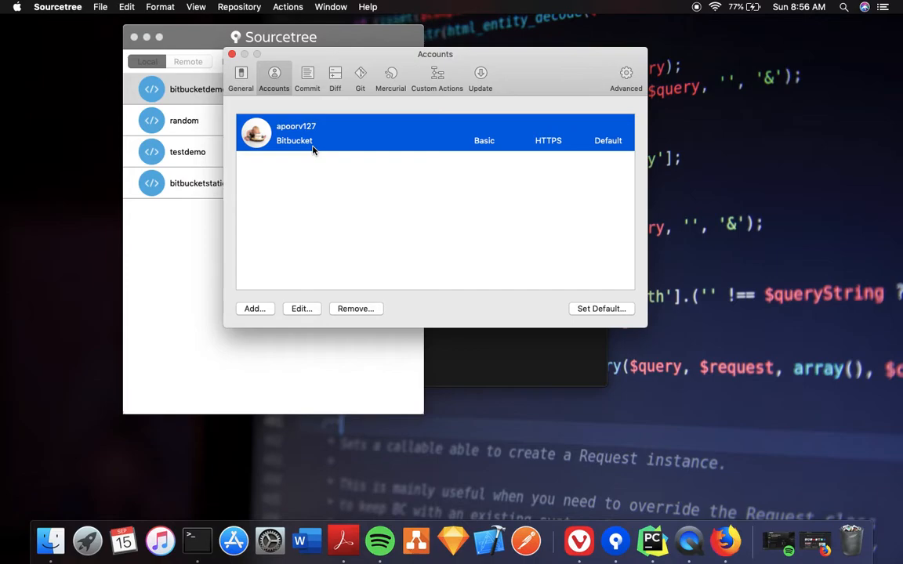
{"action": "left_click", "coordinate": [257, 311]}
{"action": "left_click", "coordinate": [407, 167]}
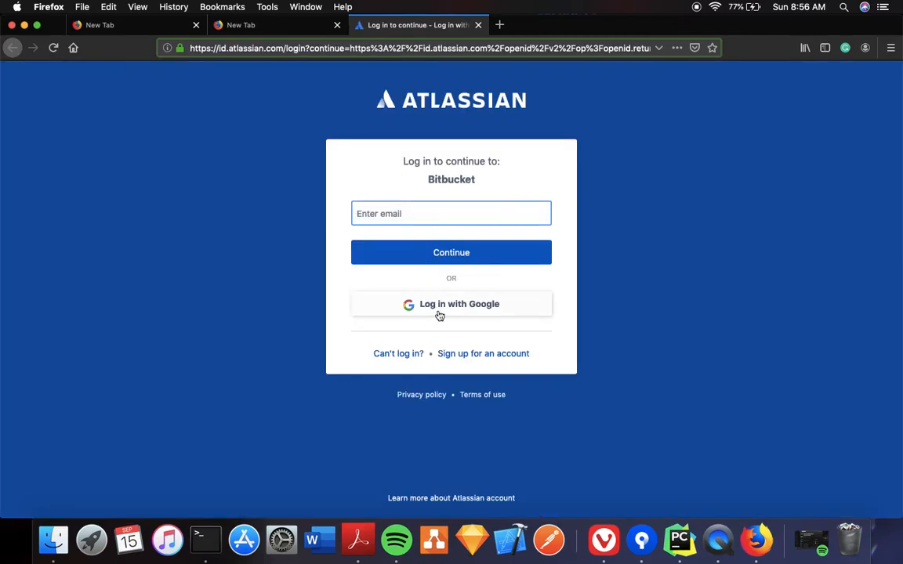
Log in to Atlassian with Google, grant Sourcetree access to Bitbucket, and open the link in Sourcetree
{"action": "left_click", "coordinate": [438, 316]}
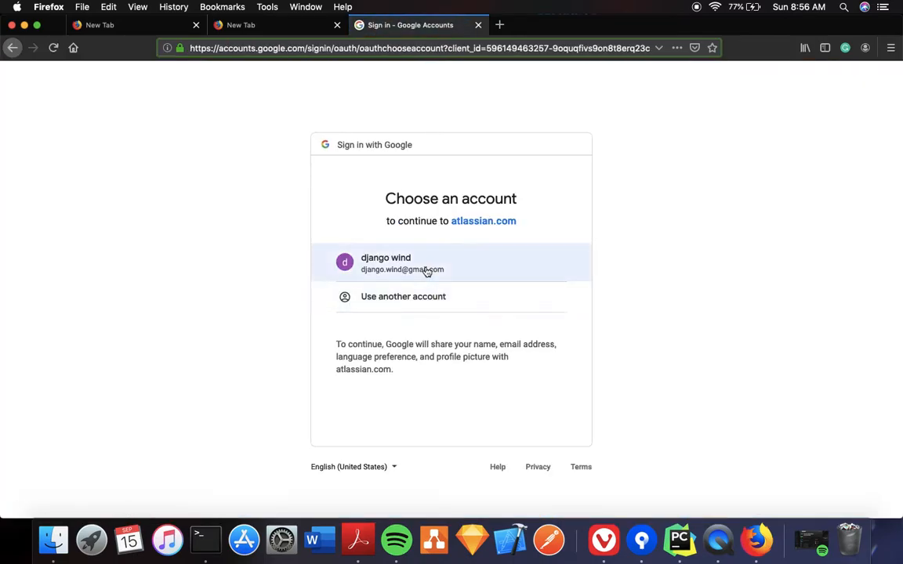
{"action": "left_click", "coordinate": [425, 268]}
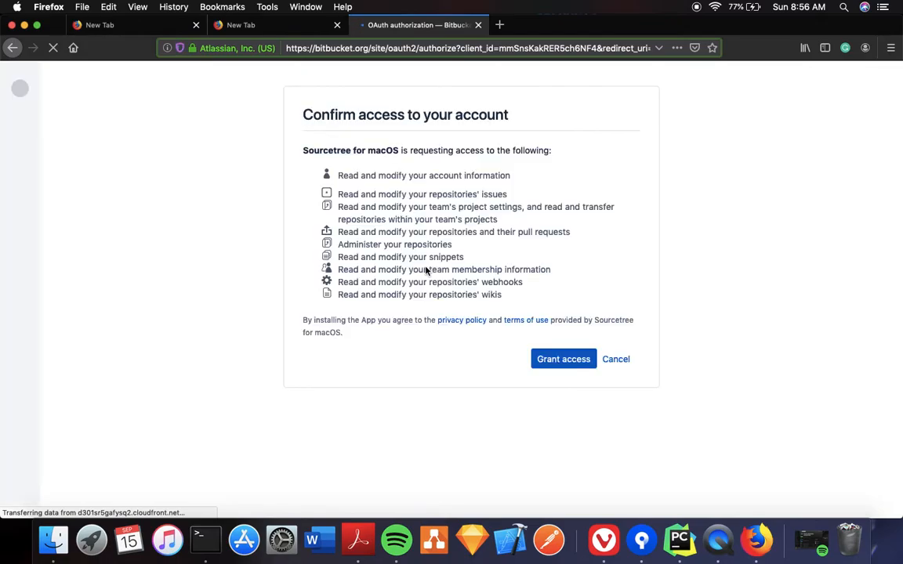
{"action": "left_click", "coordinate": [547, 358]}
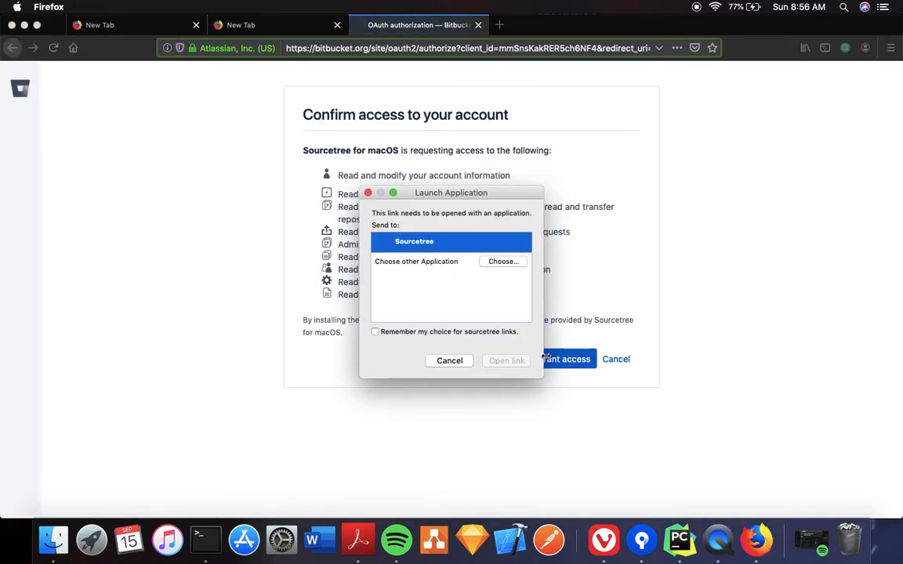
{"action": "left_click", "coordinate": [505, 361]}
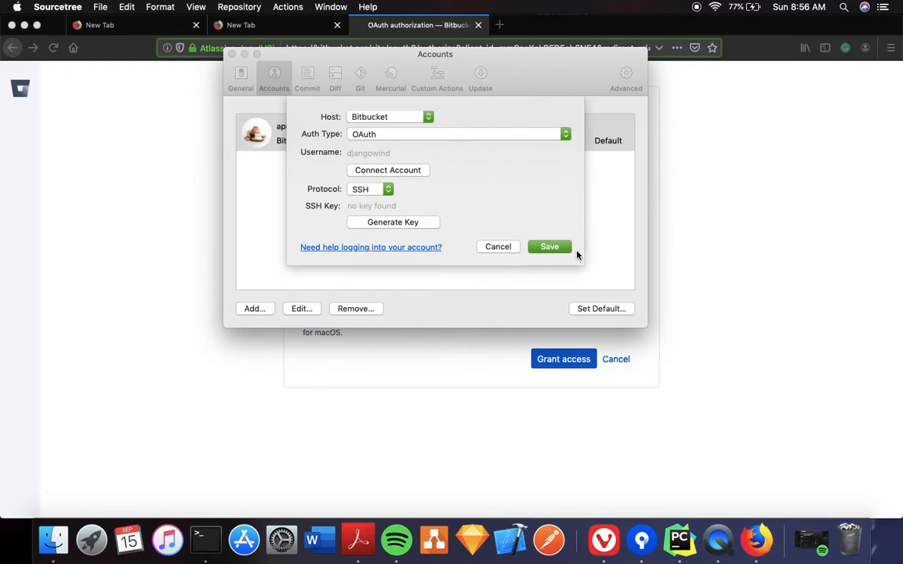
Save the new OAuth account, switch its protocol to HTTPS, and make it the default
{"action": "left_click", "coordinate": [531, 246]}
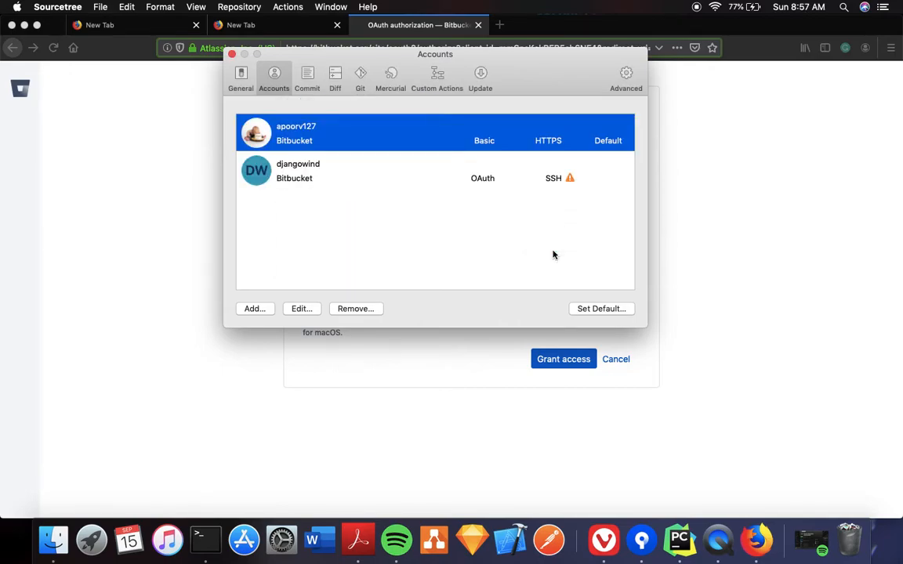
{"action": "left_click", "coordinate": [487, 169]}
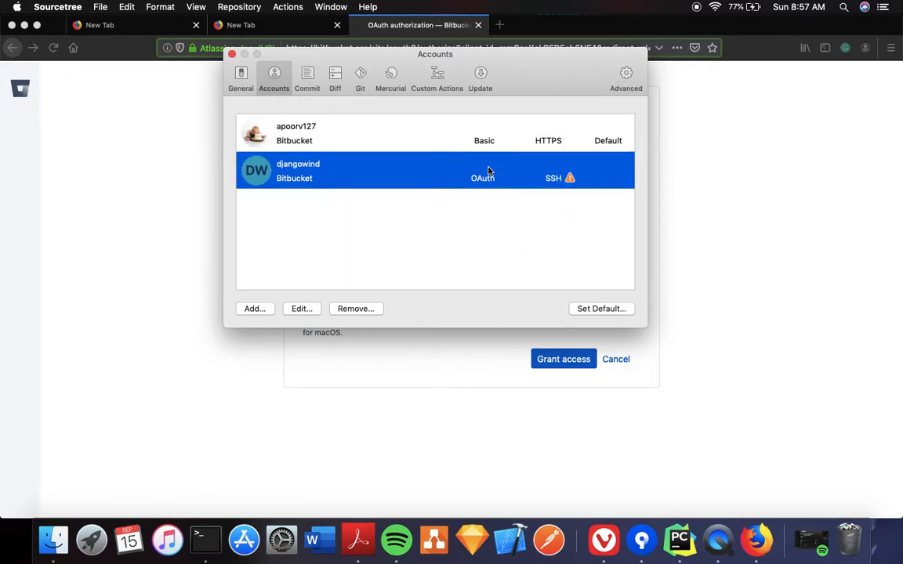
{"action": "left_click", "coordinate": [301, 310]}
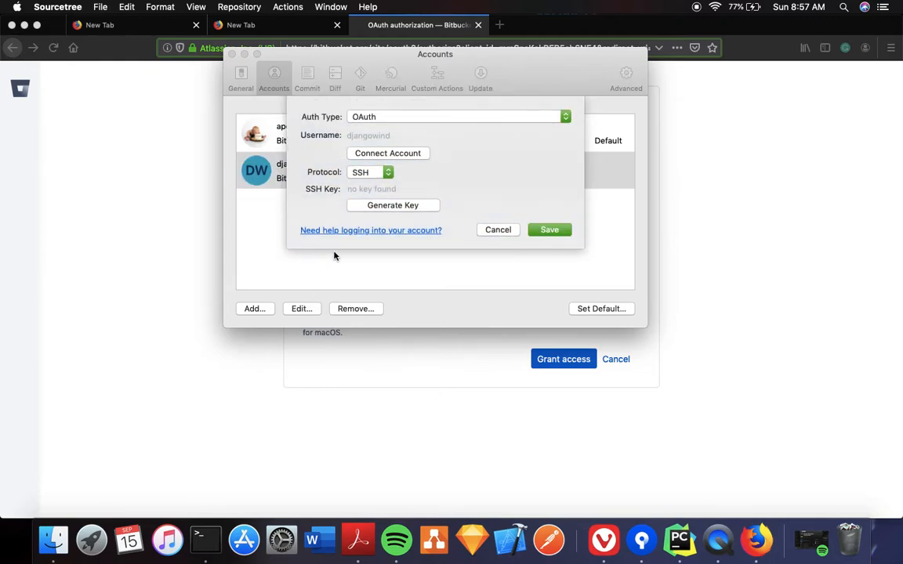
{"action": "left_click", "coordinate": [375, 173]}
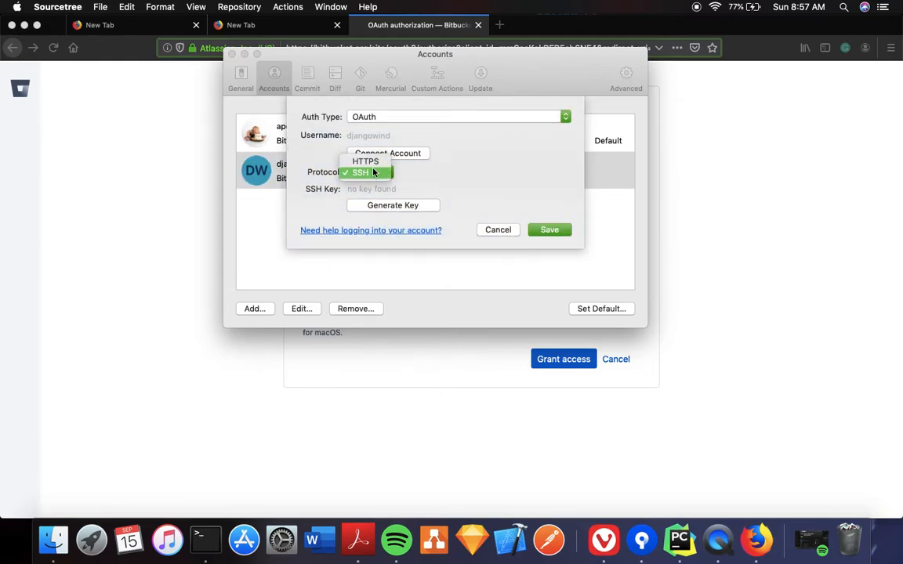
{"action": "left_click", "coordinate": [371, 162]}
{"action": "left_click", "coordinate": [548, 196]}
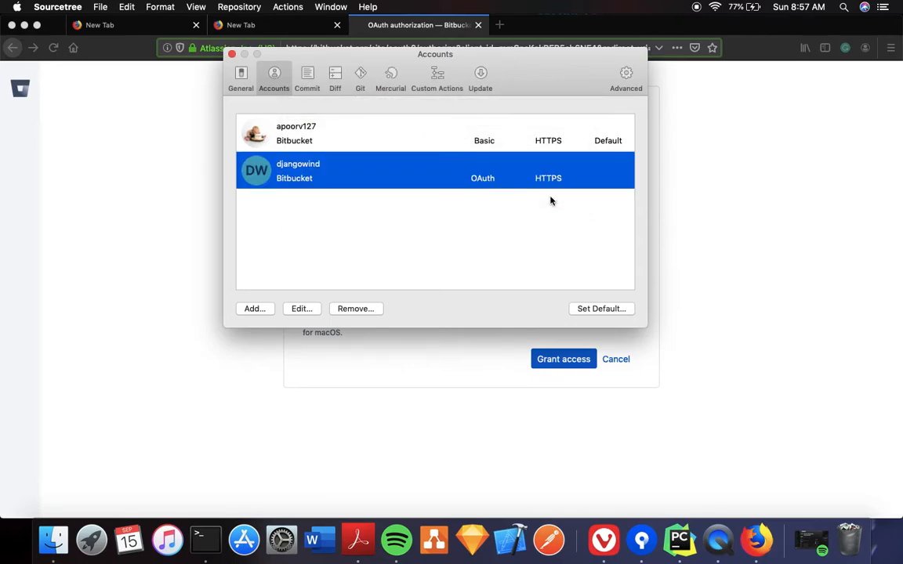
{"action": "left_click", "coordinate": [604, 311]}
Close the account preferences and start cloning a repository from a URL
{"action": "key", "text": "ctrl+Left"}
{"action": "left_click", "coordinate": [232, 55]}
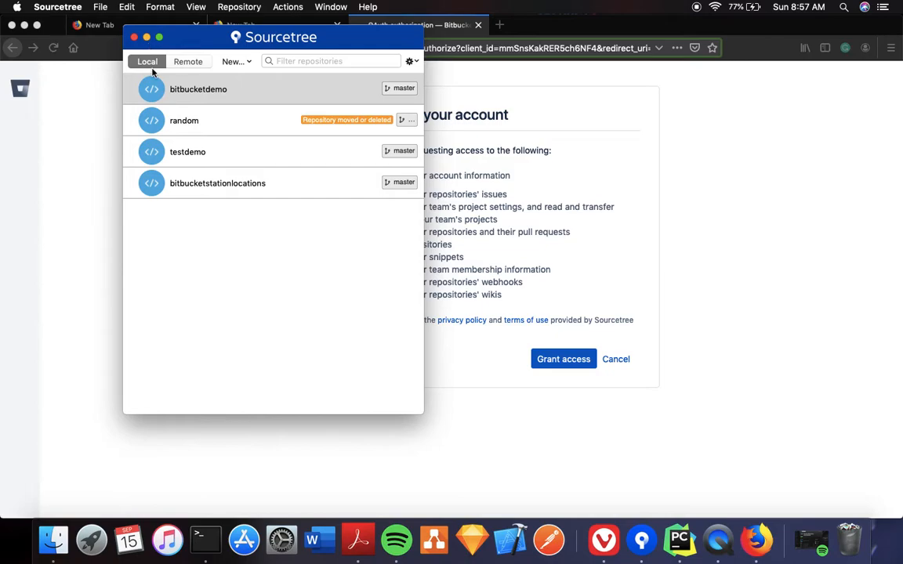
{"action": "left_click", "coordinate": [243, 62]}
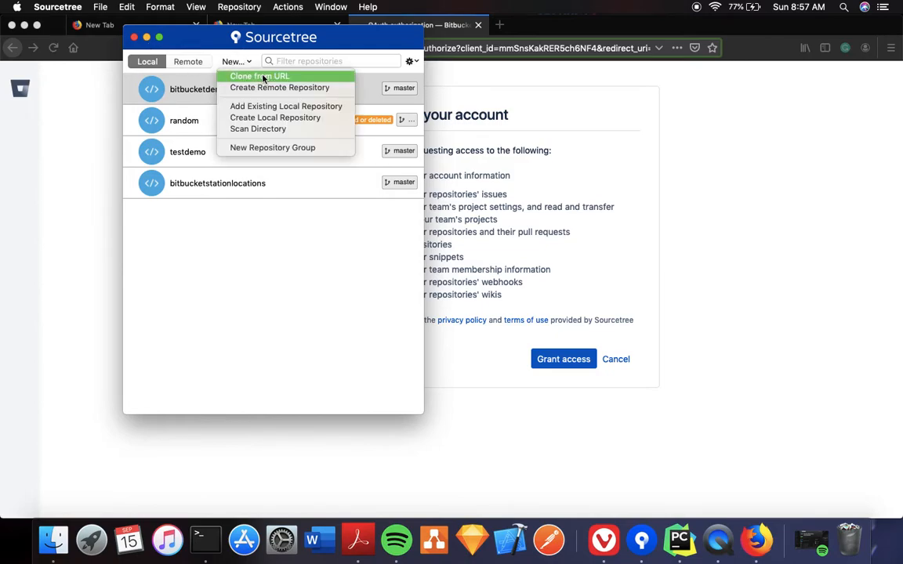
{"action": "left_click", "coordinate": [263, 79]}
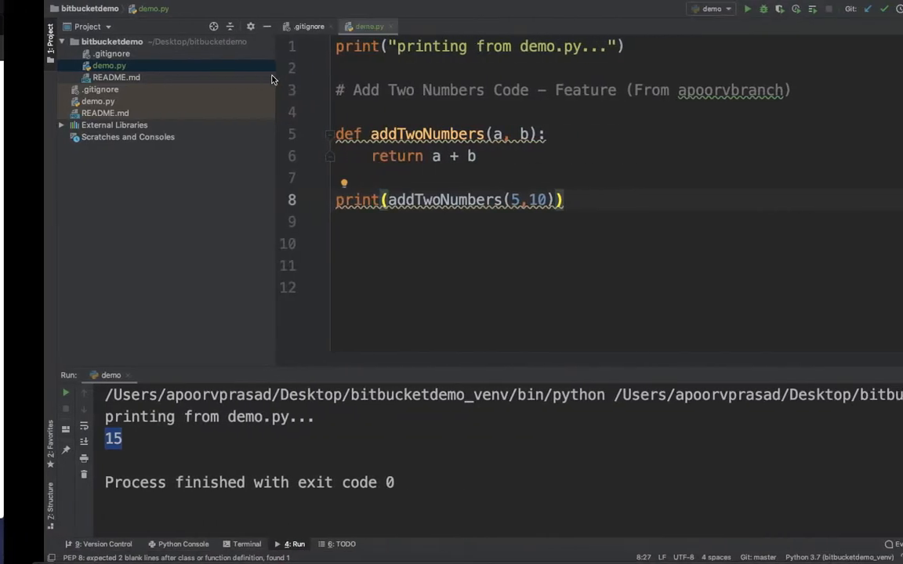
{"action": "key", "text": "ctrl+Right"}
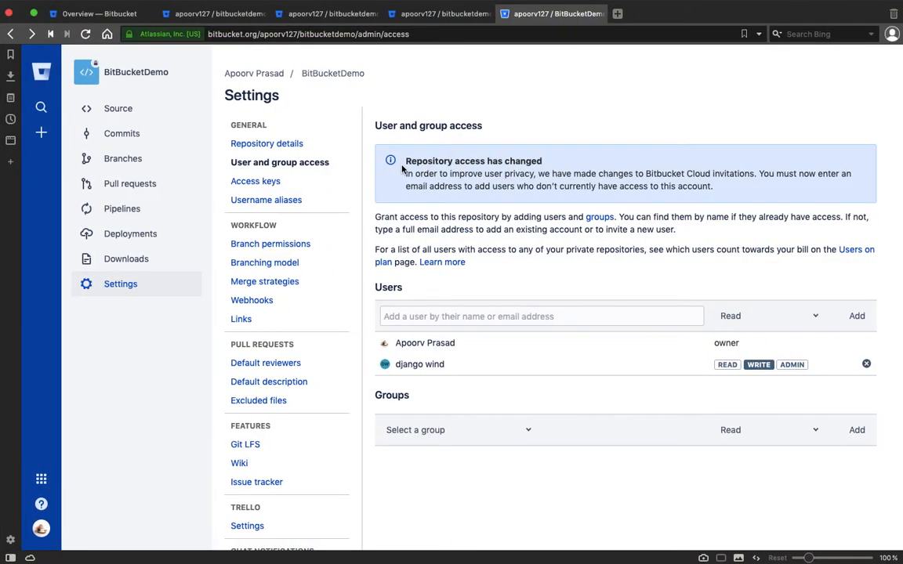
Open the BitBucketDemo repository on Bitbucket and select its git clone URL
{"action": "key", "text": "ctrl+Right"}
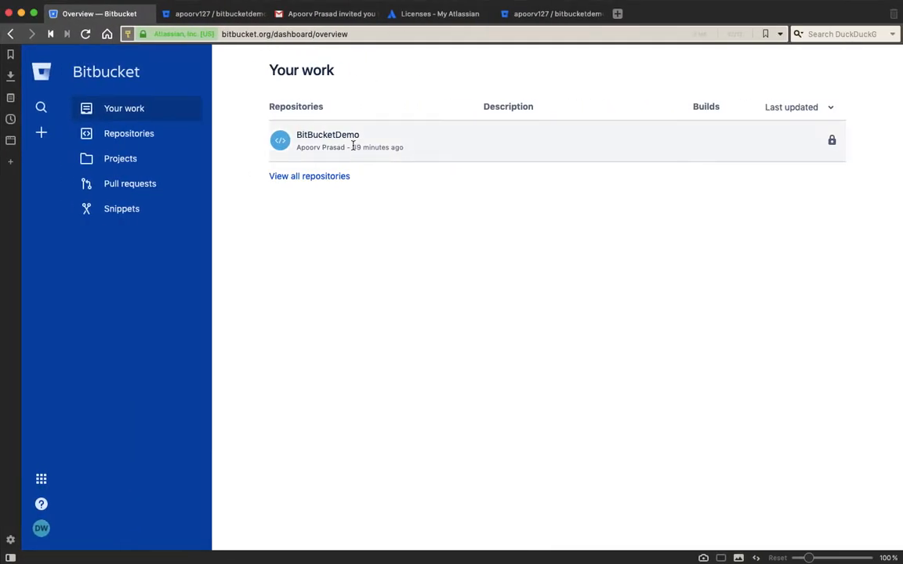
{"action": "left_click", "coordinate": [345, 141]}
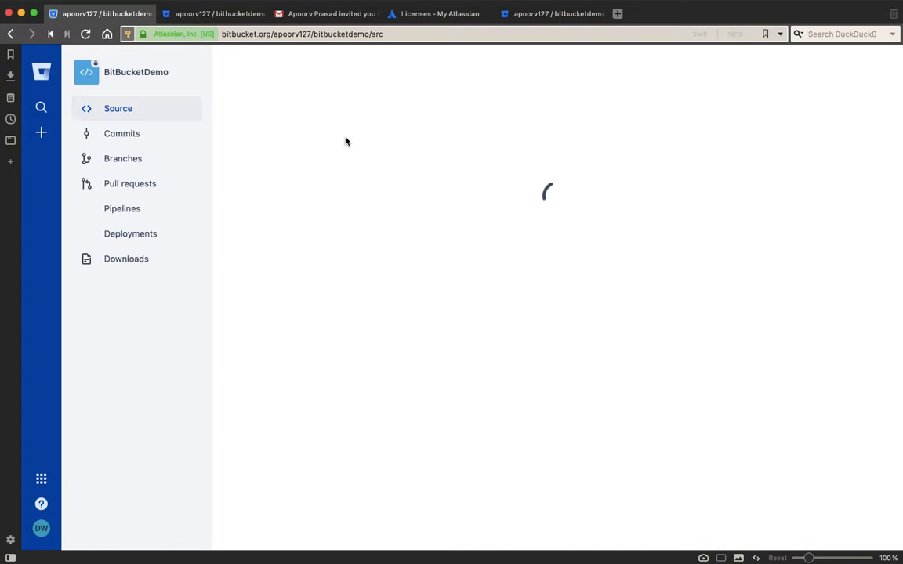
{"action": "left_click_drag", "start_coordinate": [422, 184], "coordinate": [766, 181]}
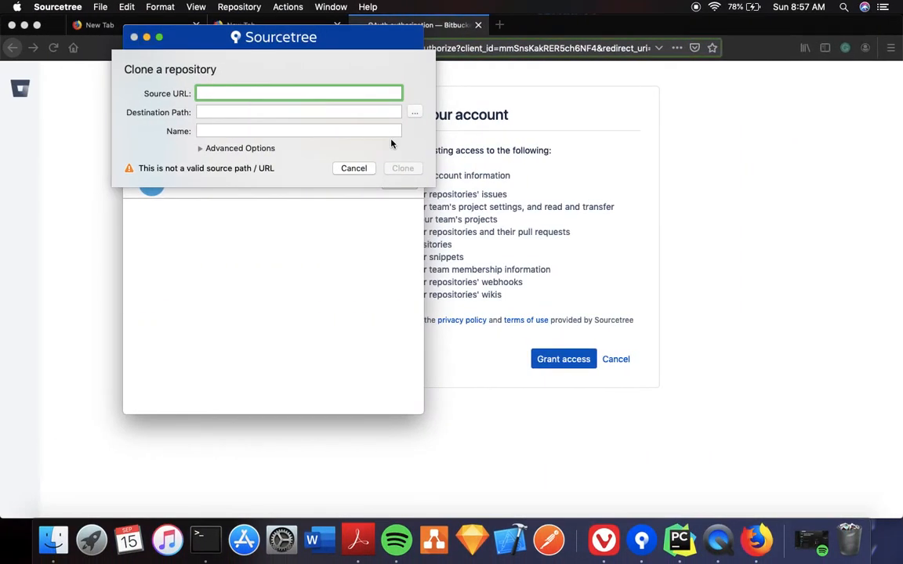
Return to Sourcetree and paste the BitBucketDemo clone URL as the source
{"action": "key", "text": "ctrl+Up"}
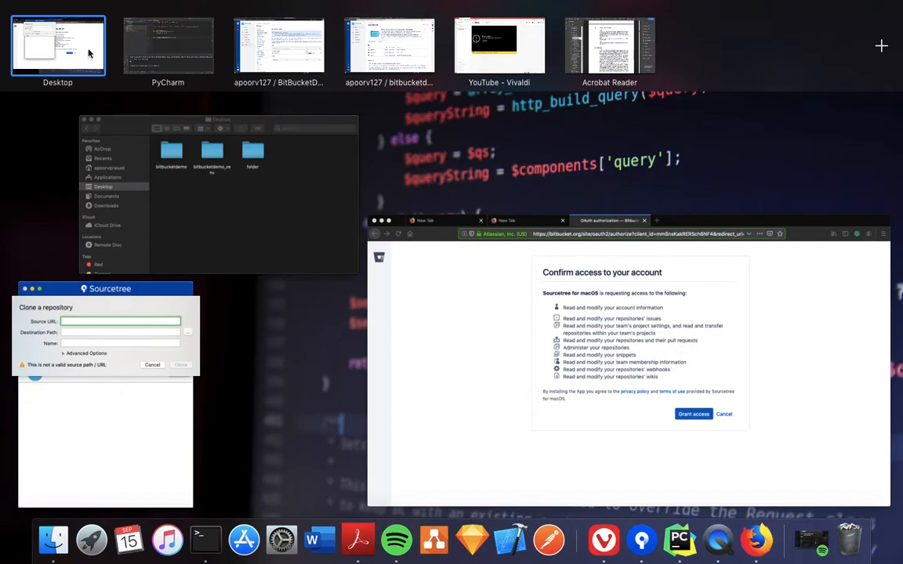
{"action": "left_click_drag", "start_coordinate": [83, 59], "coordinate": [402, 72]}
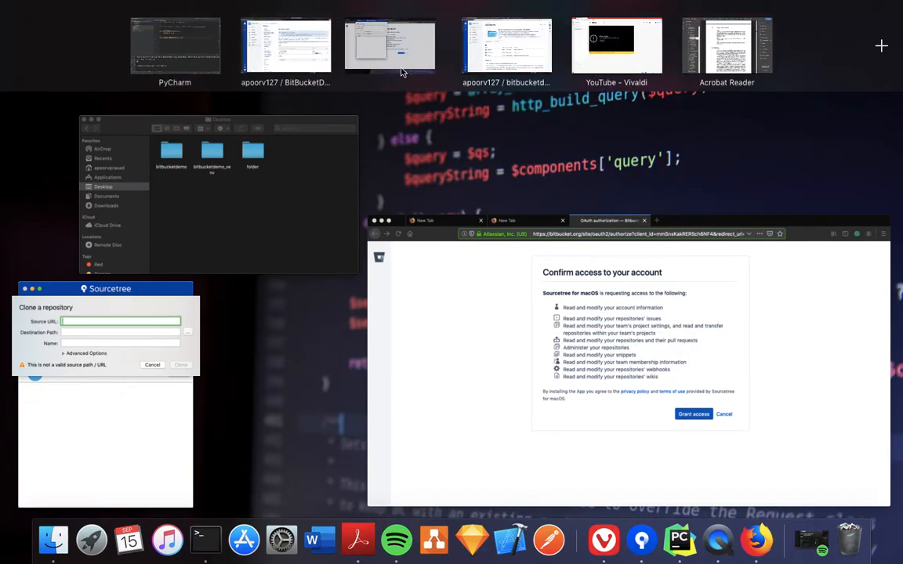
{"action": "left_click", "coordinate": [391, 51]}
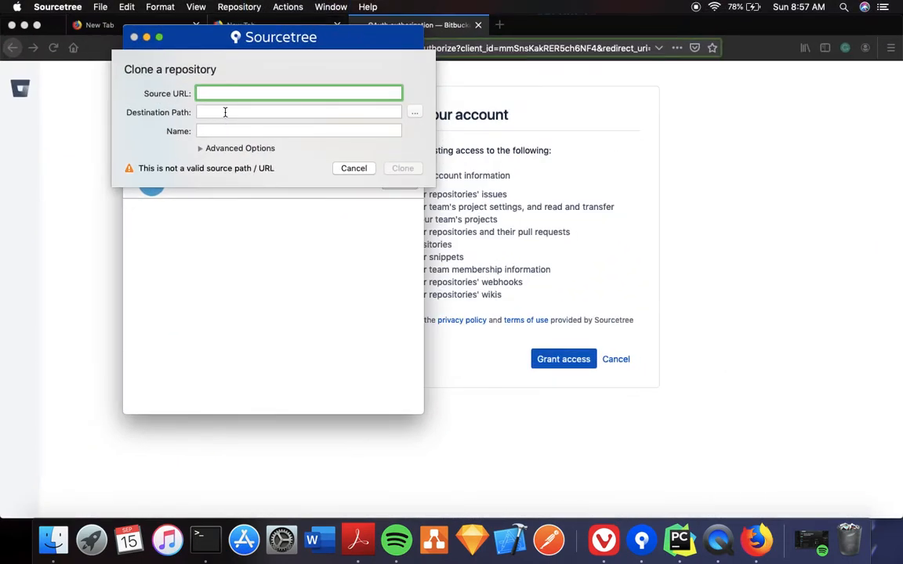
{"action": "key", "text": "super+v"}
{"action": "left_click", "coordinate": [225, 112]}
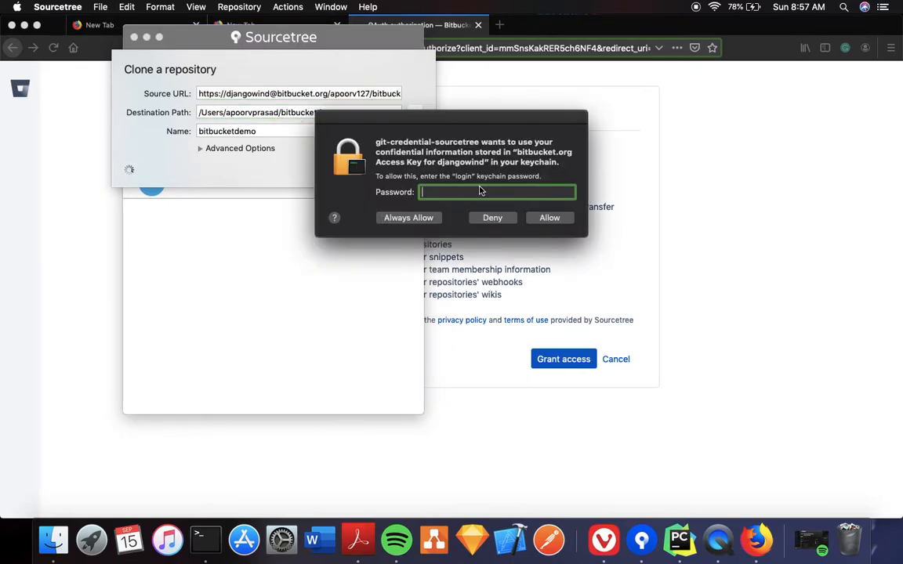
Get past the keychain prompts, append djangowind/ to the destination path, and start the clone
{"action": "type", "text": "•••••••••••••"}
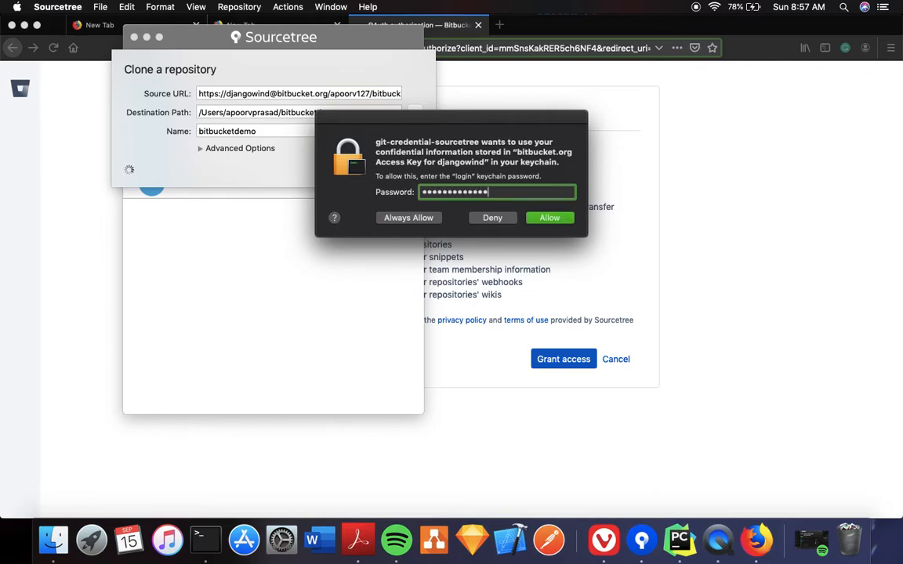
{"action": "key", "text": "Return"}
{"action": "left_click", "coordinate": [493, 221]}
{"action": "left_click", "coordinate": [500, 222]}
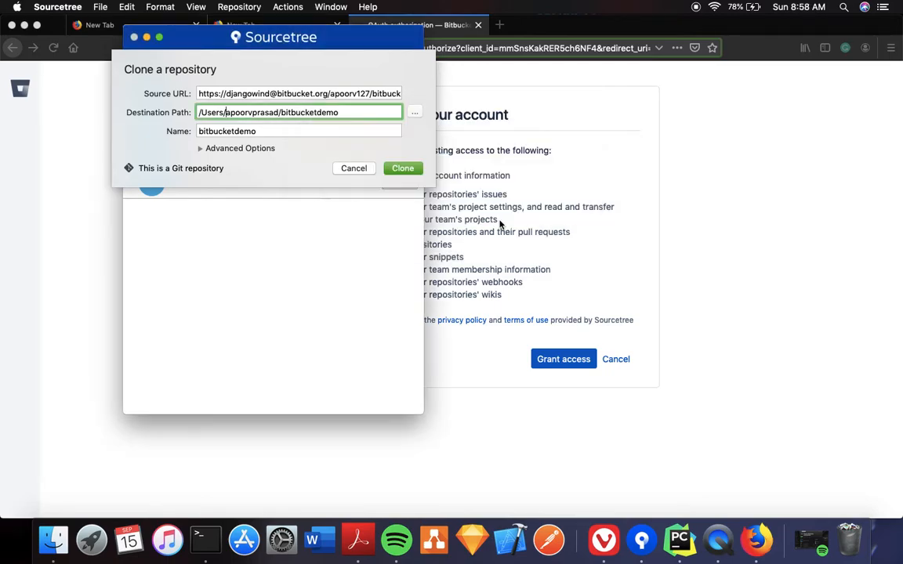
{"action": "left_click", "coordinate": [483, 233]}
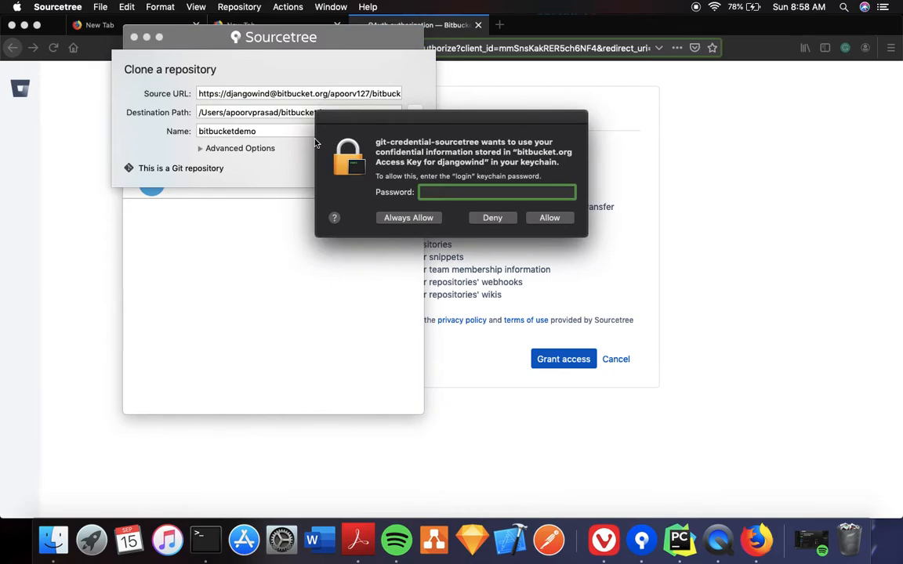
{"action": "key", "text": "Escape"}
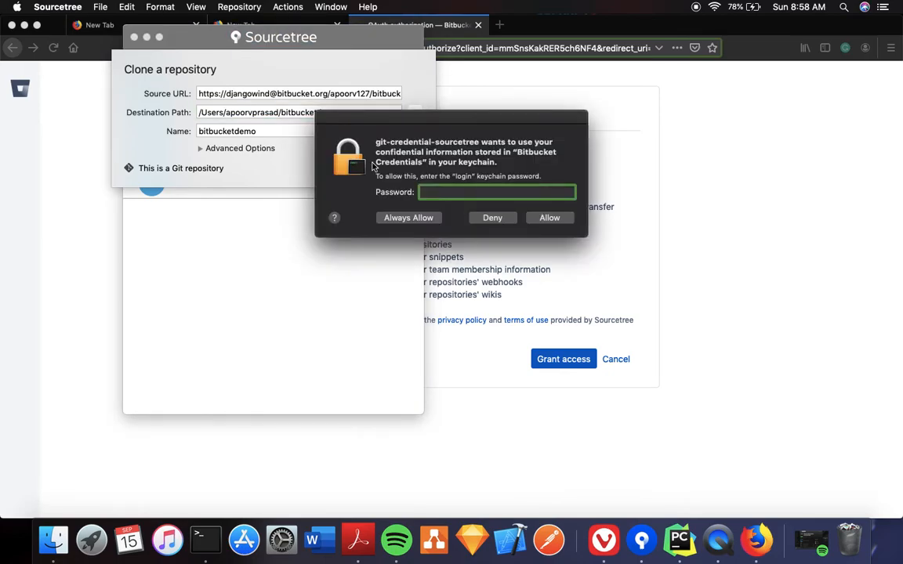
{"action": "type", "text": "•"}
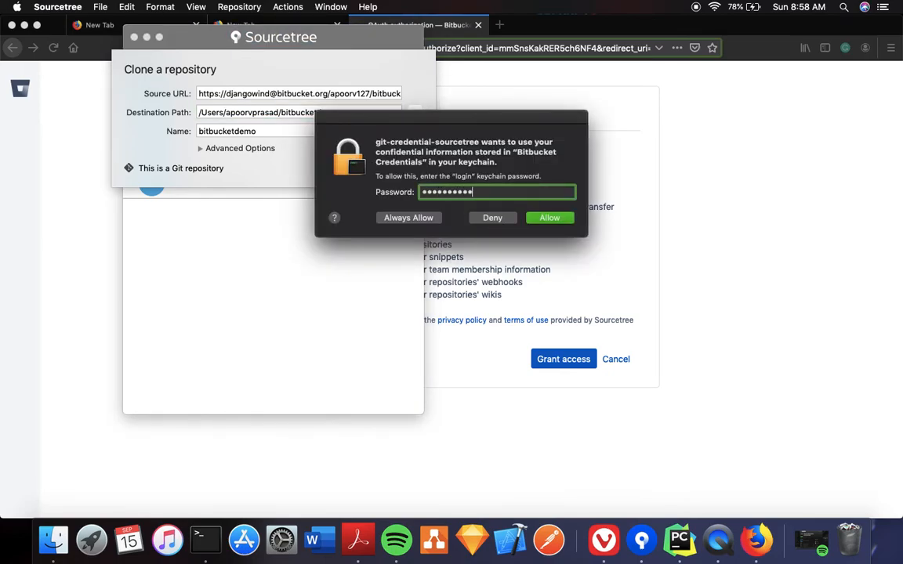
{"action": "type", "text": "••••••••••••"}
{"action": "key", "text": "Return"}
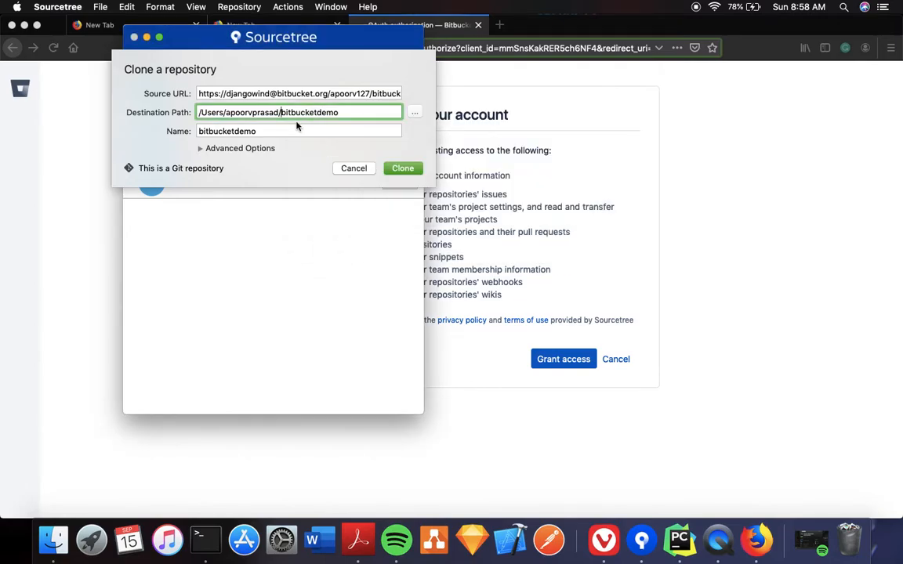
{"action": "type", "text": "django"}
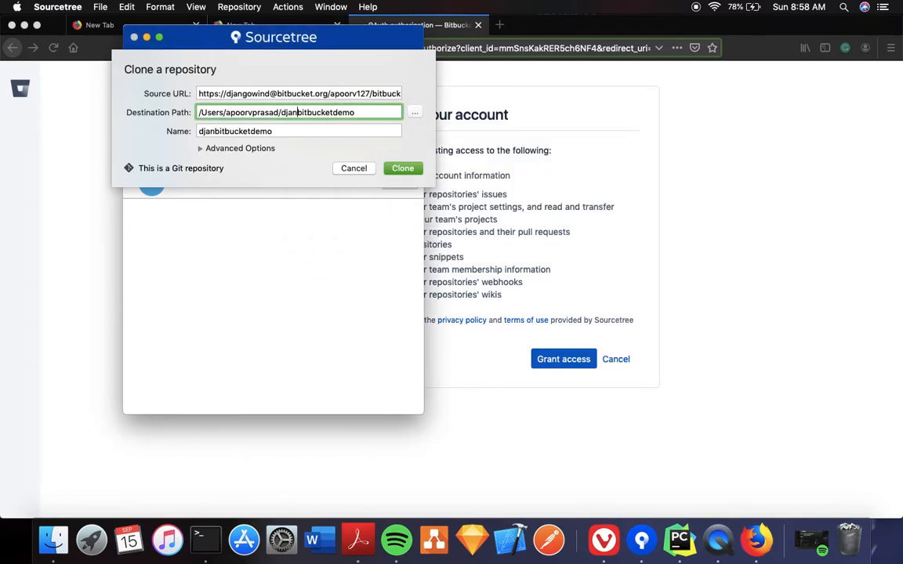
{"action": "type", "text": "wind/"}
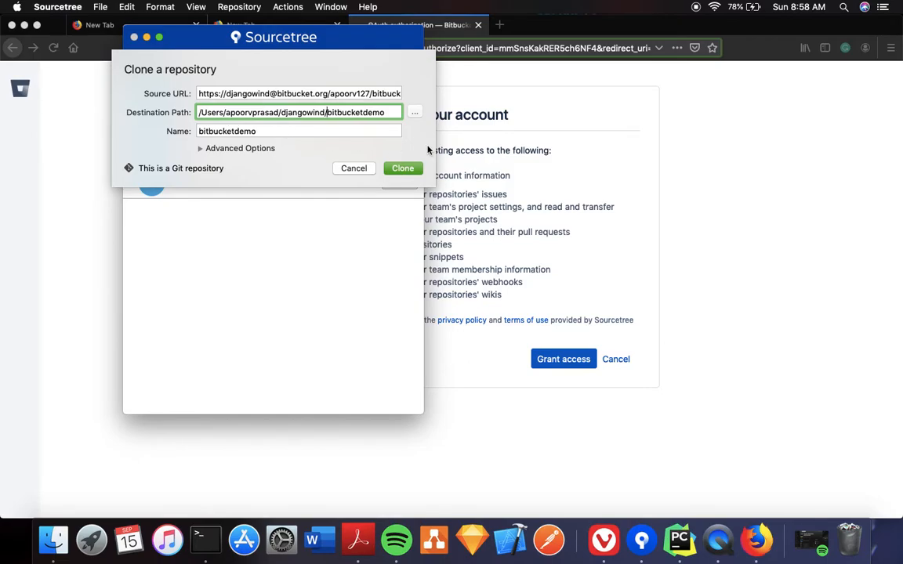
{"action": "left_click", "coordinate": [404, 167]}
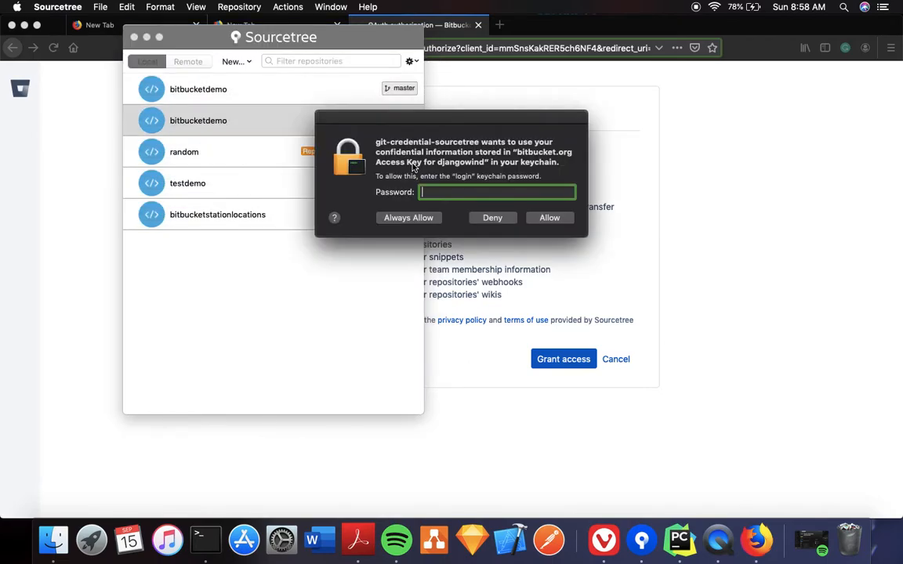
Enter the keychain password, decline the access requests, and cancel the bitbucket.org prompt without storing the password
{"action": "type", "text": "•"}
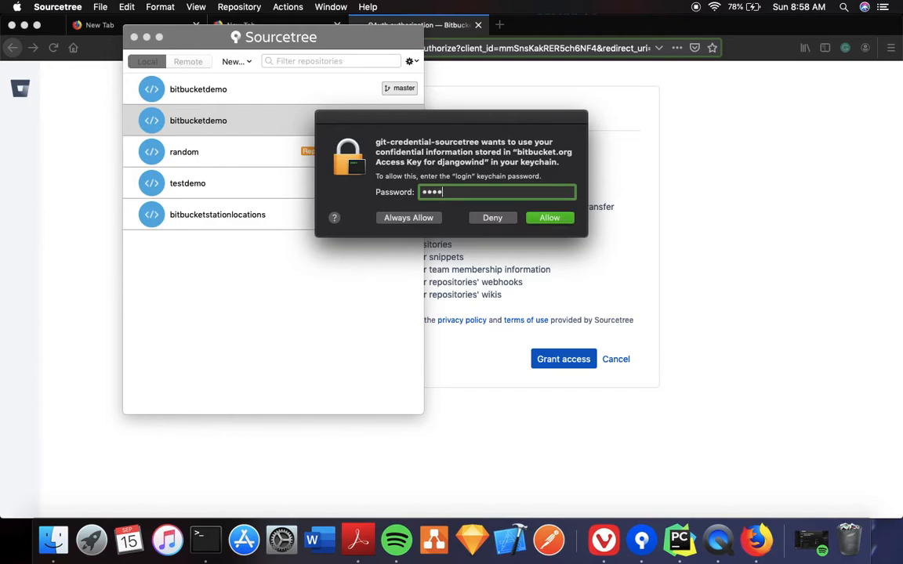
{"action": "key", "text": "Return"}
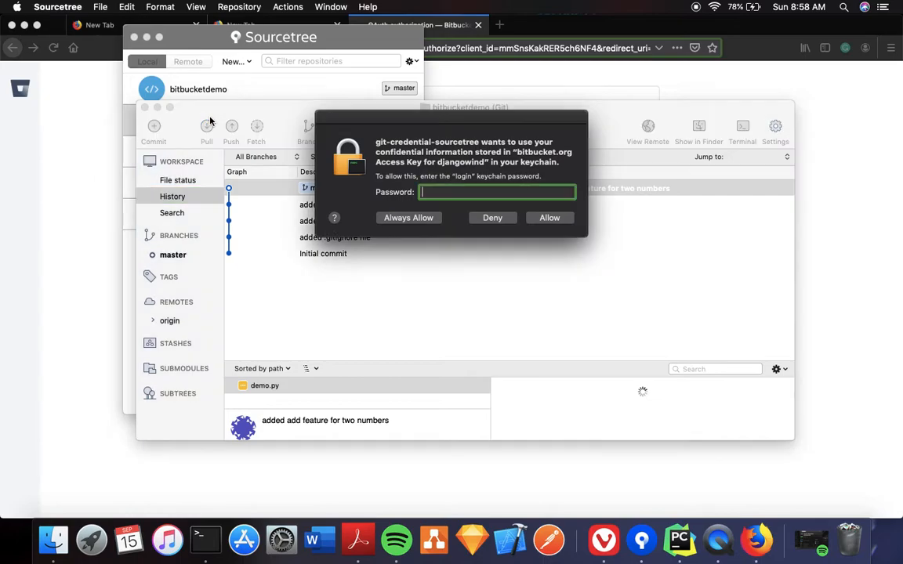
{"action": "left_click", "coordinate": [492, 218]}
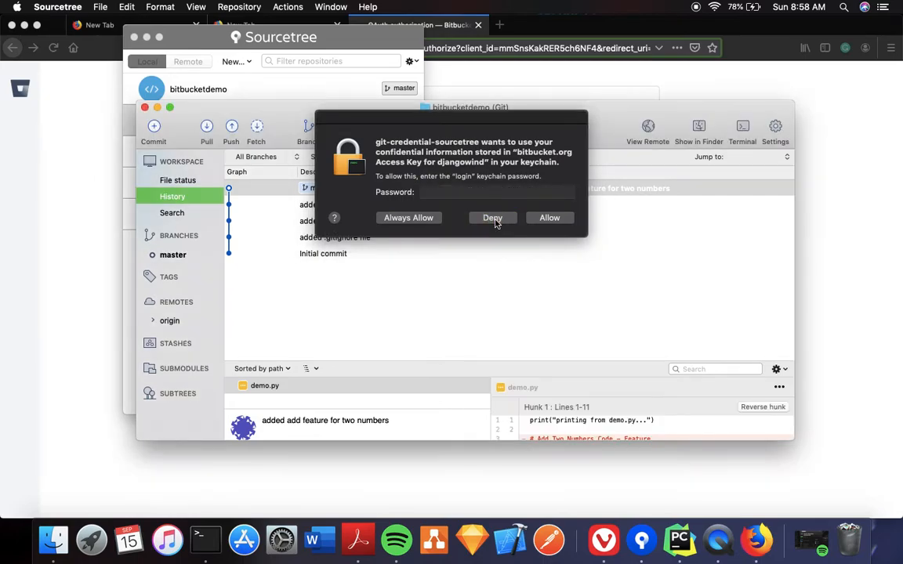
{"action": "left_click", "coordinate": [490, 218]}
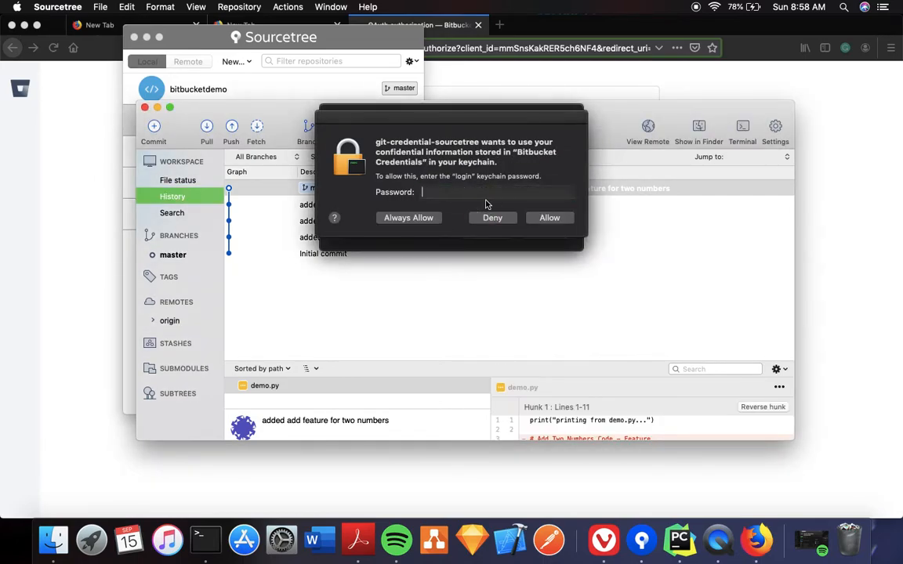
{"action": "left_click", "coordinate": [486, 196]}
{"action": "type", "text": "*"}
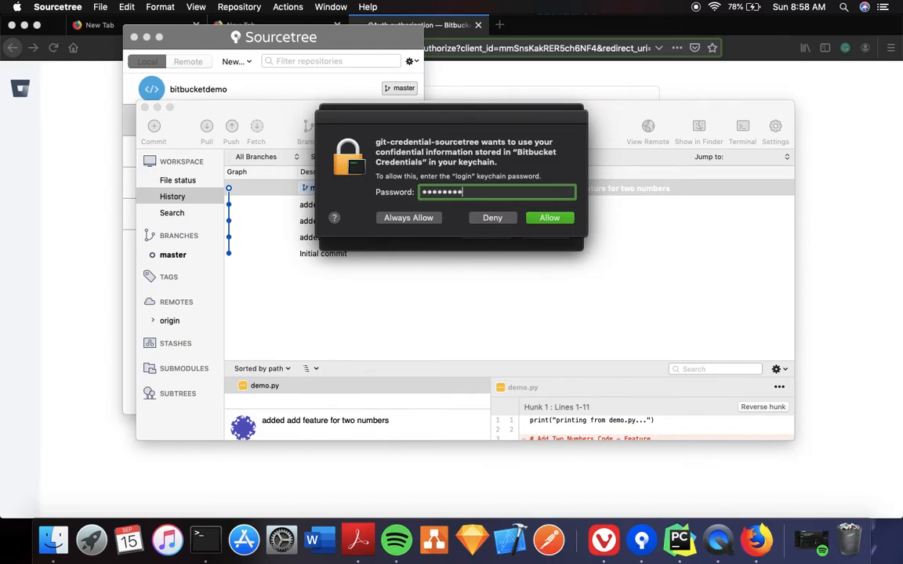
{"action": "key", "text": "Return"}
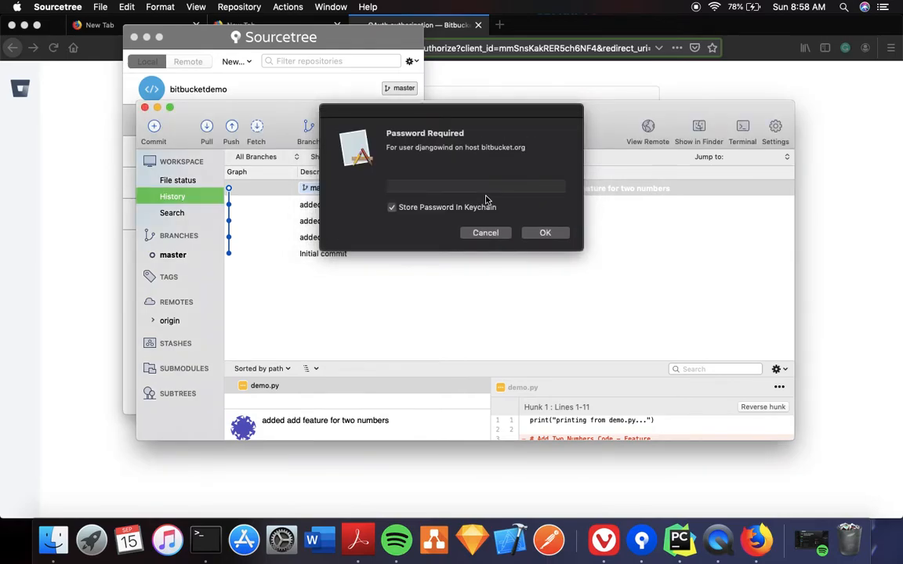
{"action": "left_click", "coordinate": [486, 188]}
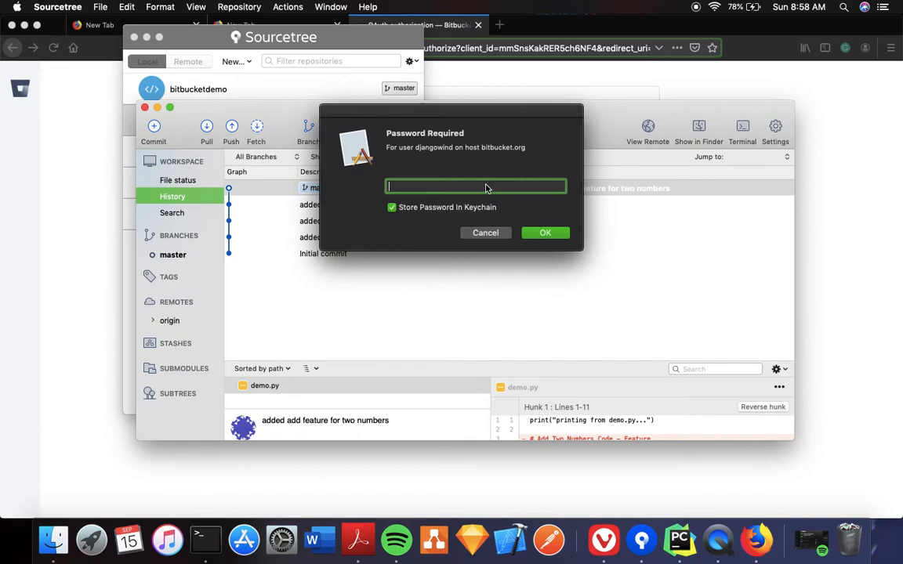
{"action": "left_click", "coordinate": [463, 206]}
{"action": "left_click", "coordinate": [484, 235]}
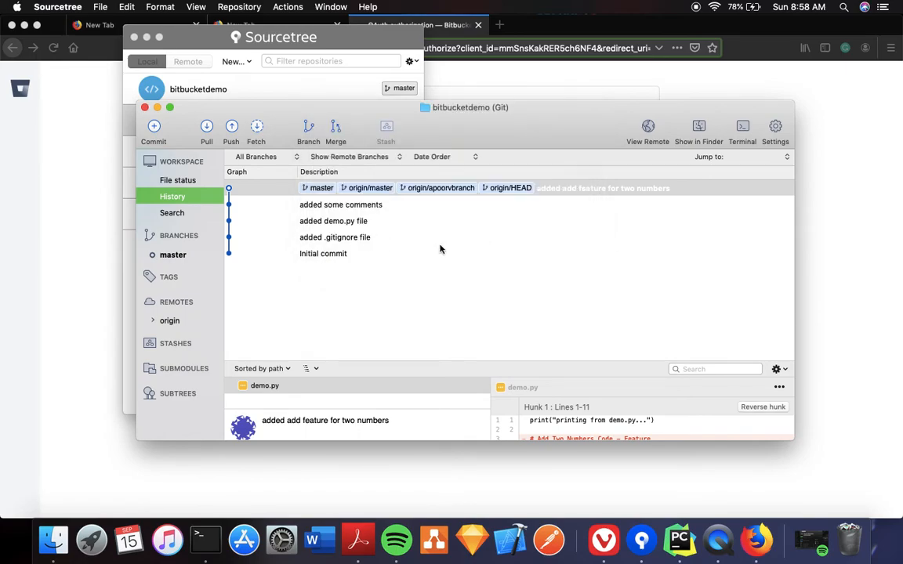
Create and check out a new branch named djangowindbranch
{"action": "left_click_drag", "start_coordinate": [487, 109], "coordinate": [479, 69]}
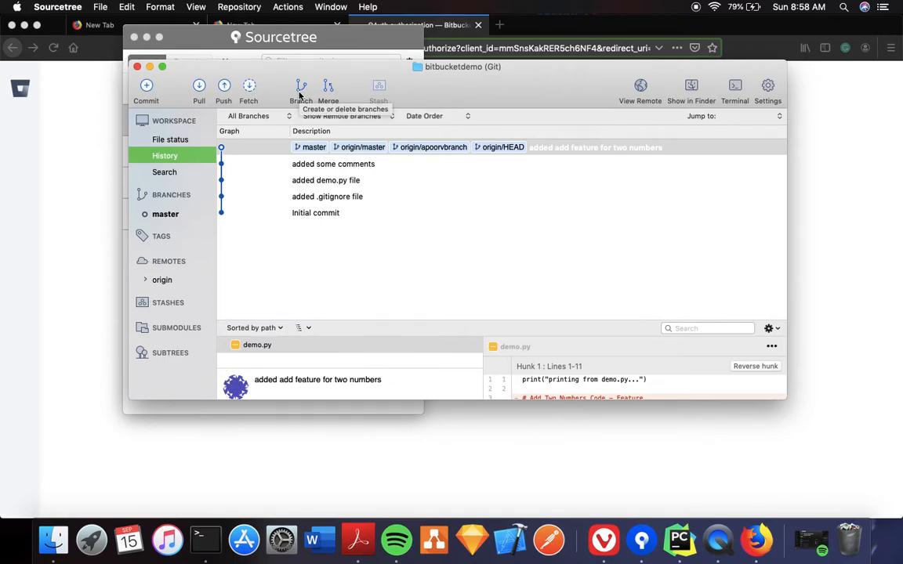
{"action": "left_click", "coordinate": [301, 91]}
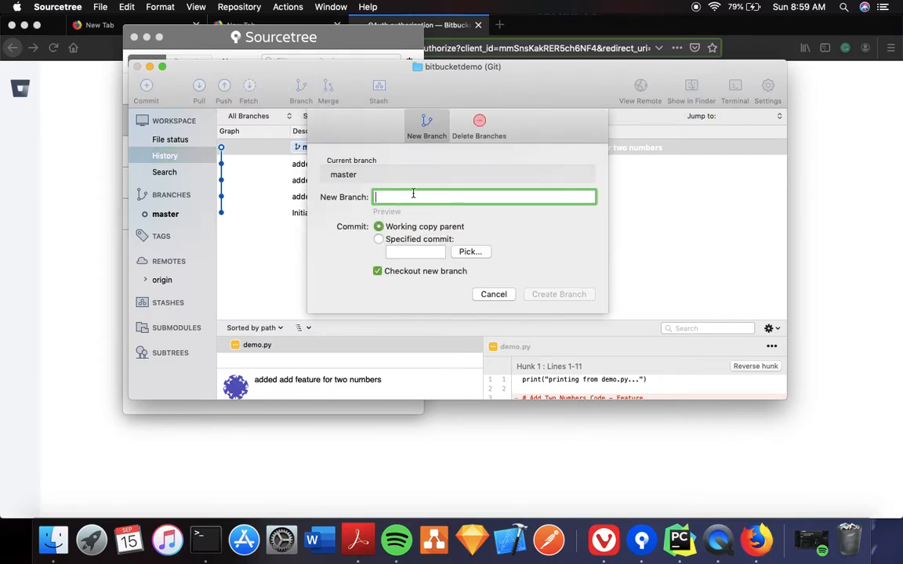
{"action": "type", "text": "djan"}
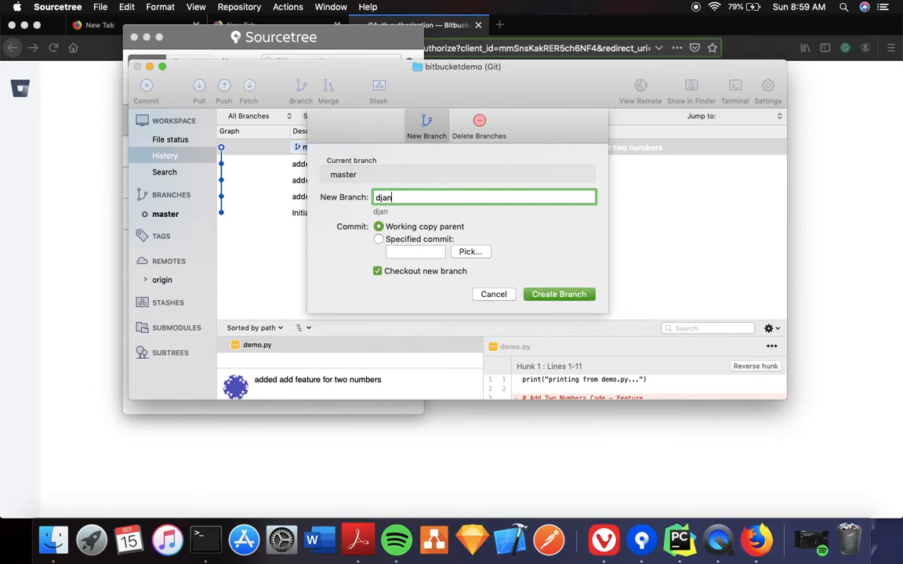
{"action": "type", "text": "gowindbranch"}
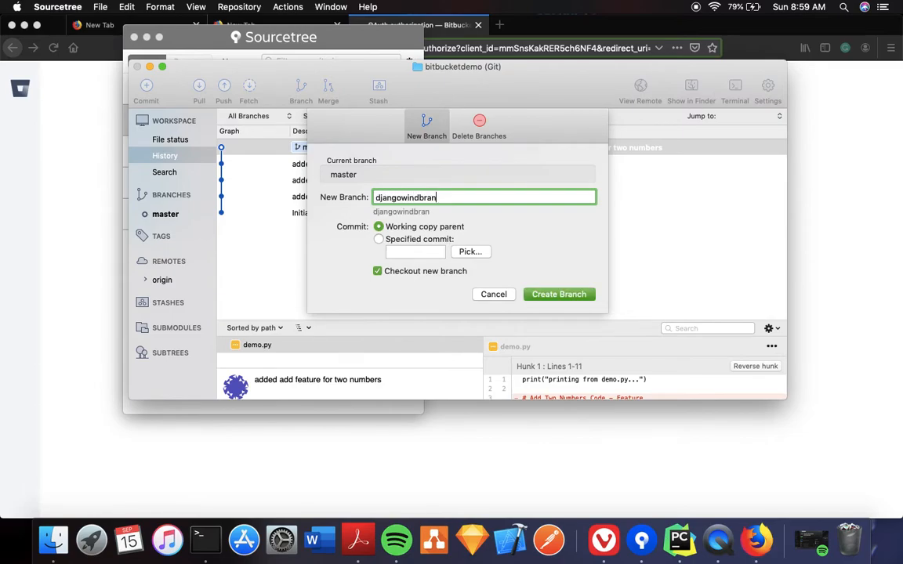
{"action": "left_click", "coordinate": [563, 295]}
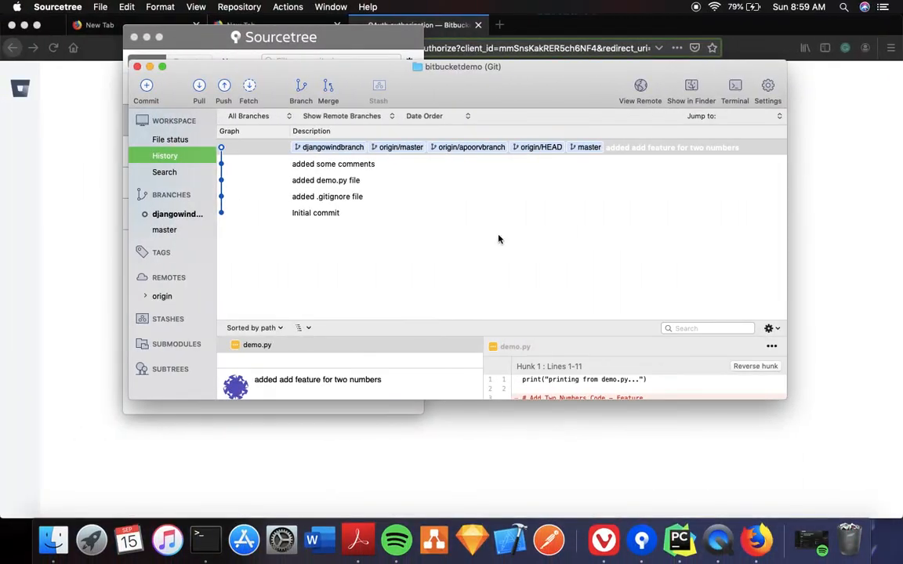
{"action": "key", "text": "ctrl+Up"}
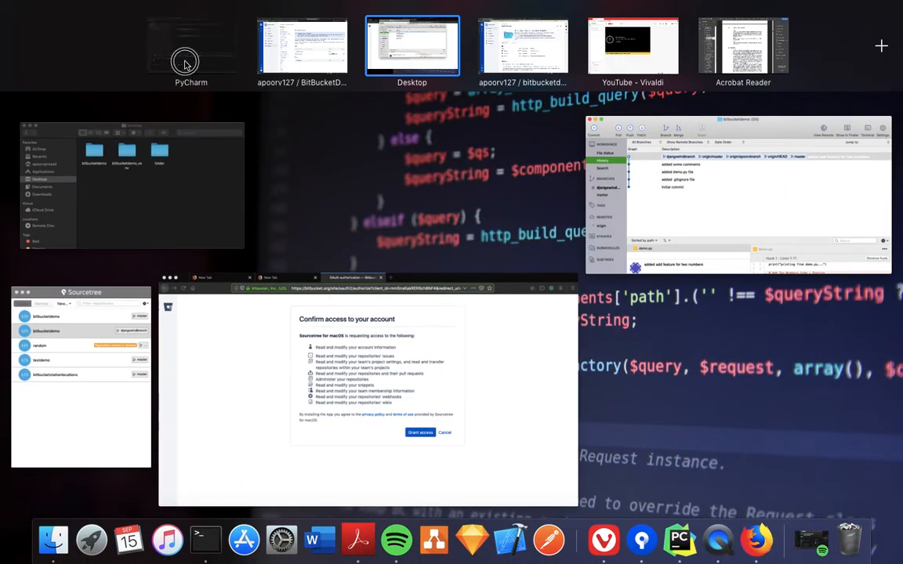
In demo.py, add the comment '# Multiply Two Numbers Code - Feature ( From djangowindbranch)' after line 8
{"action": "left_click_drag", "start_coordinate": [186, 64], "coordinate": [413, 56]}
{"action": "left_click", "coordinate": [413, 56]}
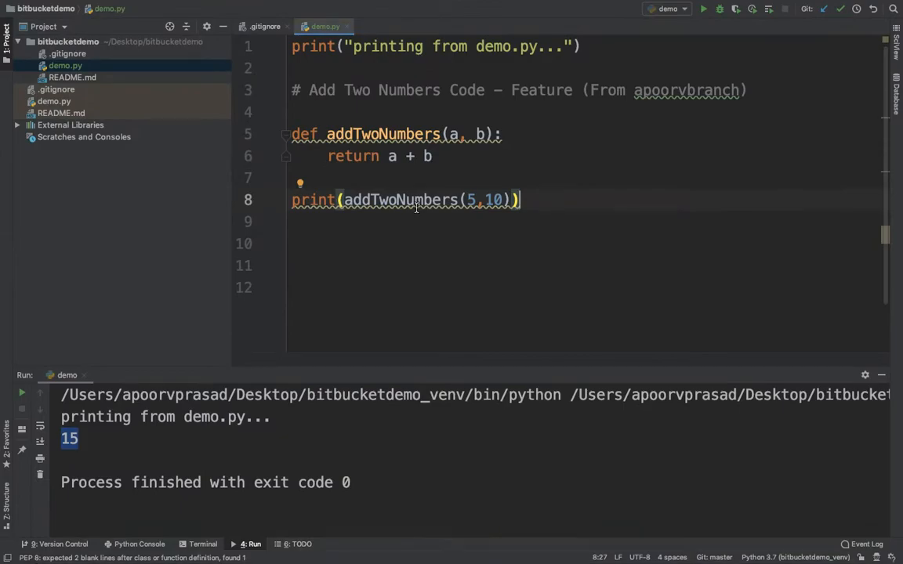
{"action": "left_click", "coordinate": [430, 323]}
{"action": "left_click", "coordinate": [550, 202]}
{"action": "key", "text": "Return"}
{"action": "key", "text": "Return"}
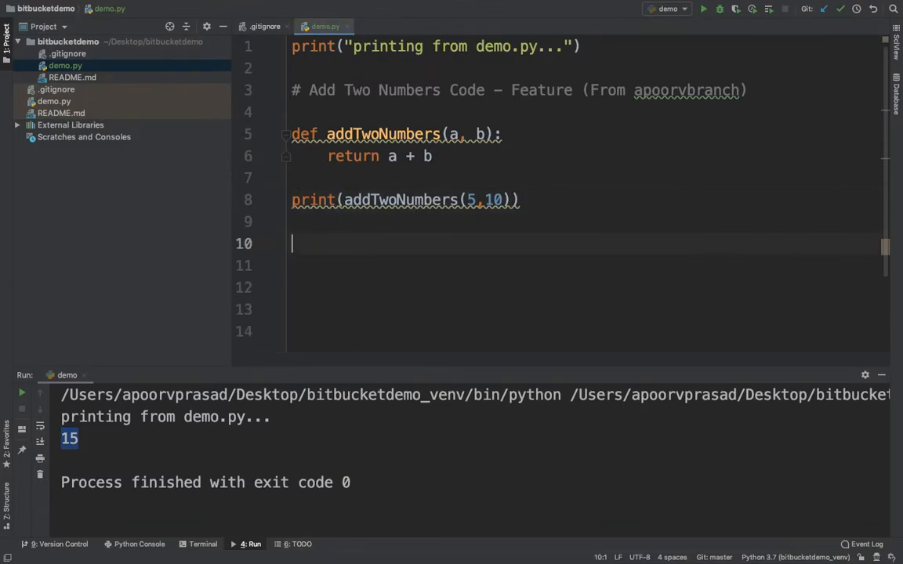
{"action": "type", "text": "# Multip"}
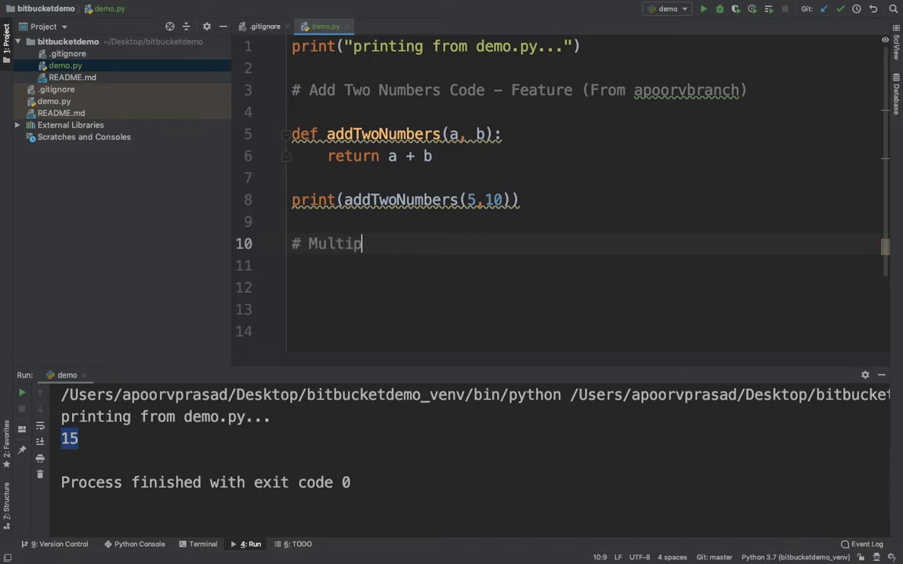
{"action": "type", "text": "ly Two Numbers"}
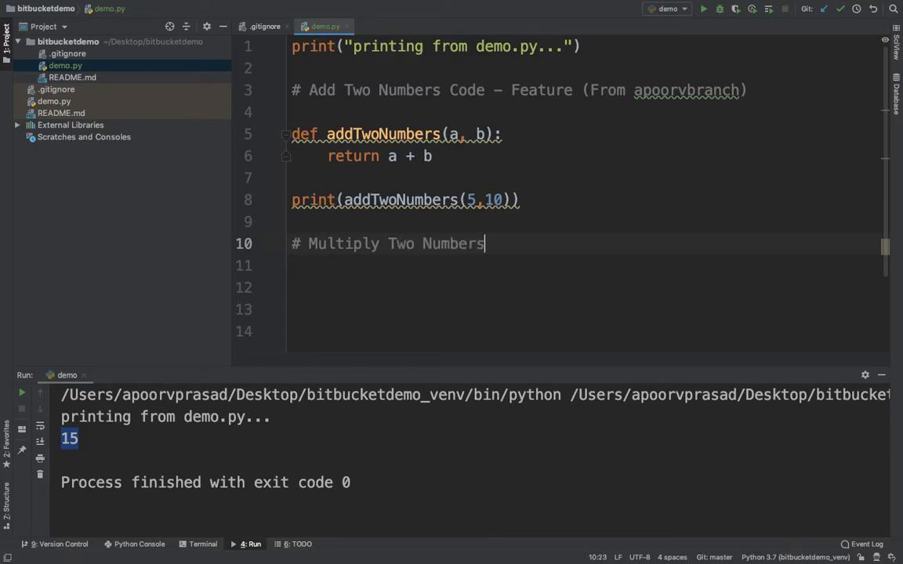
{"action": "type", "text": " Code - Feature "}
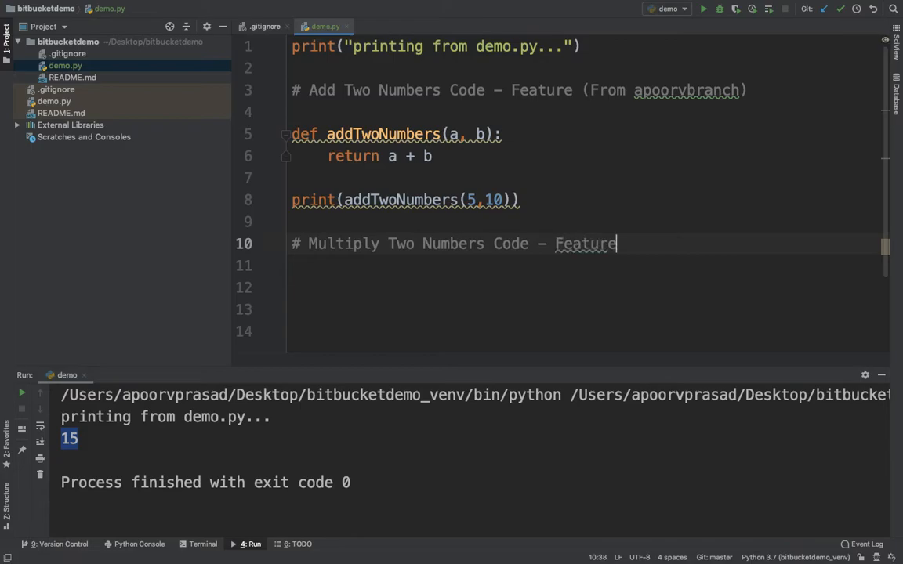
{"action": "type", "text": "( Fro"}
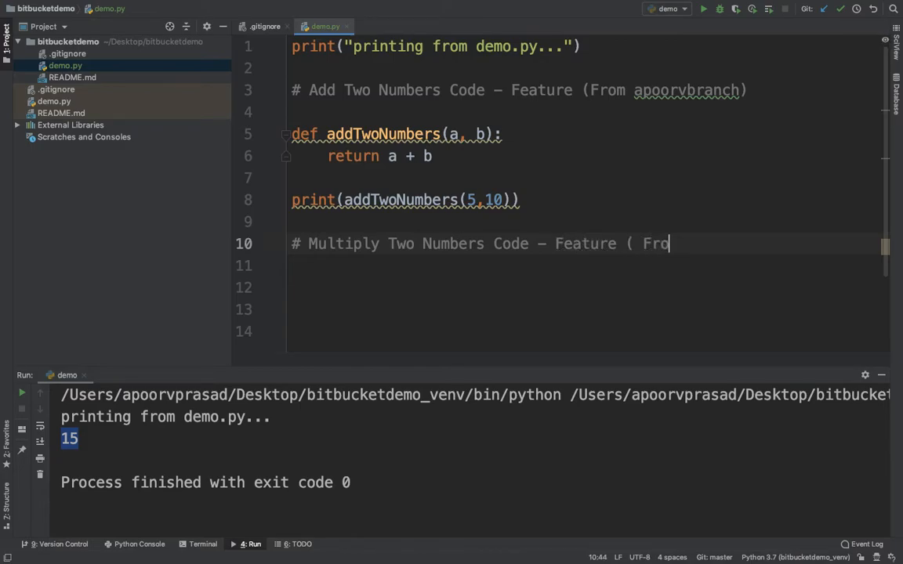
{"action": "type", "text": "m djangowind bran"}
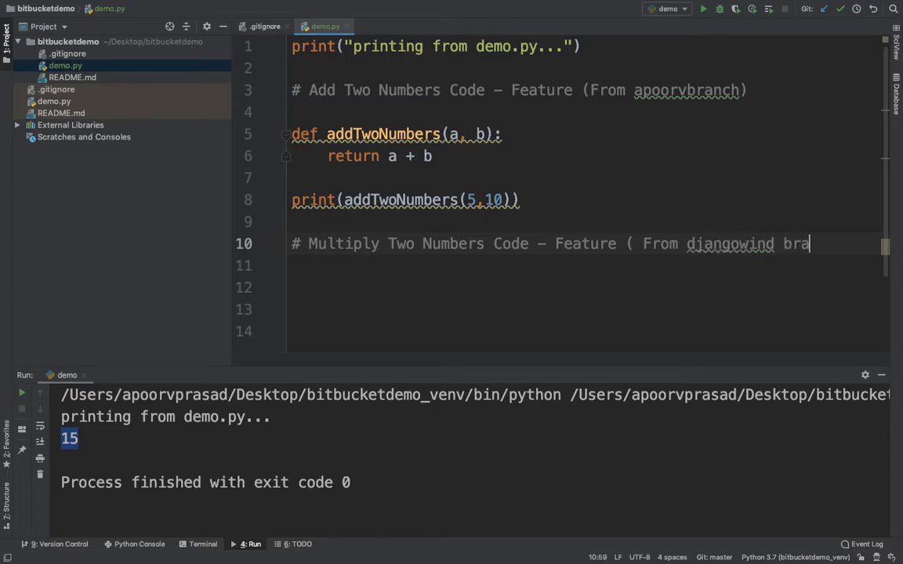
{"action": "key", "text": "BackSpace"}
{"action": "key", "text": "BackSpace"}
{"action": "key", "text": "BackSpace"}
{"action": "key", "text": "BackSpace"}
{"action": "key", "text": "BackSpace"}
{"action": "type", "text": "br"}
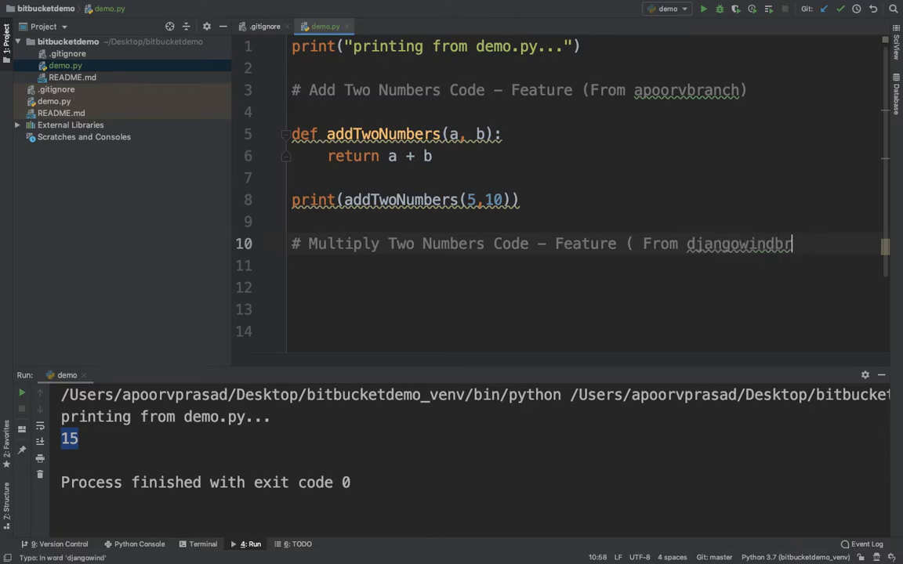
{"action": "type", "text": "anch)"}
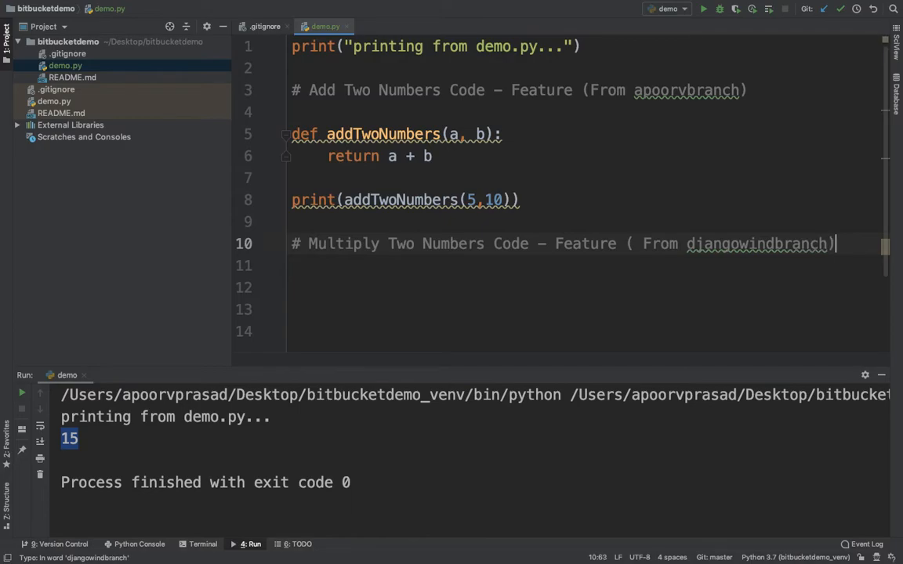
{"action": "key", "text": "Return"}
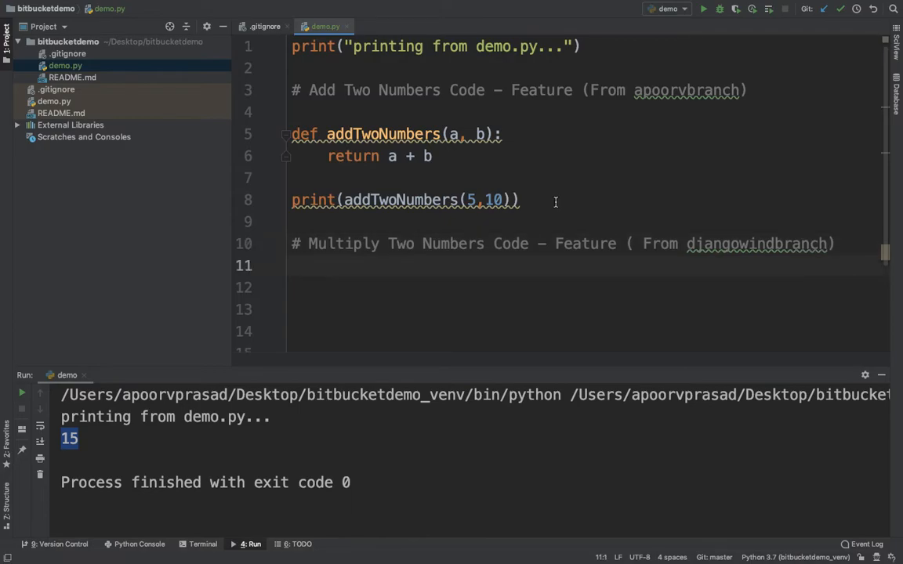
{"action": "key", "text": "ctrl+Left"}
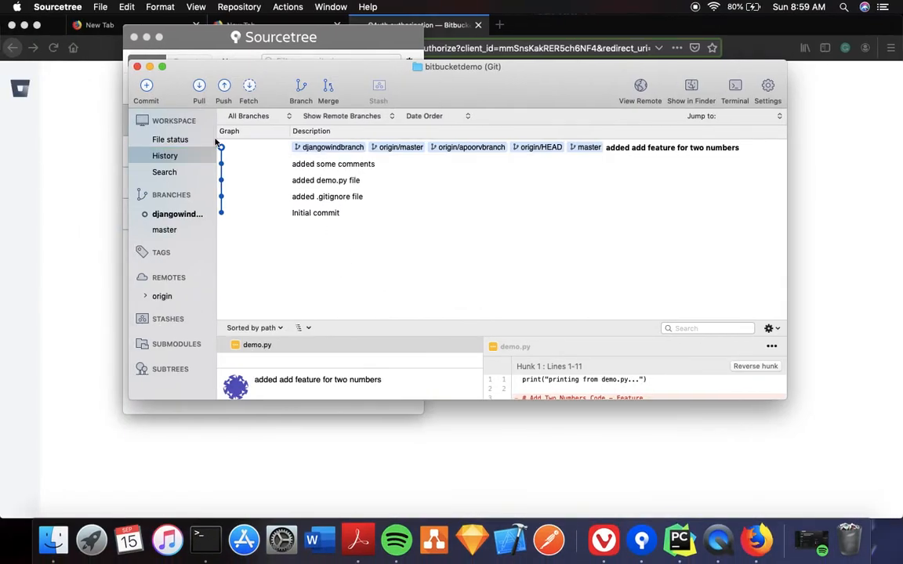
Confirm djangowindbranch has nothing to commit and review its history and demo.py diff
{"action": "left_click", "coordinate": [161, 95]}
{"action": "left_click", "coordinate": [178, 220]}
{"action": "left_click", "coordinate": [180, 214]}
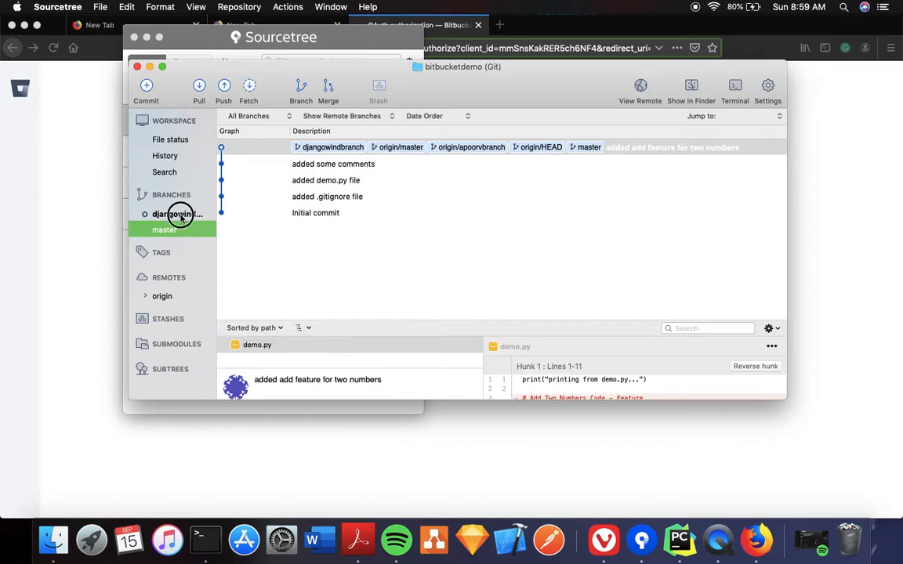
{"action": "scroll", "coordinate": [599, 373], "scroll_direction": "down", "scroll_amount": 3}
{"action": "scroll", "coordinate": [598, 373], "scroll_direction": "down", "scroll_amount": 3}
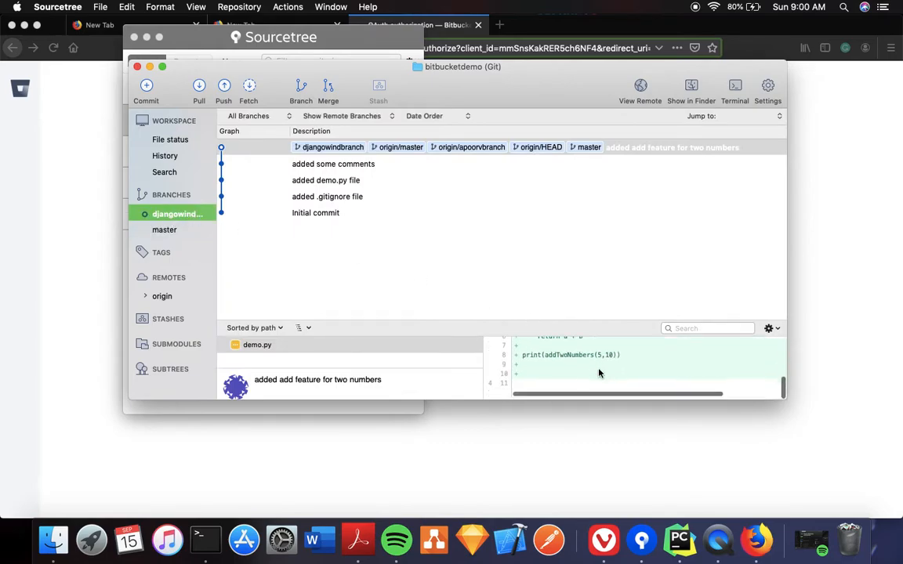
Bring PyCharm back to the front and show its application menu
{"action": "key", "text": "ctrl+Right"}
{"action": "mouse_move", "coordinate": [170, 2]}
{"action": "left_click", "coordinate": [56, 7]}
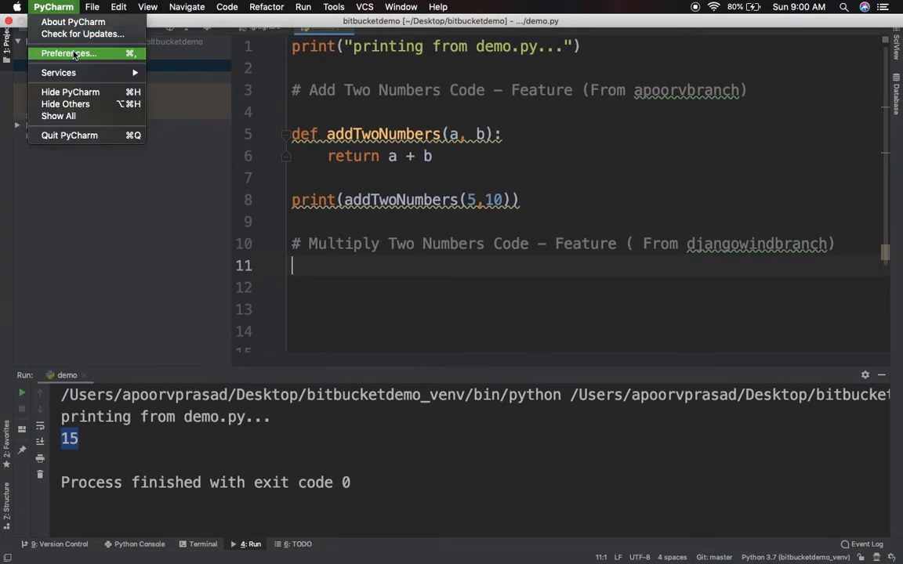
Look through the PyCharm Preferences settings groups, then close Preferences without changes
{"action": "left_click", "coordinate": [74, 49]}
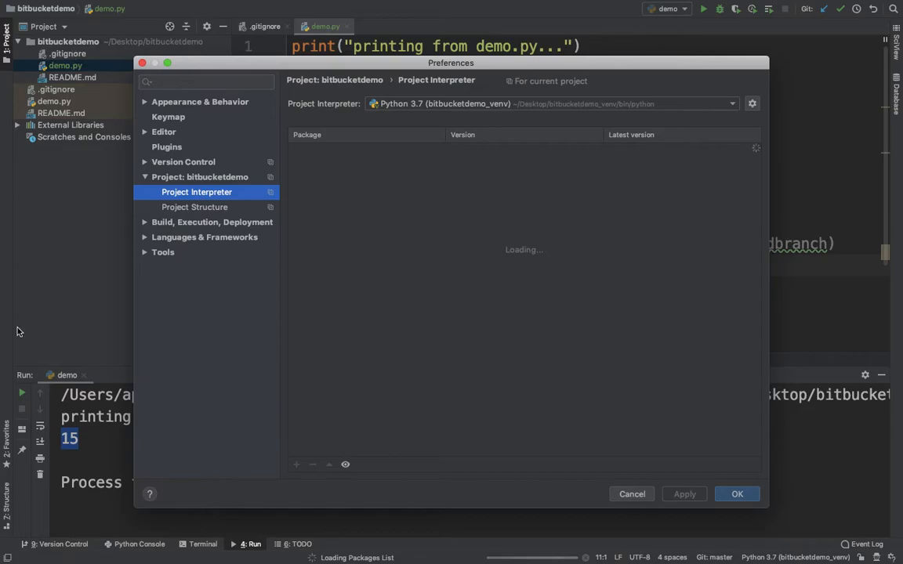
{"action": "left_click", "coordinate": [145, 224]}
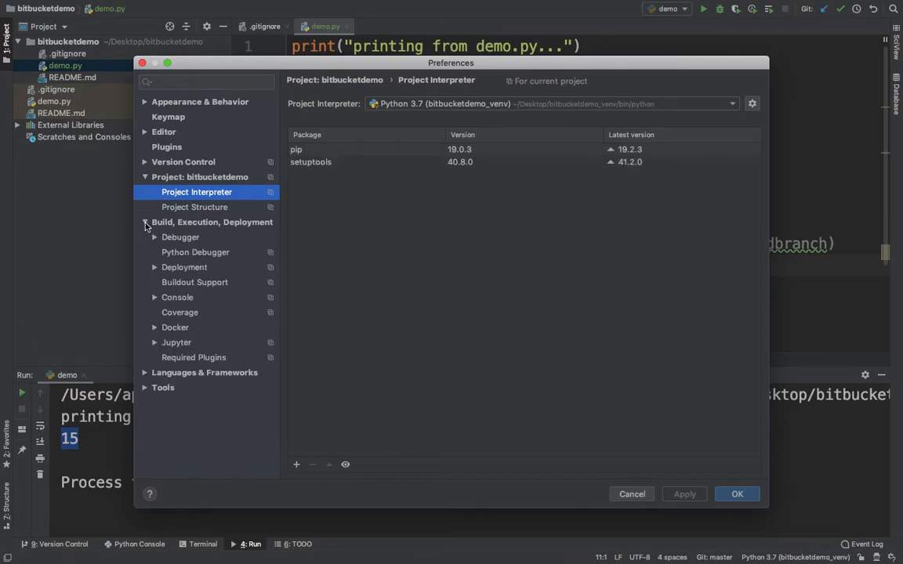
{"action": "left_click", "coordinate": [146, 373]}
{"action": "scroll", "coordinate": [250, 405], "scroll_direction": "down", "scroll_amount": 5}
{"action": "scroll", "coordinate": [237, 286], "scroll_direction": "up", "scroll_amount": 5}
{"action": "left_click", "coordinate": [144, 102]}
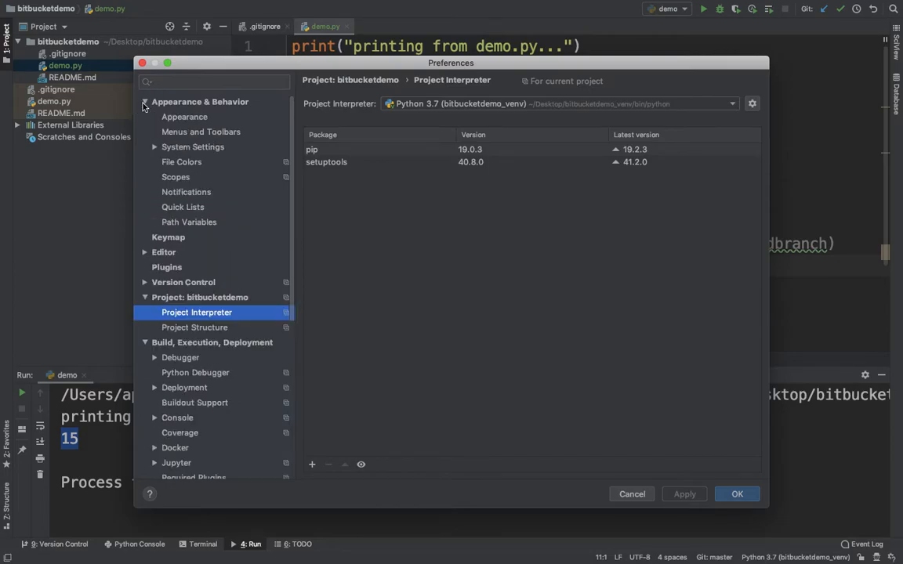
{"action": "left_click", "coordinate": [632, 493]}
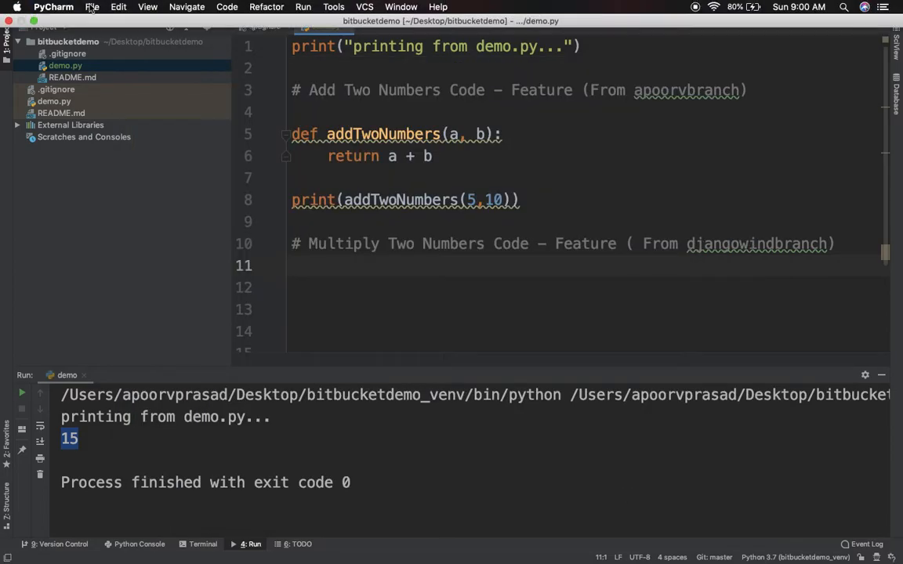
Quit PyCharm from the PyCharm menu and confirm the exit
{"action": "left_click", "coordinate": [86, 7]}
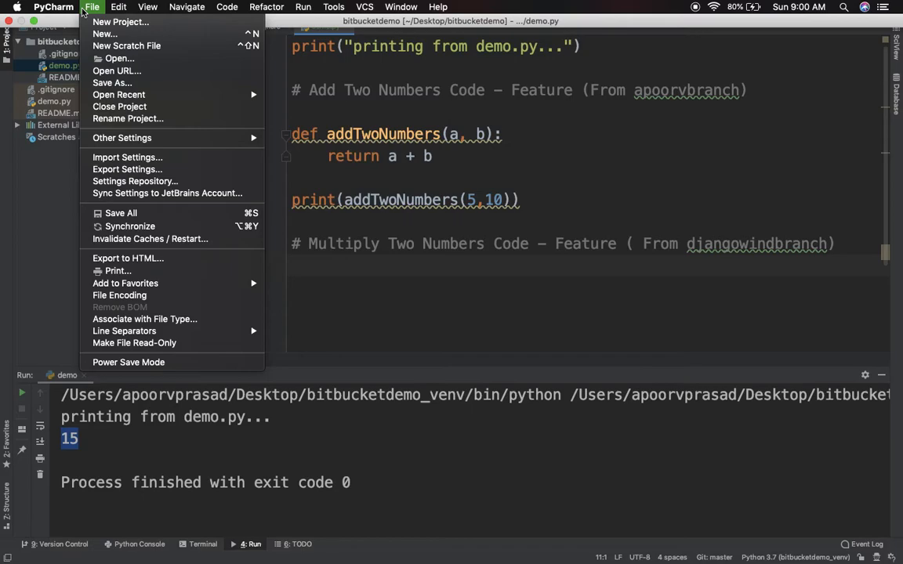
{"action": "mouse_move", "coordinate": [52, 10]}
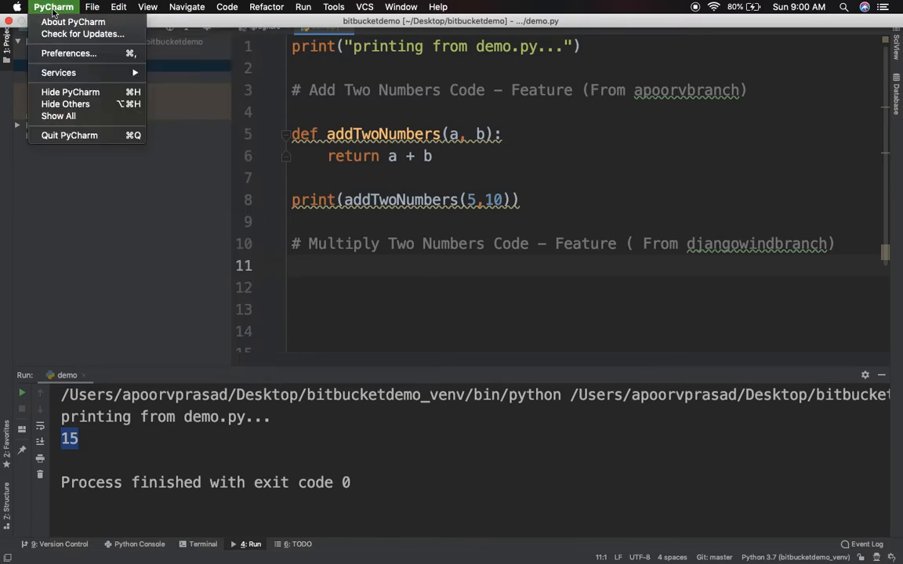
{"action": "left_click", "coordinate": [69, 135]}
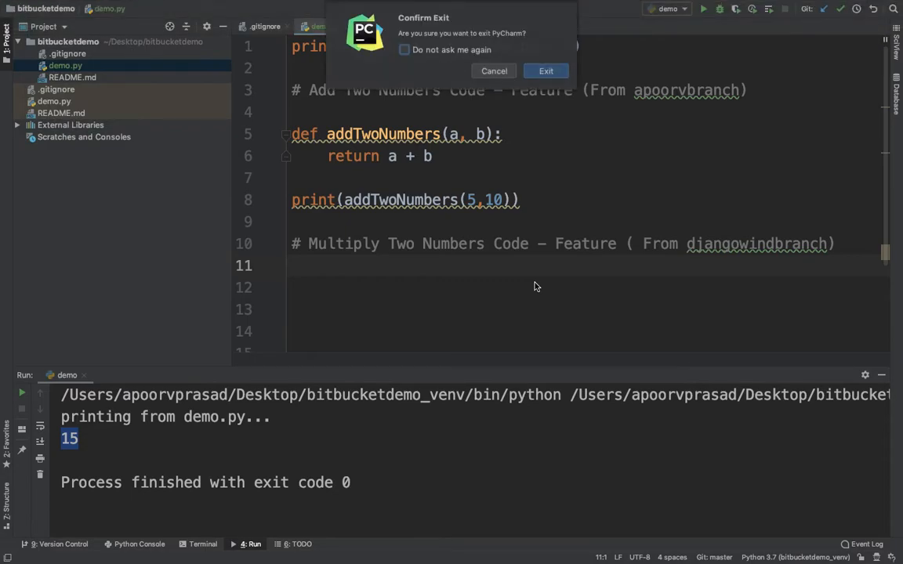
{"action": "left_click", "coordinate": [546, 71]}
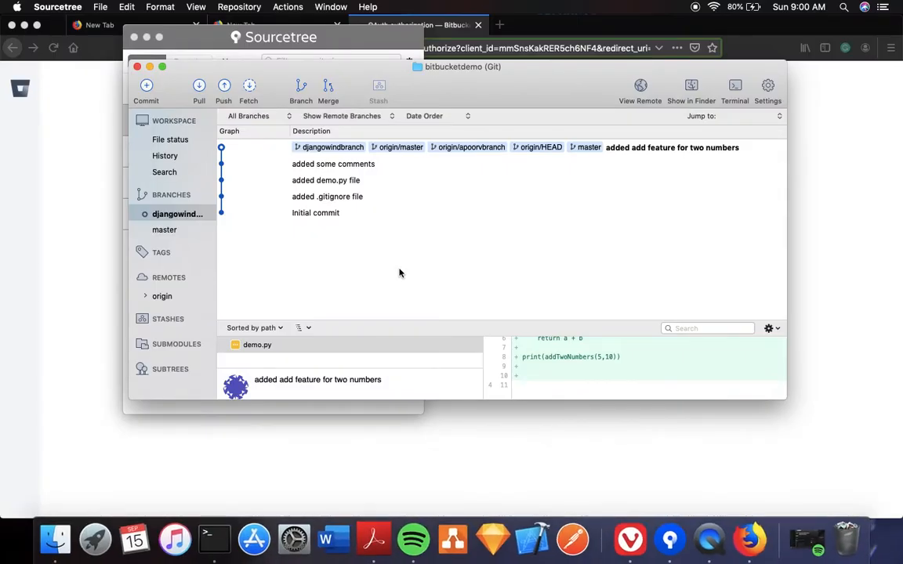
Relaunch PyCharm via the launcher search for 'py' and dismiss the tip of the day
{"action": "key", "text": "F4"}
{"action": "type", "text": "py"}
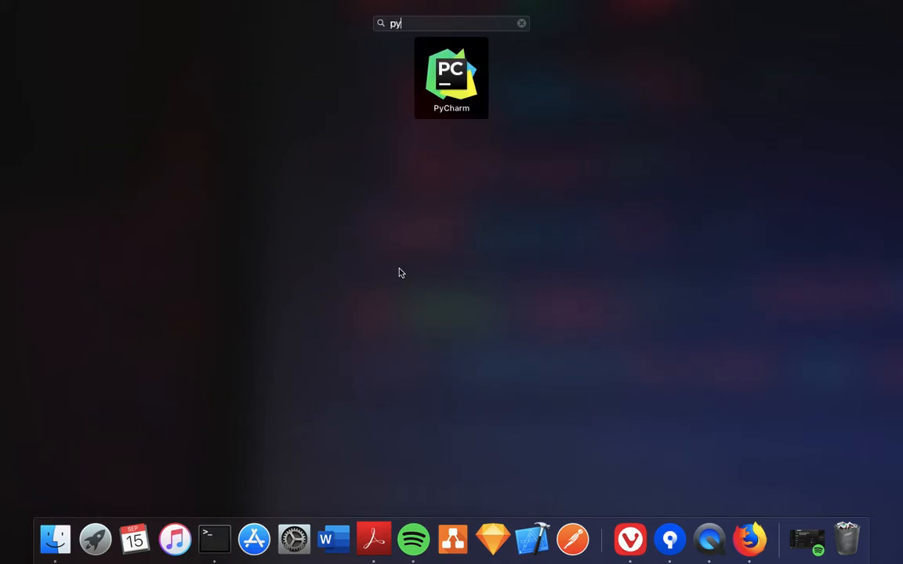
{"action": "key", "text": "Return"}
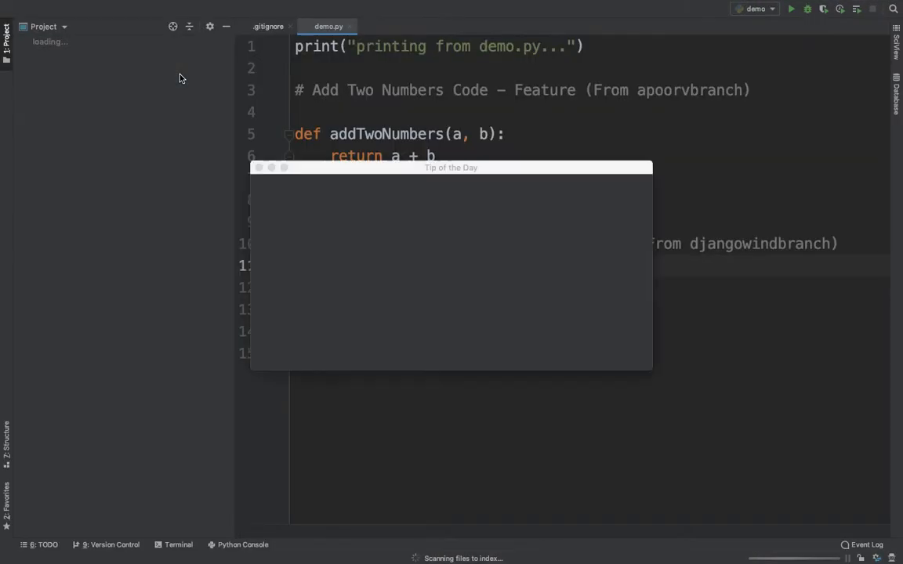
{"action": "left_click", "coordinate": [491, 356]}
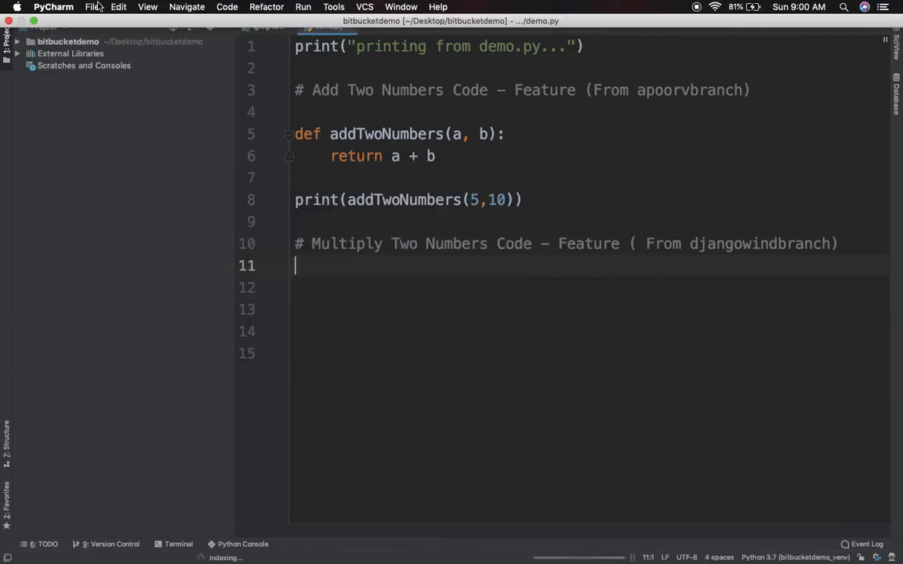
Open the djangowind/bitbucketdemo project folder in the current PyCharm window
{"action": "left_click", "coordinate": [92, 7]}
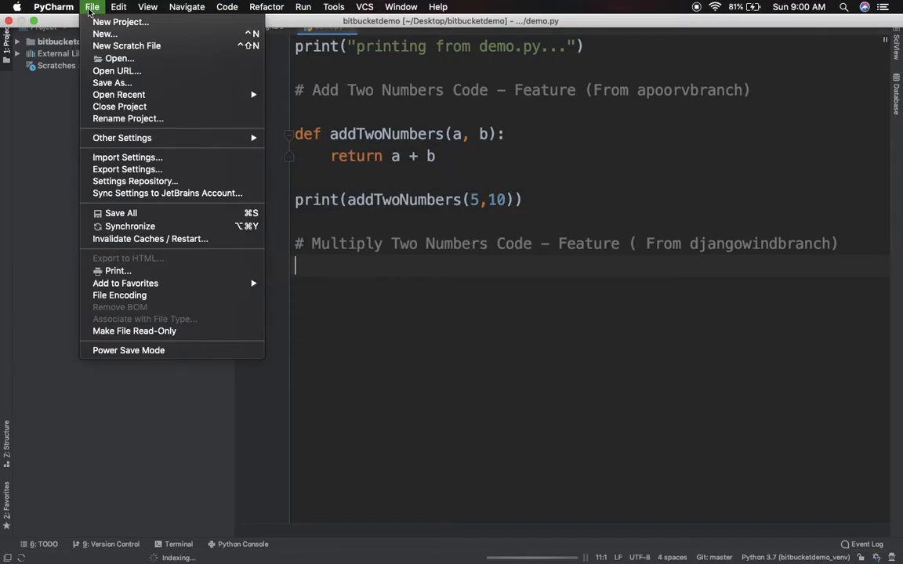
{"action": "left_click", "coordinate": [133, 61]}
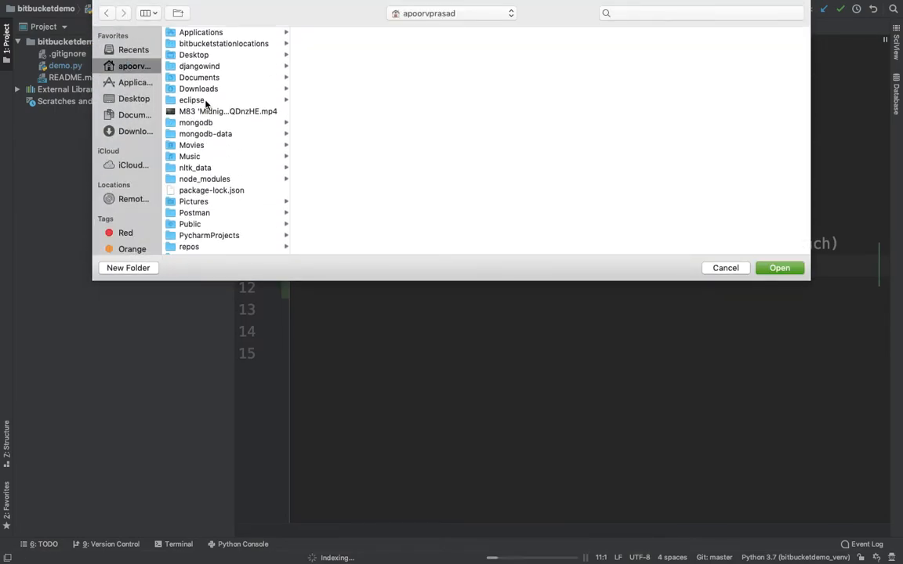
{"action": "left_click", "coordinate": [212, 67]}
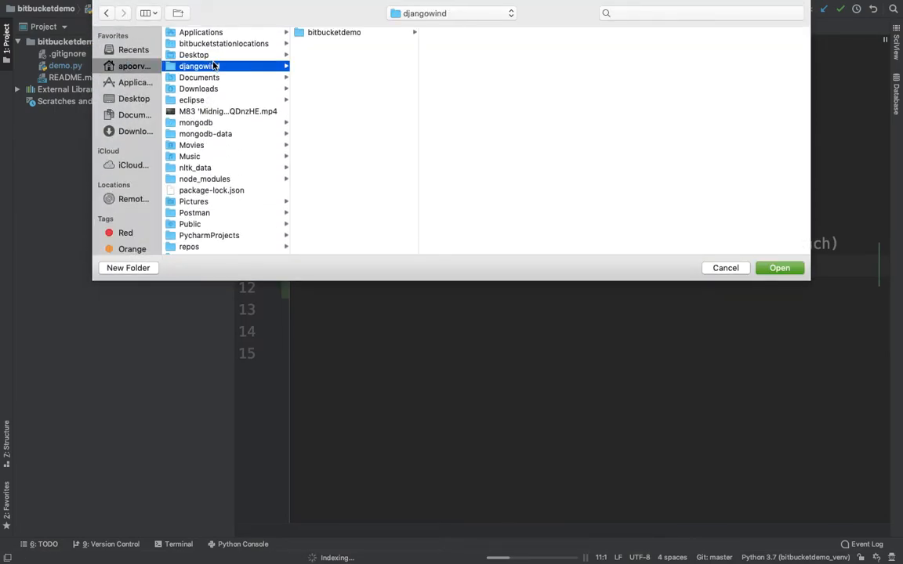
{"action": "left_click", "coordinate": [210, 56]}
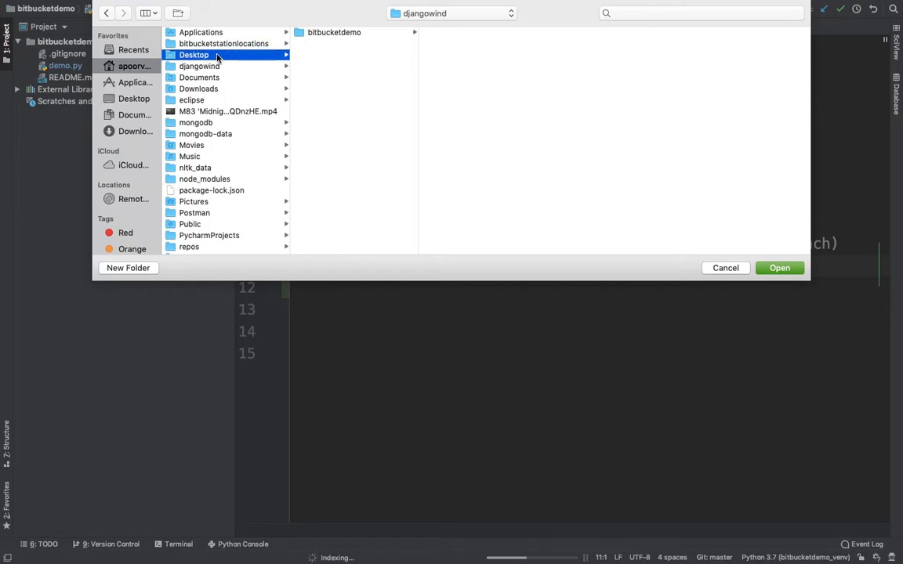
{"action": "left_click", "coordinate": [227, 65]}
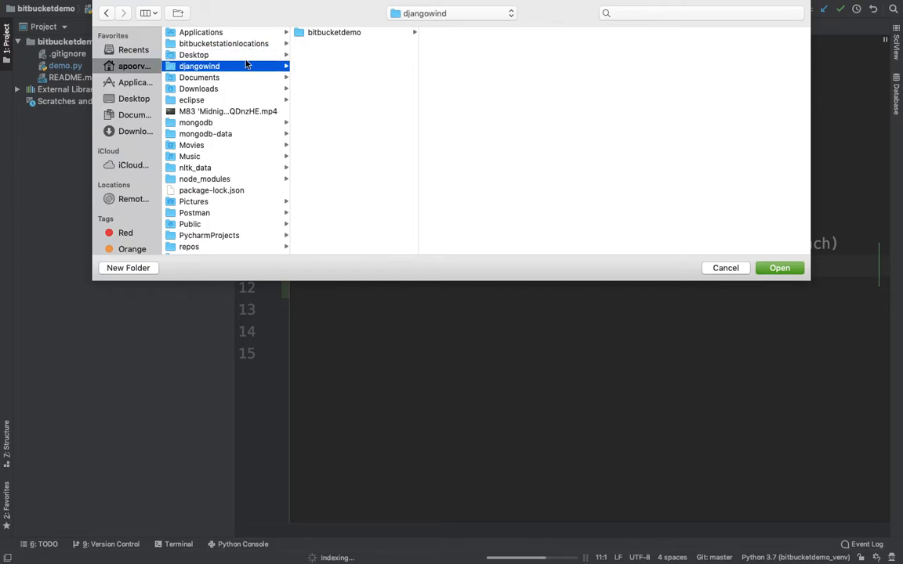
{"action": "left_click", "coordinate": [348, 33]}
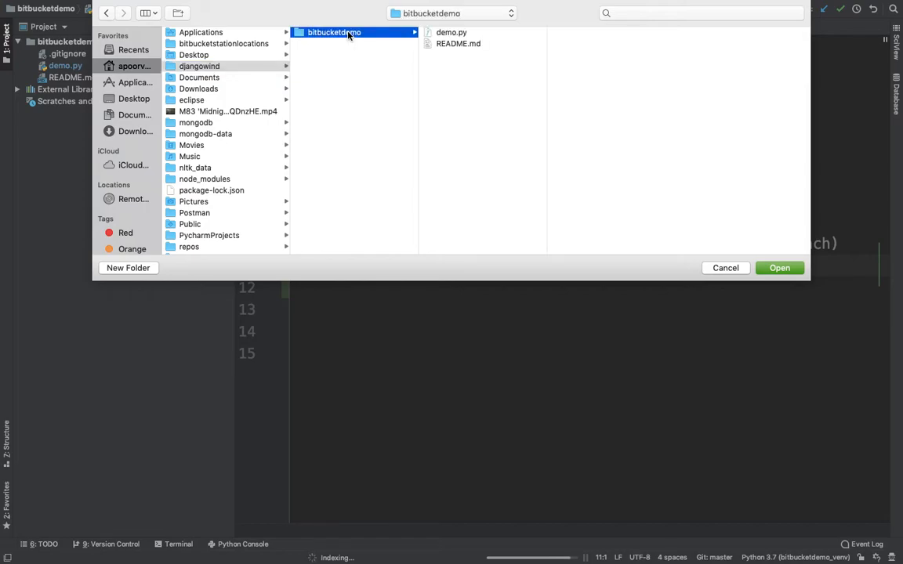
{"action": "left_click", "coordinate": [788, 268]}
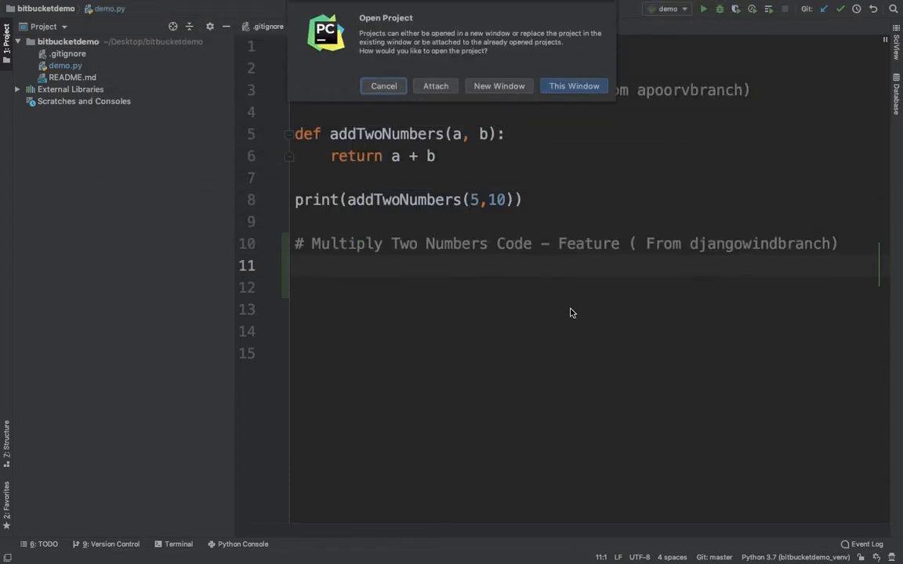
{"action": "left_click", "coordinate": [568, 88]}
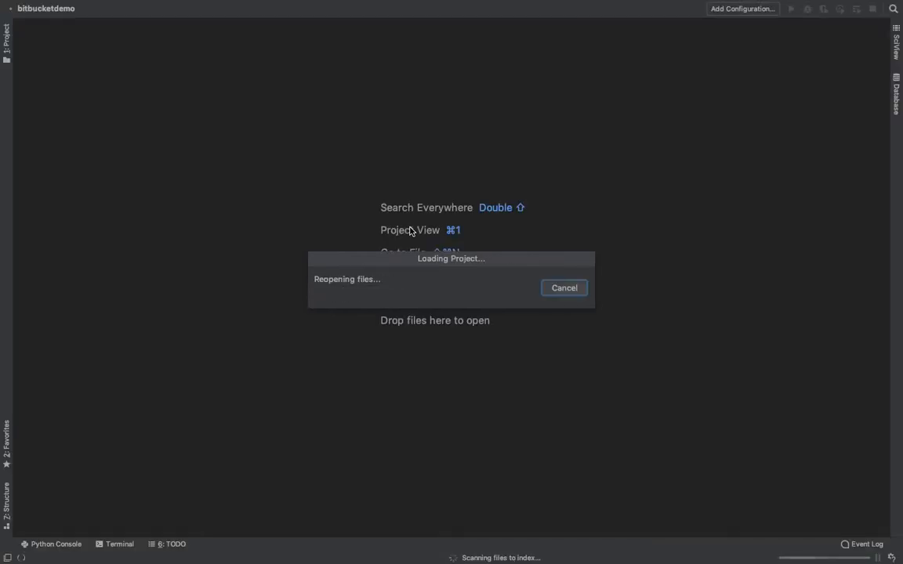
Open demo.py from the bitbucketdemo project tree and add a new line after line 9
{"action": "left_click", "coordinate": [16, 41]}
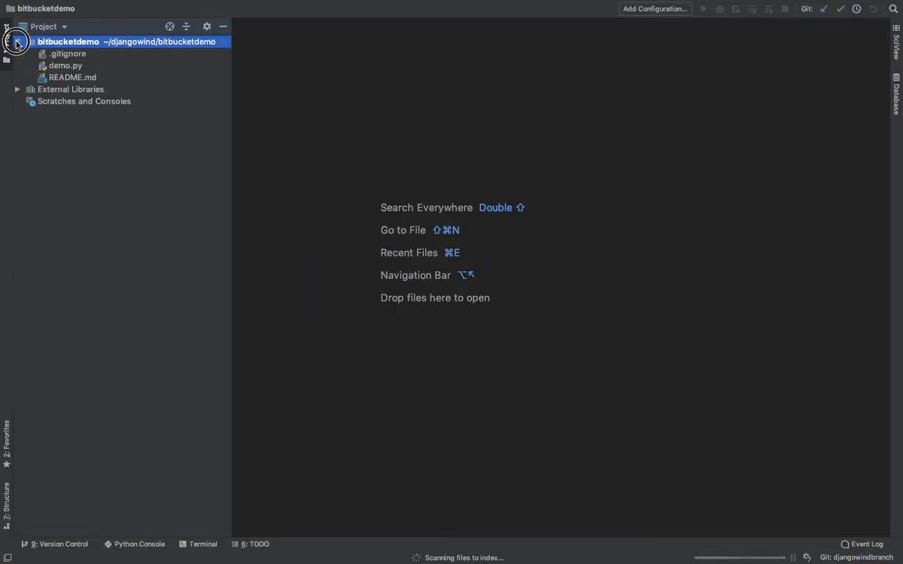
{"action": "double_click", "coordinate": [66, 68]}
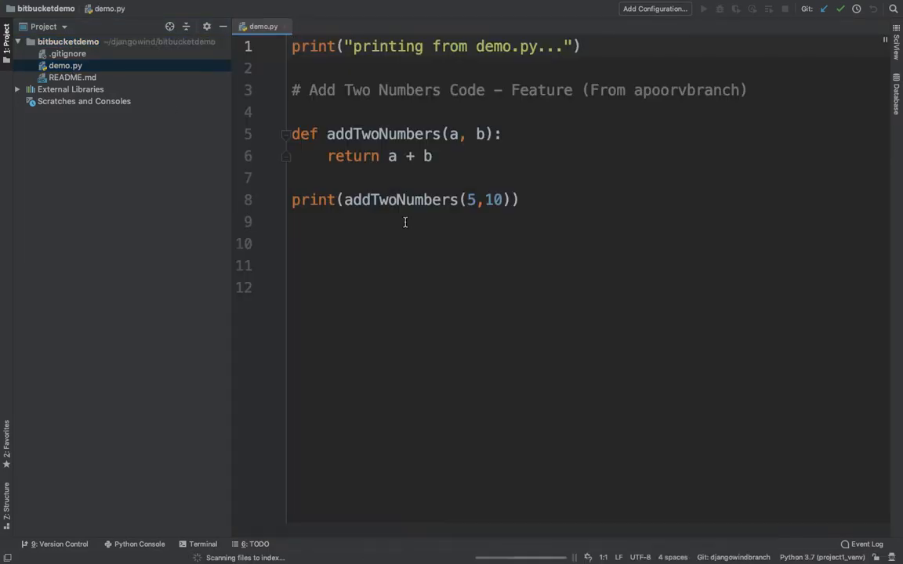
{"action": "left_click", "coordinate": [525, 218]}
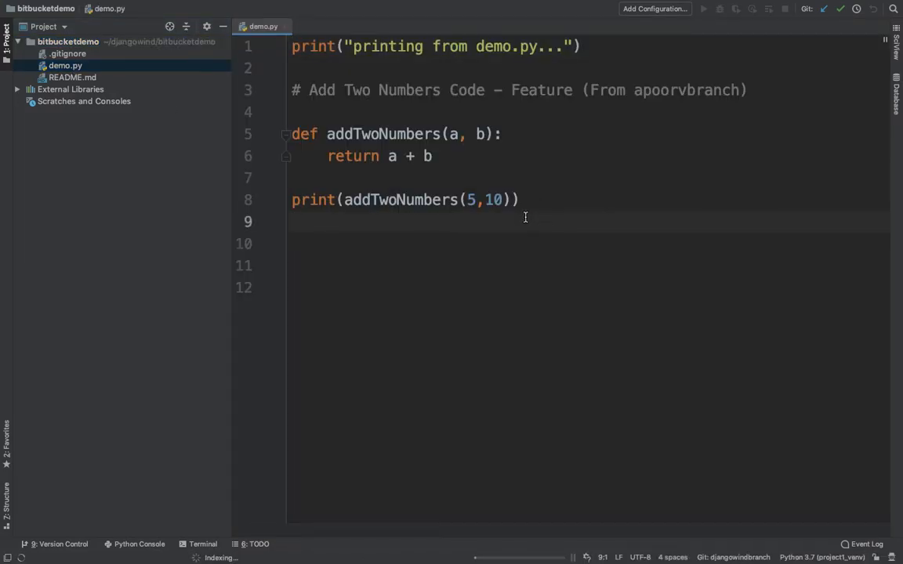
{"action": "key", "text": "Return"}
Type '# Multiply Two Numbers Code - Feature ( From djangowindbranch)' followed by two blank lines
{"action": "type", "text": "# "}
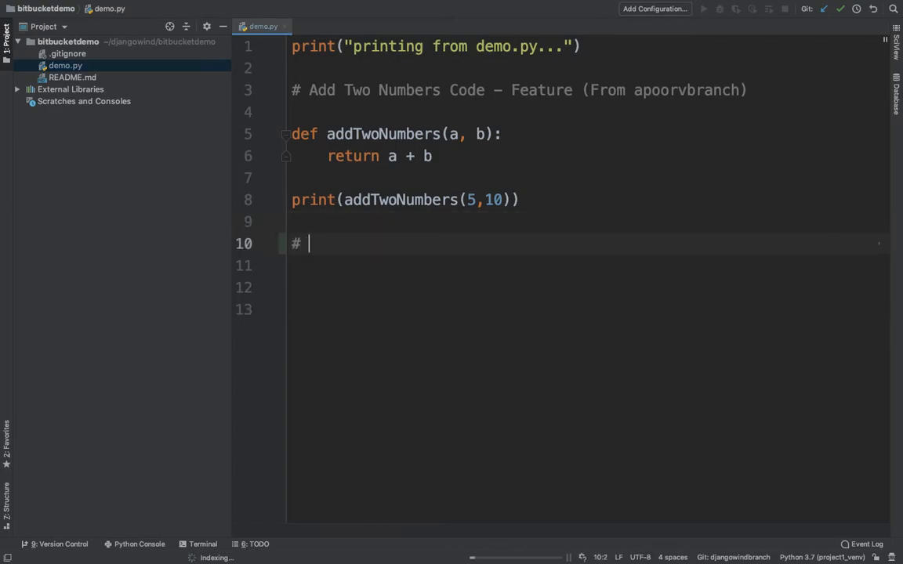
{"action": "type", "text": "Multiplu"}
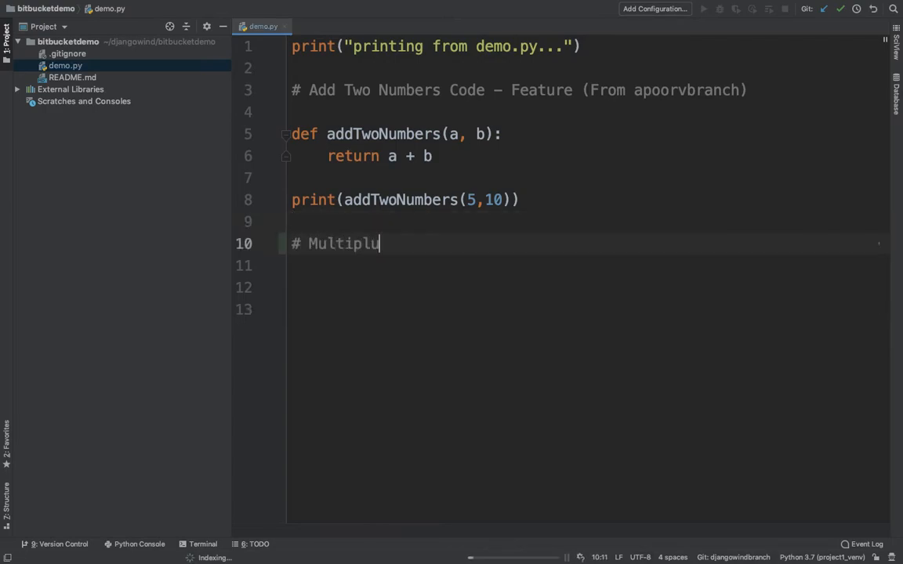
{"action": "key", "text": "BackSpace"}
{"action": "type", "text": "y Two Num"}
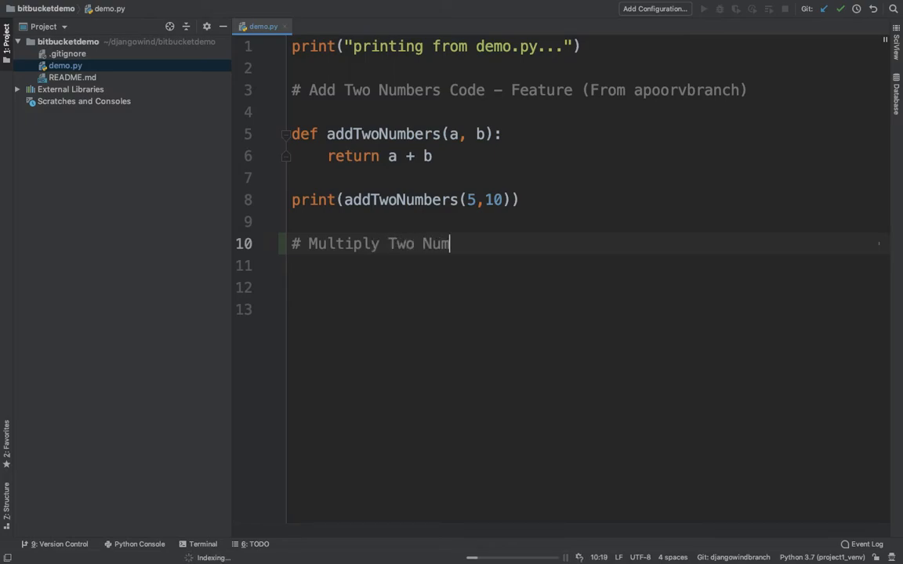
{"action": "type", "text": "bers Code - Feature ("}
{"action": "key", "text": "BackSpace"}
{"action": "key", "text": "BackSpace"}
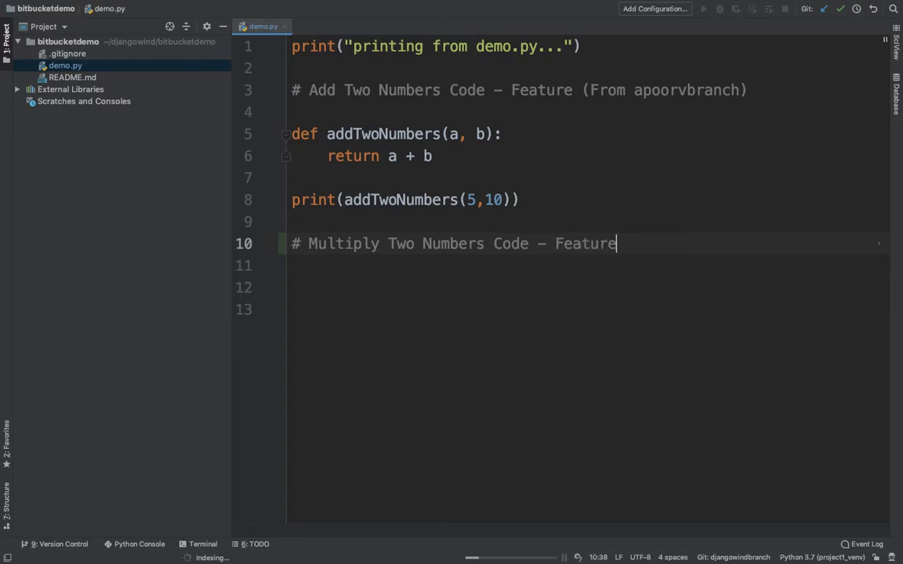
{"action": "type", "text": "( From django"}
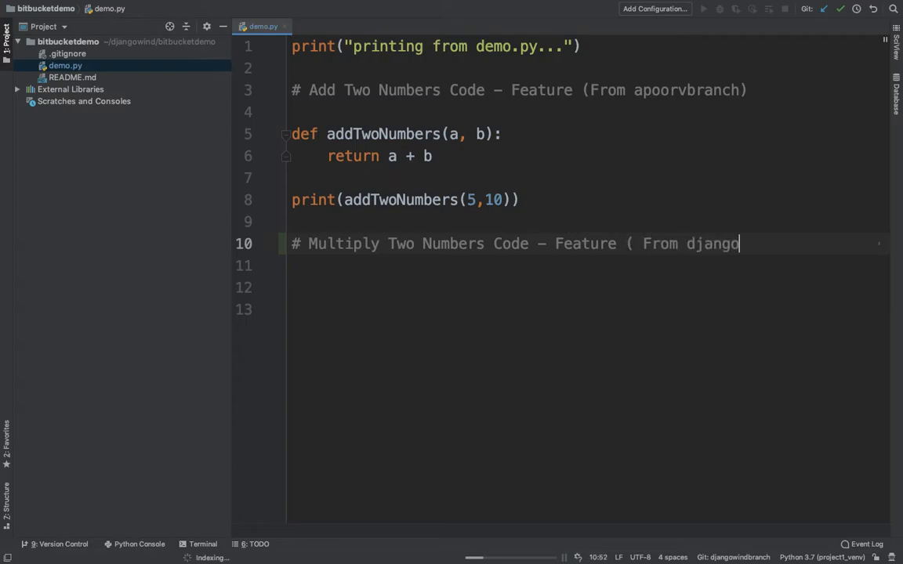
{"action": "type", "text": "windbranc"}
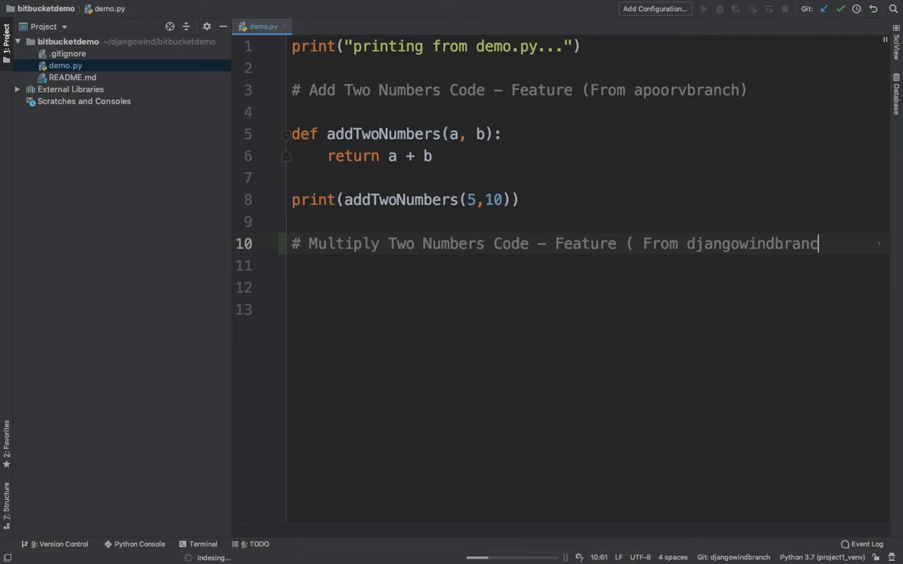
{"action": "type", "text": "h)"}
{"action": "key", "text": "Return"}
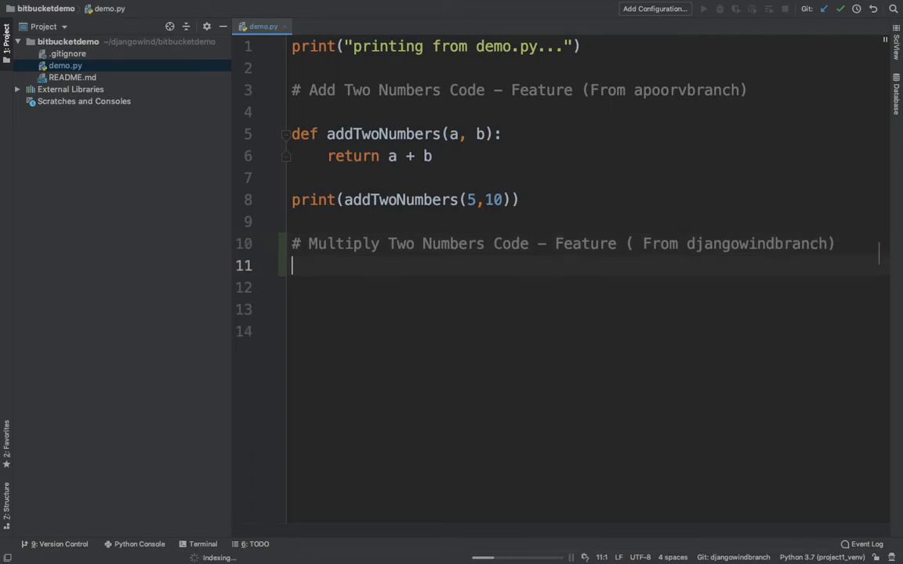
{"action": "key", "text": "Return"}
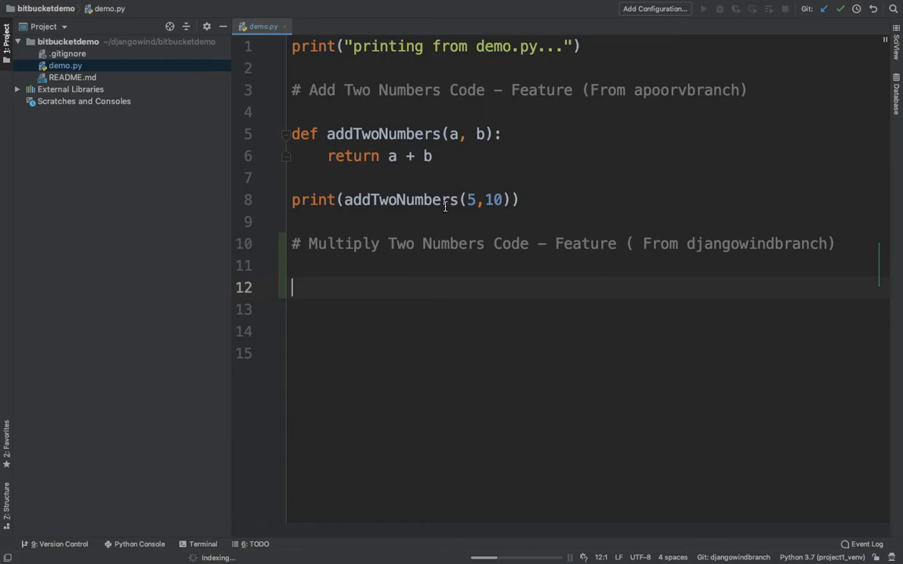
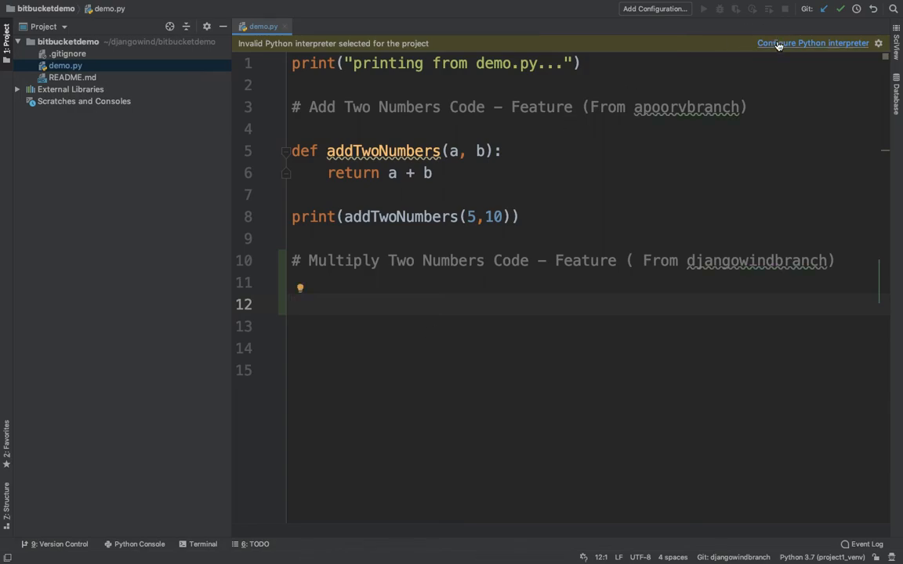
Start adding a new Virtualenv interpreter with location djangowind/bitbucket_venv
{"action": "left_click", "coordinate": [778, 44]}
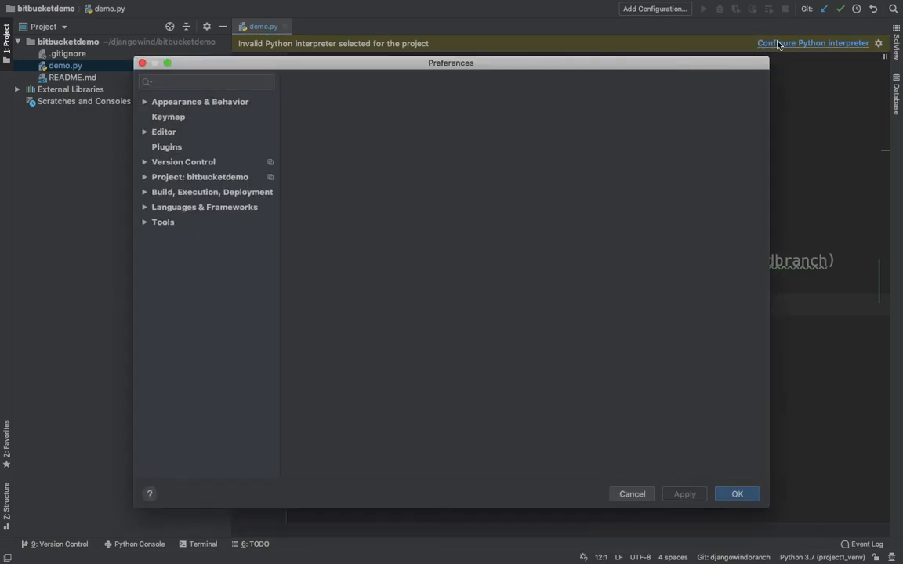
{"action": "left_click", "coordinate": [751, 103]}
{"action": "left_click", "coordinate": [752, 101]}
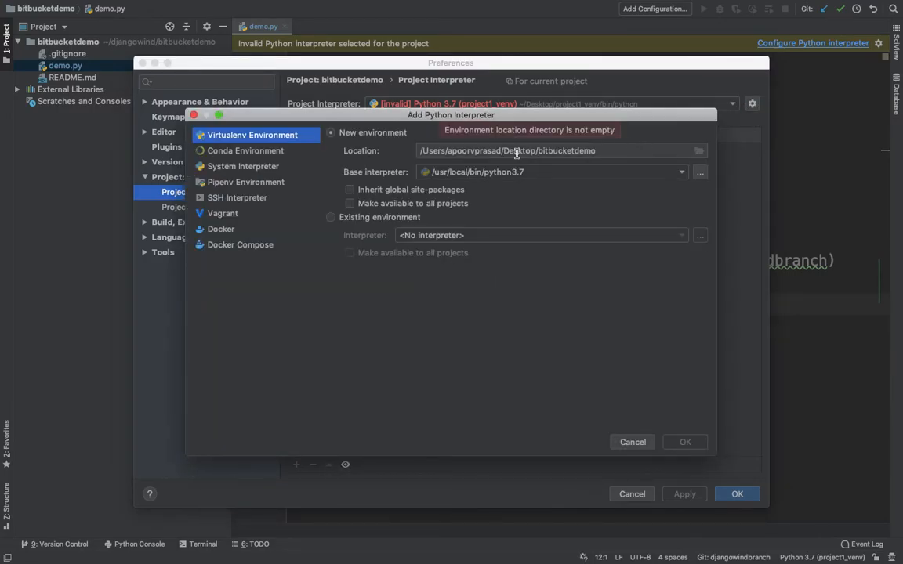
{"action": "left_click", "coordinate": [559, 150]}
{"action": "key", "text": "BackSpace"}
{"action": "key", "text": "BackSpace"}
{"action": "key", "text": "BackSpace"}
{"action": "key", "text": "BackSpace"}
{"action": "key", "text": "BackSpace"}
{"action": "key", "text": "BackSpace"}
{"action": "key", "text": "BackSpace"}
{"action": "key", "text": "BackSpace"}
{"action": "key", "text": "BackSpace"}
{"action": "key", "text": "BackSpace"}
{"action": "key", "text": "BackSpace"}
{"action": "key", "text": "BackSpace"}
{"action": "key", "text": "BackSpace"}
{"action": "key", "text": "BackSpace"}
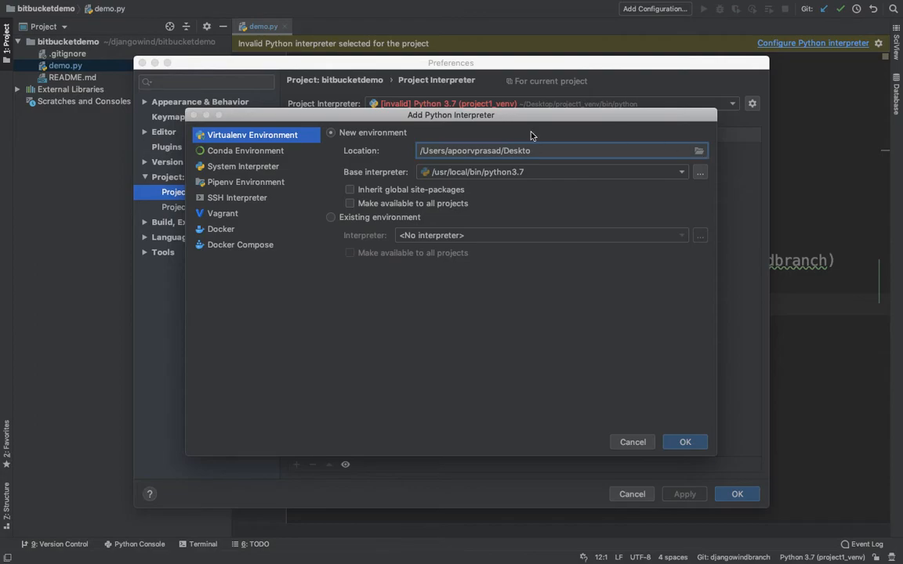
{"action": "key", "text": "shift+Return"}
{"action": "left_click", "coordinate": [219, 187]}
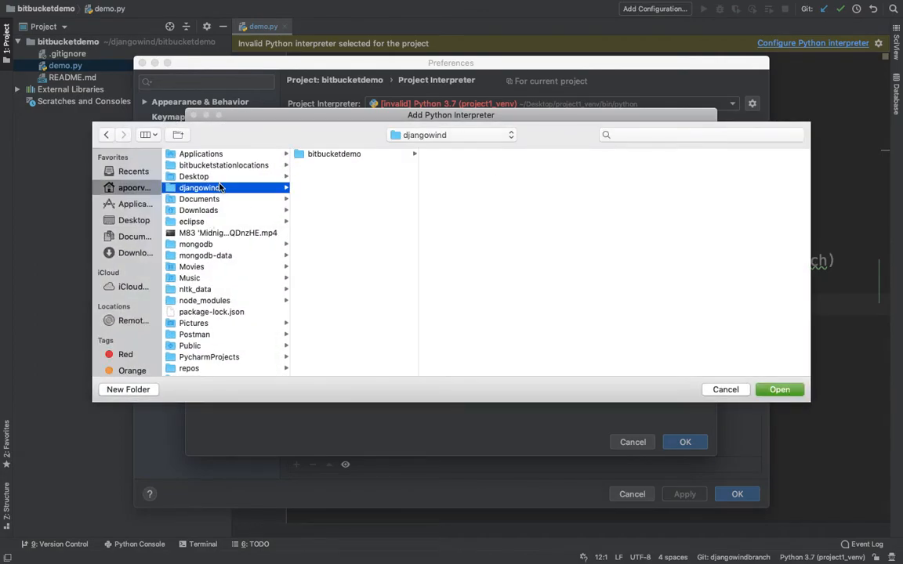
{"action": "left_click", "coordinate": [778, 390]}
{"action": "type", "text": "/Users/apoorvprasad/djangowind/bitbucket_venv"}
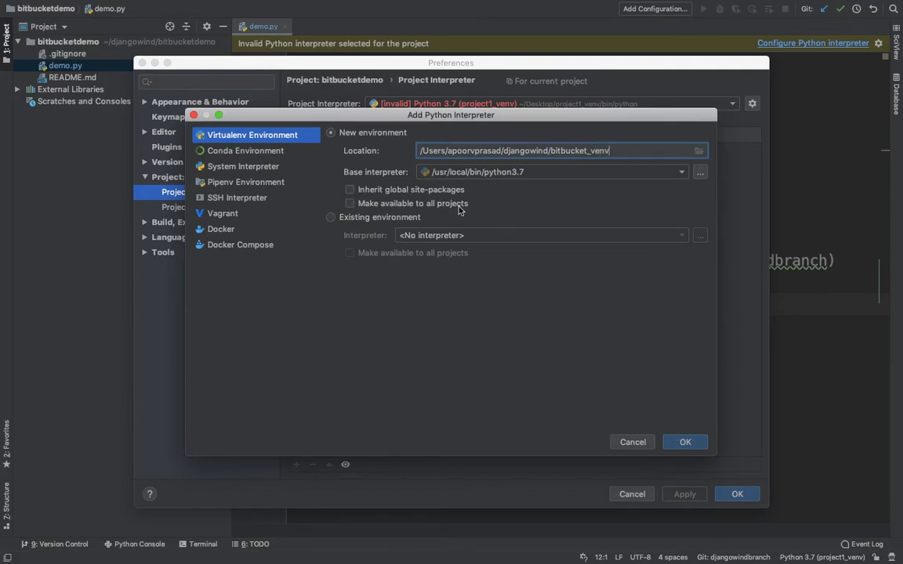
Create the bitbucket_venv environment, apply it to the project, and return to line 11 of demo.py
{"action": "left_click", "coordinate": [694, 445]}
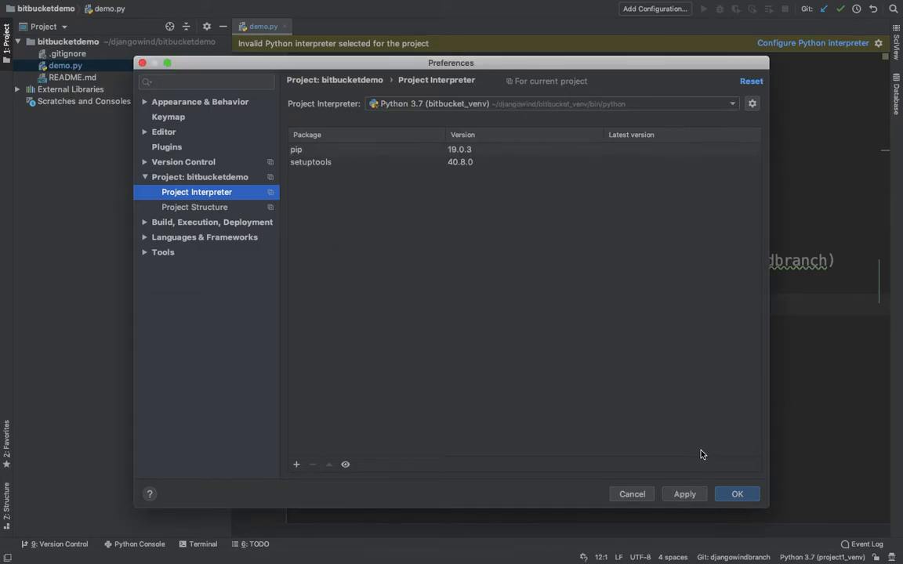
{"action": "left_click", "coordinate": [685, 494]}
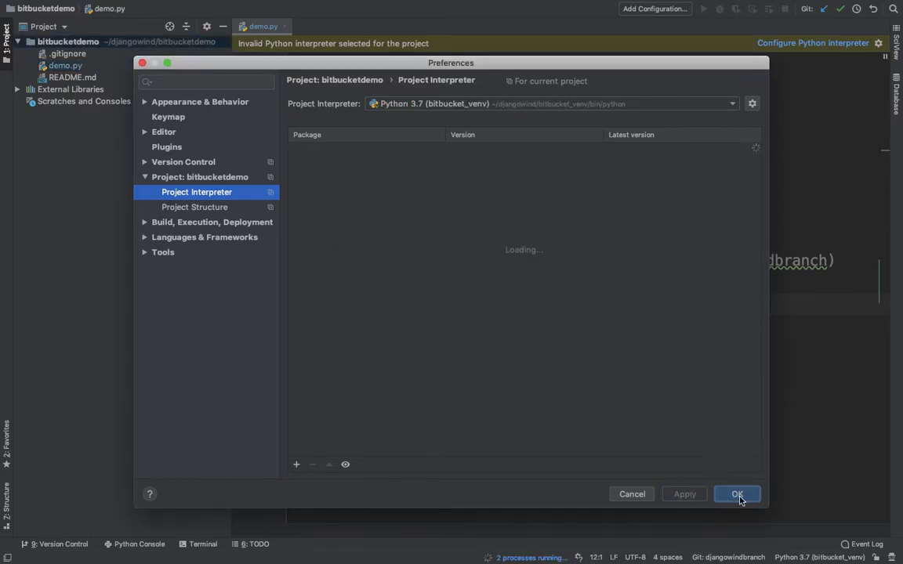
{"action": "left_click", "coordinate": [736, 494]}
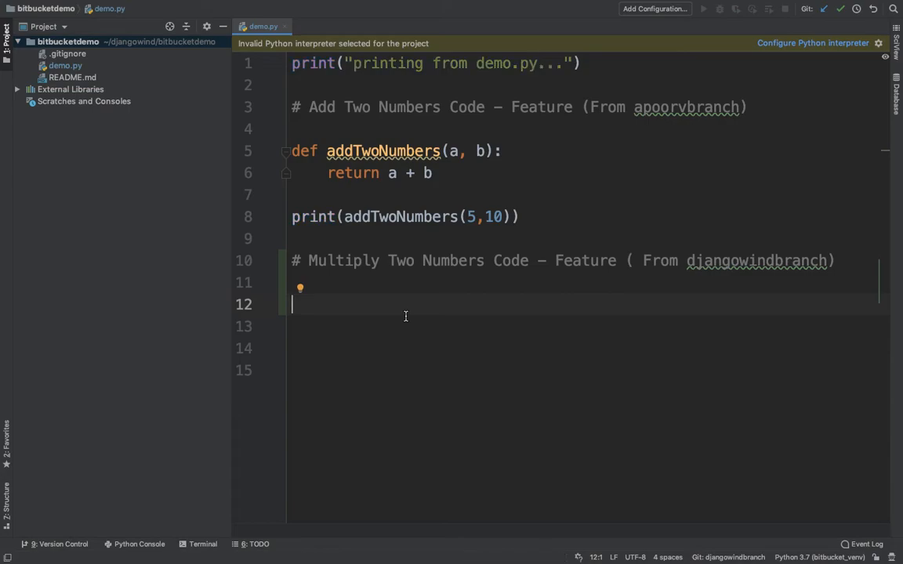
{"action": "left_click", "coordinate": [402, 272]}
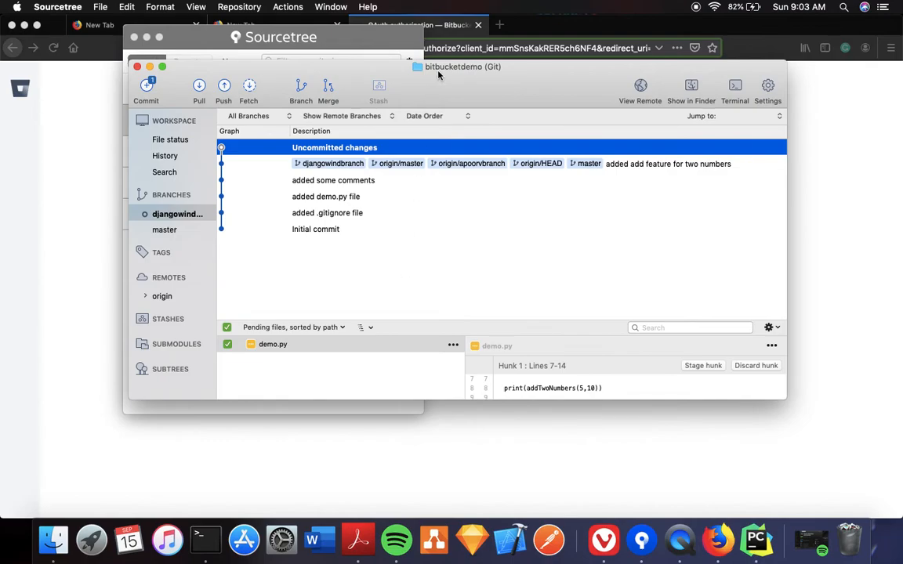
In Sourcetree's commit form for demo.py, enter the message 'added comments for the new multiplication function'
{"action": "left_click", "coordinate": [22, 26]}
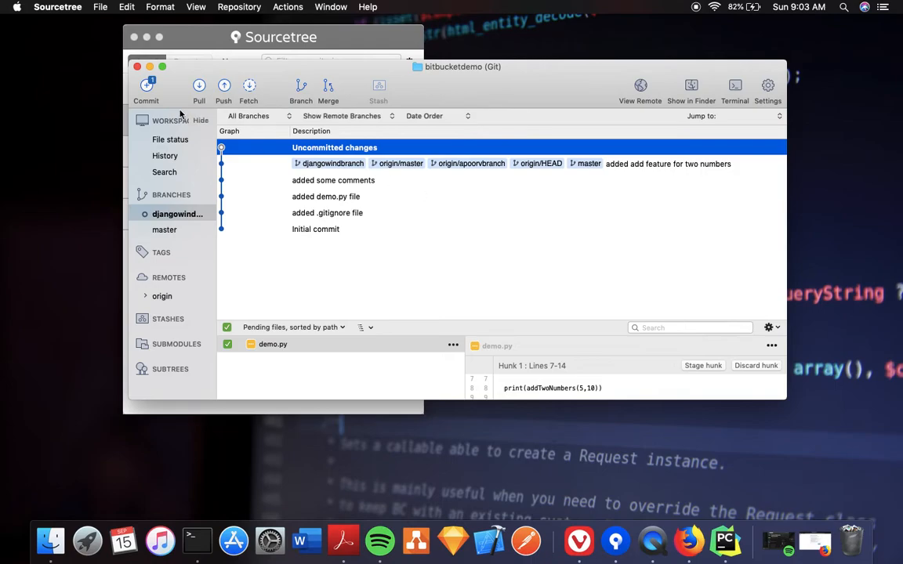
{"action": "left_click", "coordinate": [147, 86]}
{"action": "key", "text": "ctrl+Right"}
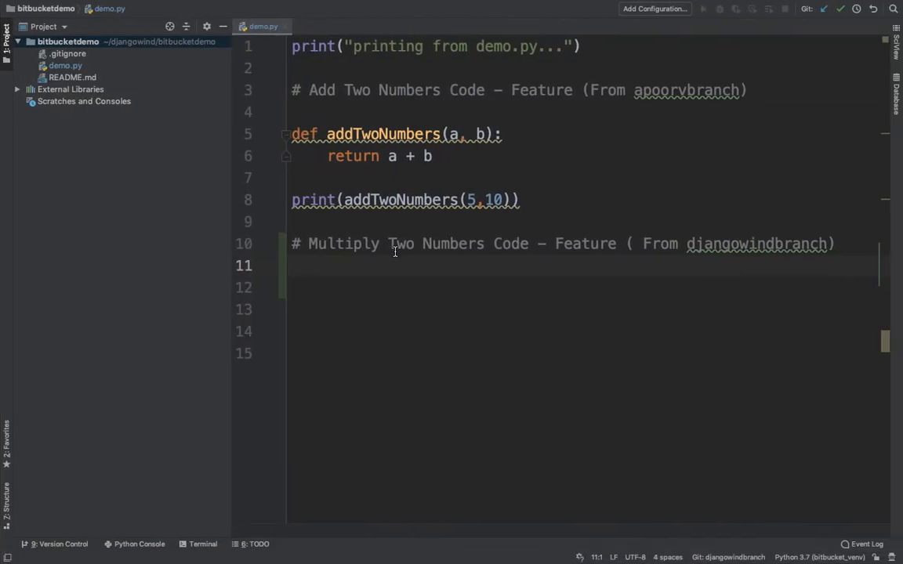
{"action": "key", "text": "ctrl+Left"}
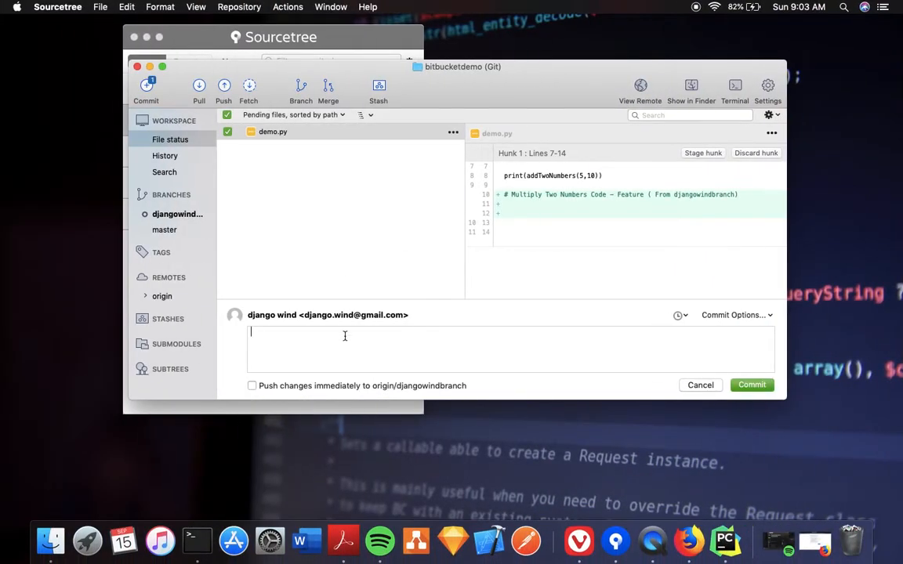
{"action": "type", "text": "added comments for the new multipl"}
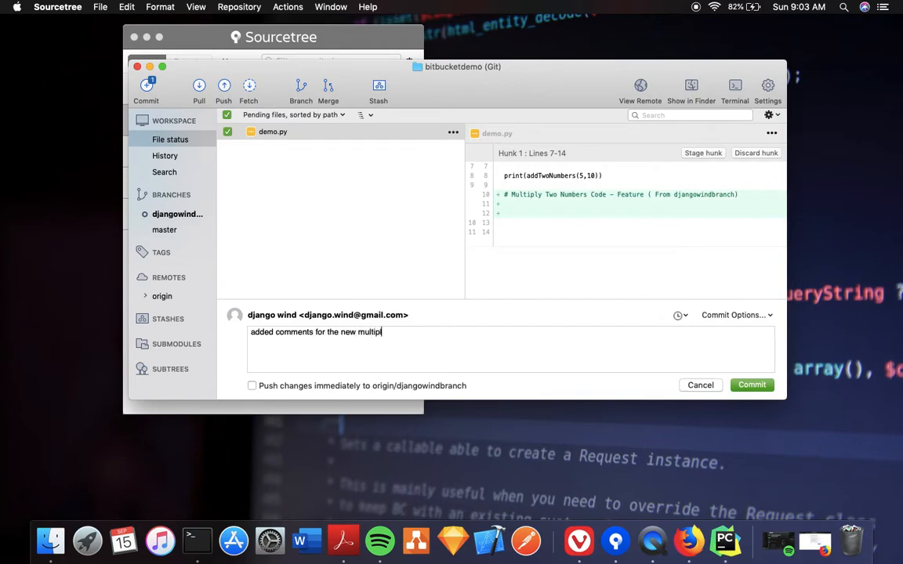
{"action": "type", "text": "ication function"}
Commit the demo.py change and begin pushing djangowindbranch, entering the keychain password
{"action": "left_click", "coordinate": [751, 385]}
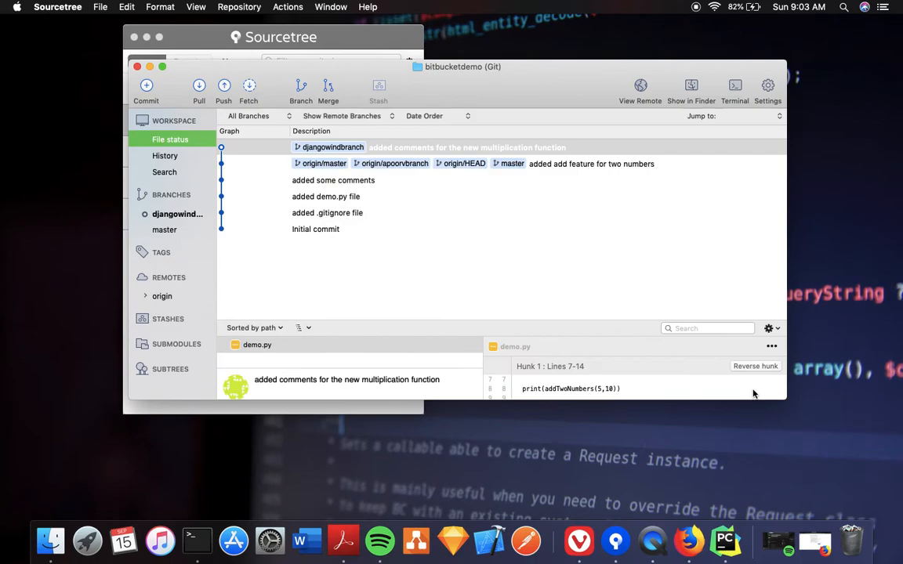
{"action": "left_click", "coordinate": [223, 86]}
{"action": "left_click", "coordinate": [290, 174]}
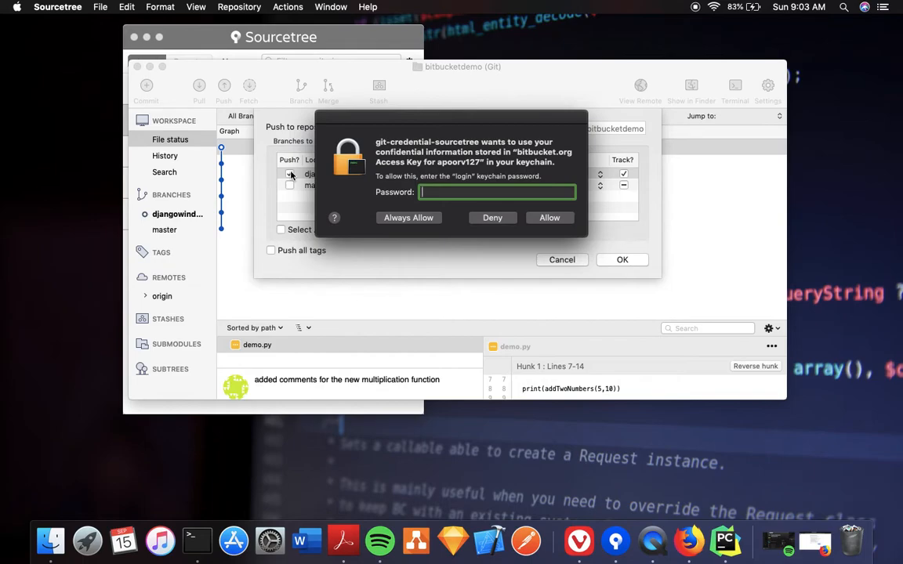
{"action": "type", "text": "****"}
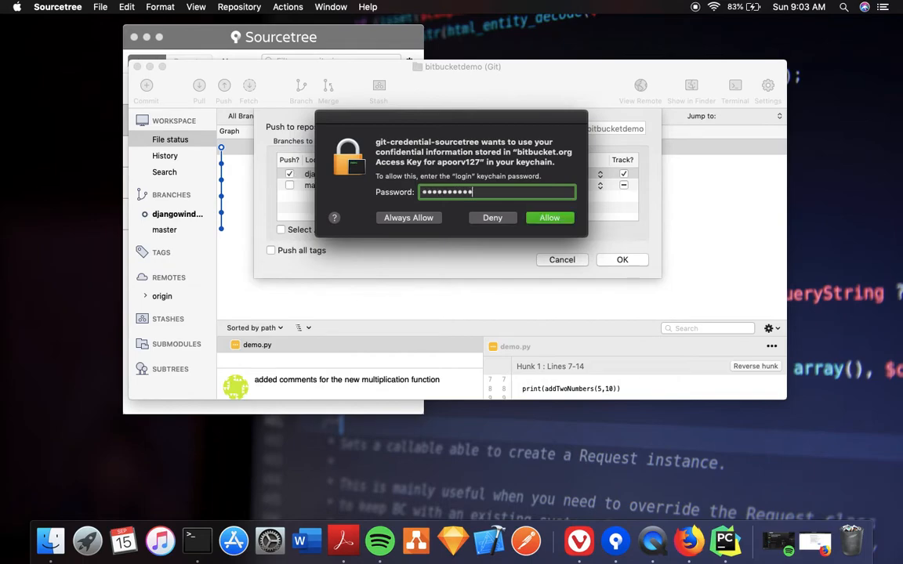
{"action": "key", "text": "Return"}
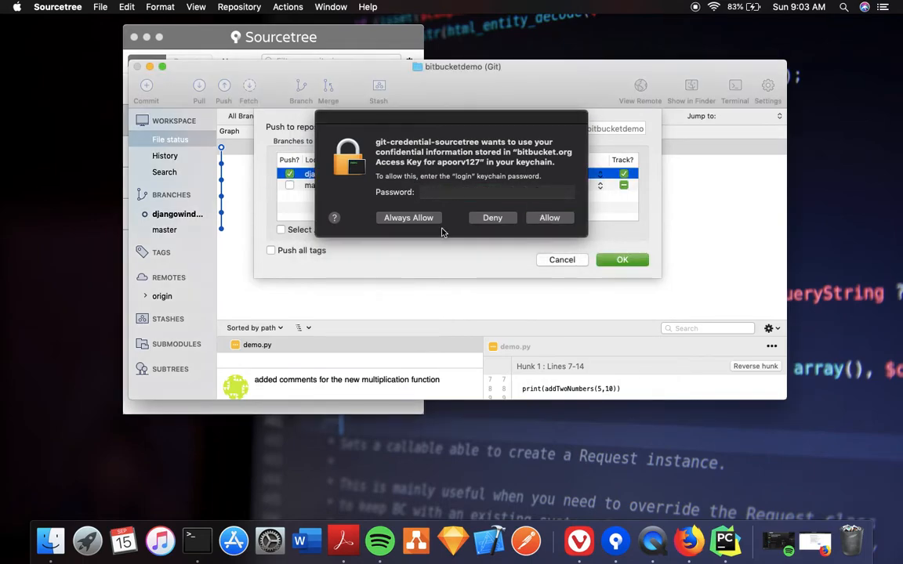
Re-enter the keychain password, confirm the push to origin, and allow keychain access
{"action": "left_click", "coordinate": [467, 193]}
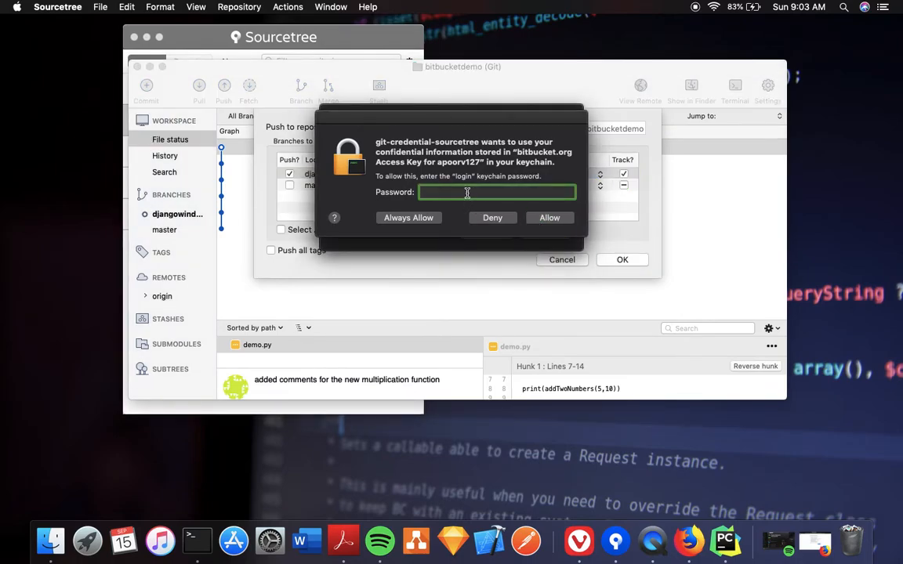
{"action": "type", "text": "p"}
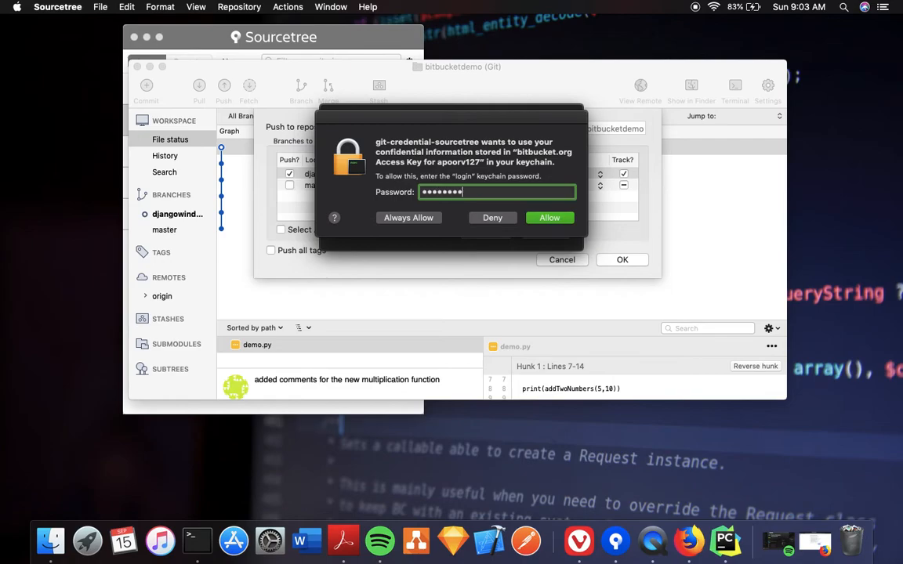
{"action": "key", "text": "Return"}
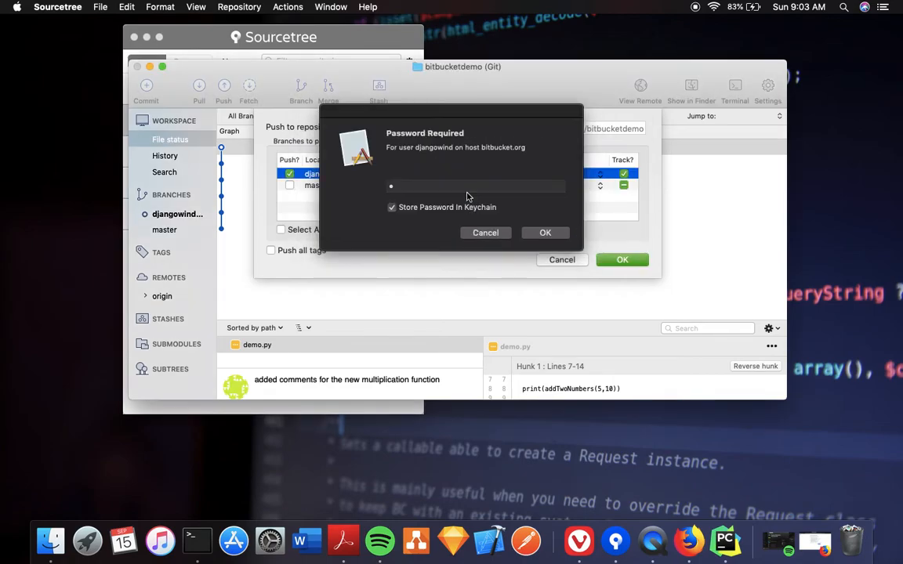
{"action": "left_click", "coordinate": [473, 237]}
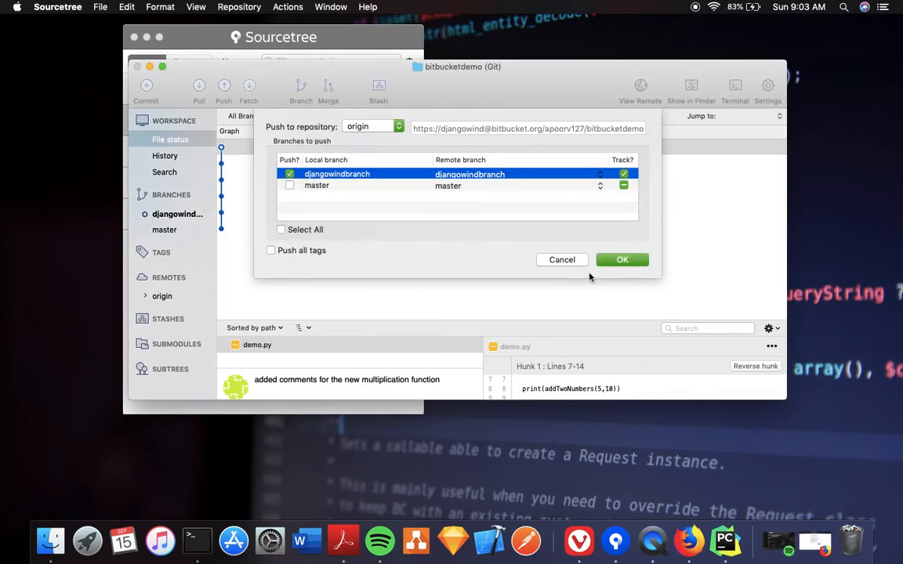
{"action": "left_click", "coordinate": [612, 262]}
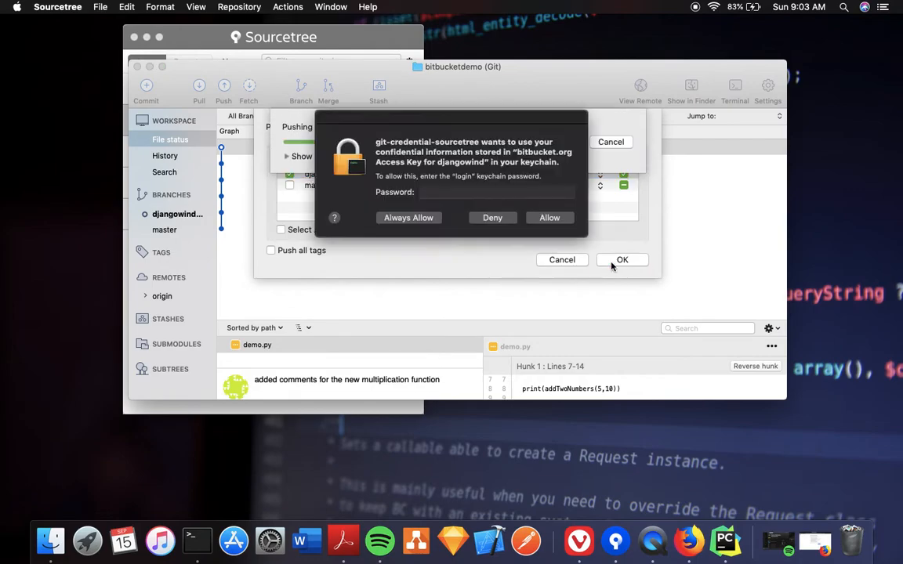
{"action": "type", "text": "••••••••••••••"}
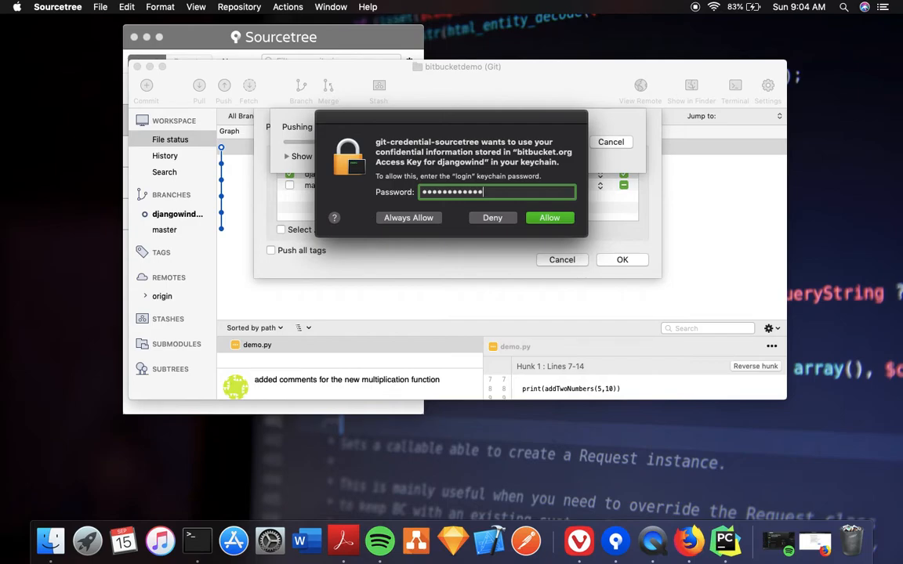
{"action": "left_click", "coordinate": [529, 218]}
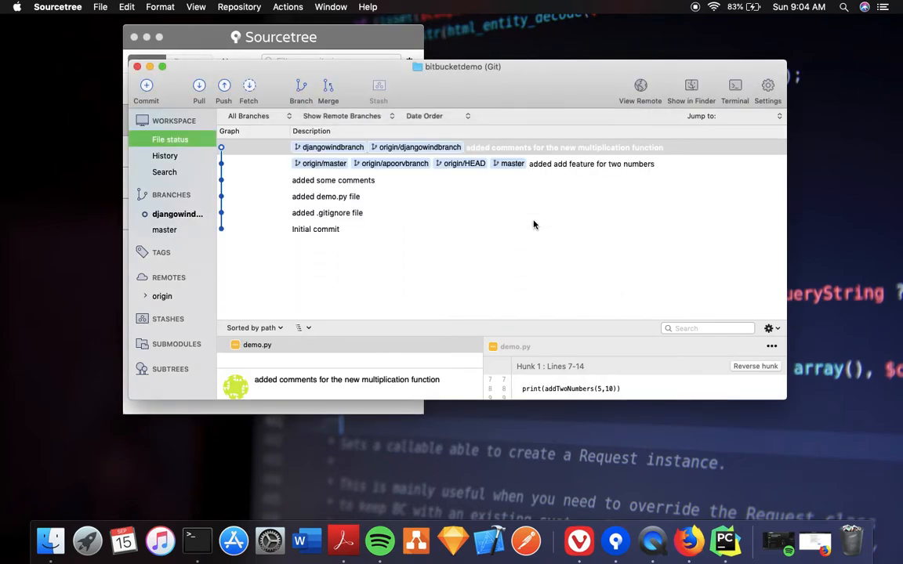
Select the newly pushed commit in Sourcetree's history
{"action": "left_click", "coordinate": [520, 149]}
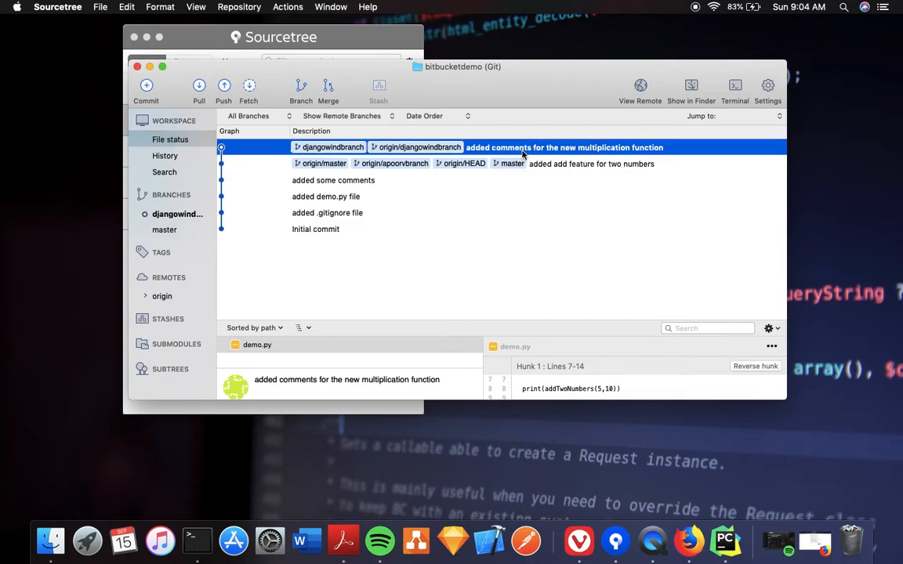
{"action": "key", "text": "ctrl+Right"}
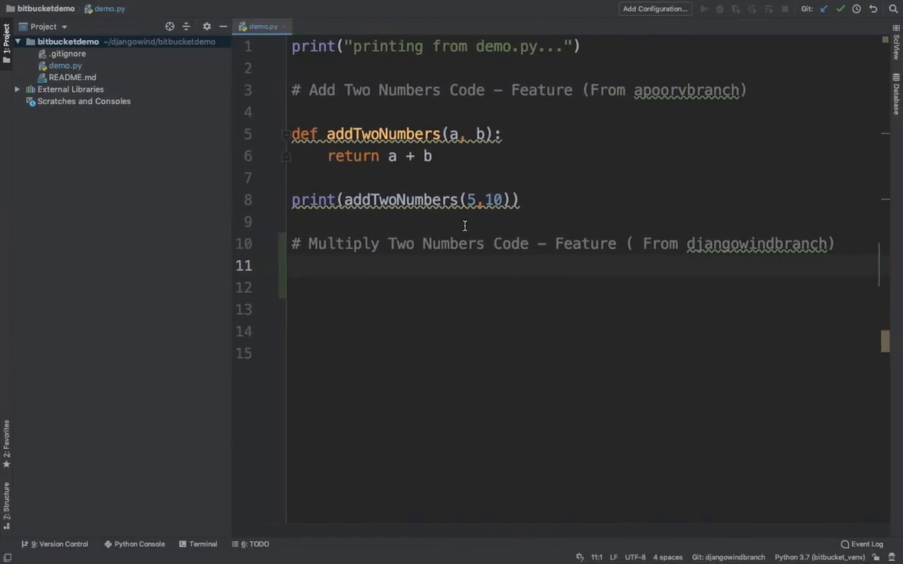
{"action": "key", "text": "ctrl+Up"}
Open the BitBucketDemo repository in the browser and view its Commits list
{"action": "left_click", "coordinate": [402, 45]}
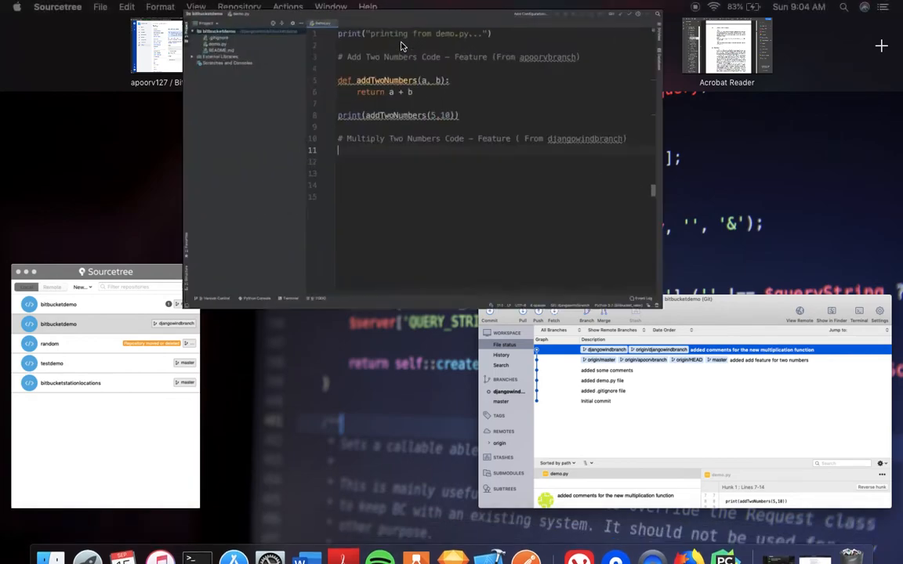
{"action": "key", "text": "ctrl+Right"}
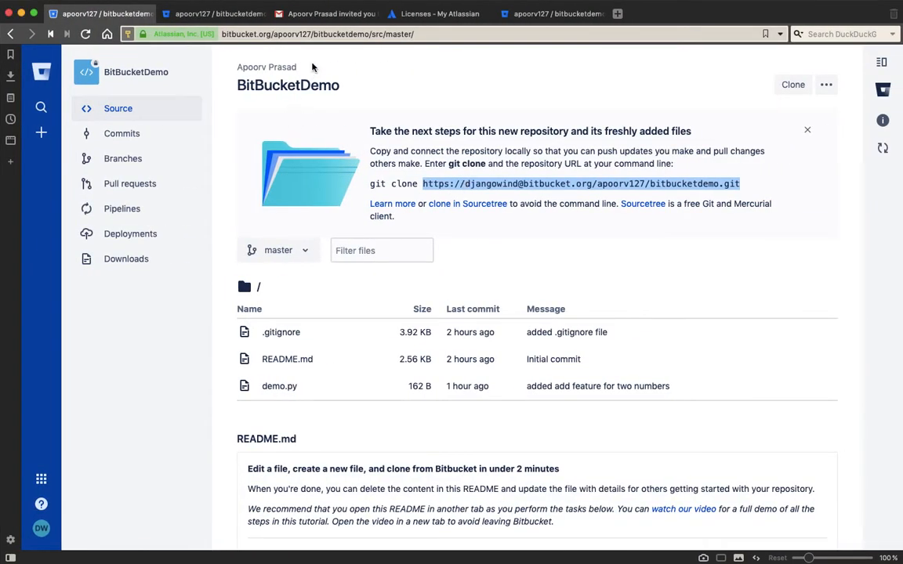
{"action": "left_click", "coordinate": [325, 16]}
{"action": "left_click", "coordinate": [223, 19]}
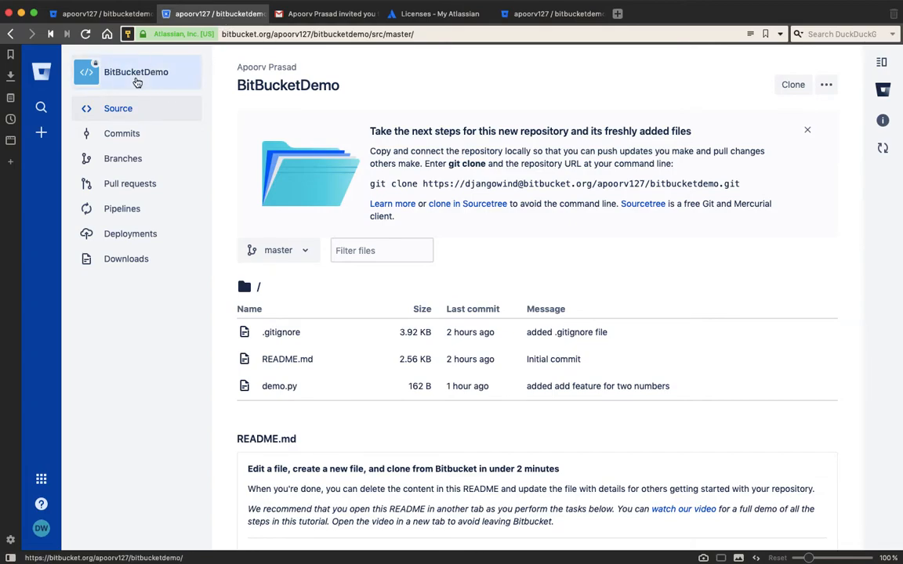
{"action": "left_click", "coordinate": [137, 81]}
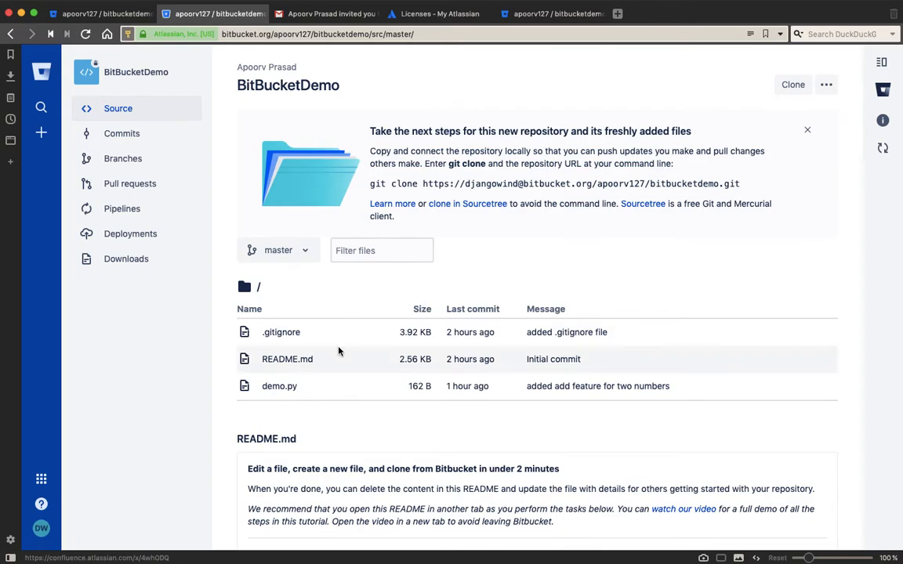
{"action": "scroll", "coordinate": [258, 274], "scroll_direction": "down", "scroll_amount": 1}
{"action": "left_click", "coordinate": [155, 133]}
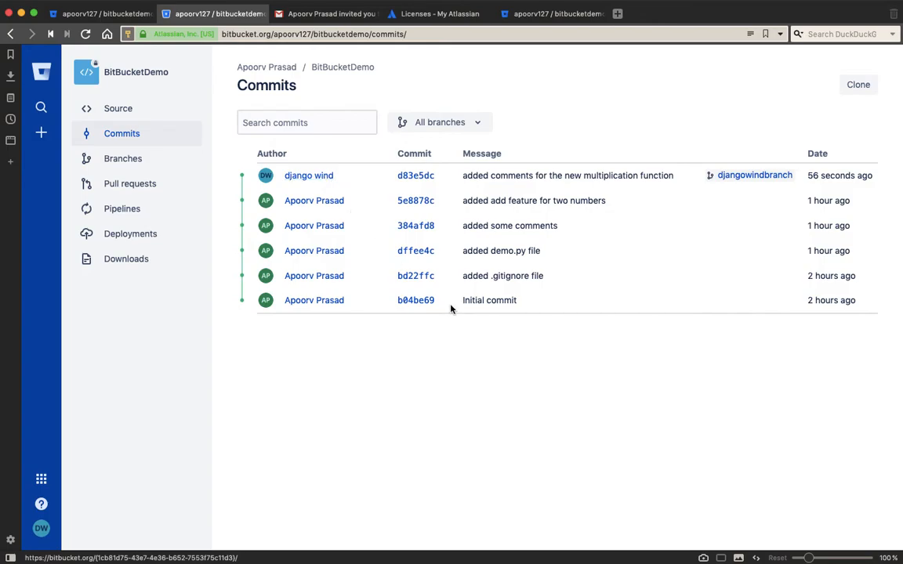
{"action": "key", "text": "ctrl+Left"}
{"action": "key", "text": "ctrl+Right"}
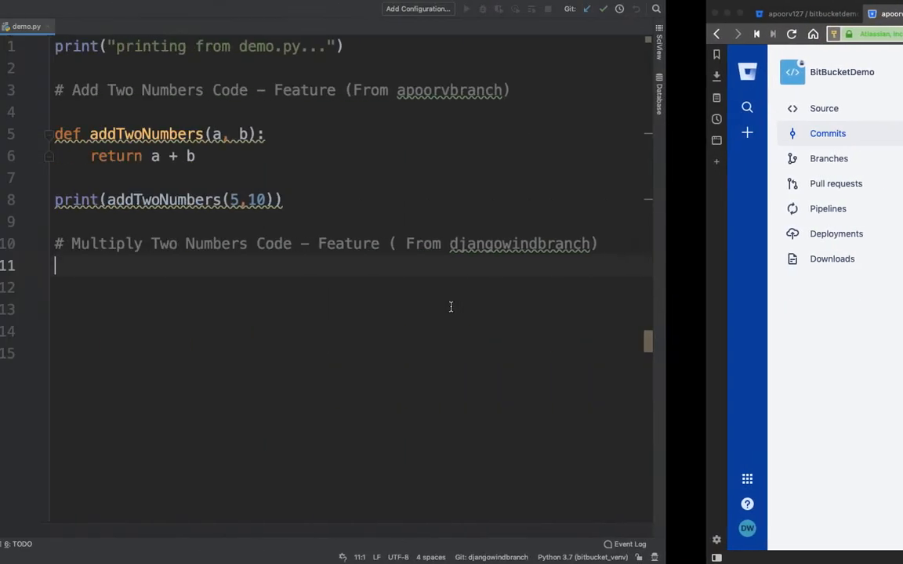
Add def multiplyTwoNumbers(a, b): return a * b and print(multiplyTwoNumbers(10, 10)) to demo.py
{"action": "type", "text": "def multiply"}
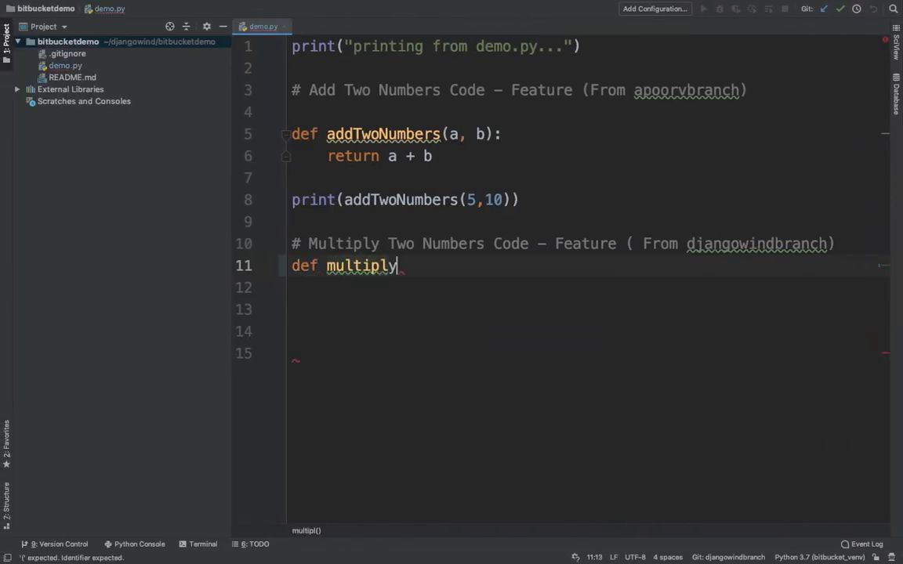
{"action": "type", "text": "TwoNumb"}
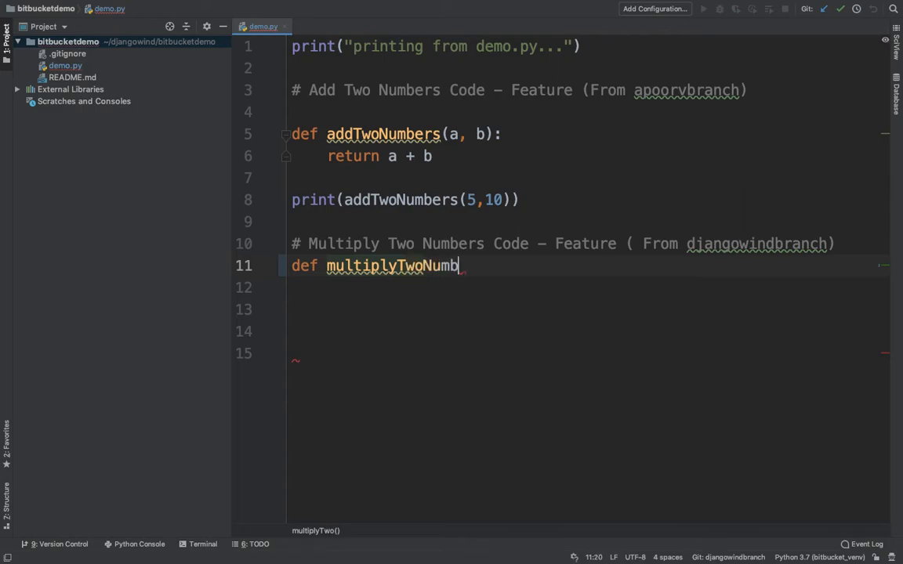
{"action": "type", "text": "ers(a, b):"}
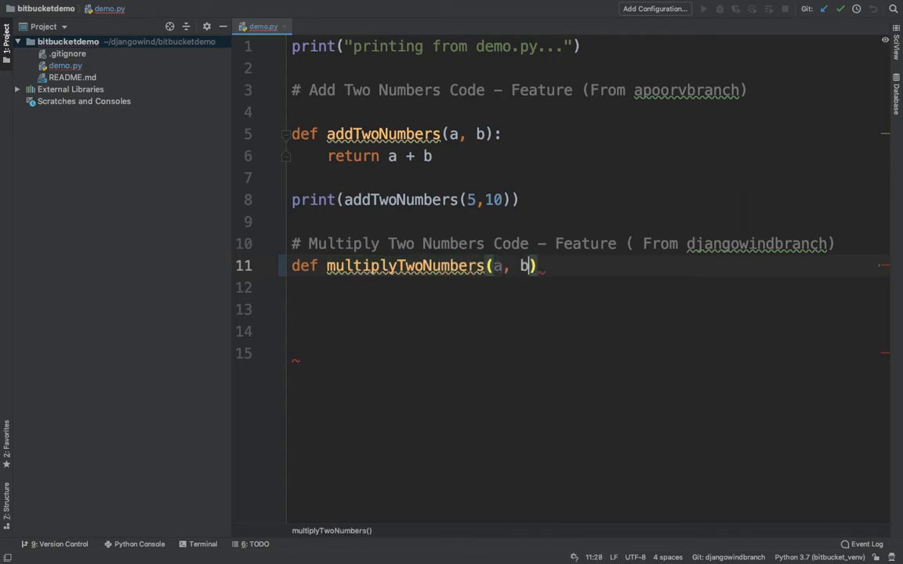
{"action": "key", "text": "Return"}
{"action": "type", "text": "retu"}
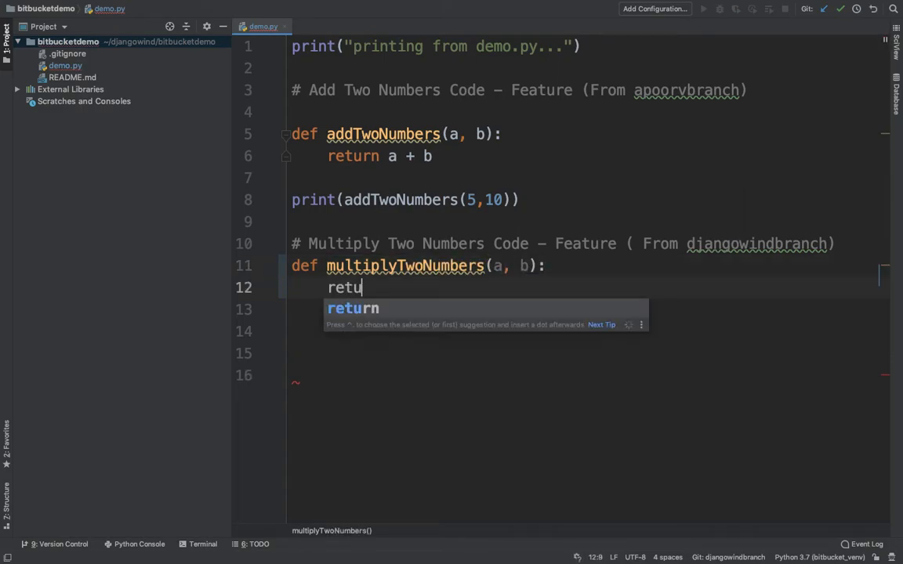
{"action": "type", "text": "rn a * b"}
{"action": "key", "text": "Left"}
{"action": "key", "text": "Left"}
{"action": "key", "text": "Left"}
{"action": "key", "text": "Right"}
{"action": "key", "text": "End"}
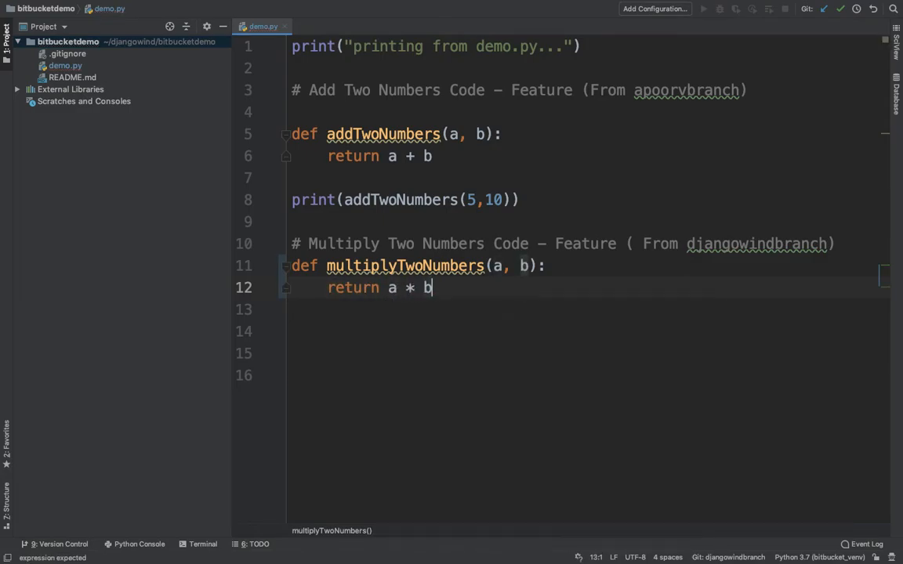
{"action": "key", "text": "Return"}
{"action": "key", "text": "Return"}
{"action": "type", "text": "print(mu"}
{"action": "key", "text": "Return"}
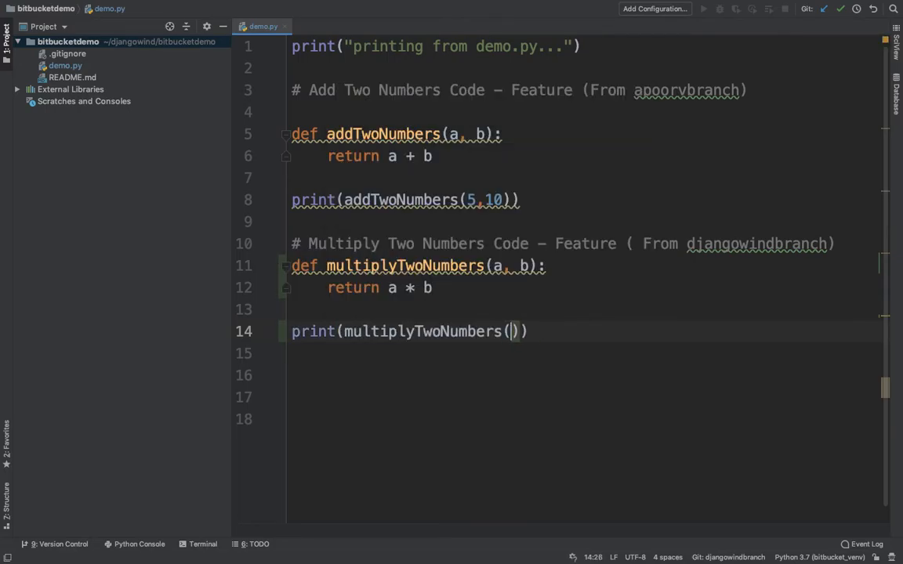
{"action": "type", "text": "10, 10"}
{"action": "key", "text": "End"}
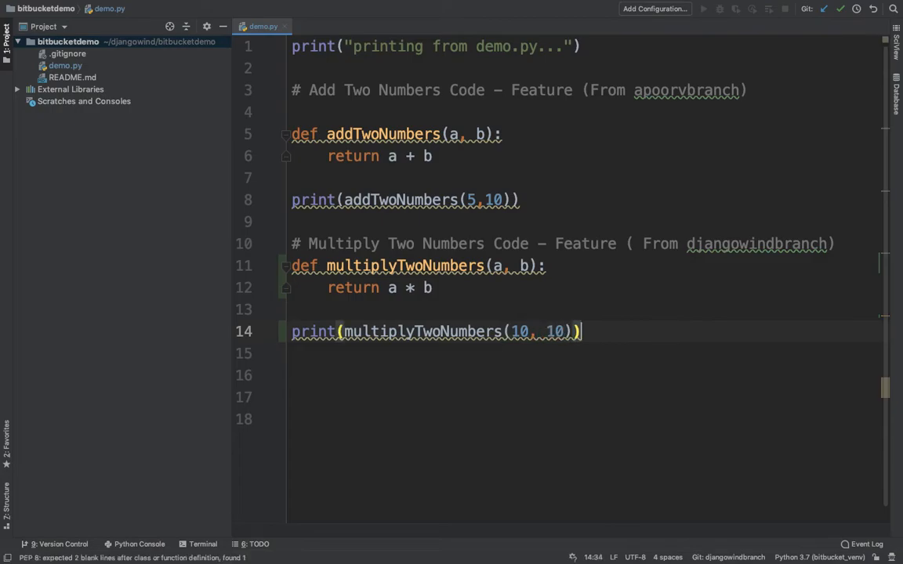
{"action": "left_click", "coordinate": [479, 382]}
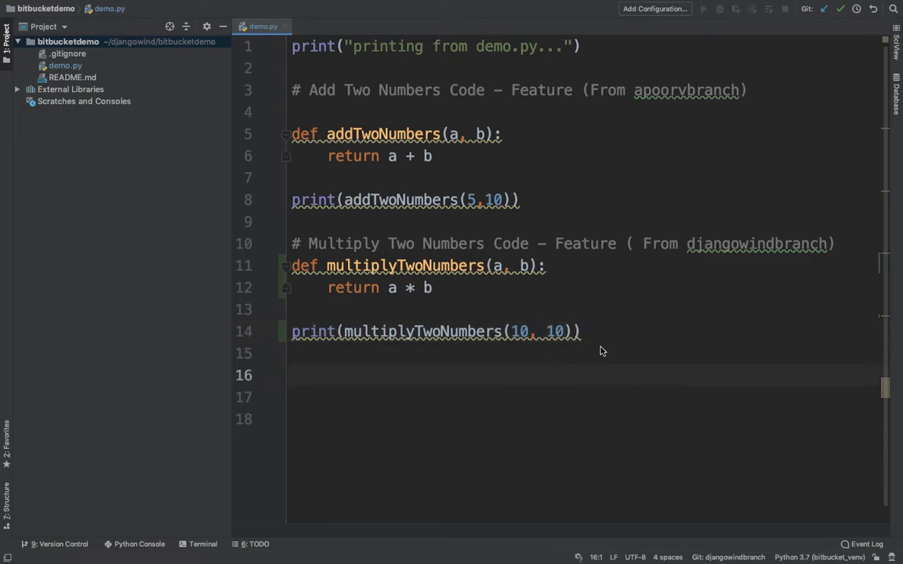
Run demo.py and check that it prints 15 and 100
{"action": "left_click", "coordinate": [519, 176]}
{"action": "right_click", "coordinate": [458, 222]}
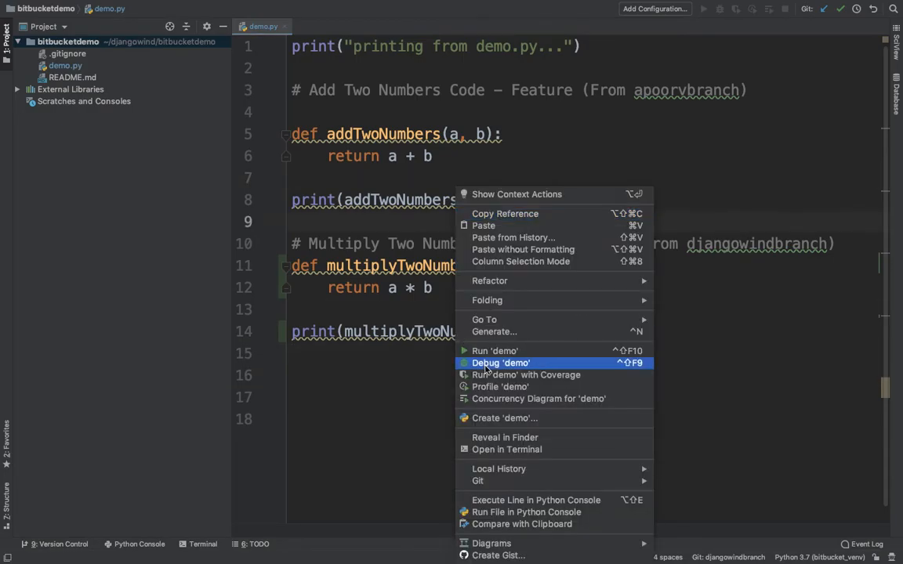
{"action": "left_click", "coordinate": [493, 351]}
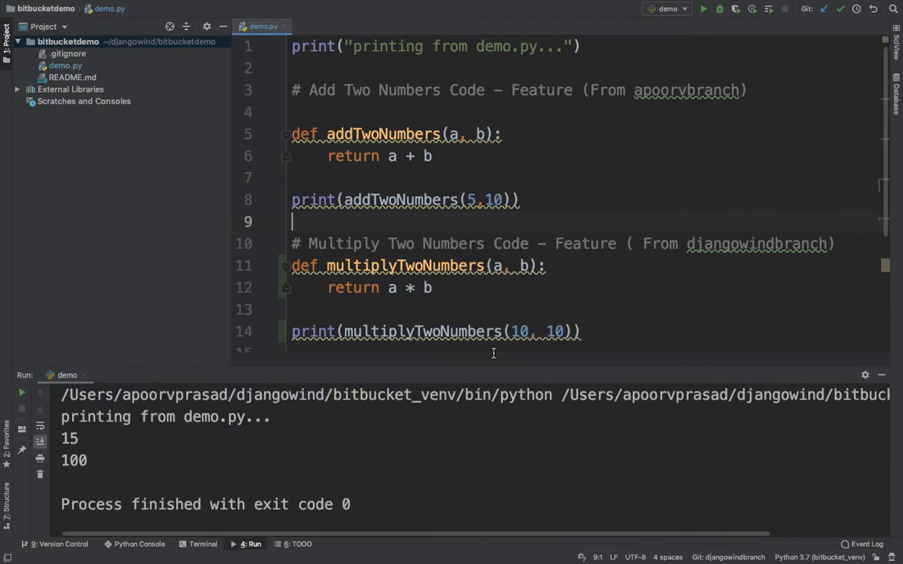
{"action": "double_click", "coordinate": [74, 461]}
{"action": "left_click", "coordinate": [564, 165]}
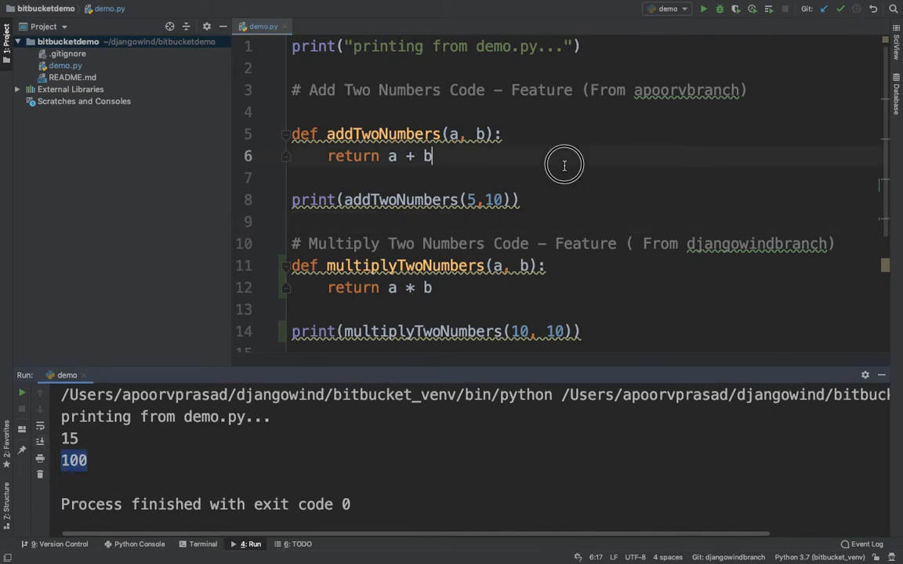
{"action": "left_click", "coordinate": [506, 246]}
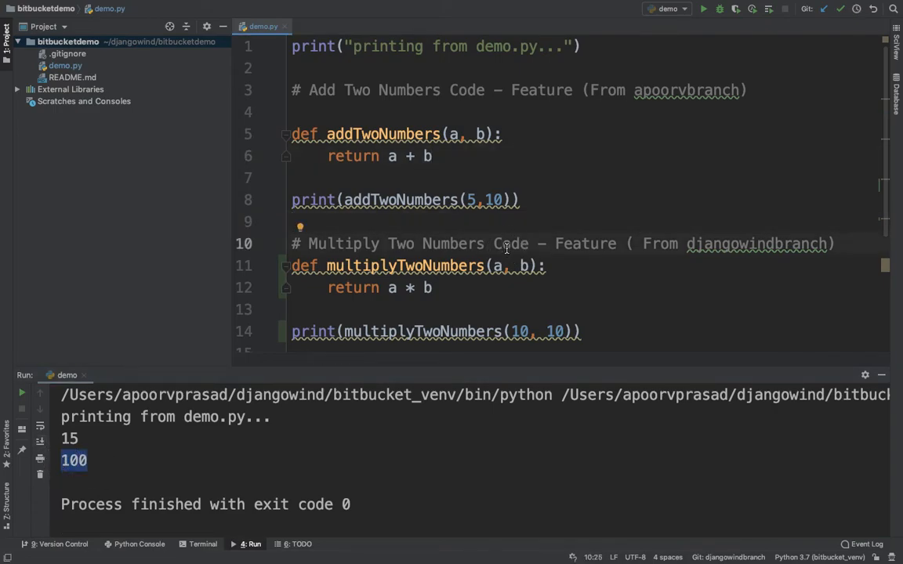
{"action": "key", "text": "ctrl+Right"}
{"action": "key", "text": "ctrl+Left"}
{"action": "key", "text": "ctrl+Left"}
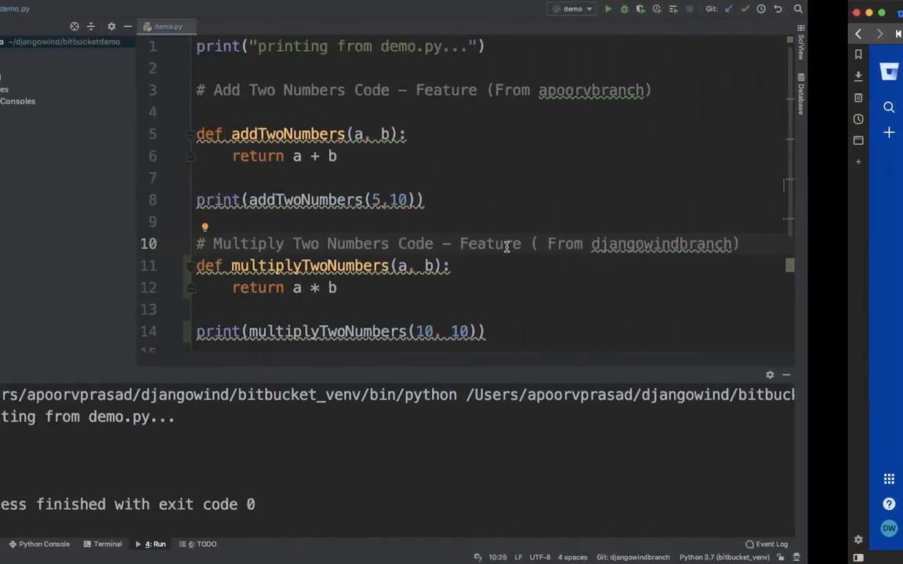
Commit demo.py as 'added multiplication function' and push djangowindbranch to origin, granting keychain access
{"action": "left_click", "coordinate": [148, 91]}
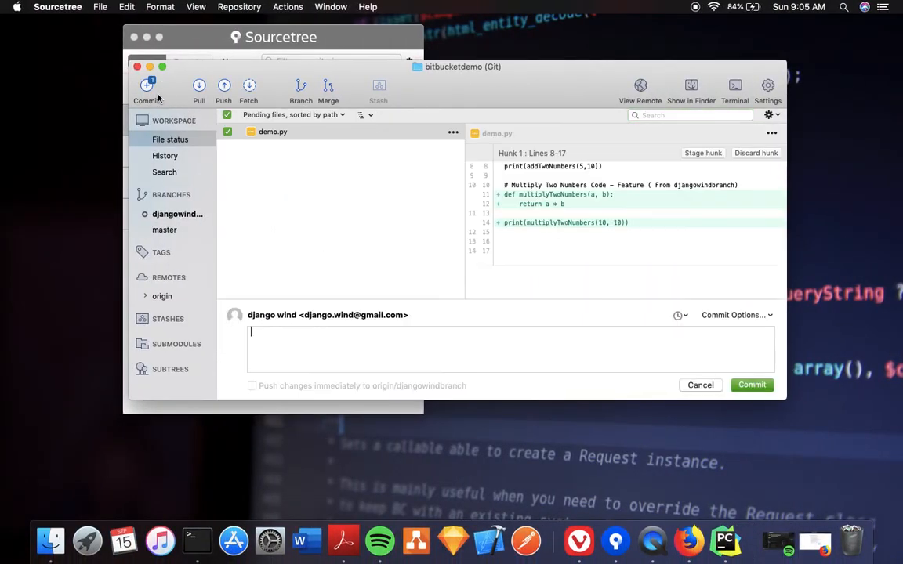
{"action": "type", "text": "added multiplication function"}
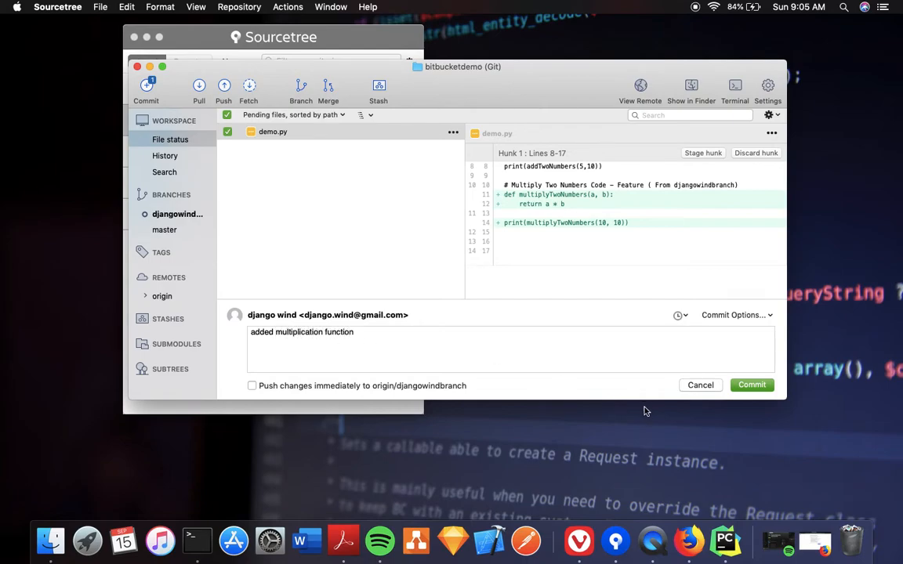
{"action": "left_click", "coordinate": [752, 385]}
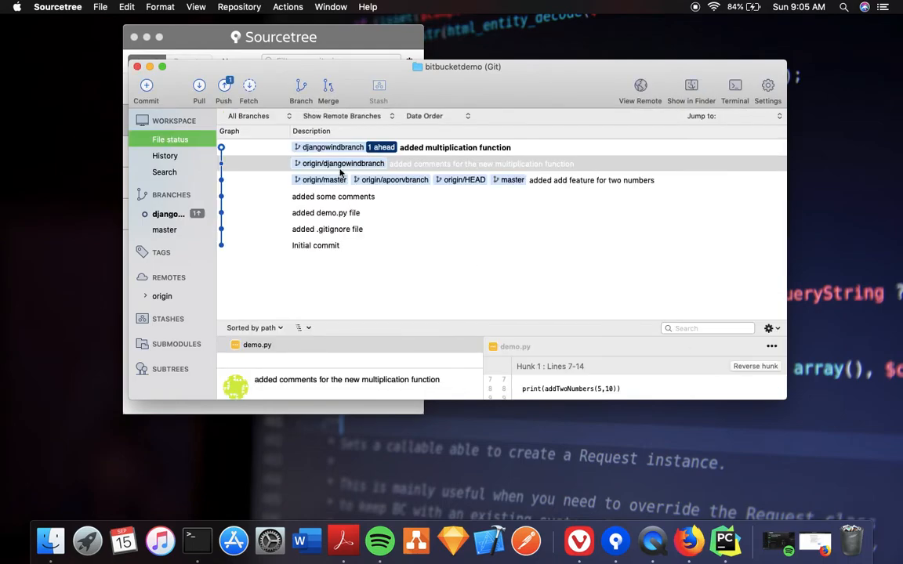
{"action": "left_click", "coordinate": [223, 87]}
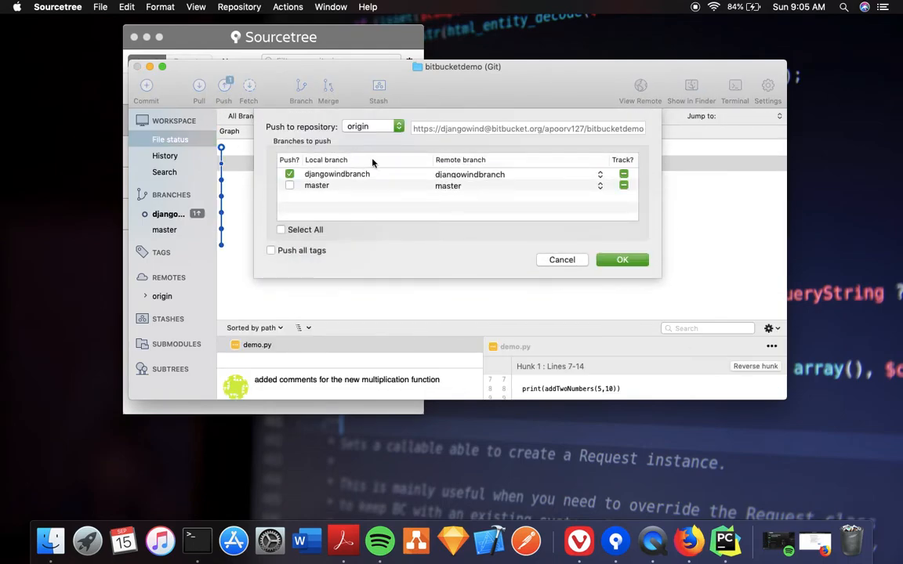
{"action": "left_click", "coordinate": [620, 260]}
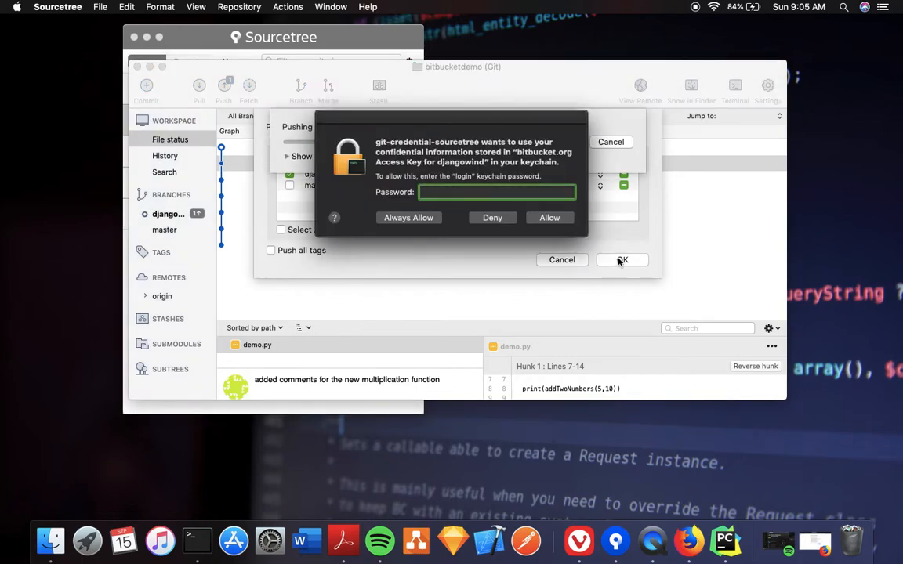
{"action": "type", "text": "•••••••••••"}
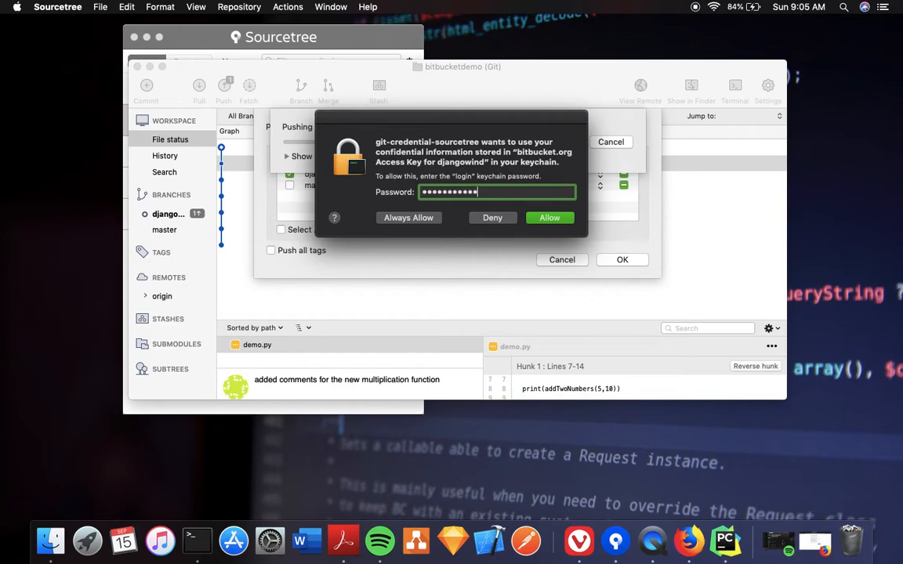
{"action": "key", "text": "Return"}
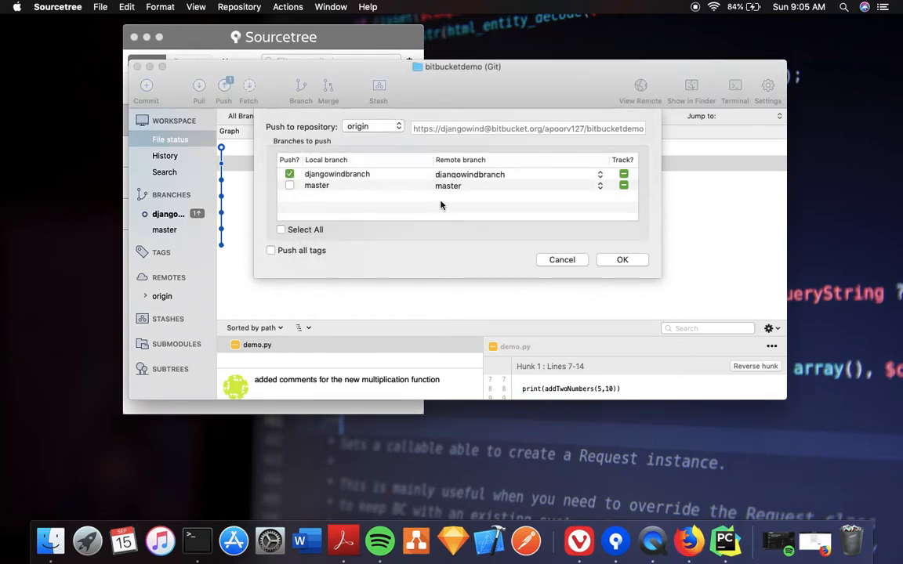
{"action": "left_click", "coordinate": [528, 147]}
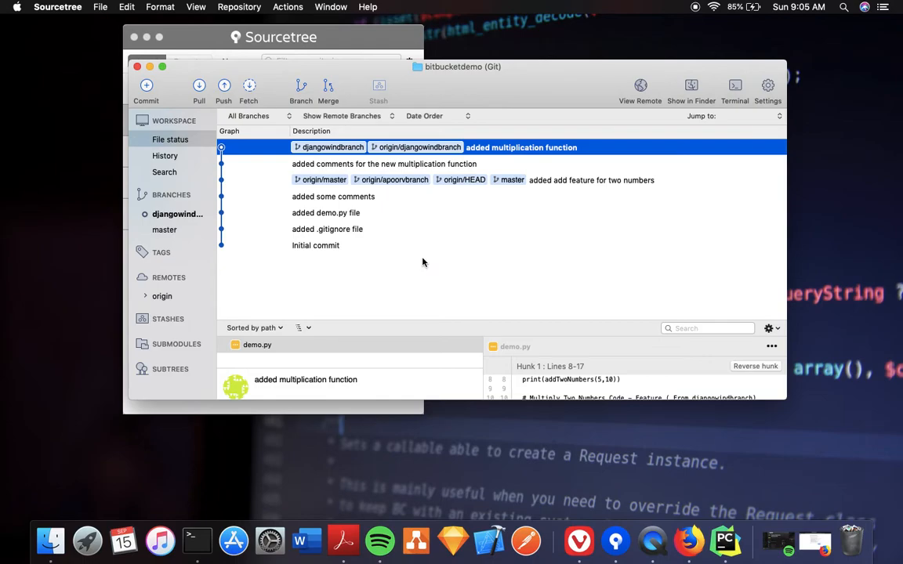
Select the master branch in history and grant keychain access with the login password
{"action": "key", "text": "ctrl+Right"}
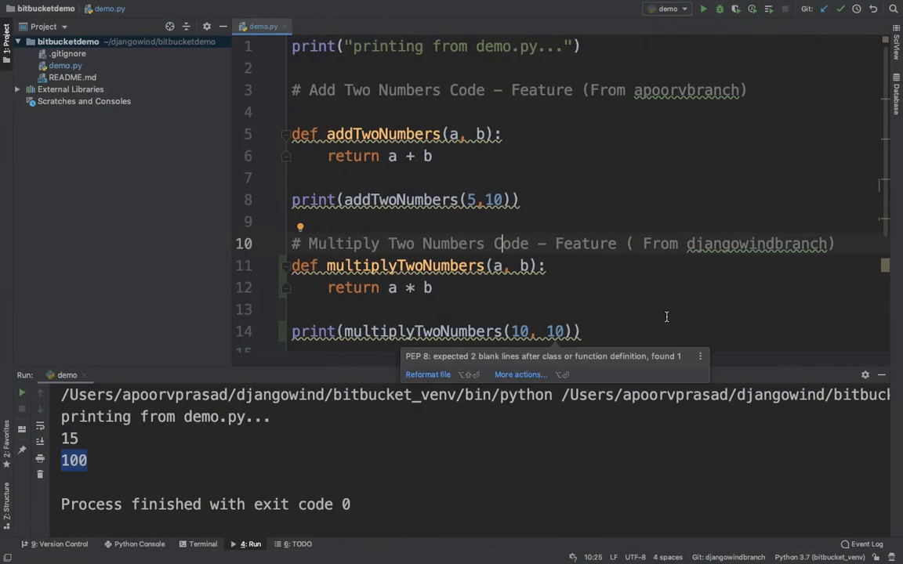
{"action": "key", "text": "ctrl+Left"}
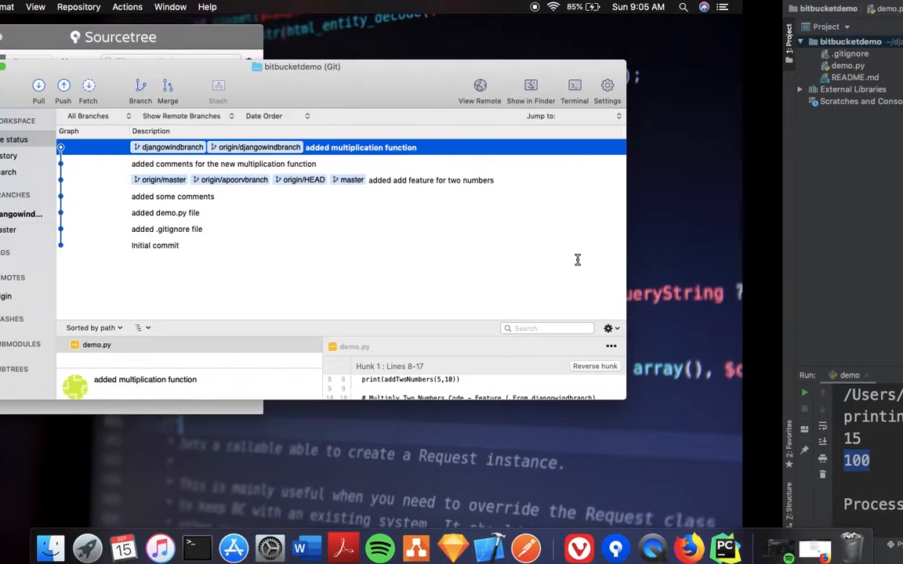
{"action": "left_click", "coordinate": [166, 232]}
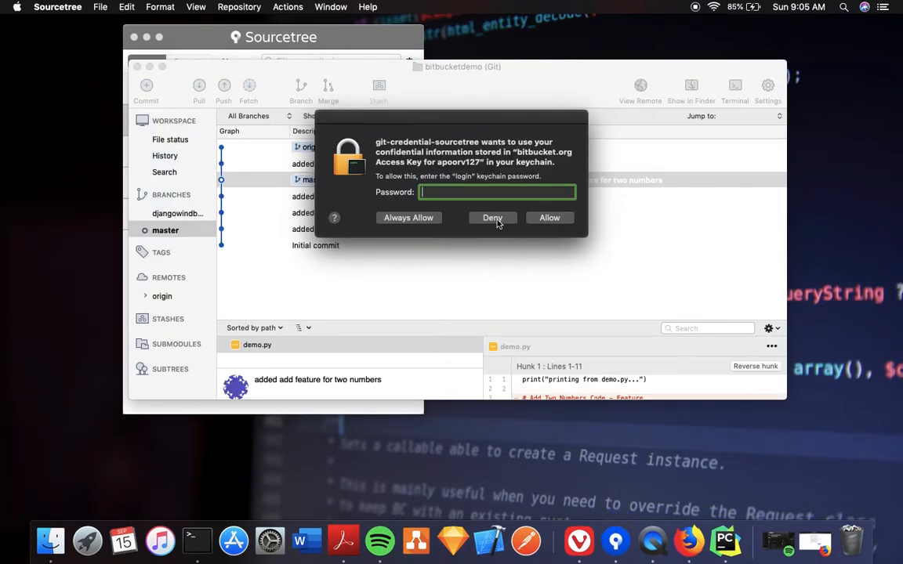
{"action": "type", "text": "••"}
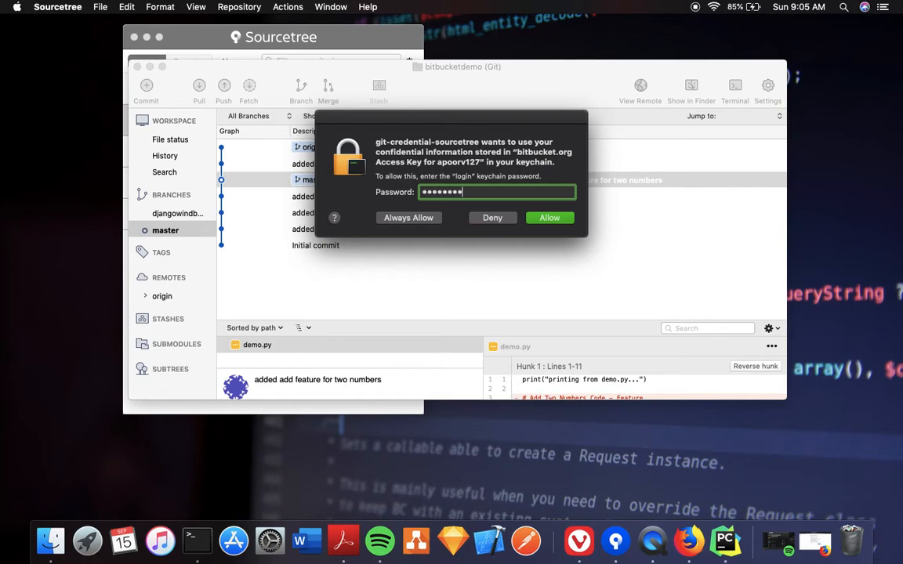
{"action": "key", "text": "Return"}
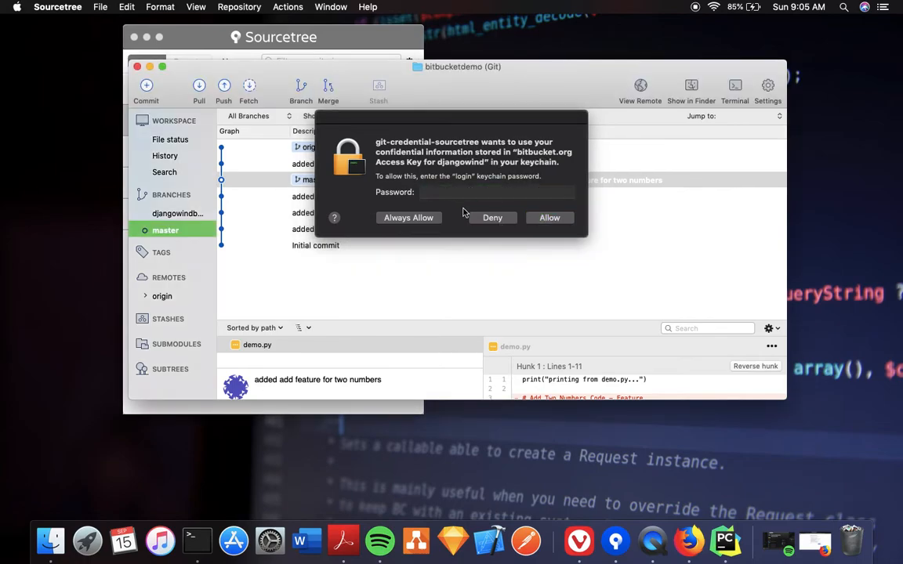
{"action": "left_click", "coordinate": [471, 218]}
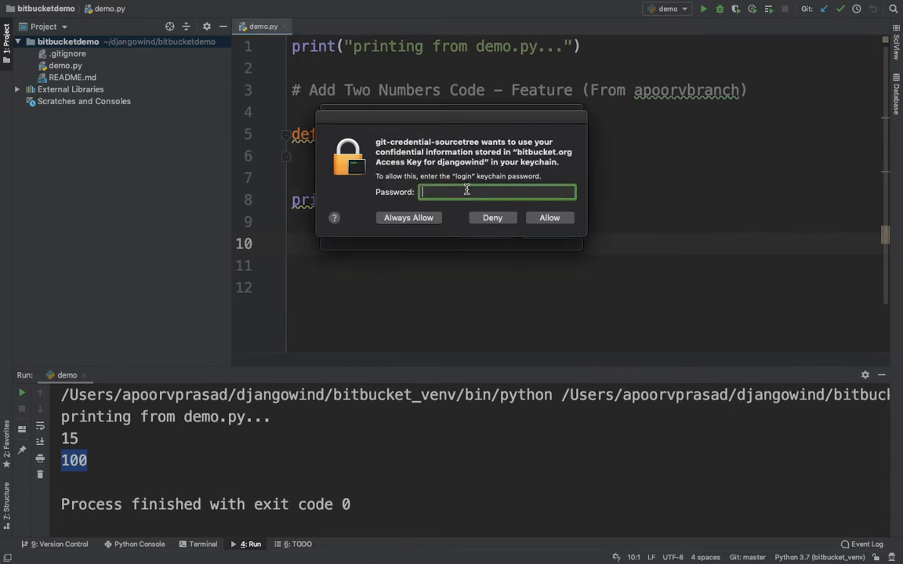
Submit the login keychain password and dismiss the extra password request
{"action": "type", "text": "••••••••••••••"}
{"action": "key", "text": "Return"}
{"action": "left_click", "coordinate": [475, 237]}
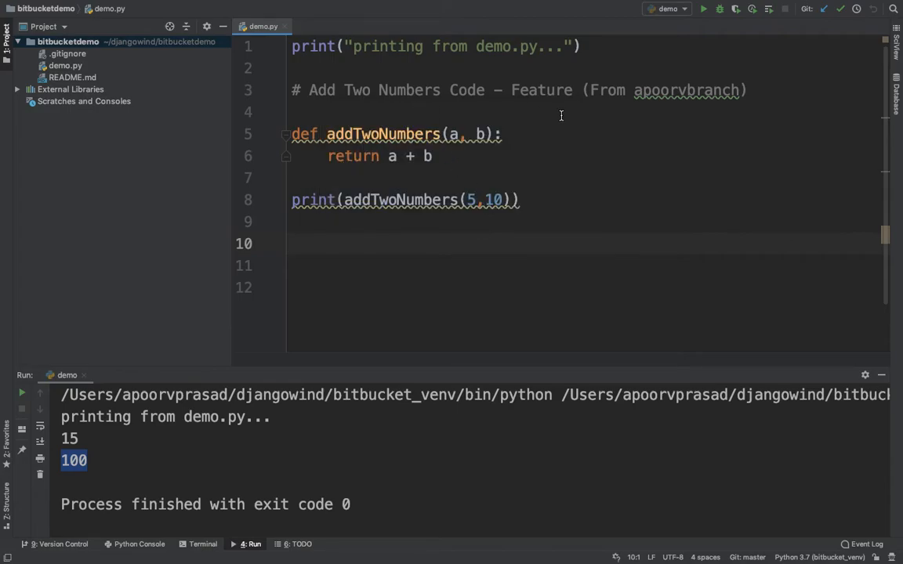
Compare demo.py in the editor with the multiplication commit in Sourcetree before returning to the browser
{"action": "left_click_drag", "start_coordinate": [633, 93], "coordinate": [736, 93]}
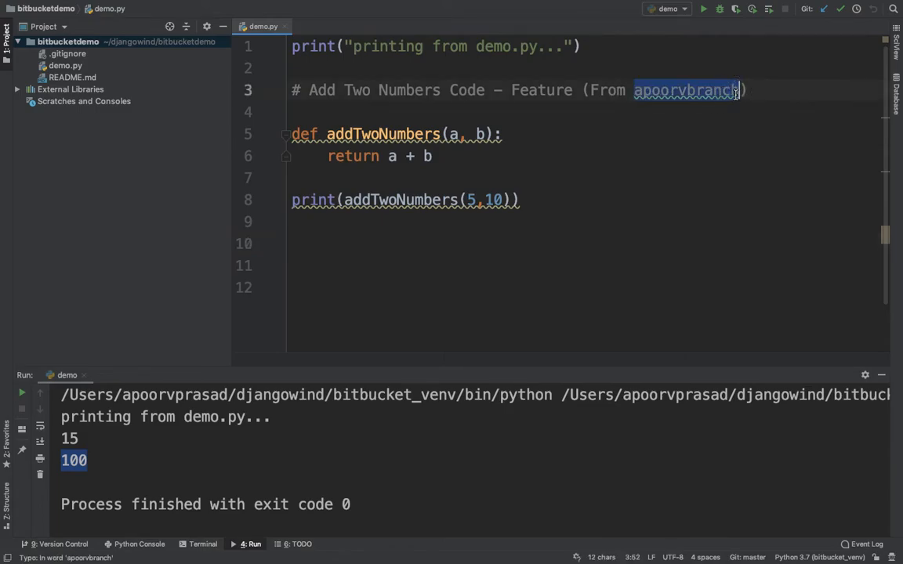
{"action": "key", "text": "super+Tab"}
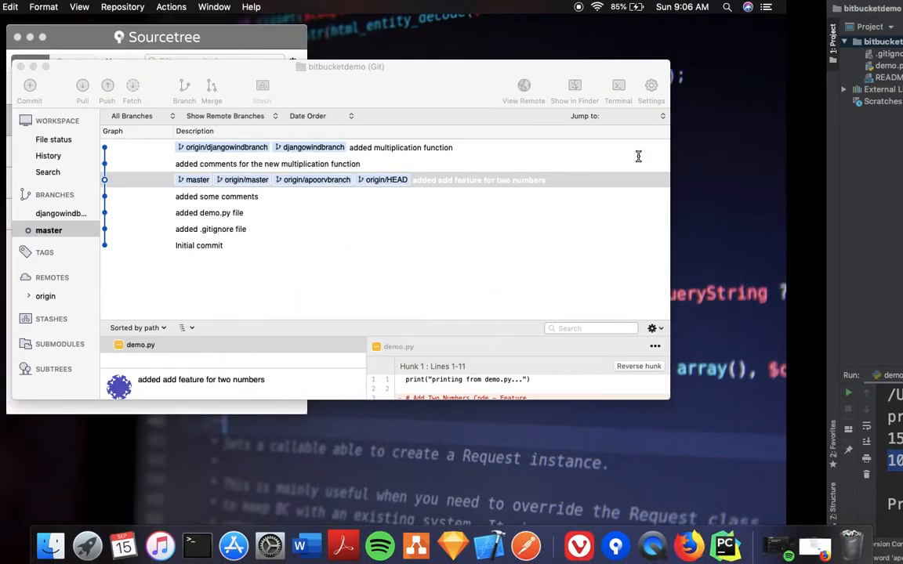
{"action": "left_click", "coordinate": [447, 147]}
{"action": "key", "text": "super+Tab"}
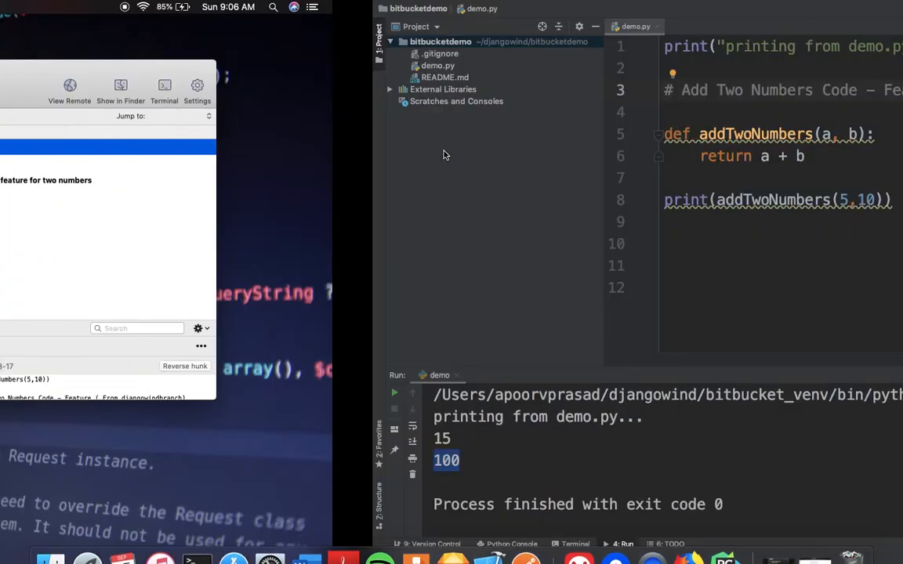
{"action": "left_click", "coordinate": [577, 223]}
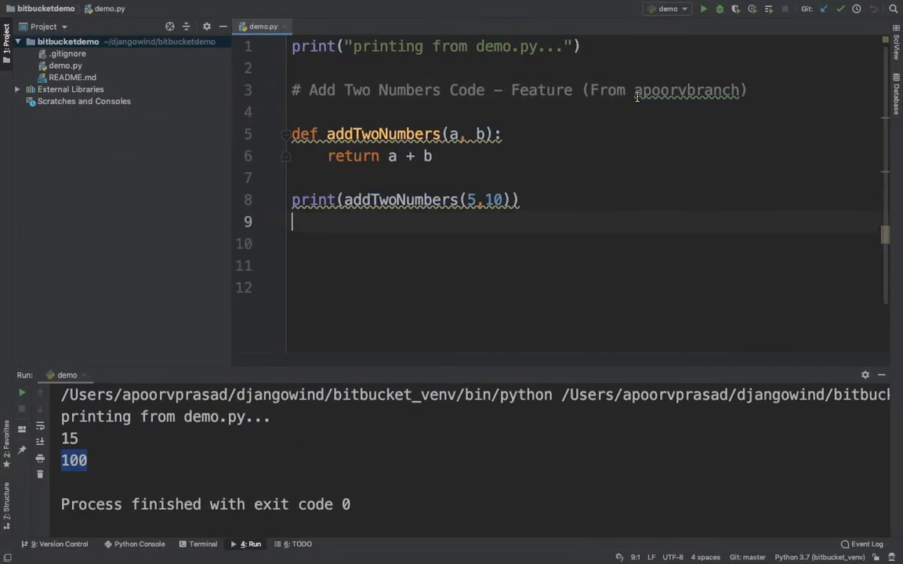
{"action": "mouse_move", "coordinate": [638, 92]}
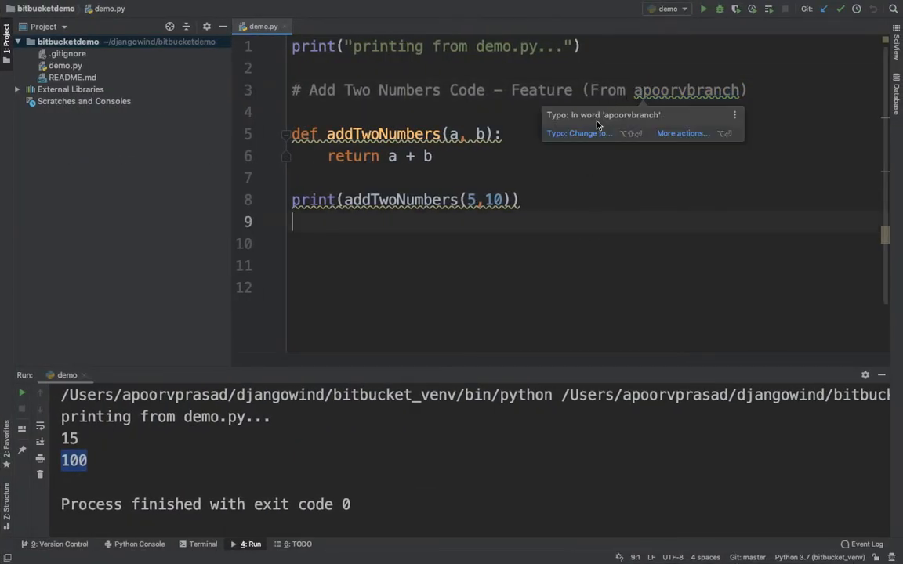
{"action": "left_click", "coordinate": [562, 180]}
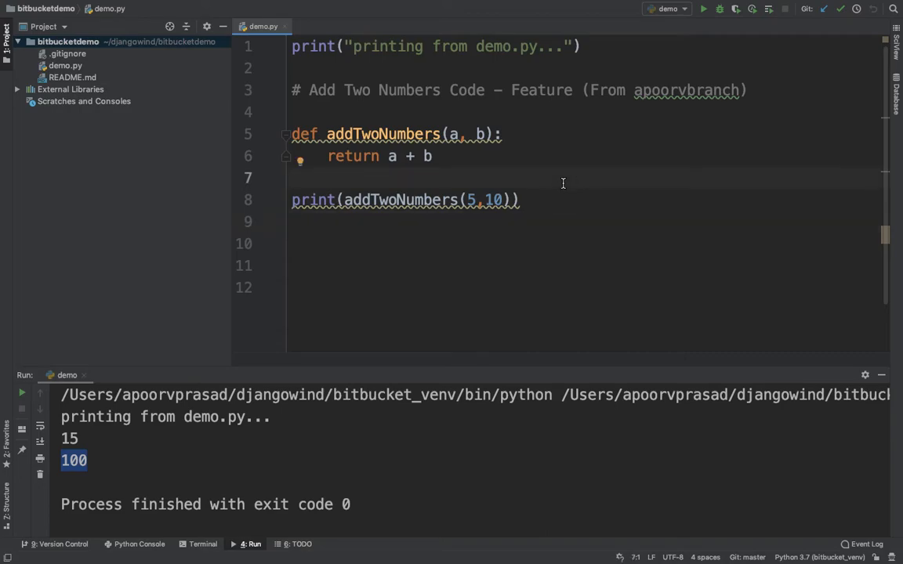
{"action": "left_click_drag", "start_coordinate": [631, 90], "coordinate": [737, 86]}
{"action": "left_click", "coordinate": [649, 168]}
{"action": "key", "text": "ctrl+Left"}
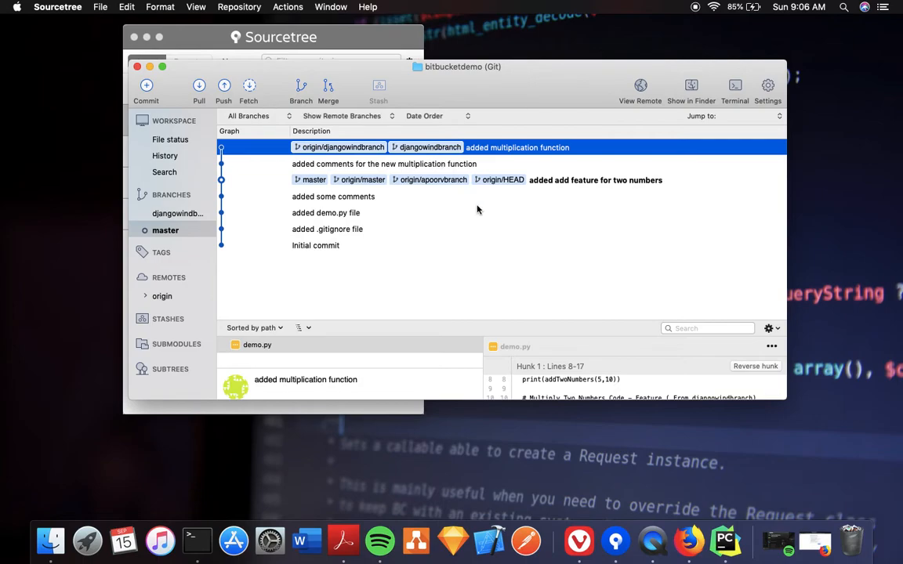
{"action": "key", "text": "ctrl+Right"}
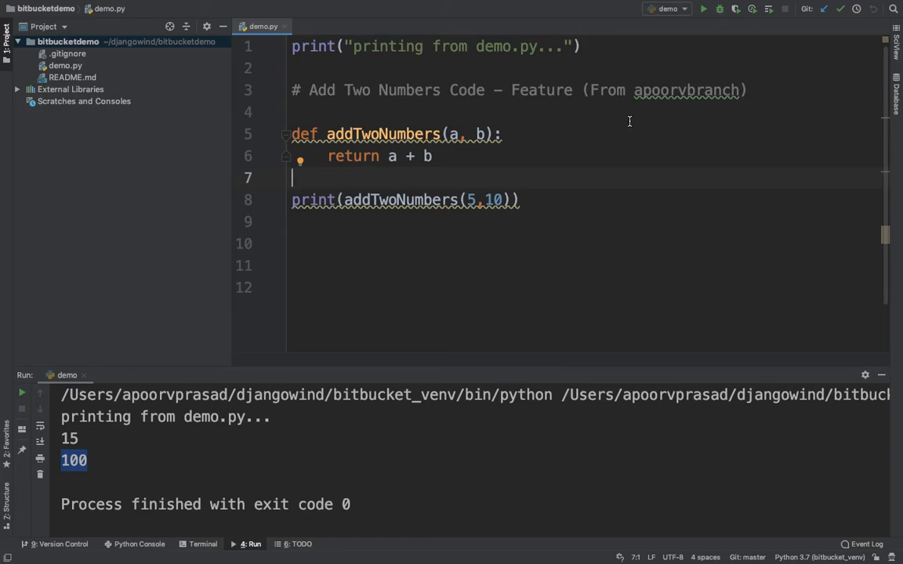
{"action": "left_click", "coordinate": [632, 196]}
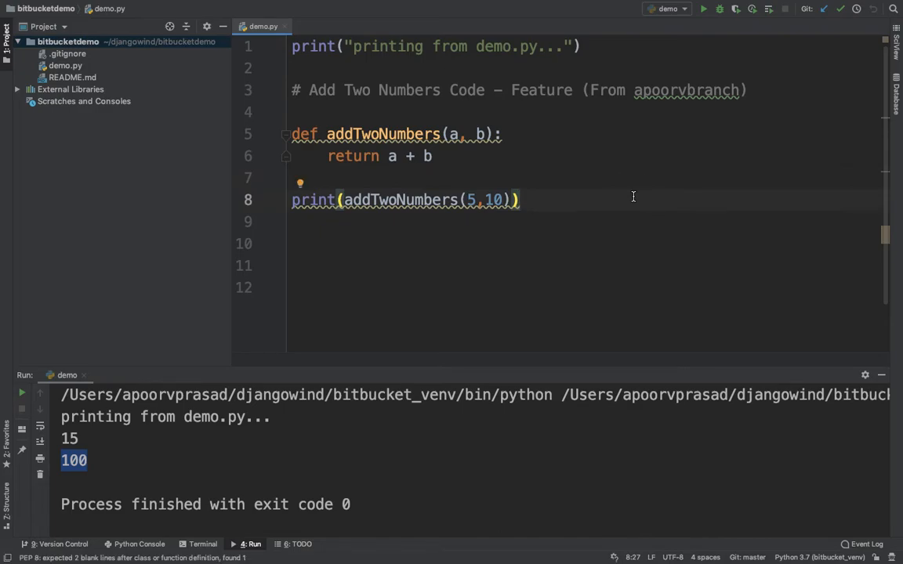
{"action": "key", "text": "ctrl+Right"}
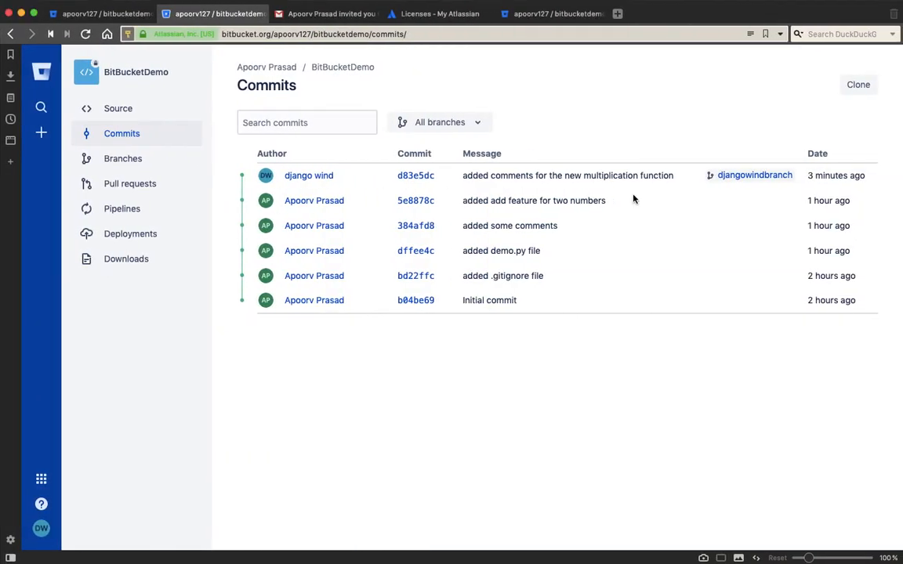
Inspect commit d83e5dc's details, then return to the repository's commit list
{"action": "left_click", "coordinate": [416, 176]}
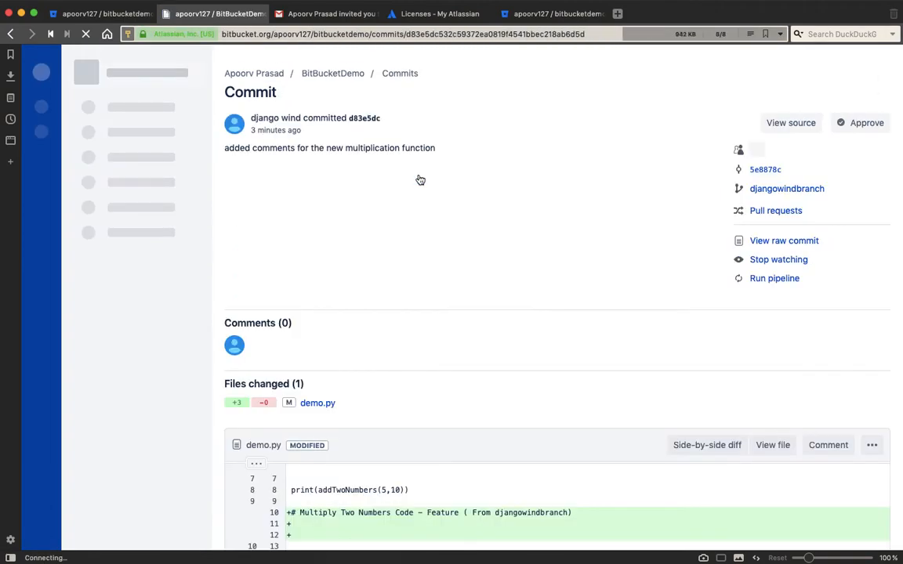
{"action": "left_click", "coordinate": [107, 14]}
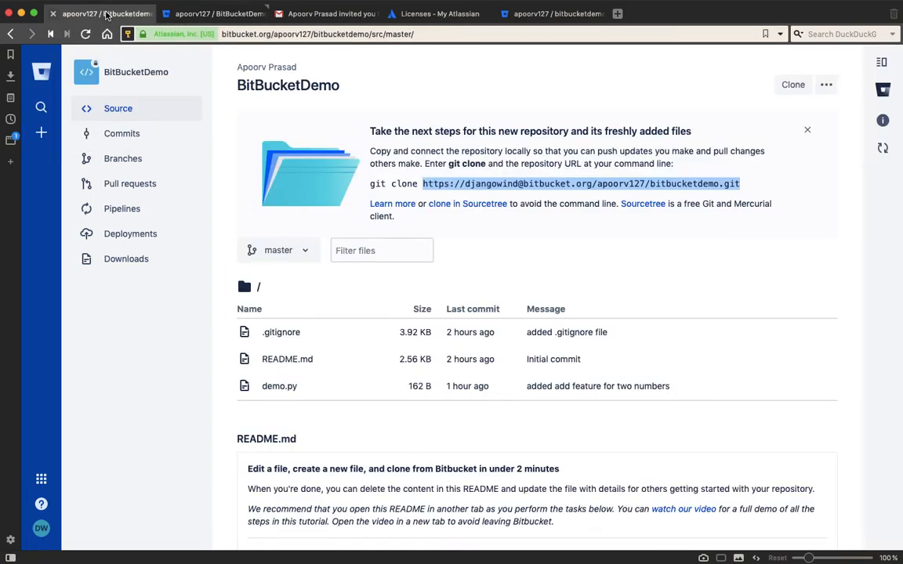
{"action": "key", "text": "ctrl+Left"}
{"action": "key", "text": "ctrl+Left"}
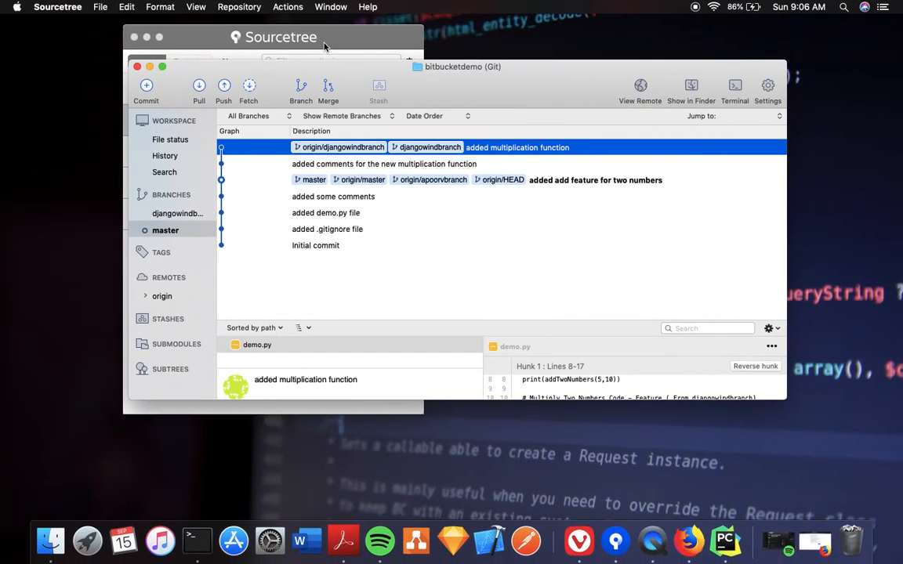
{"action": "key", "text": "ctrl+Left"}
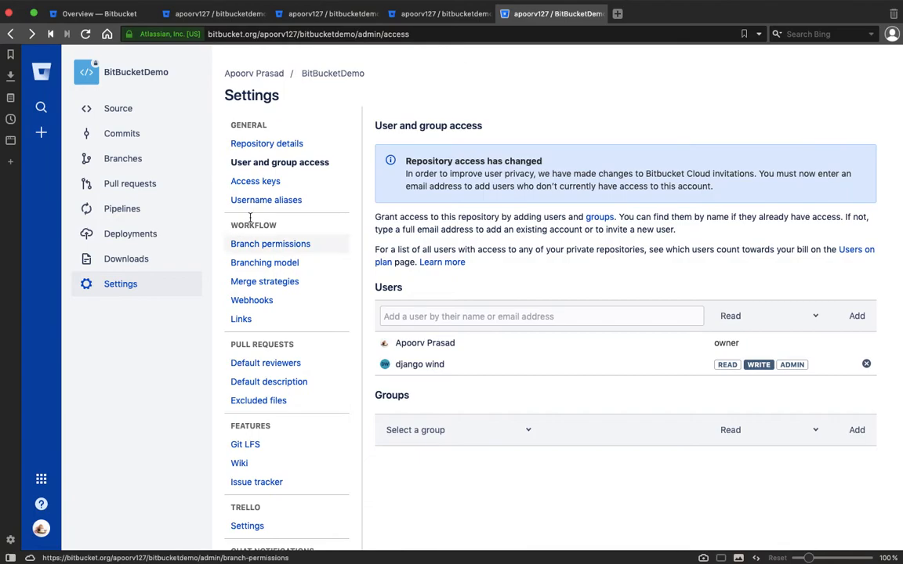
{"action": "left_click", "coordinate": [141, 132]}
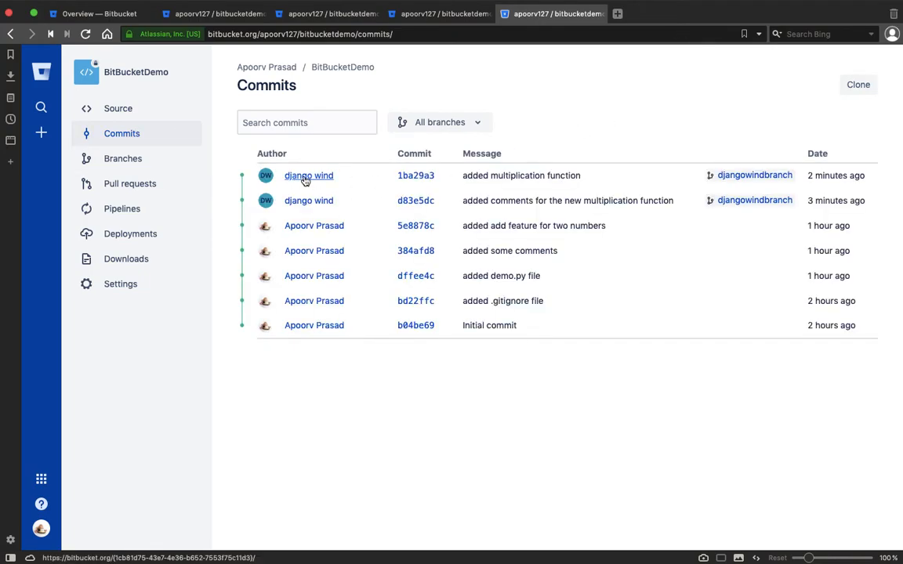
Open commit 1ba29a3 and check which pull requests include it, closing the indexing notice
{"action": "left_click", "coordinate": [418, 179]}
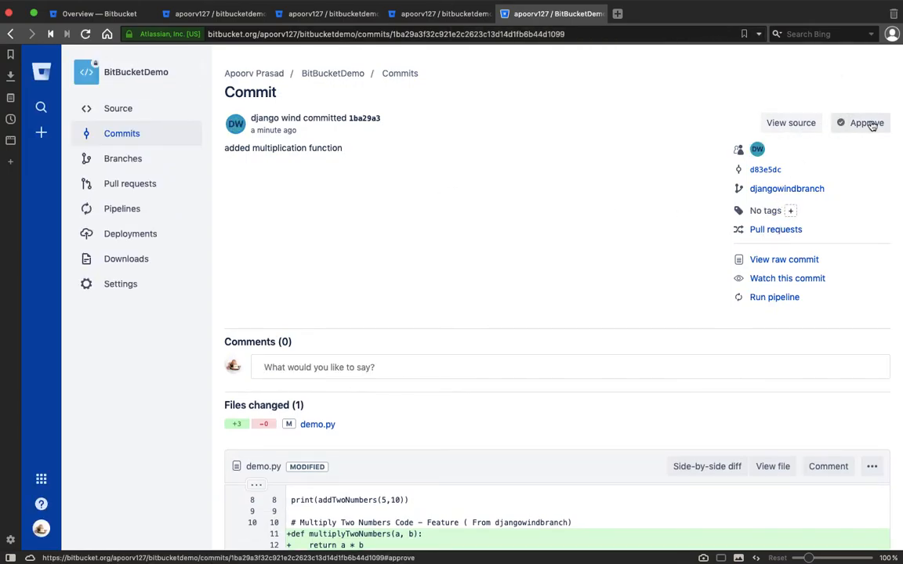
{"action": "left_click", "coordinate": [786, 229]}
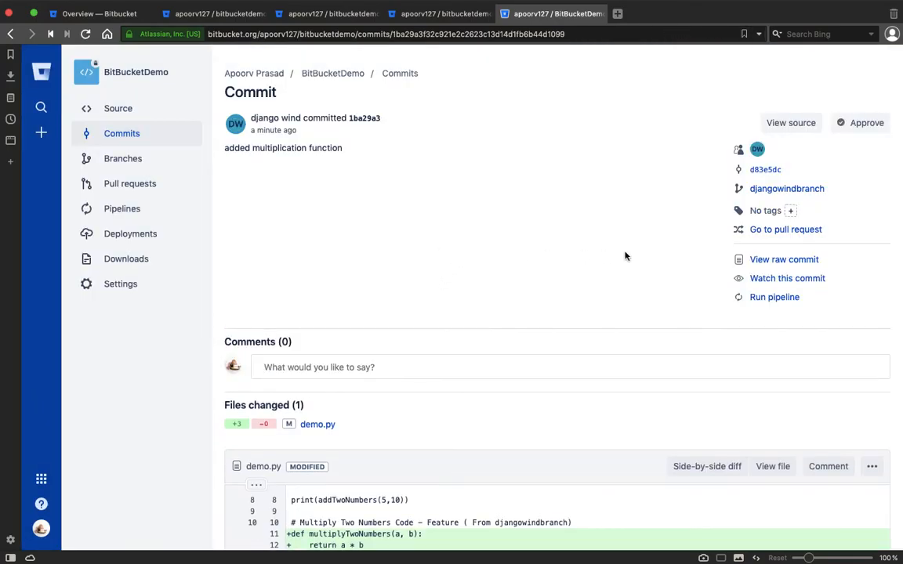
{"action": "left_click", "coordinate": [779, 231]}
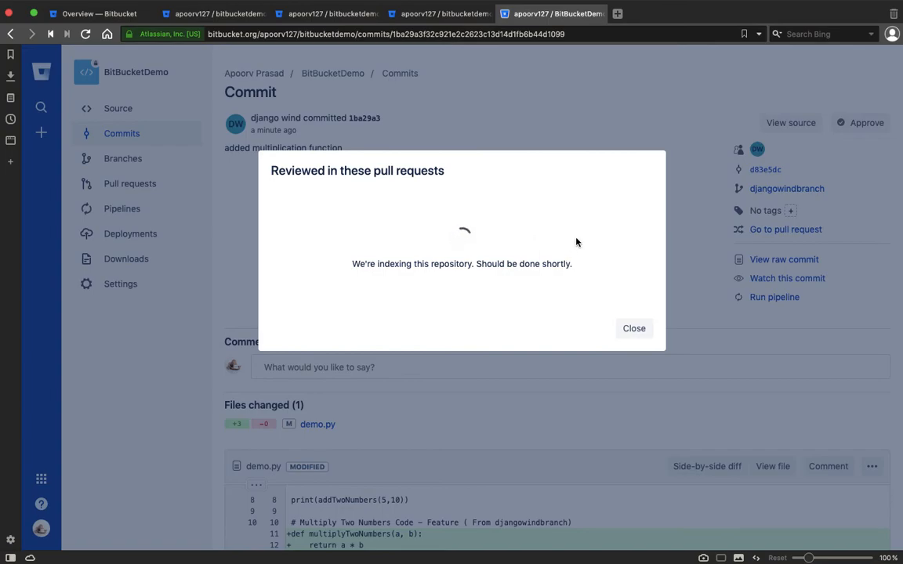
{"action": "left_click_drag", "start_coordinate": [358, 265], "coordinate": [364, 265]}
{"action": "left_click", "coordinate": [628, 329]}
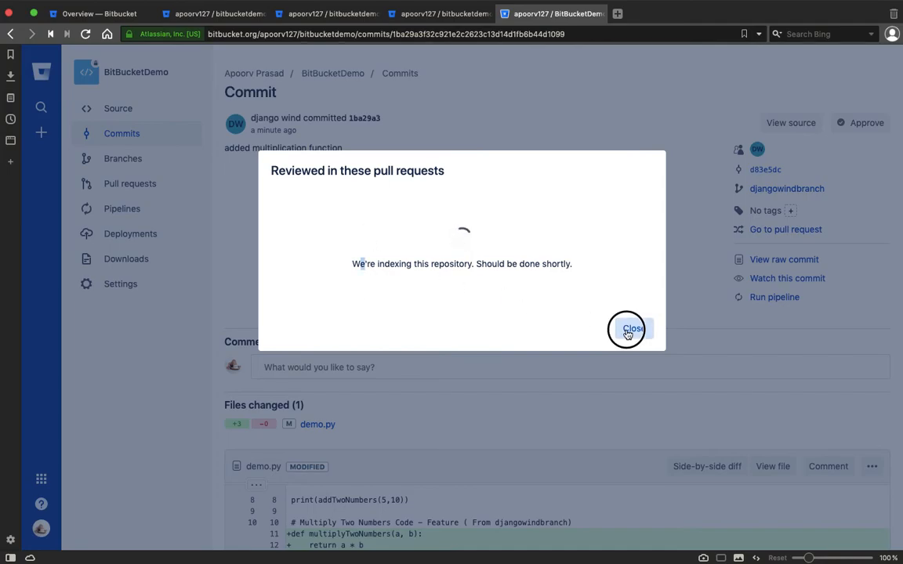
{"action": "scroll", "coordinate": [544, 276], "scroll_direction": "down", "scroll_amount": 3}
{"action": "scroll", "coordinate": [600, 276], "scroll_direction": "up", "scroll_amount": 4}
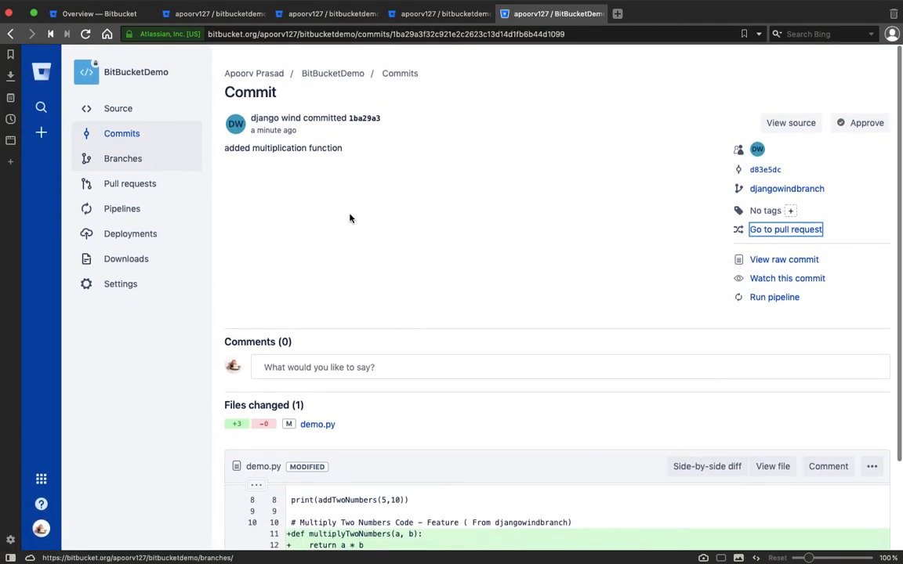
{"action": "key", "text": "ctrl+Right"}
{"action": "key", "text": "ctrl+Right"}
{"action": "key", "text": "ctrl+Right"}
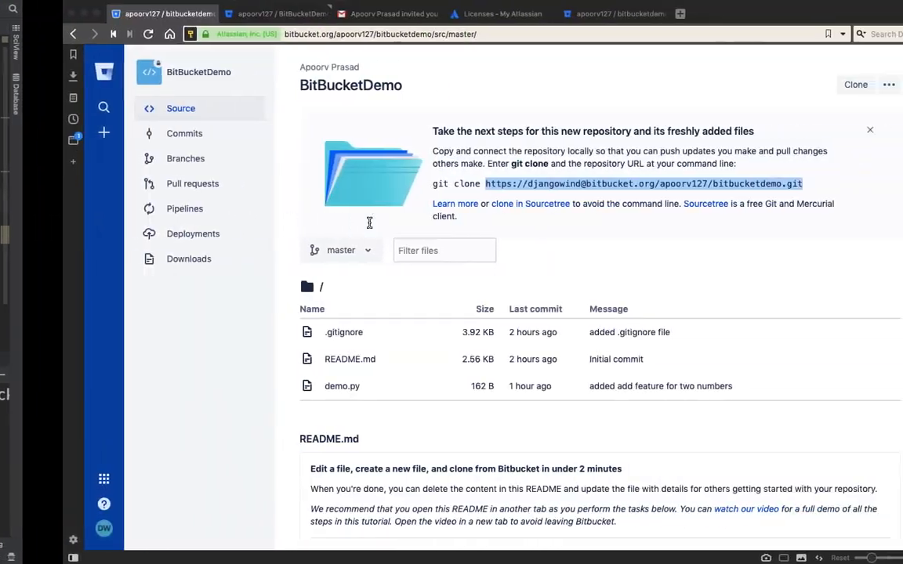
Recheck commit 1ba29a3's pull request lookup, dismiss the notices, and return to Commits
{"action": "left_click", "coordinate": [143, 145]}
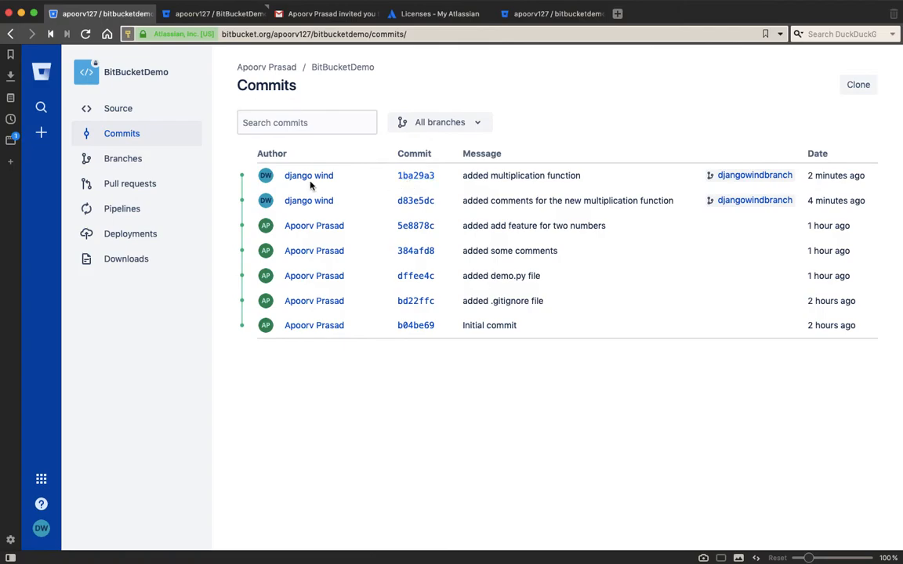
{"action": "left_click", "coordinate": [433, 178]}
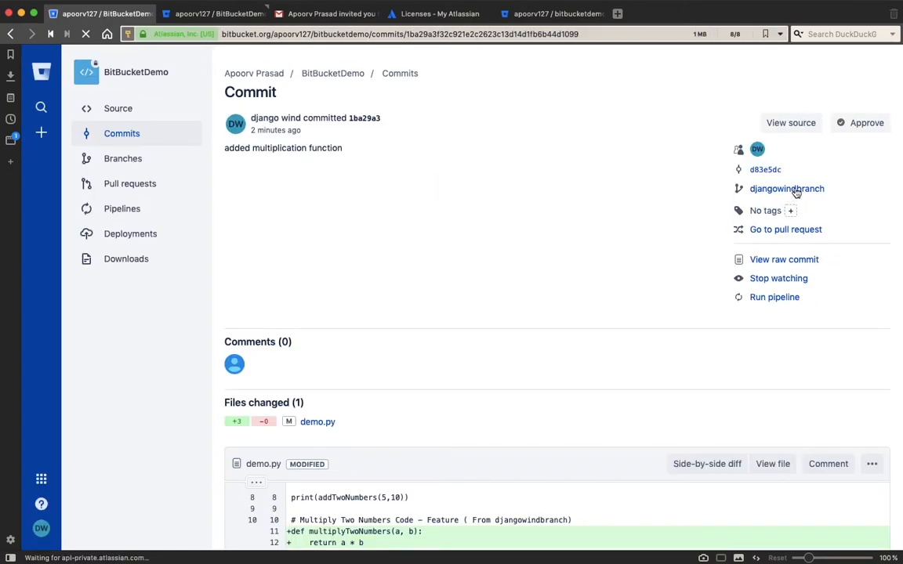
{"action": "left_click", "coordinate": [778, 228]}
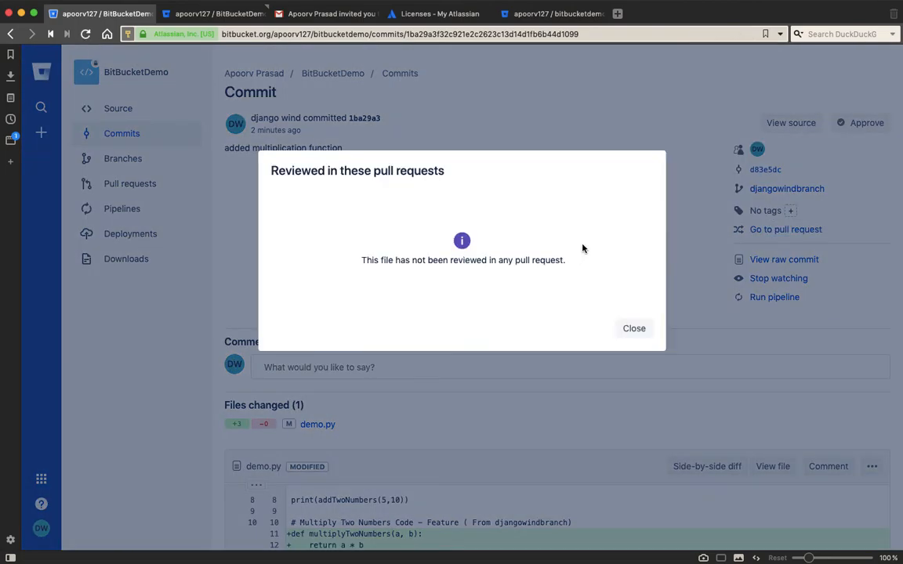
{"action": "left_click", "coordinate": [652, 158]}
{"action": "left_click", "coordinate": [632, 333]}
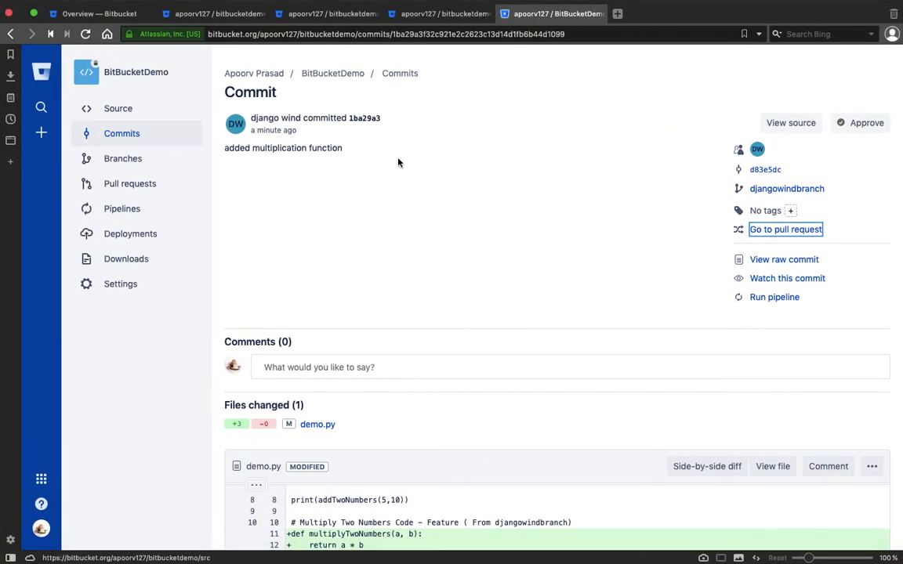
{"action": "left_click", "coordinate": [766, 230]}
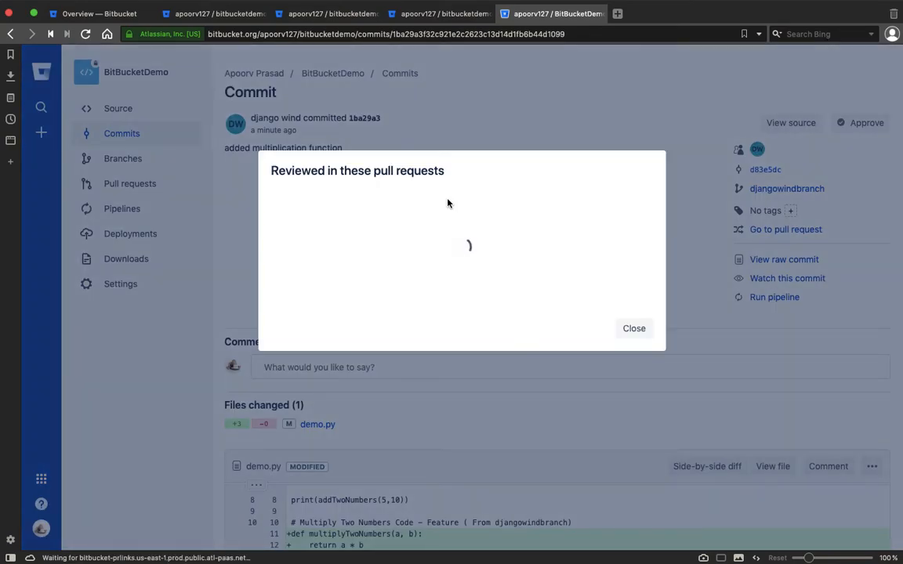
{"action": "left_click", "coordinate": [631, 329]}
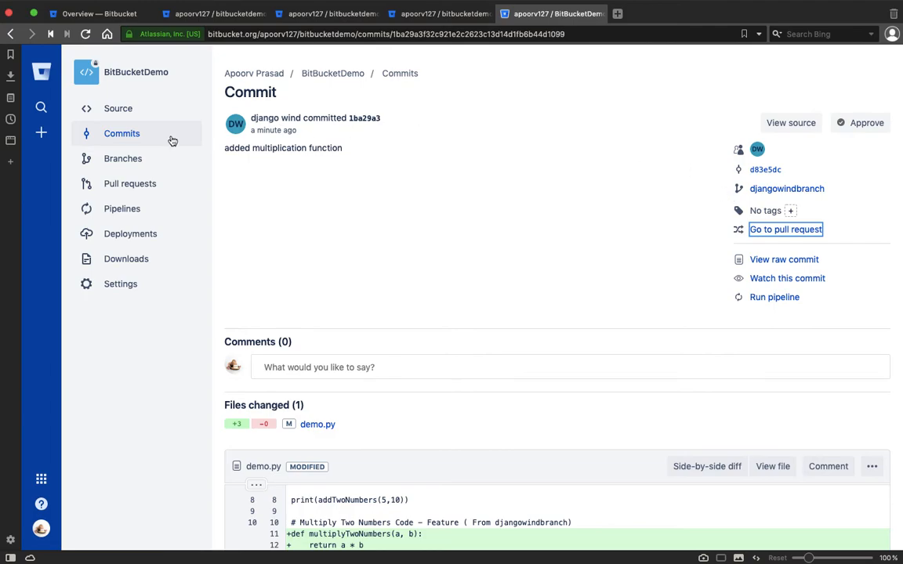
{"action": "left_click", "coordinate": [129, 138]}
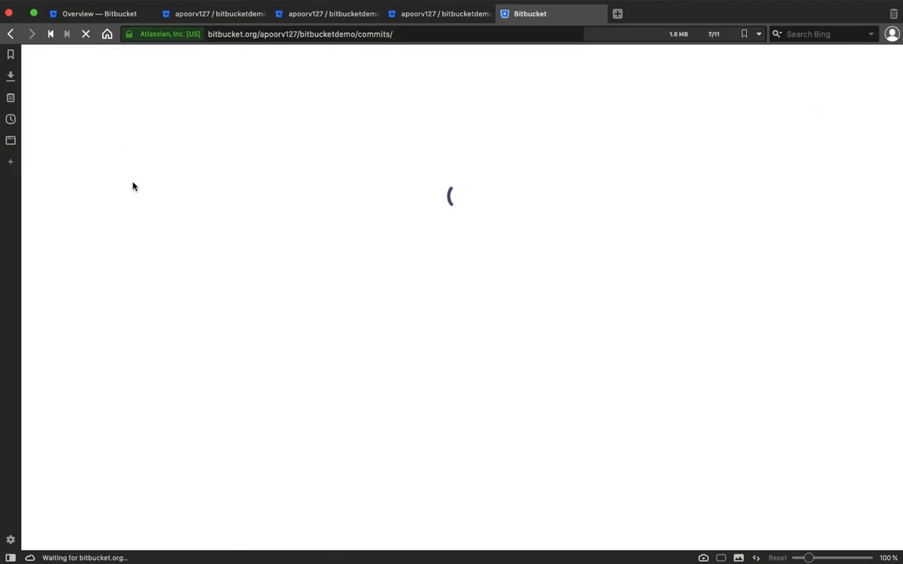
Draft a pull request with djangowindbranch as source and master as target
{"action": "left_click", "coordinate": [130, 185]}
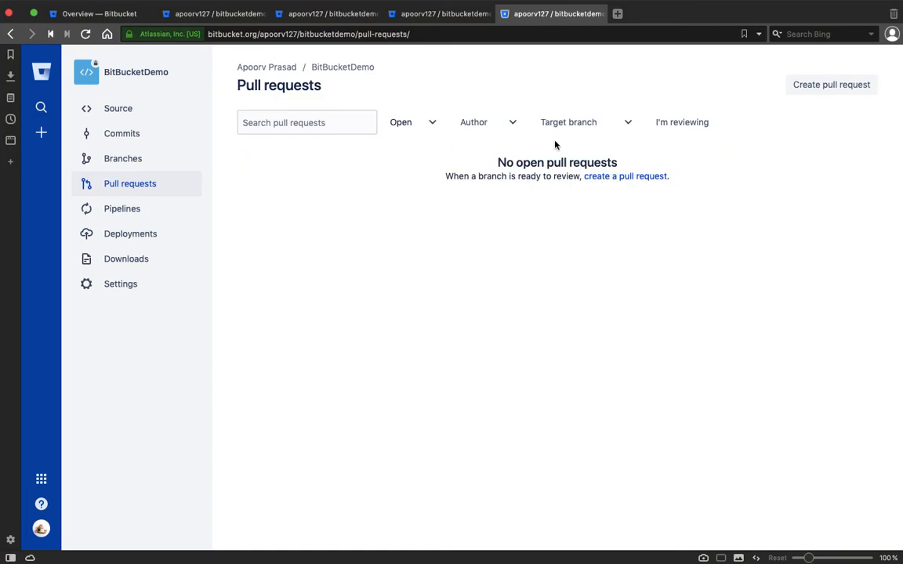
{"action": "left_click", "coordinate": [627, 177]}
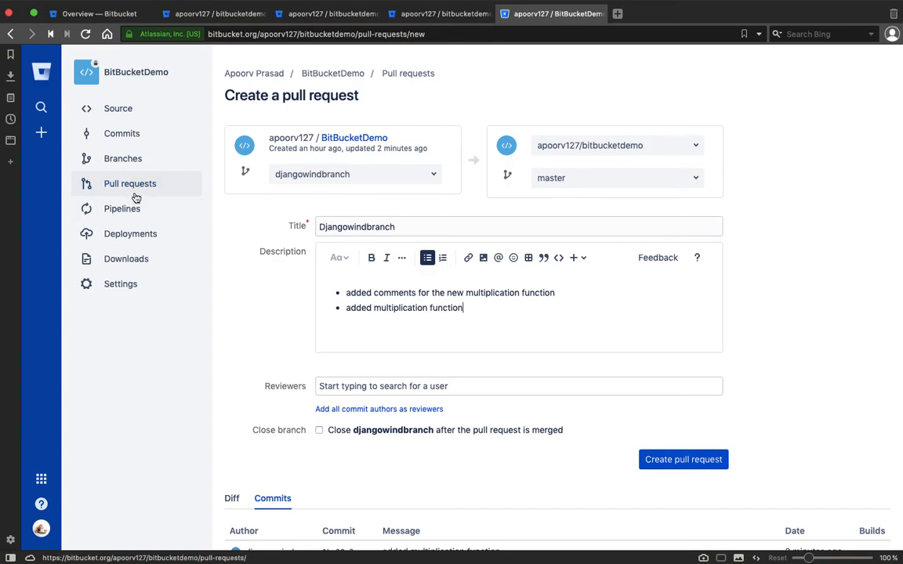
{"action": "left_click", "coordinate": [397, 179]}
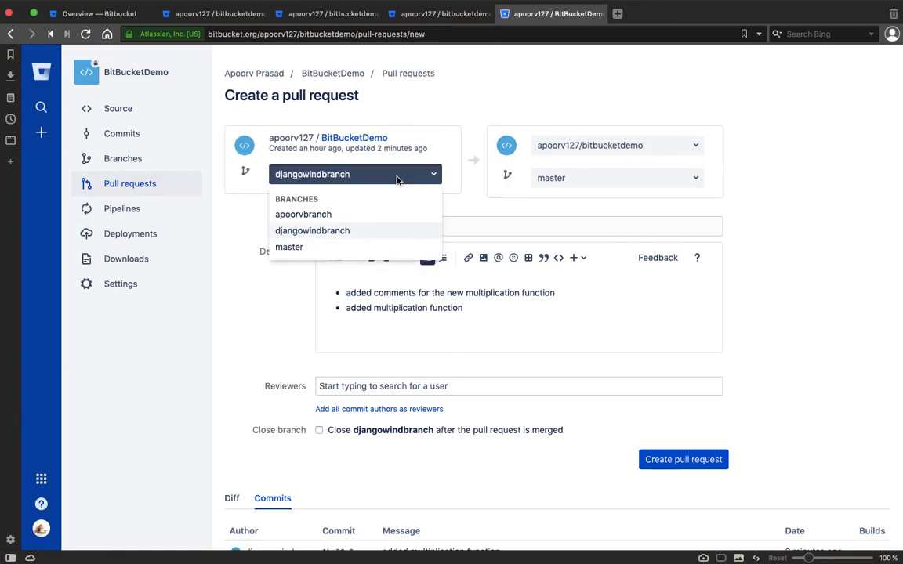
{"action": "left_click", "coordinate": [340, 232]}
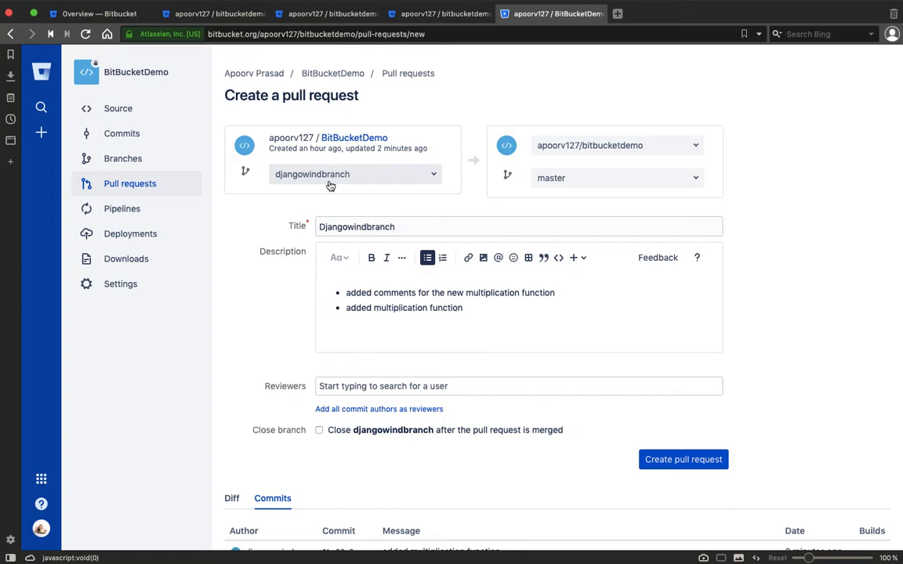
{"action": "left_click", "coordinate": [620, 179]}
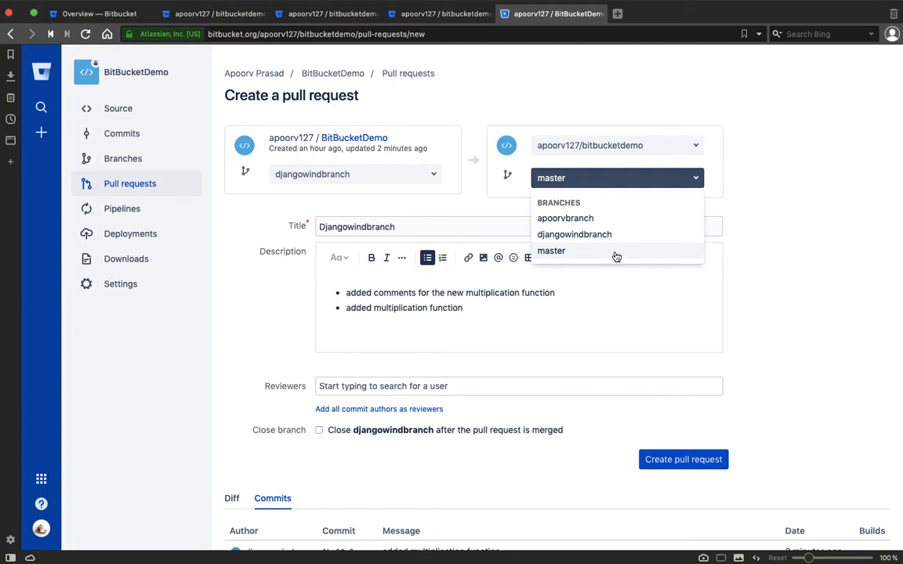
{"action": "left_click", "coordinate": [770, 223]}
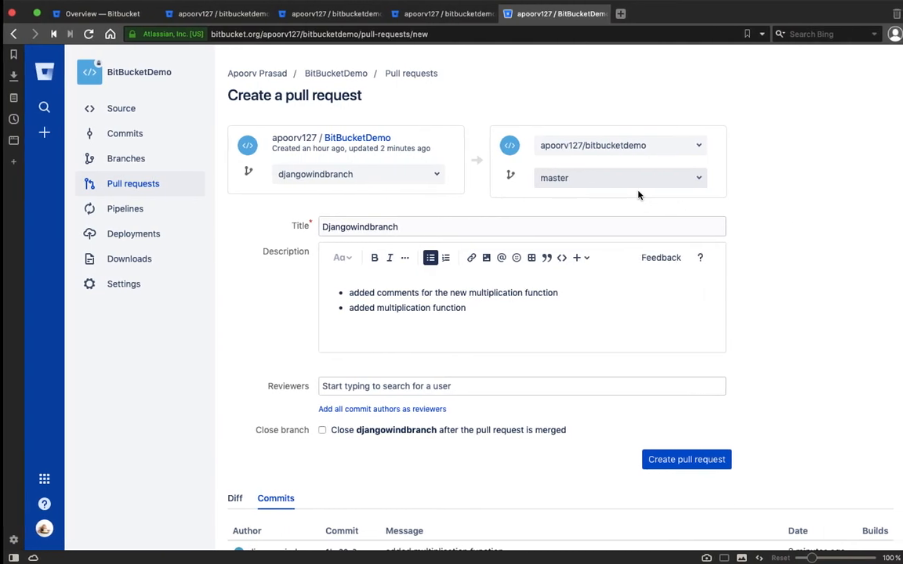
{"action": "key", "text": "ctrl+Right"}
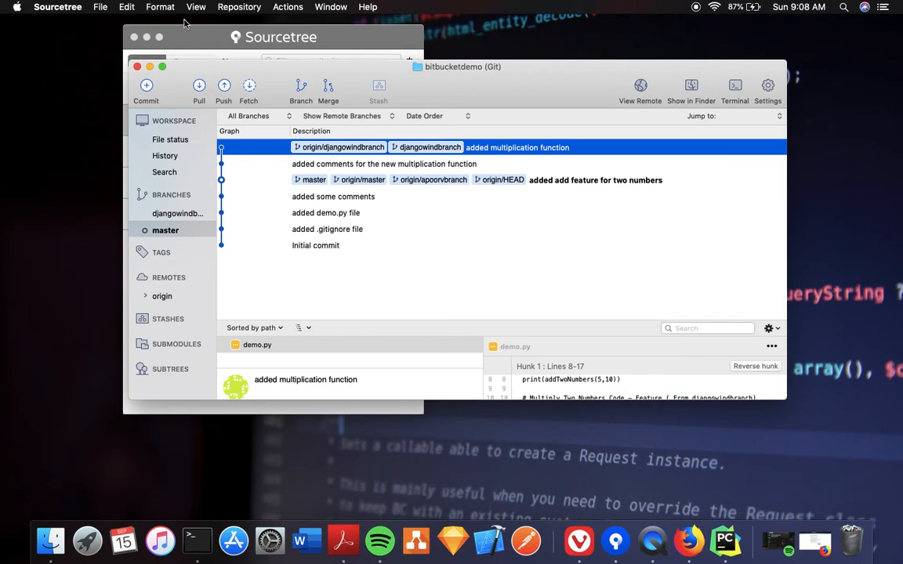
In Preferences > Accounts, make the Basic-authentication Bitbucket account the default
{"action": "left_click", "coordinate": [75, 6]}
{"action": "mouse_move", "coordinate": [93, 4]}
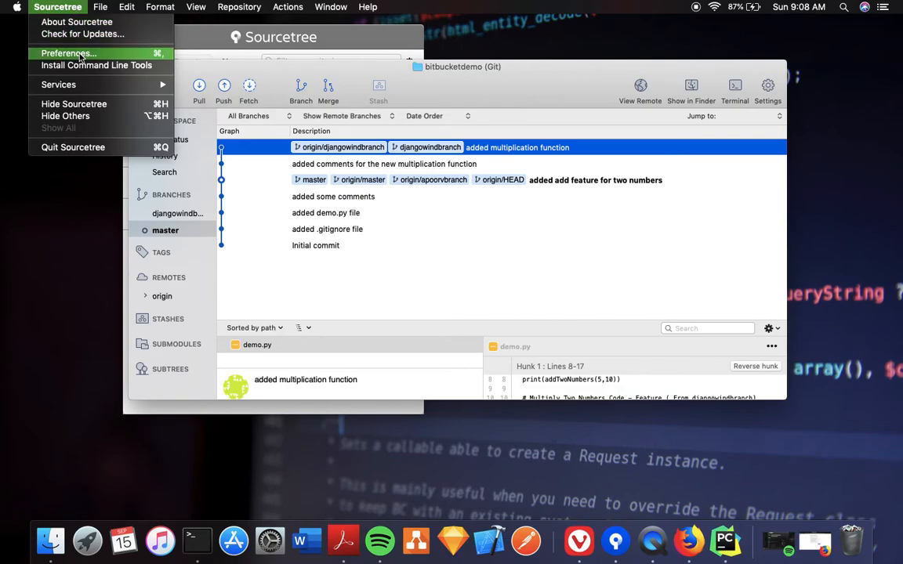
{"action": "left_click", "coordinate": [69, 53]}
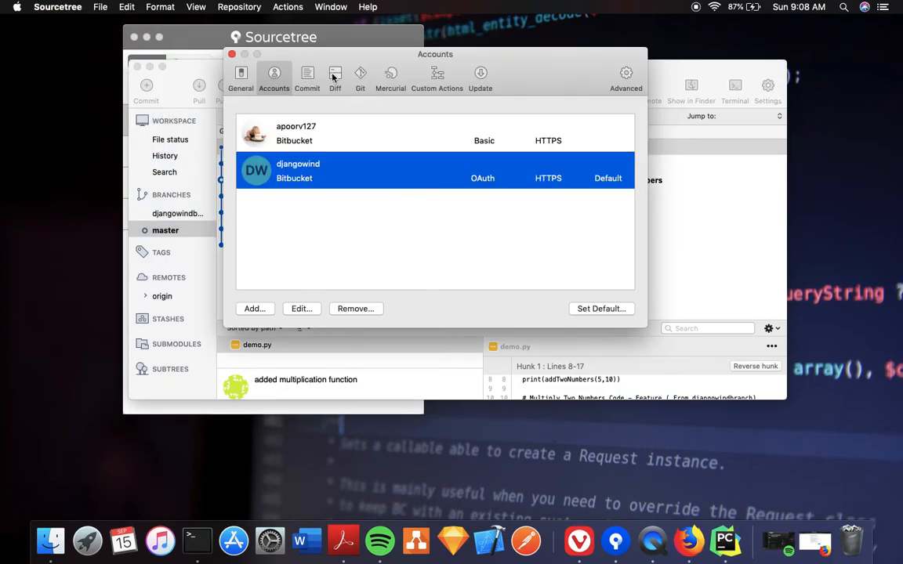
{"action": "left_click", "coordinate": [318, 127]}
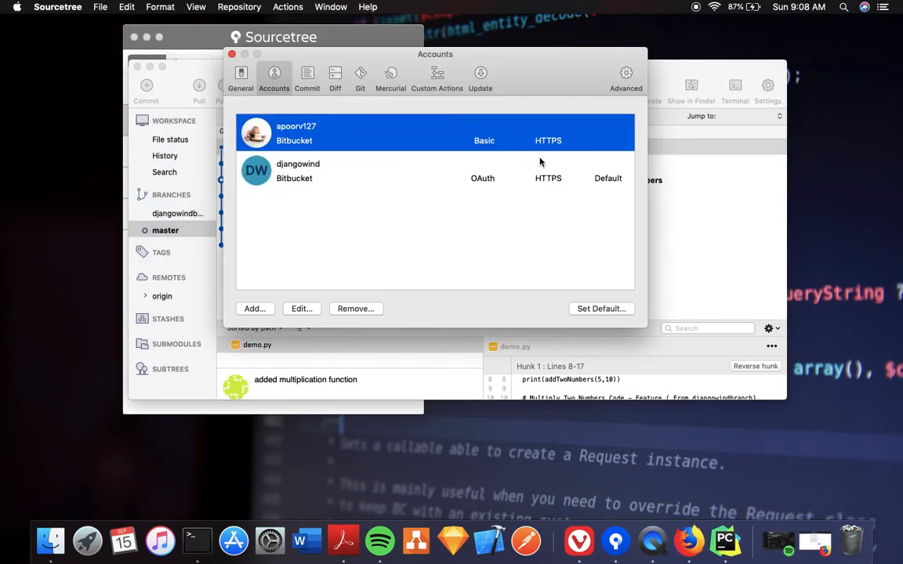
{"action": "left_click", "coordinate": [597, 309]}
Start a pull of djangowindbranch, cancel it, and deny the keychain access request
{"action": "left_click", "coordinate": [742, 222]}
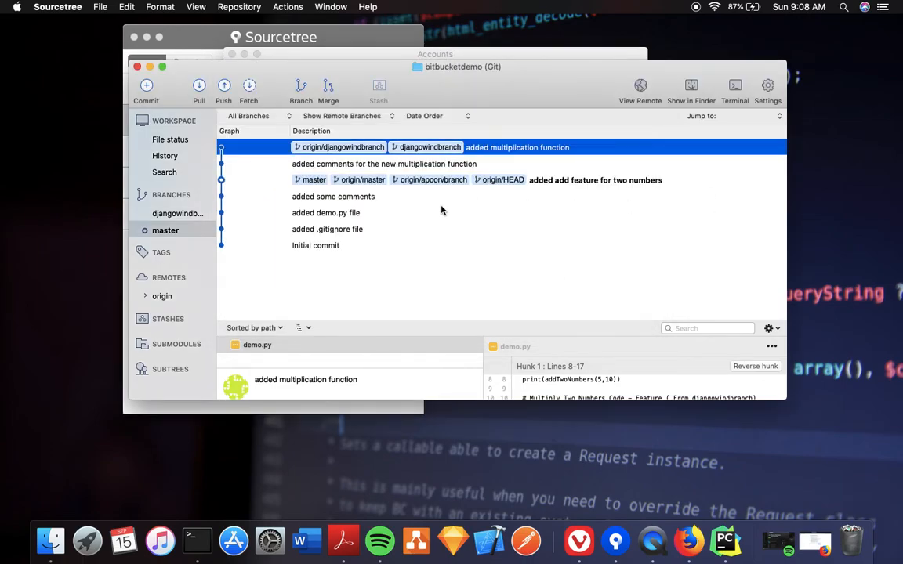
{"action": "left_click", "coordinate": [199, 88]}
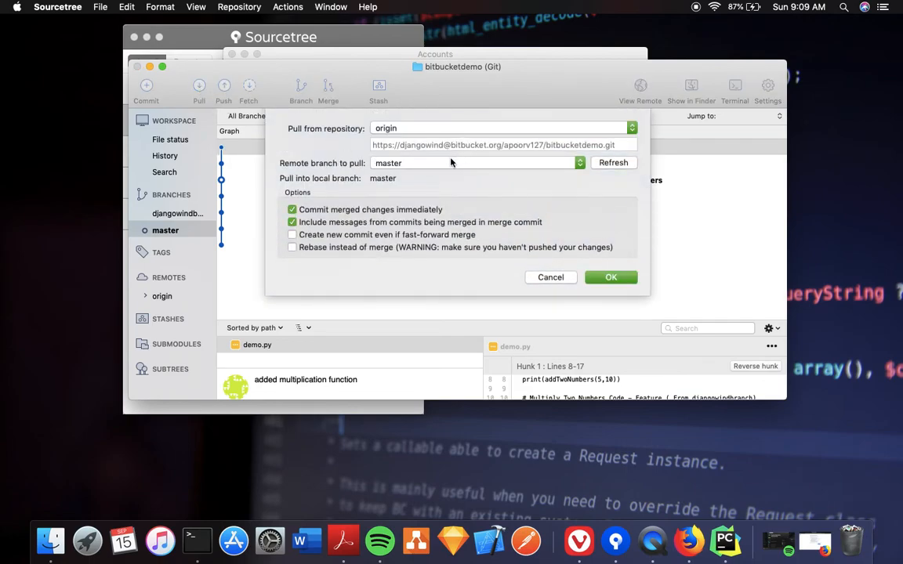
{"action": "left_click", "coordinate": [437, 164]}
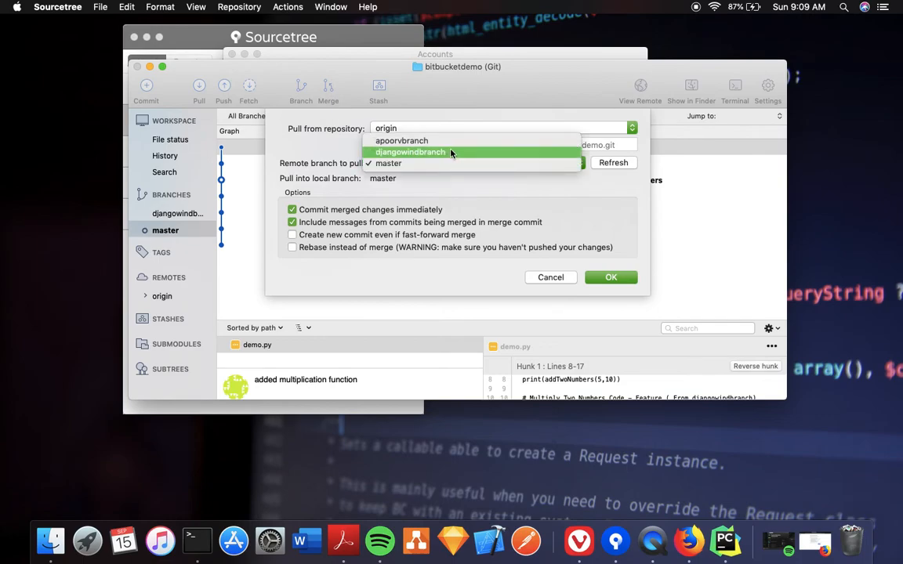
{"action": "left_click", "coordinate": [451, 153]}
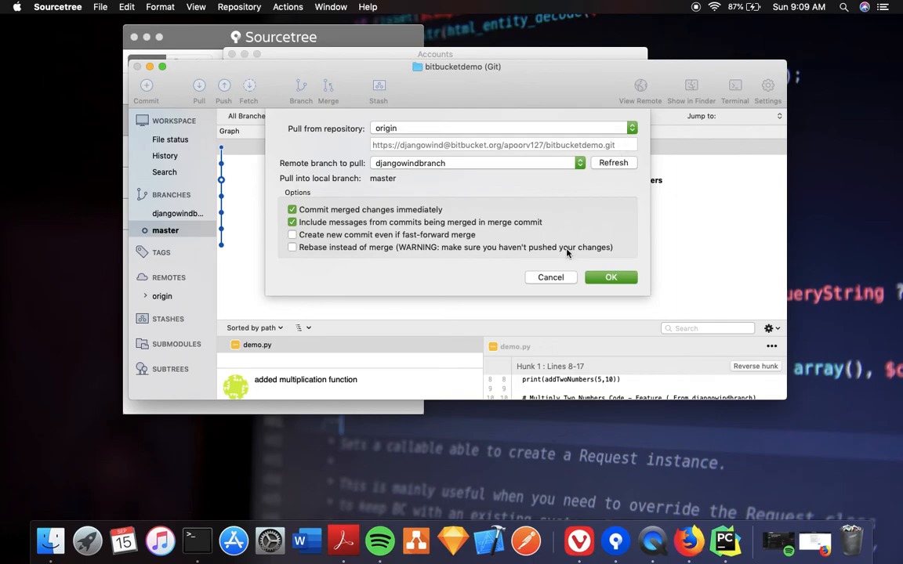
{"action": "left_click", "coordinate": [550, 277]}
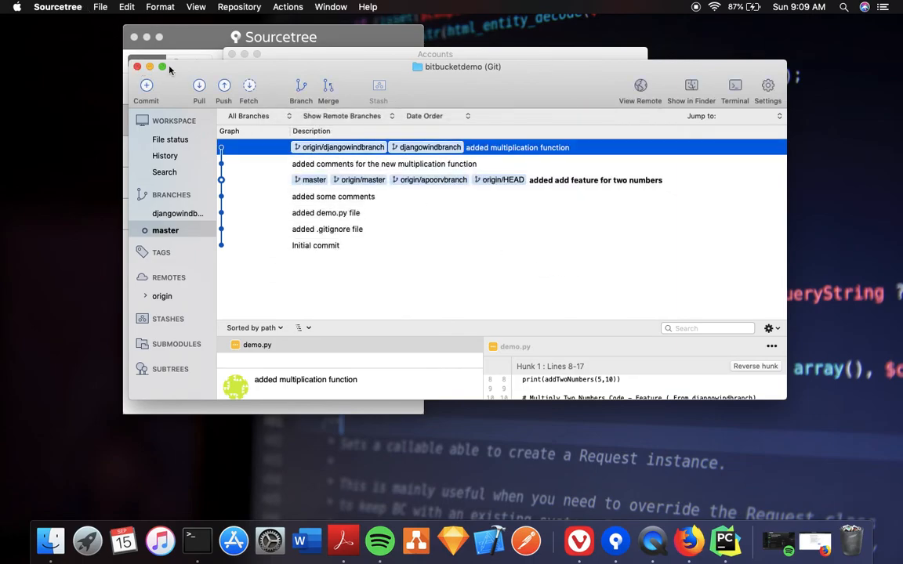
{"action": "left_click", "coordinate": [485, 216]}
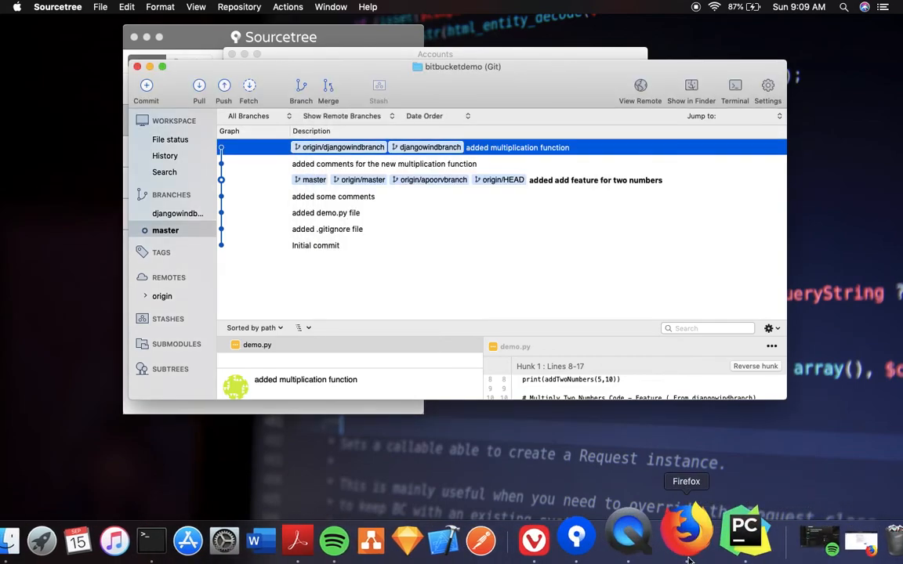
Quit Sourcetree from the Dock and answer the keychain prompts with the keychain password
{"action": "right_click", "coordinate": [619, 541]}
{"action": "left_click", "coordinate": [641, 477]}
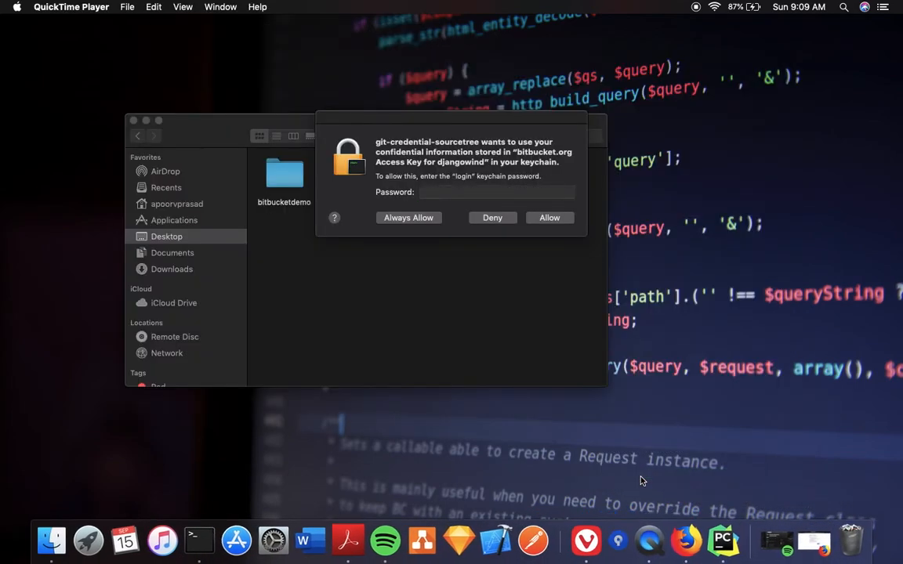
{"action": "left_click", "coordinate": [492, 226]}
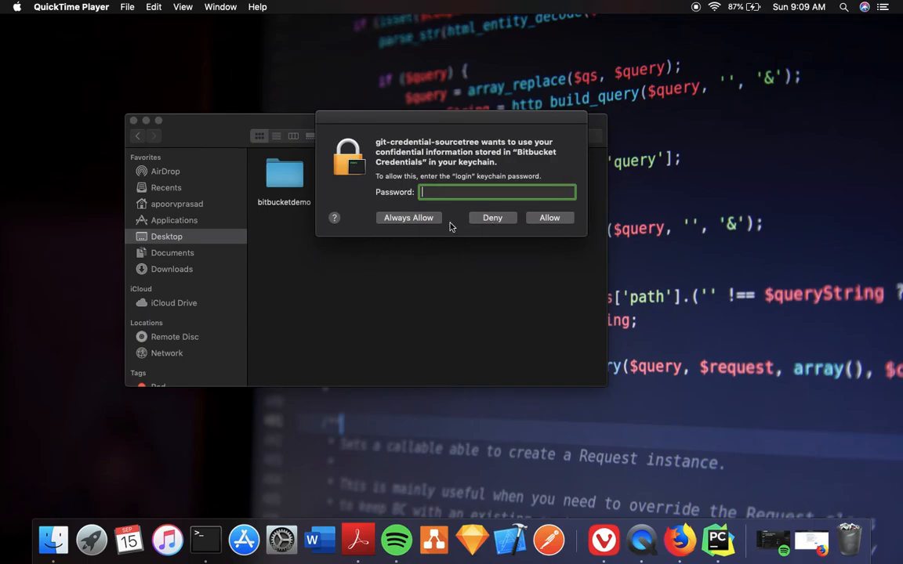
{"action": "type", "text": "•••"}
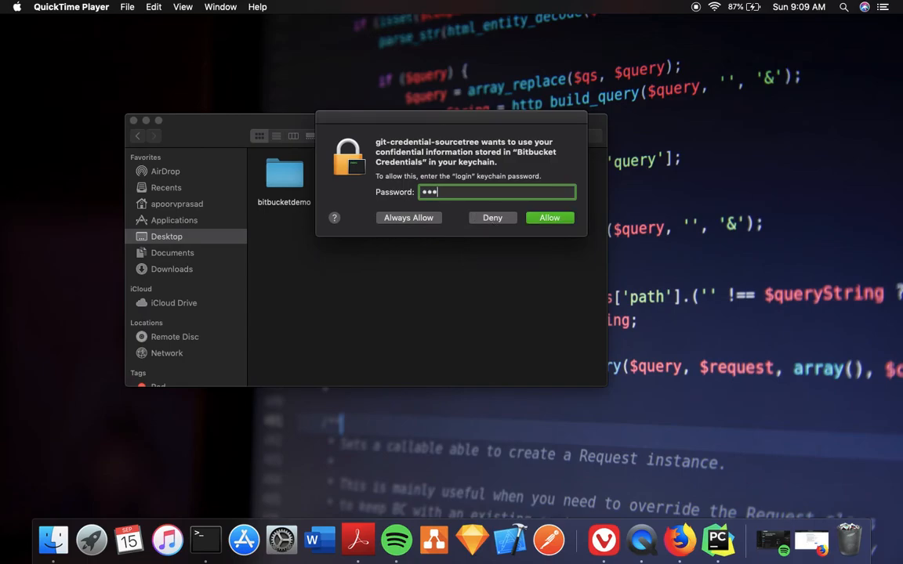
{"action": "key", "text": "Return"}
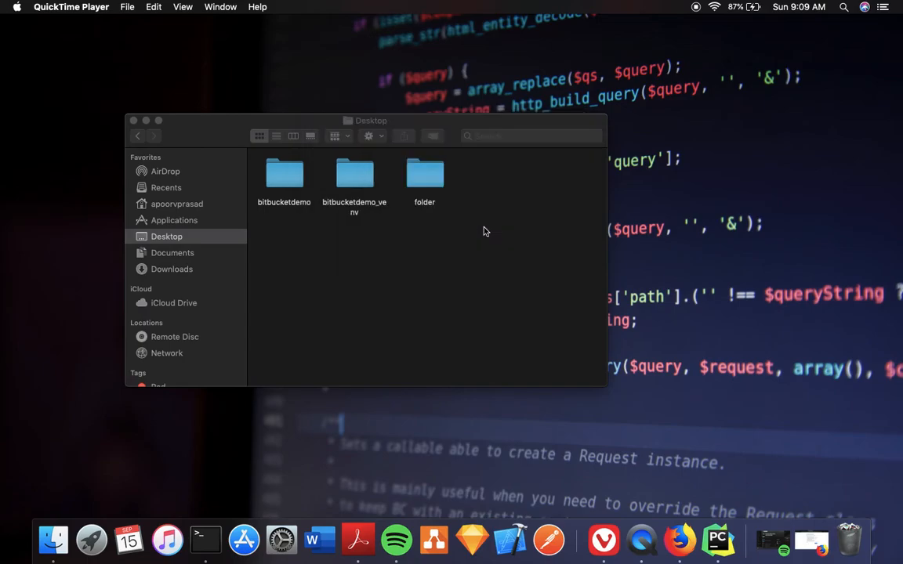
Relaunch Sourcetree by searching 'source' in Launchpad
{"action": "key", "text": "F4"}
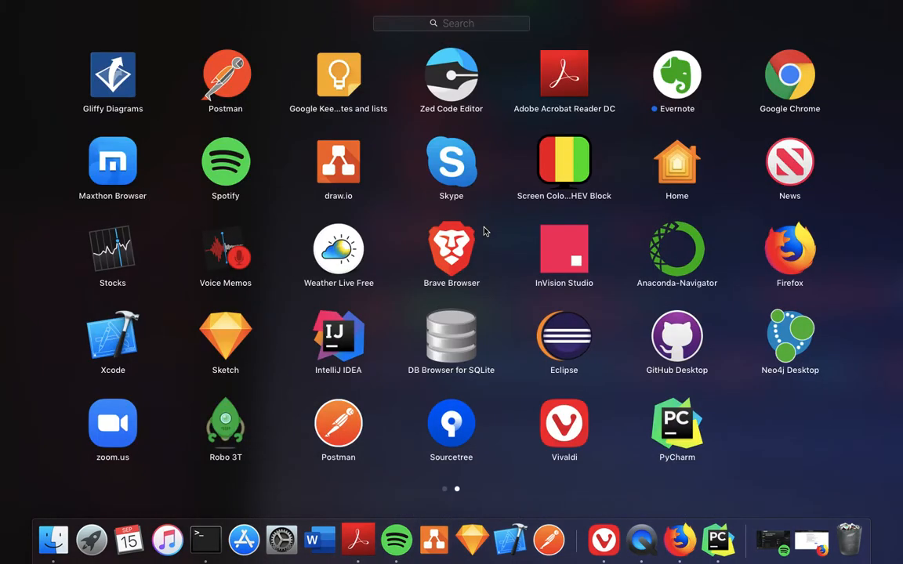
{"action": "type", "text": "source"}
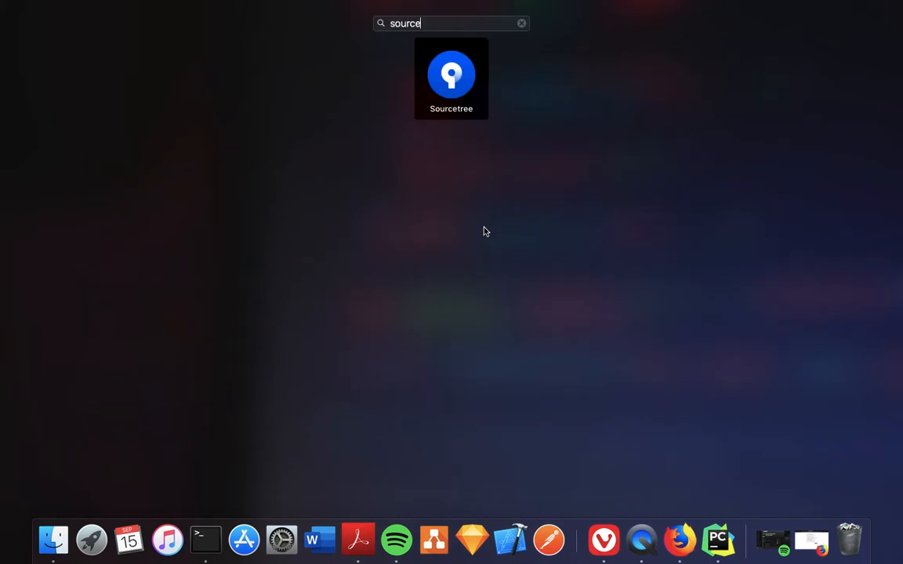
{"action": "key", "text": "Return"}
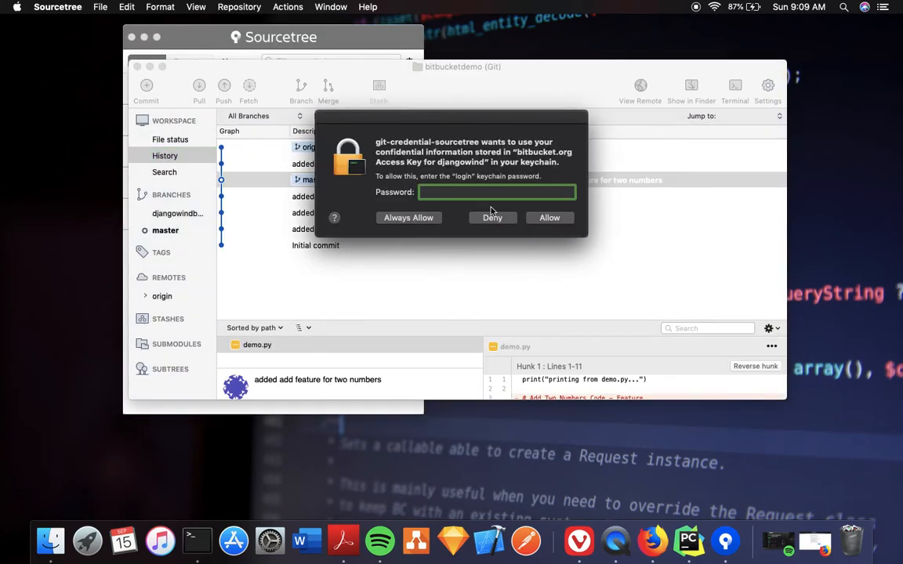
Deny the keychain access requests and dismiss the Bitbucket password prompt
{"action": "left_click", "coordinate": [492, 220]}
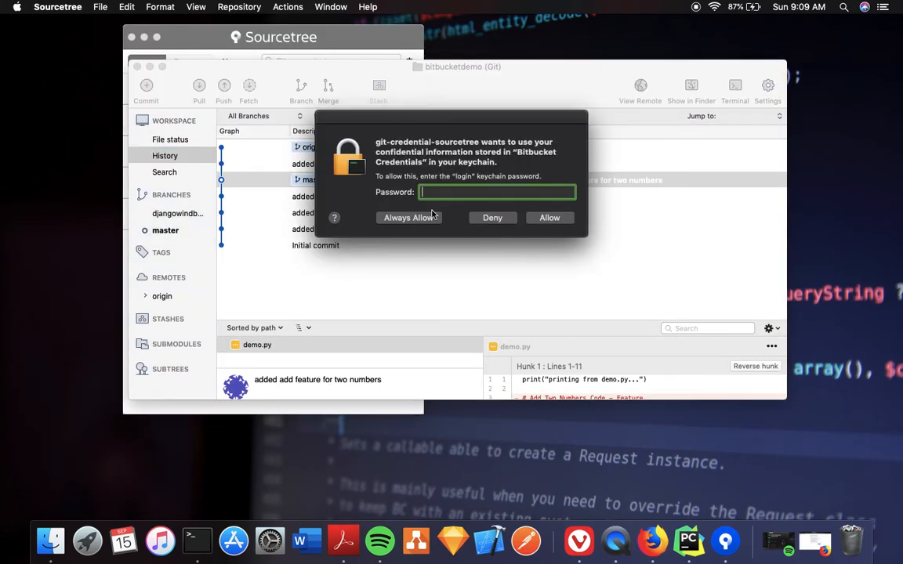
{"action": "left_click", "coordinate": [480, 217]}
{"action": "left_click", "coordinate": [482, 233]}
Check the connected Bitbucket accounts in Sourcetree Preferences, then close the preferences
{"action": "left_click", "coordinate": [100, 6]}
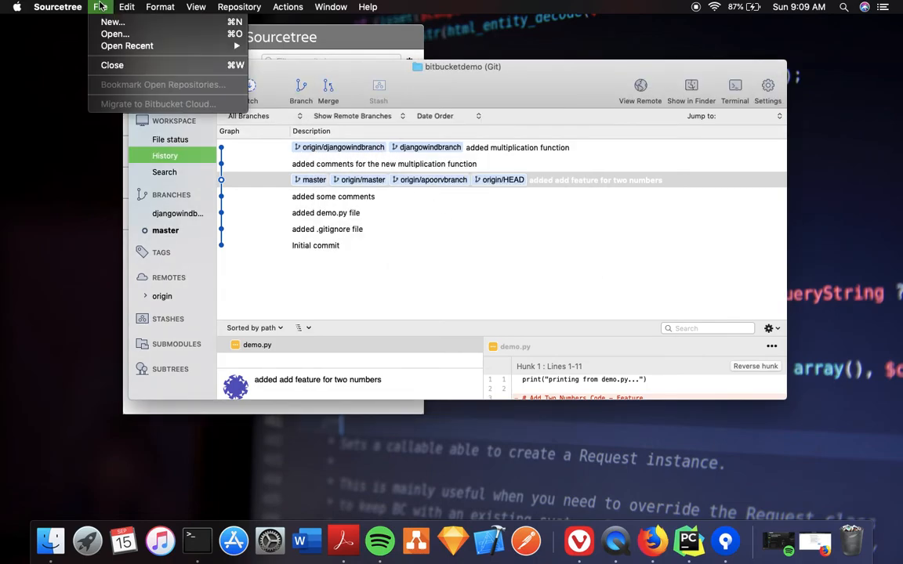
{"action": "mouse_move", "coordinate": [126, 7]}
{"action": "left_click", "coordinate": [295, 79]}
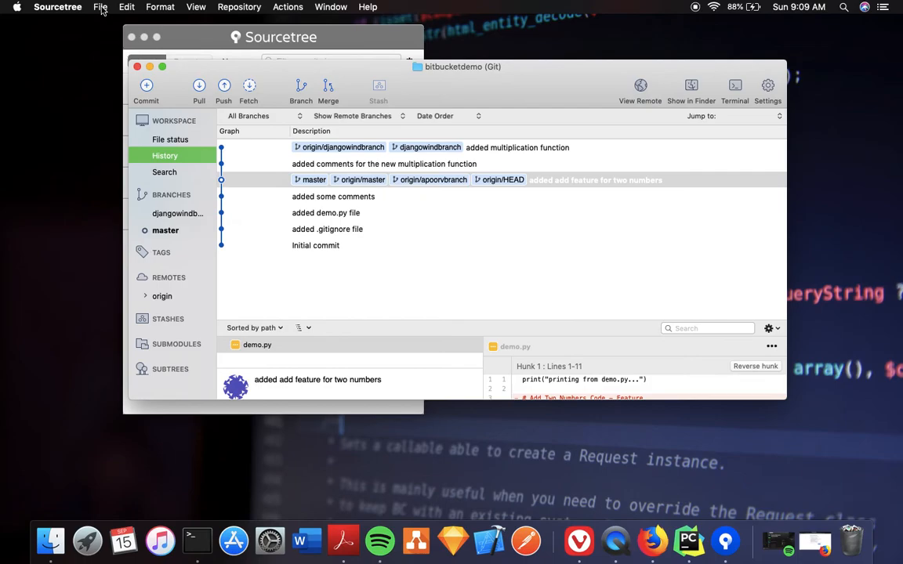
{"action": "left_click", "coordinate": [60, 7]}
{"action": "left_click", "coordinate": [69, 53]}
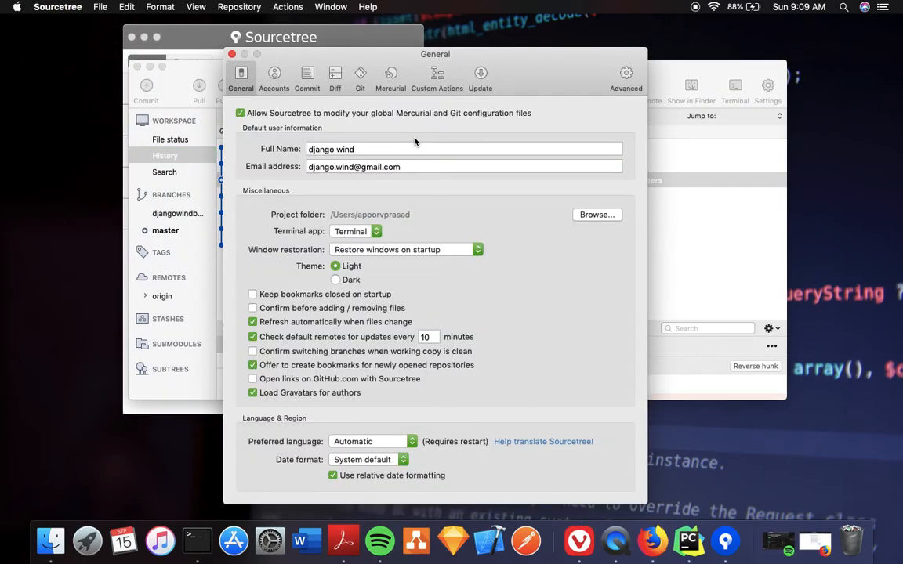
{"action": "left_click", "coordinate": [274, 79]}
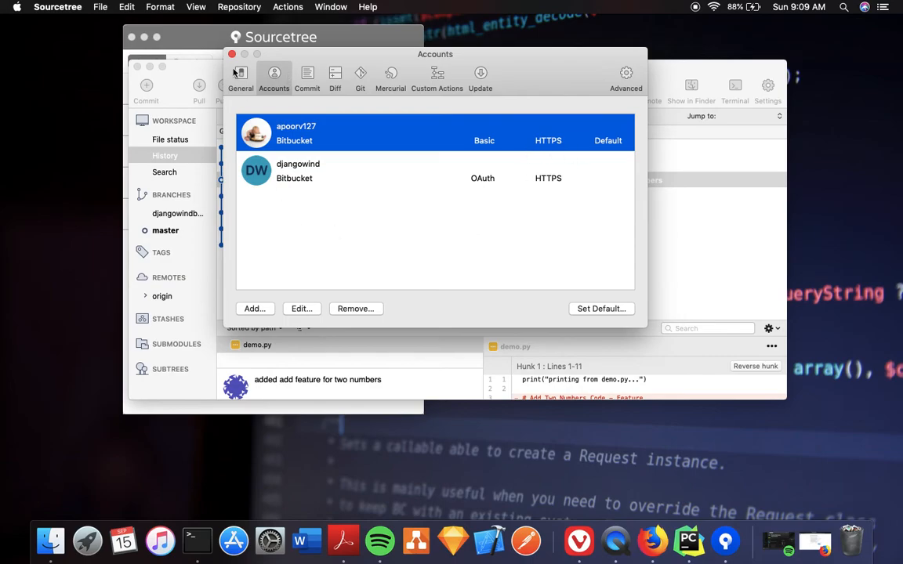
{"action": "left_click", "coordinate": [231, 54]}
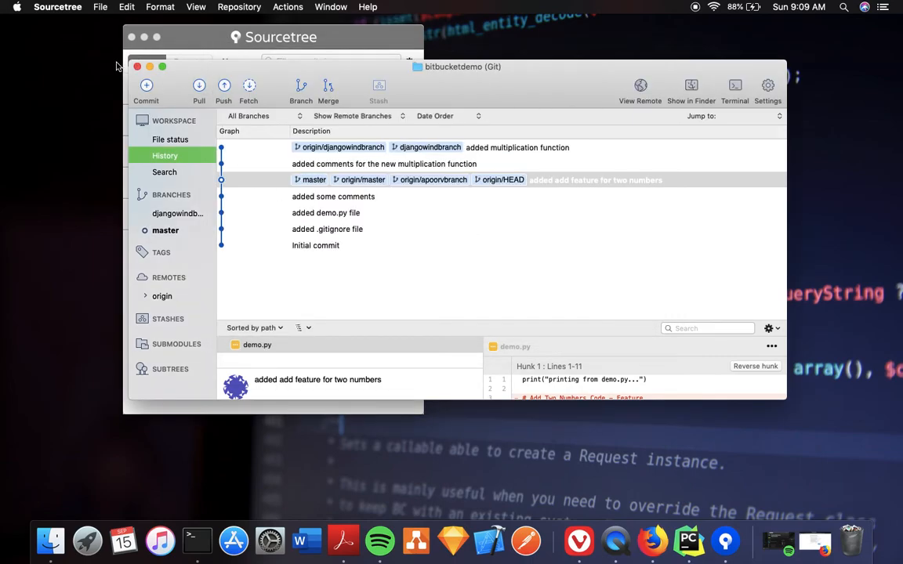
Start cloning a repository from a URL in the repository browser, then cancel the clone
{"action": "left_click", "coordinate": [202, 37]}
{"action": "left_click", "coordinate": [248, 62]}
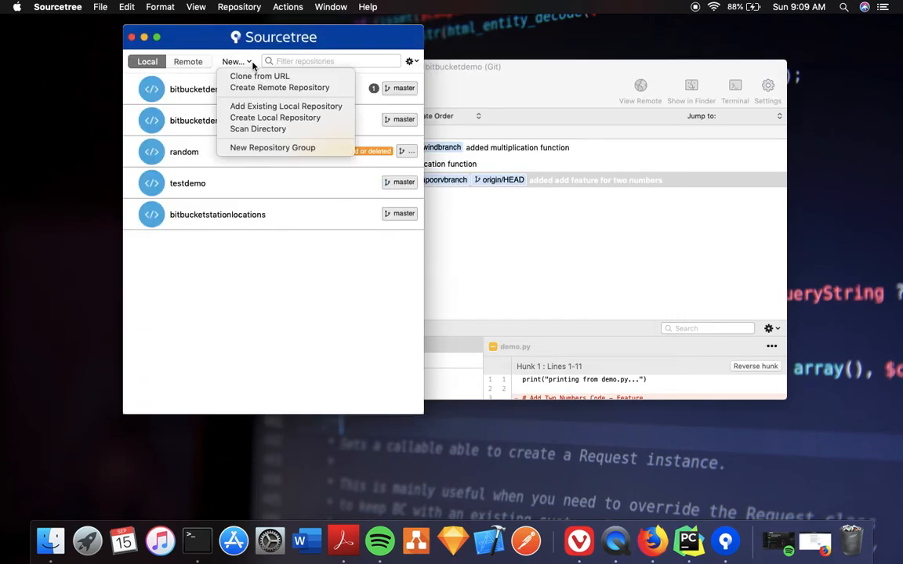
{"action": "left_click", "coordinate": [259, 76]}
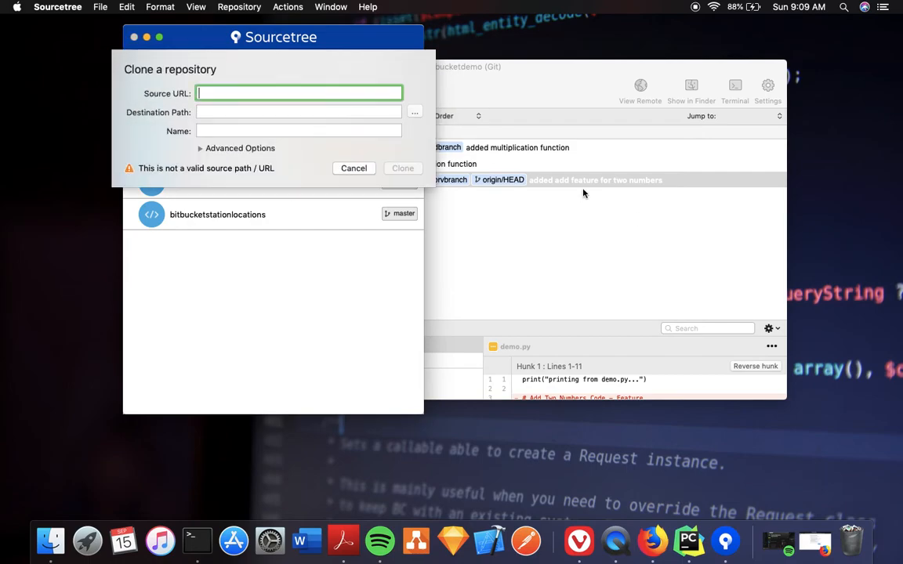
{"action": "key", "text": "ctrl+Right"}
{"action": "key", "text": "ctrl+Right"}
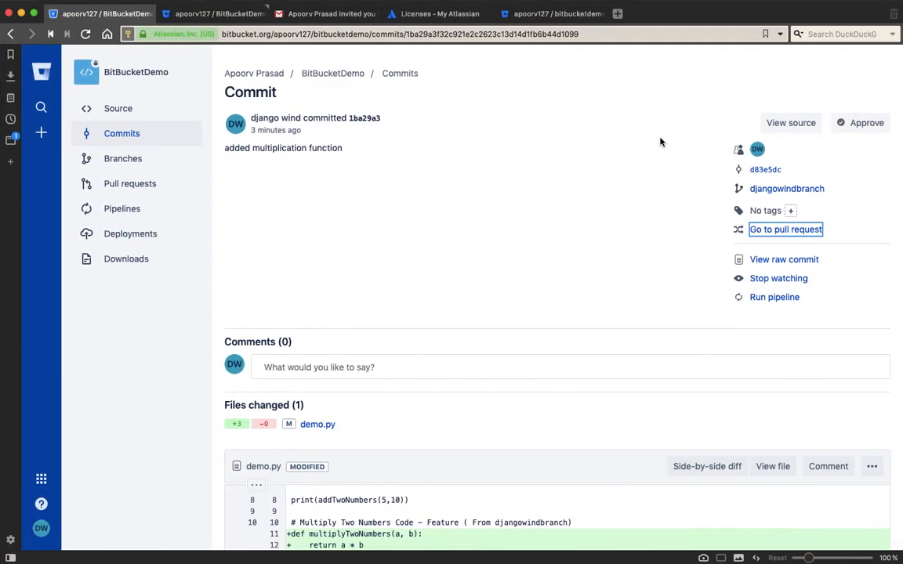
{"action": "key", "text": "ctrl+Left"}
{"action": "key", "text": "ctrl+Left"}
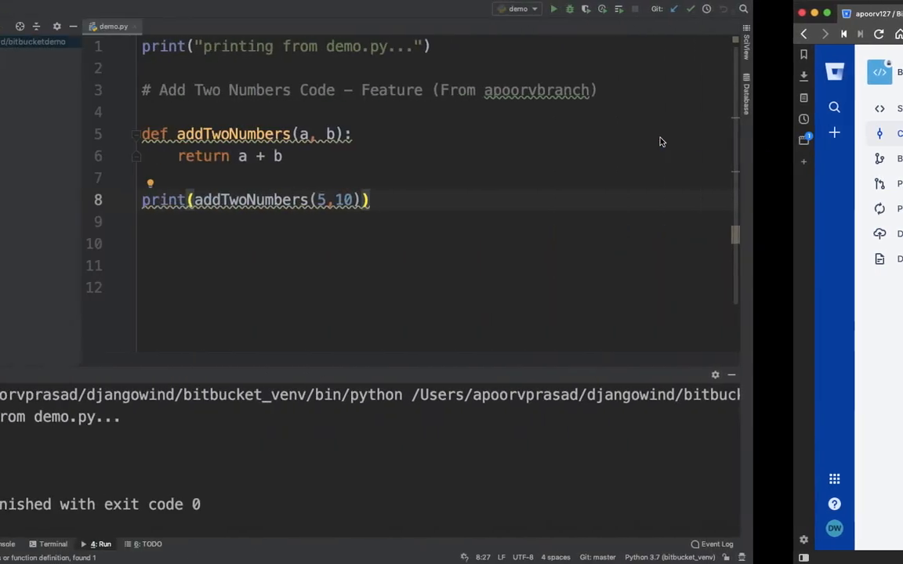
{"action": "left_click", "coordinate": [352, 168]}
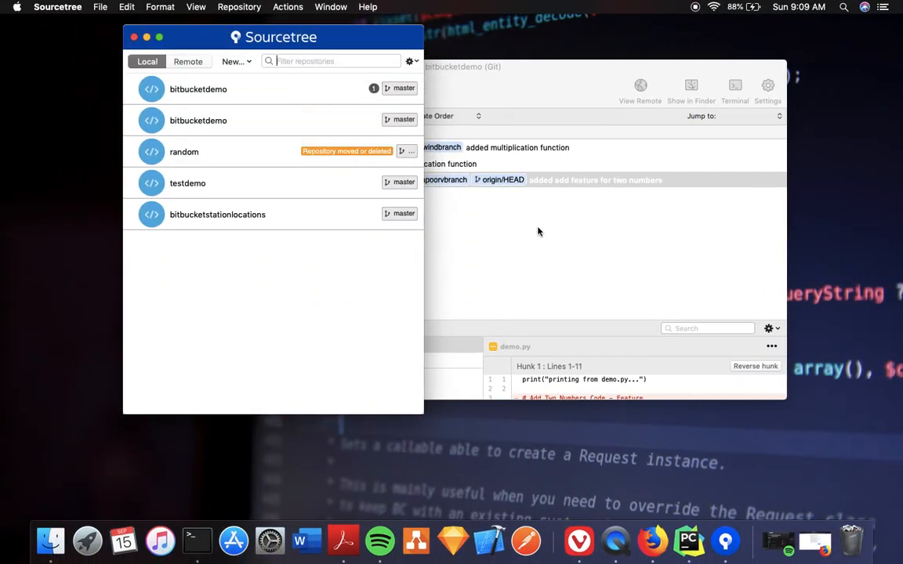
Reopen bitbucketdemo and inspect the multiplication commit and master's commit
{"action": "double_click", "coordinate": [185, 122]}
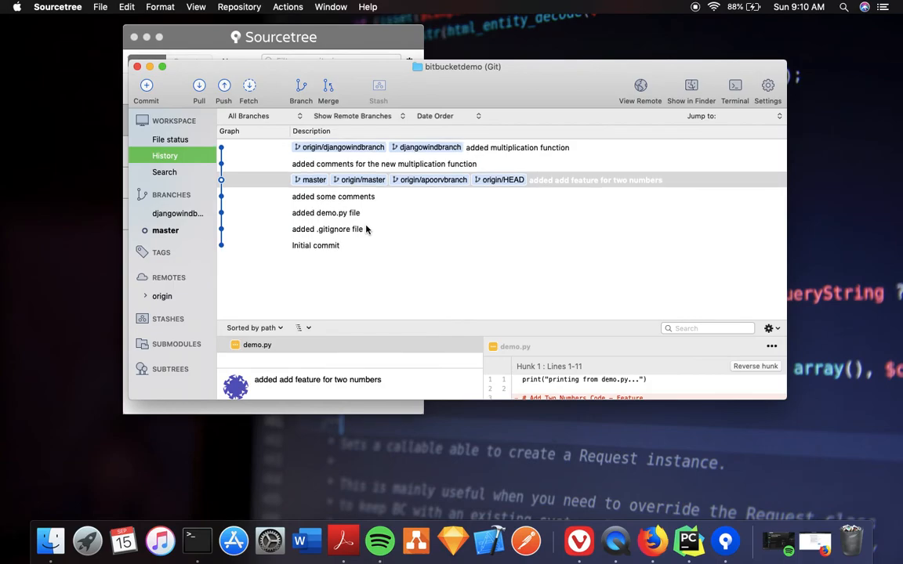
{"action": "left_click", "coordinate": [323, 148]}
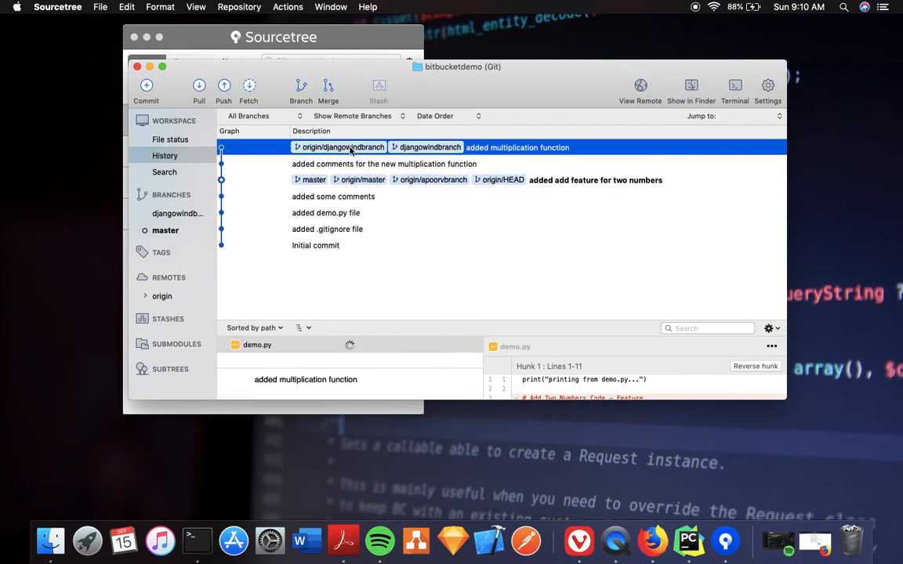
{"action": "left_click", "coordinate": [384, 180]}
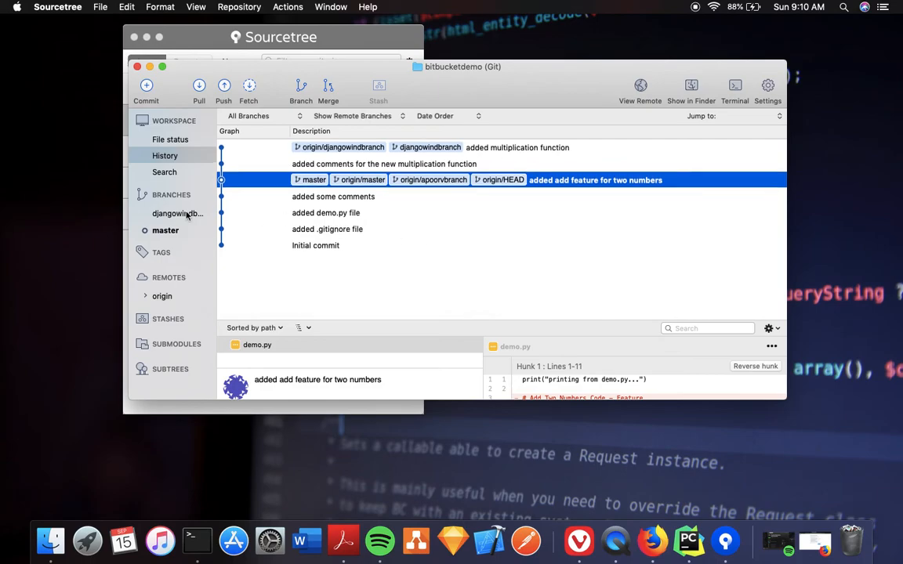
Set up a pull of remote branch djangowindbranch from origin into master
{"action": "left_click", "coordinate": [94, 7]}
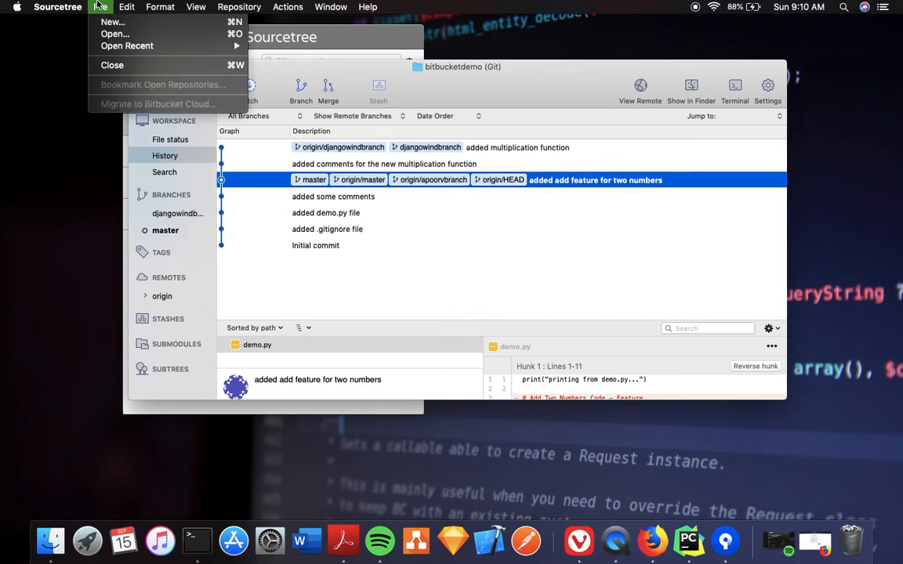
{"action": "mouse_move", "coordinate": [63, 7]}
{"action": "mouse_move", "coordinate": [92, 8]}
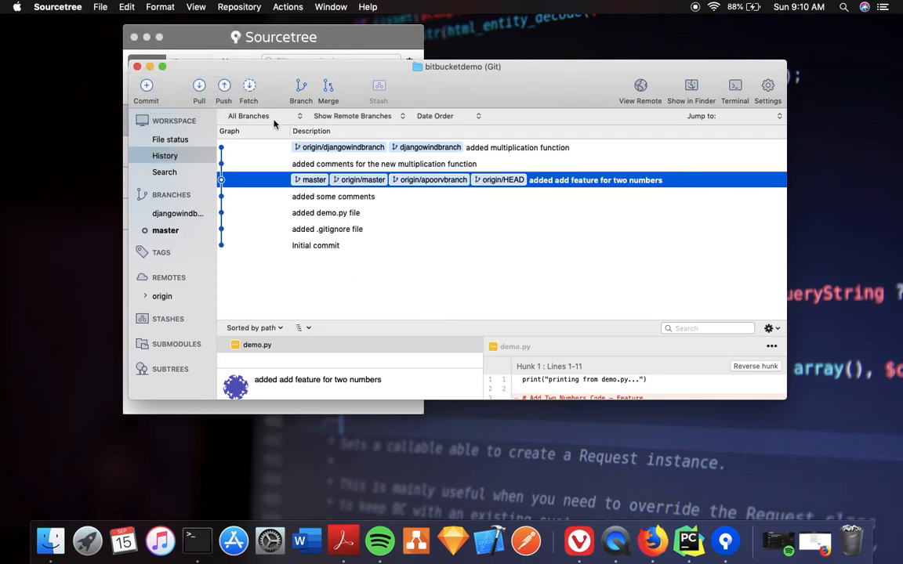
{"action": "left_click", "coordinate": [198, 86]}
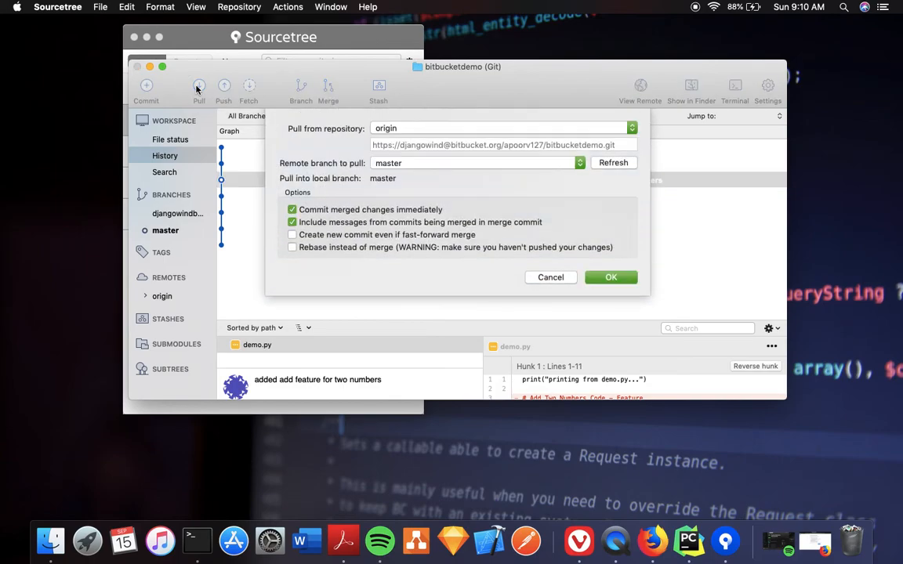
{"action": "left_click", "coordinate": [447, 162]}
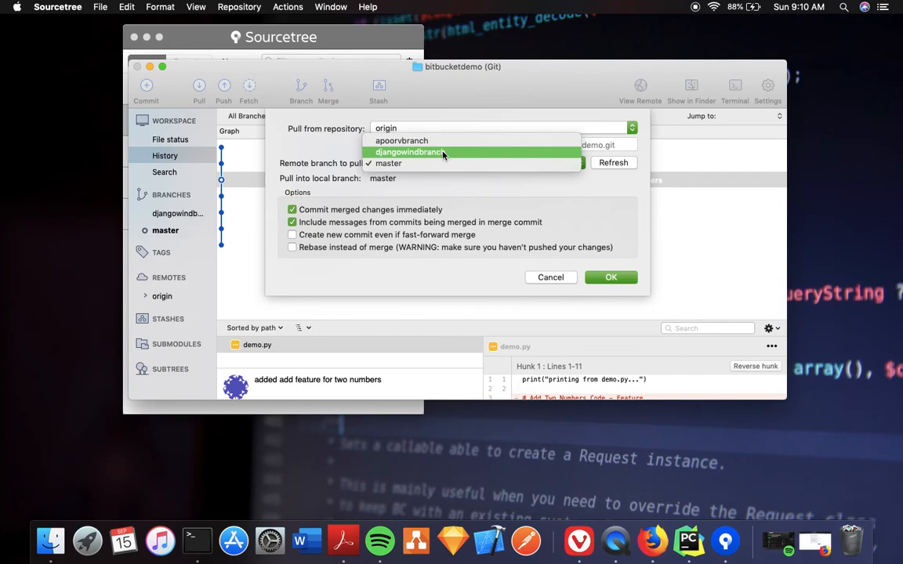
{"action": "left_click", "coordinate": [443, 153]}
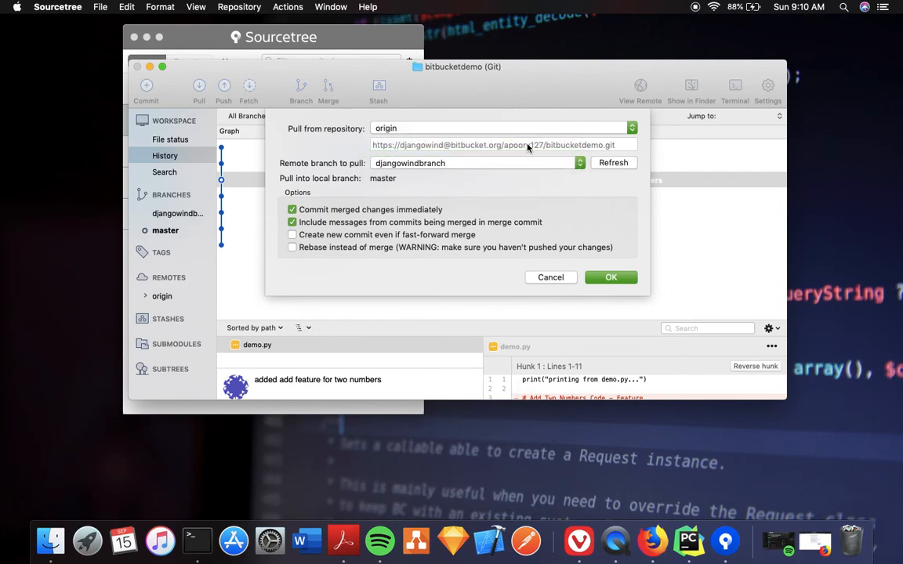
{"action": "left_click", "coordinate": [474, 129]}
{"action": "left_click", "coordinate": [533, 130]}
{"action": "left_click", "coordinate": [612, 278]}
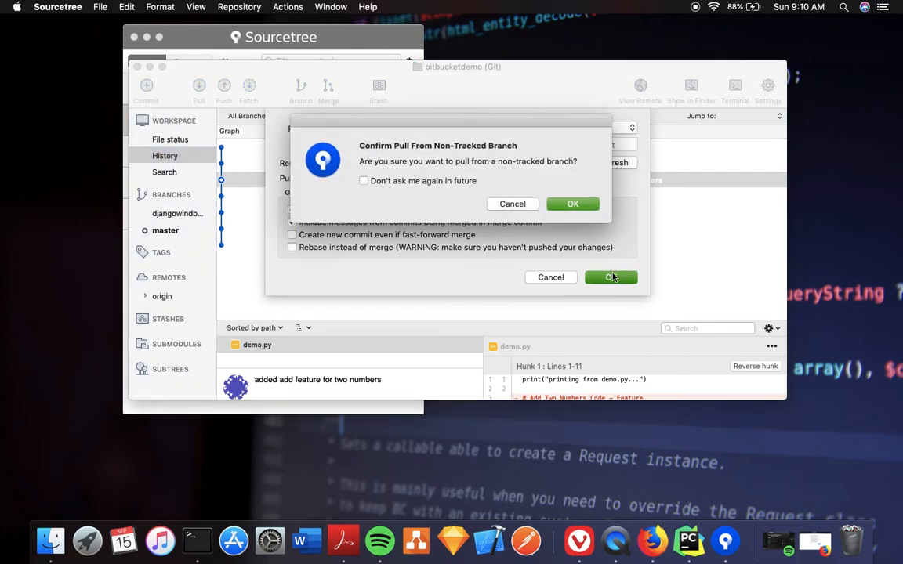
Confirm the non-tracked branch pull and enter the keychain password to allow access
{"action": "left_click", "coordinate": [583, 208]}
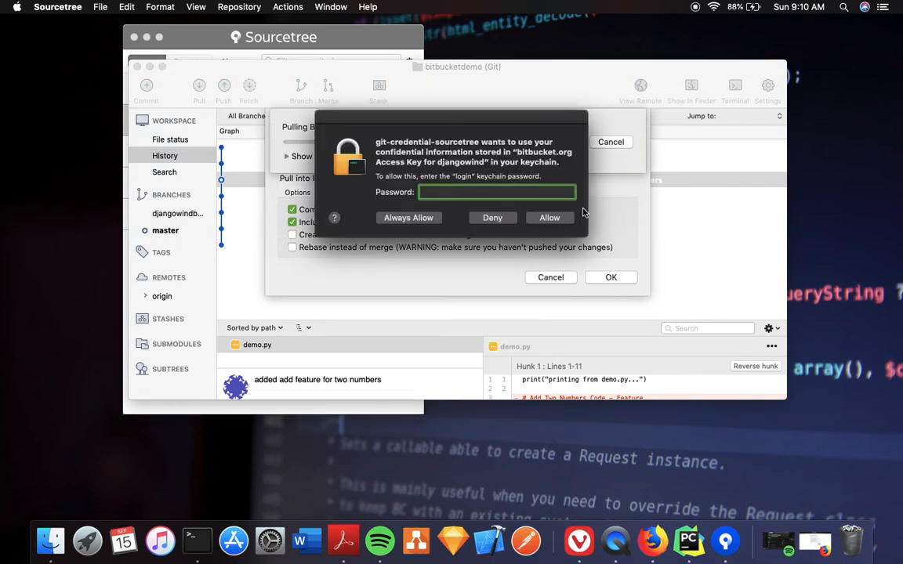
{"action": "type", "text": "•••••••••••••••"}
{"action": "key", "text": "Return"}
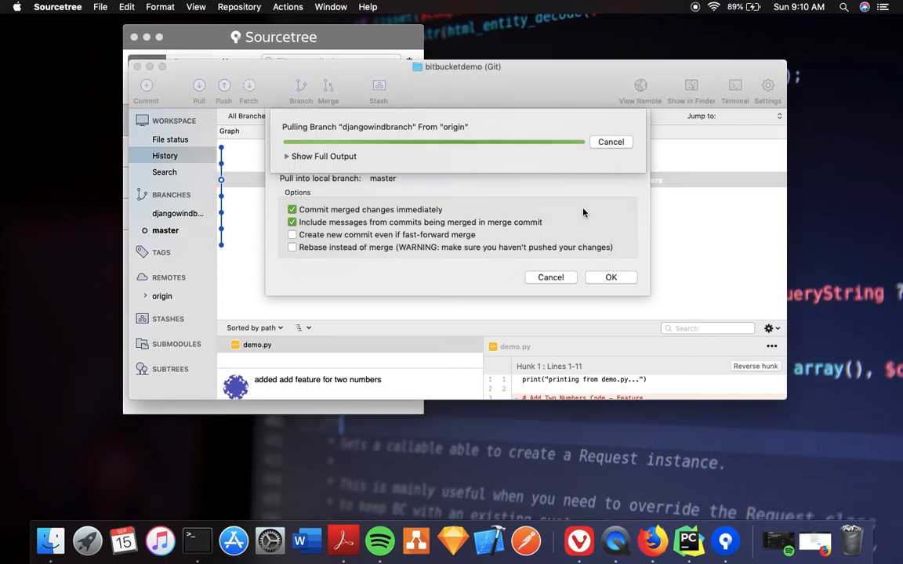
{"action": "type", "text": "•••••••••••••••"}
{"action": "key", "text": "Return"}
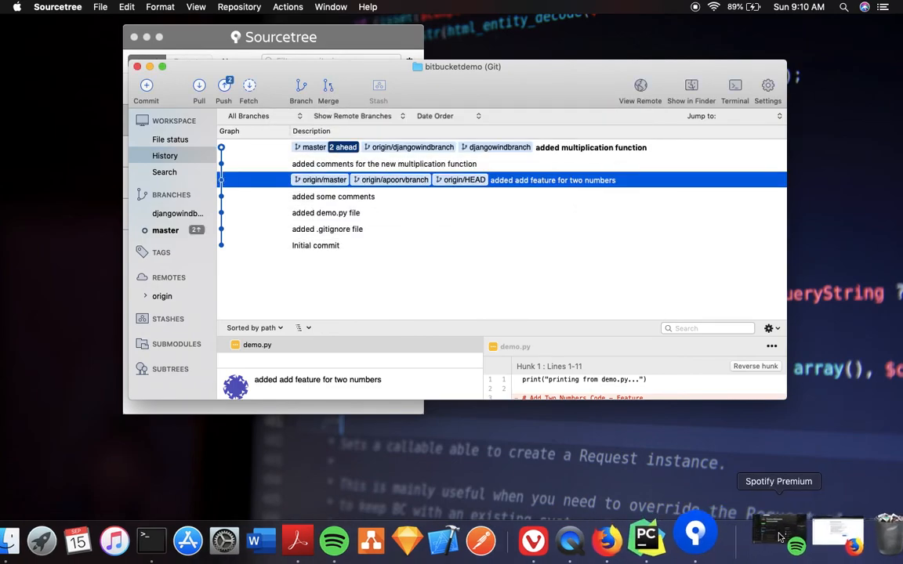
Review the new multiplyTwoNumbers function in PyCharm's demo.py, then return to Sourcetree
{"action": "left_click", "coordinate": [647, 539]}
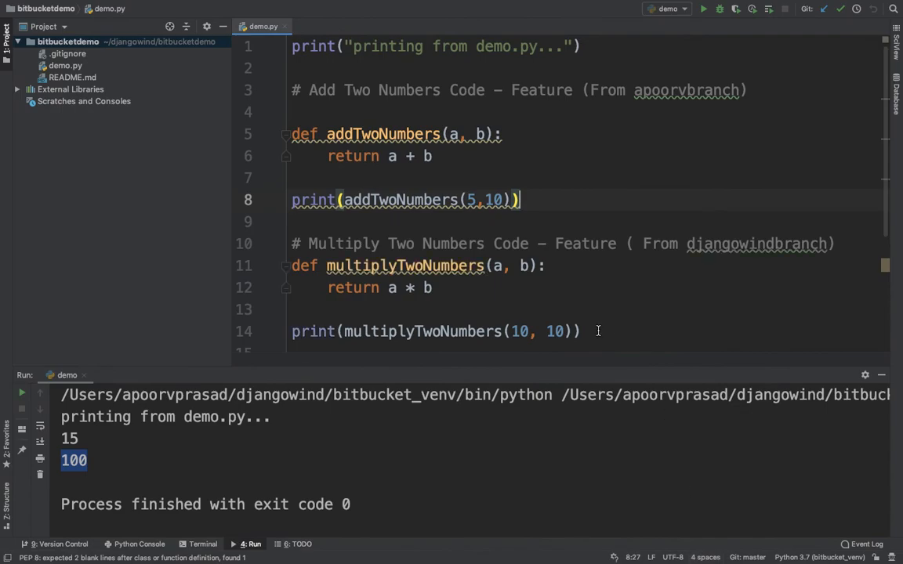
{"action": "left_click", "coordinate": [598, 330]}
{"action": "scroll", "coordinate": [597, 331], "scroll_direction": "down", "scroll_amount": 2}
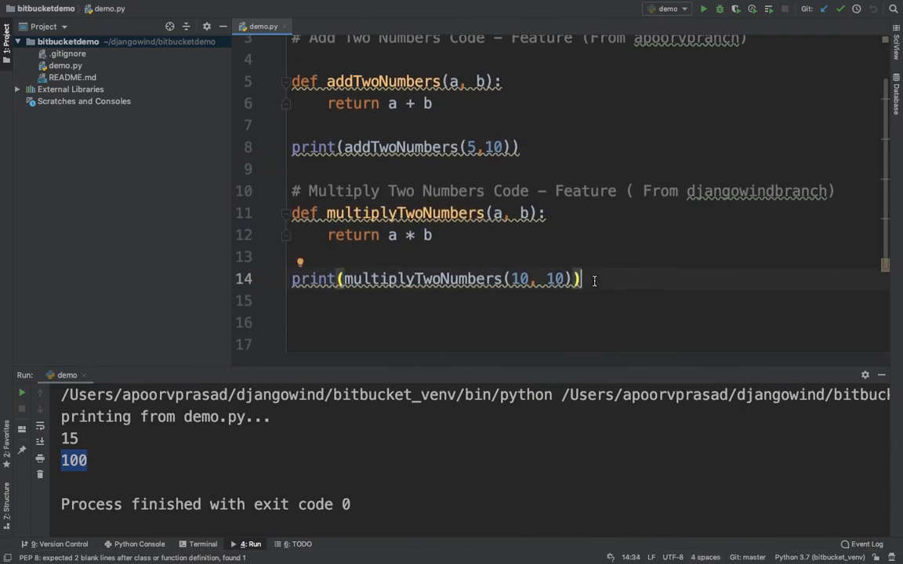
{"action": "scroll", "coordinate": [594, 280], "scroll_direction": "up", "scroll_amount": 2}
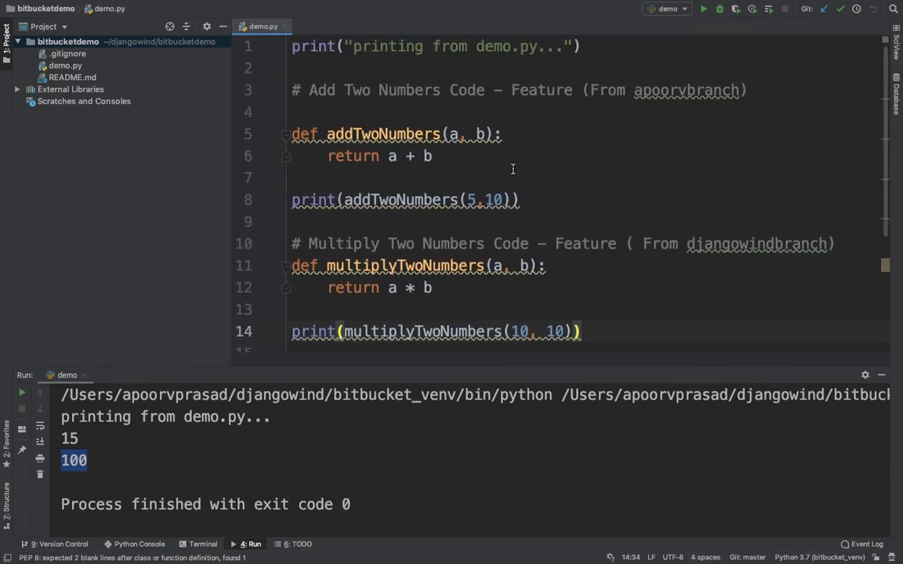
{"action": "left_click", "coordinate": [616, 335]}
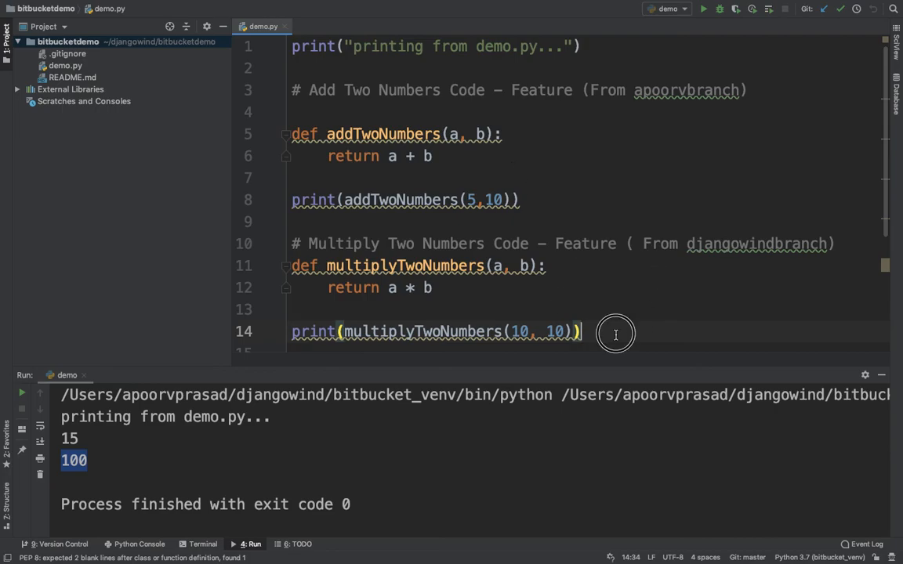
{"action": "left_click_drag", "start_coordinate": [616, 335], "coordinate": [328, 266]}
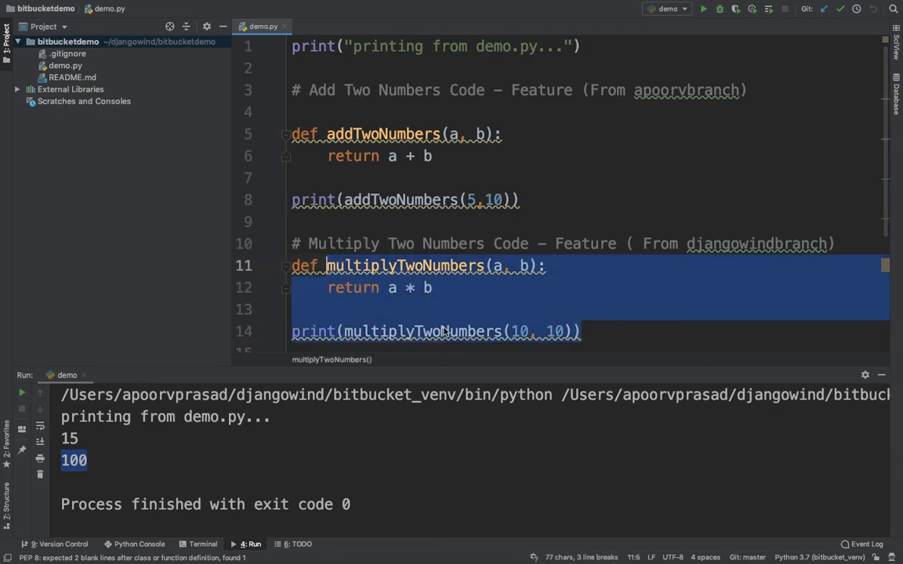
{"action": "left_click", "coordinate": [603, 266]}
{"action": "key", "text": "ctrl+Left"}
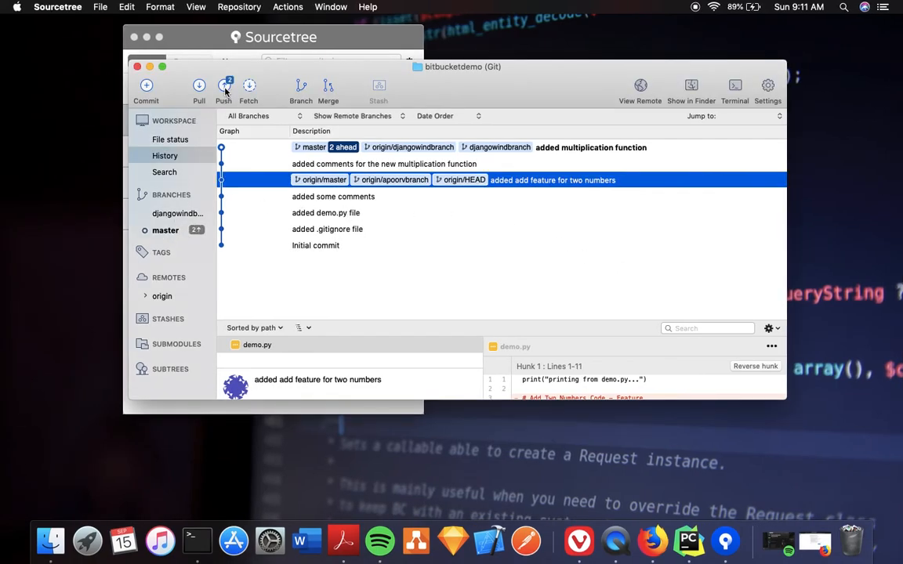
Merge djangowindbranch into master
{"action": "left_click", "coordinate": [175, 213]}
{"action": "right_click", "coordinate": [175, 215]}
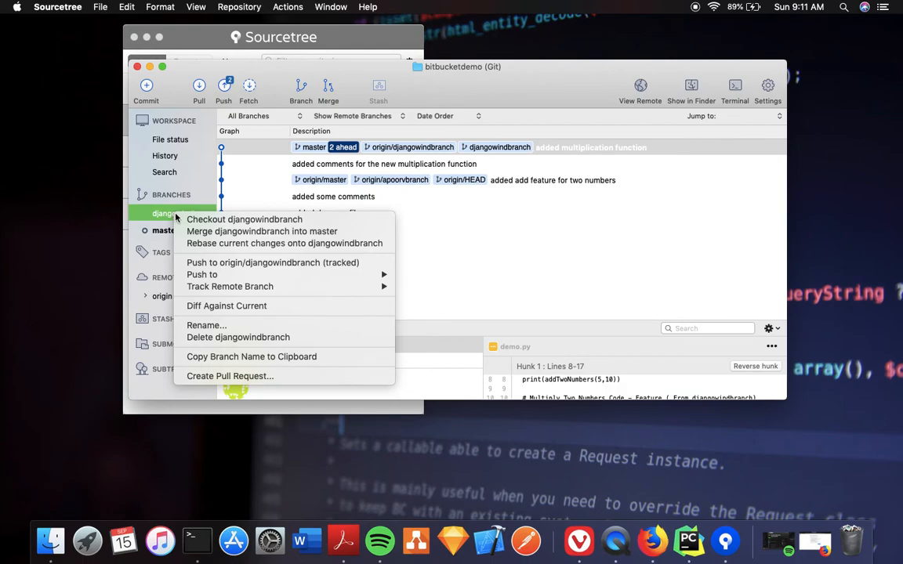
{"action": "left_click", "coordinate": [223, 231]}
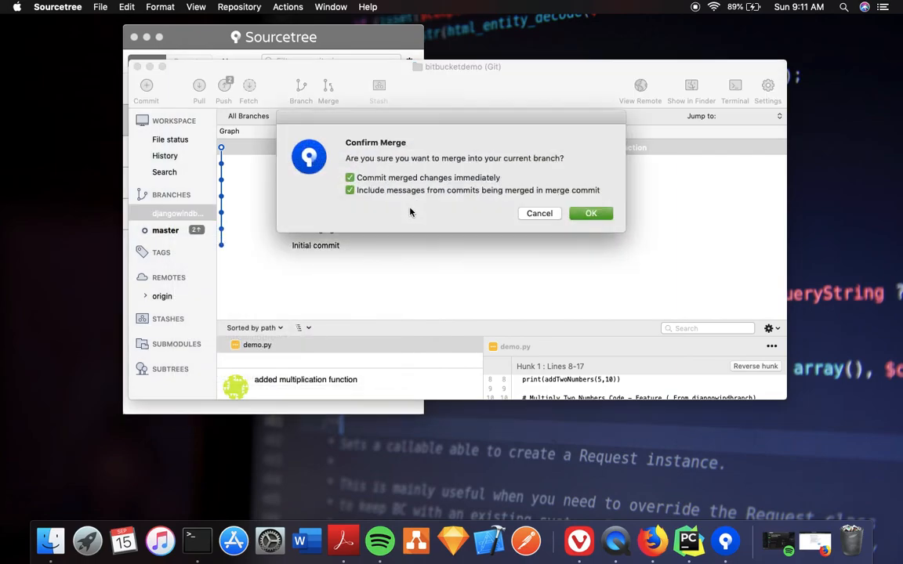
{"action": "left_click", "coordinate": [592, 213]}
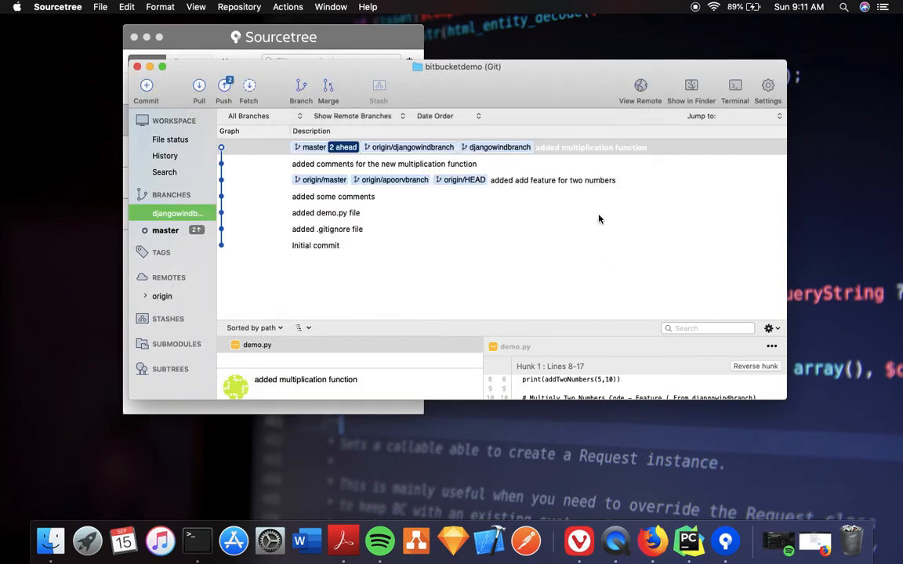
Push master to origin, entering the keychain password, then go to the Bitbucket commit page
{"action": "left_click", "coordinate": [224, 87]}
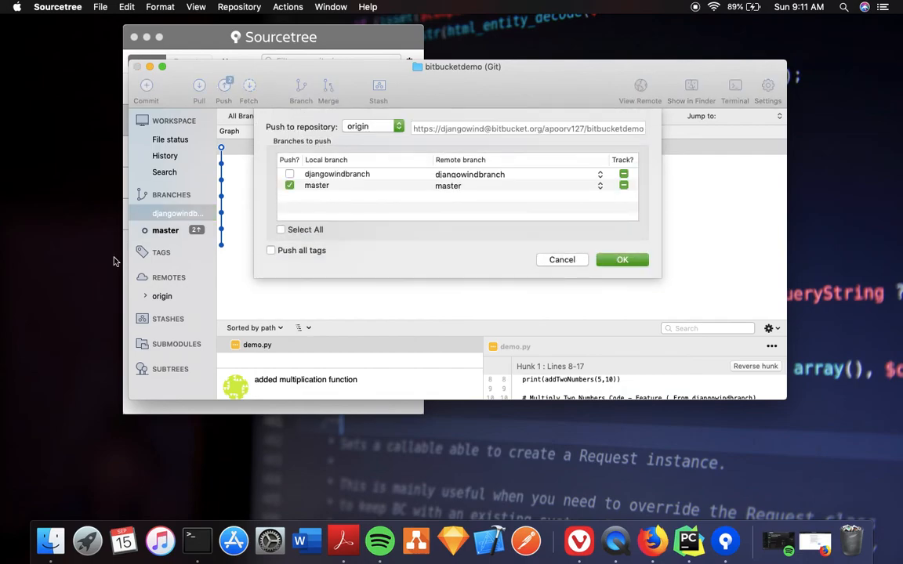
{"action": "left_click", "coordinate": [622, 260]}
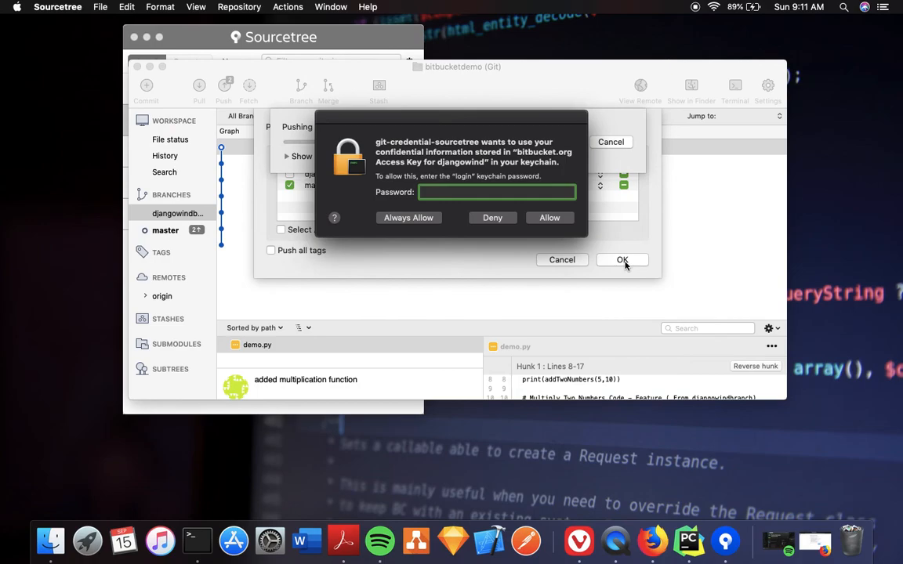
{"action": "type", "text": "**********"}
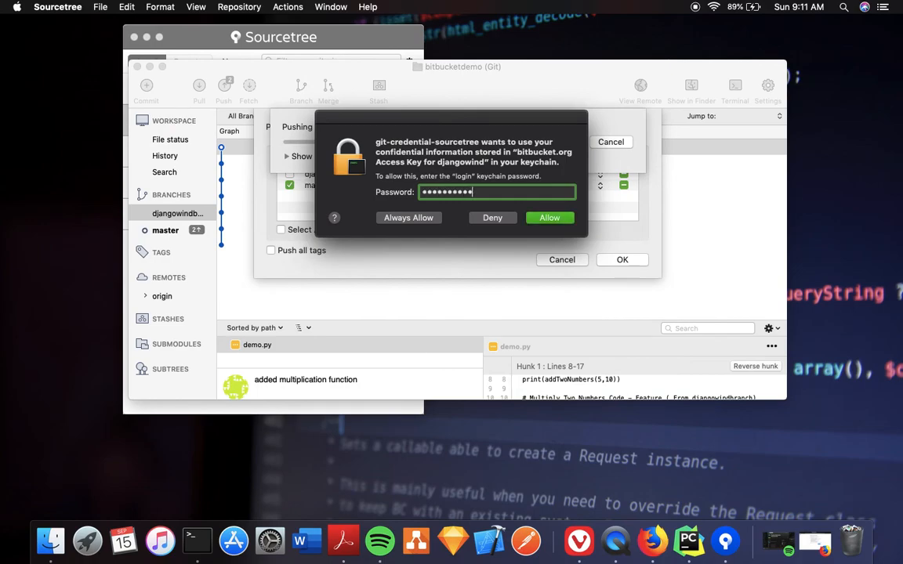
{"action": "key", "text": "Return"}
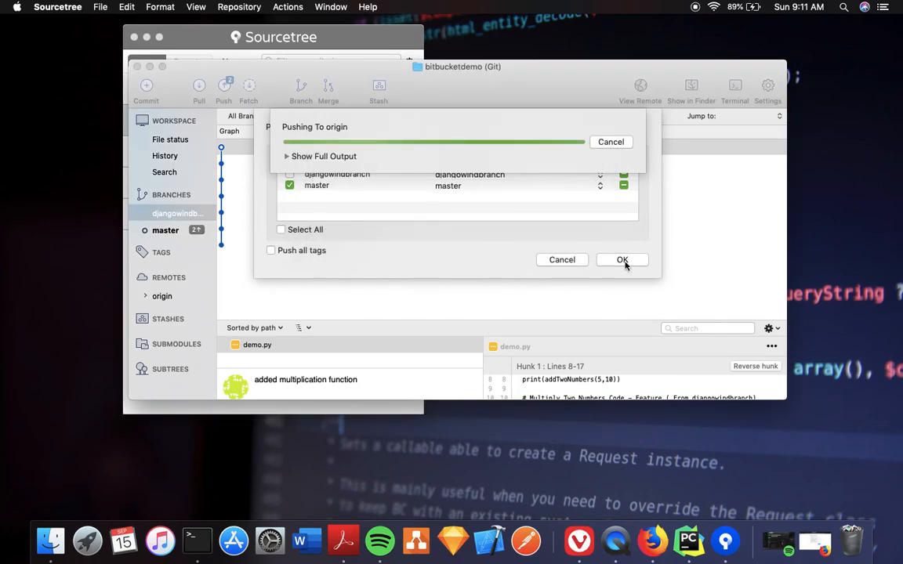
{"action": "key", "text": "ctrl+Right"}
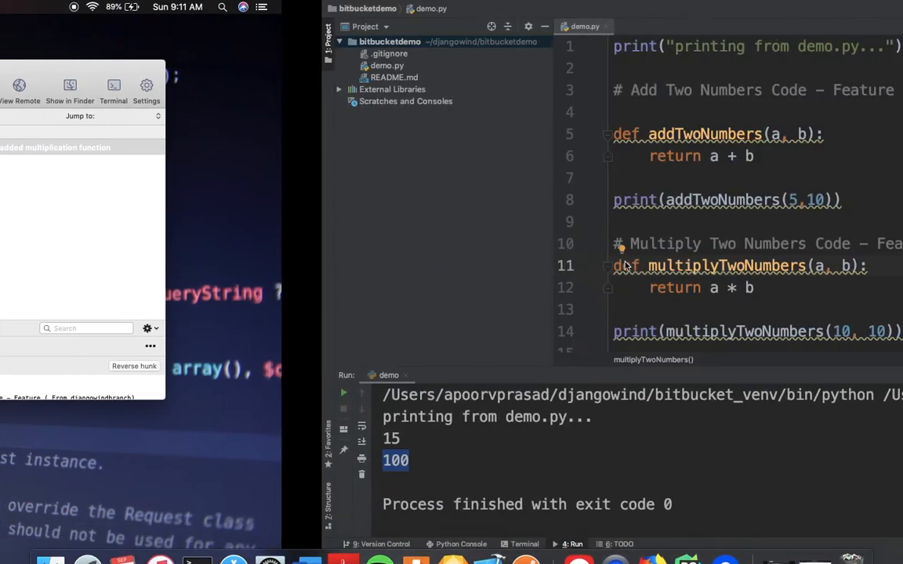
{"action": "key", "text": "ctrl+Right"}
{"action": "key", "text": "ctrl+Right"}
{"action": "key", "text": "ctrl+Left"}
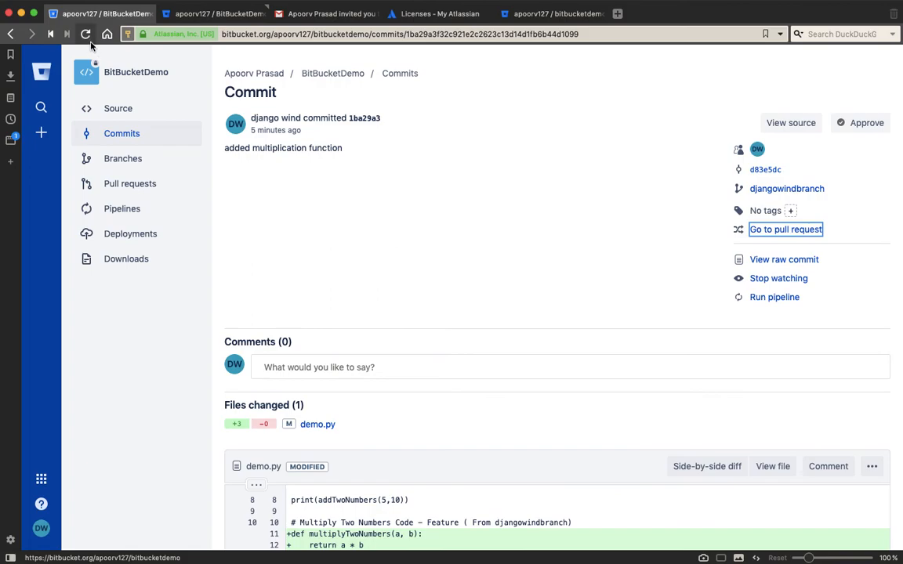
Reload the Bitbucket commit page, browse Commits, then view master's source files
{"action": "left_click", "coordinate": [86, 34]}
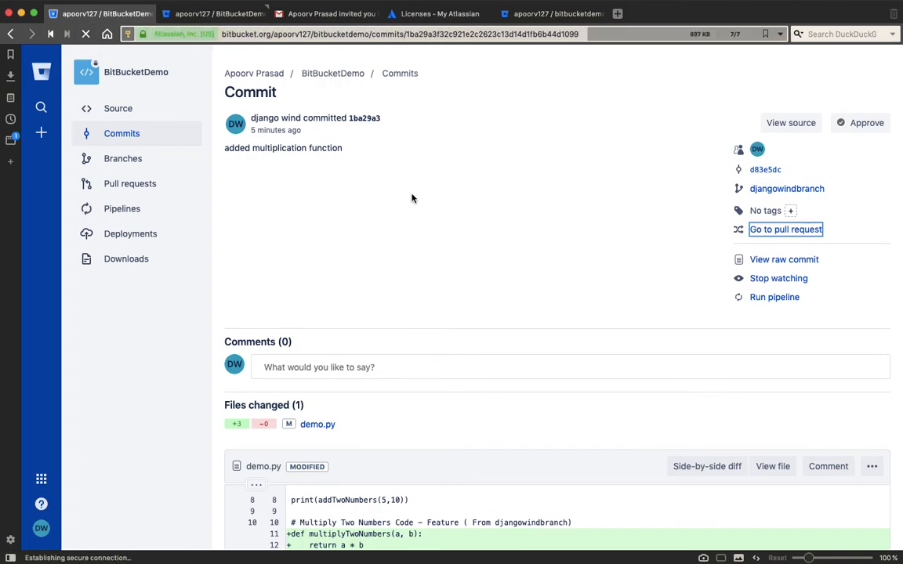
{"action": "left_click", "coordinate": [144, 141]}
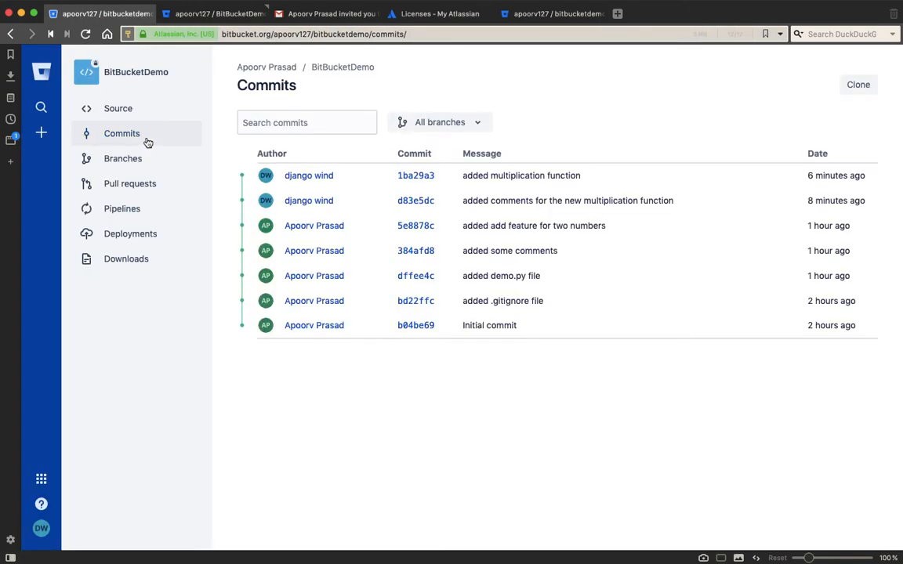
{"action": "left_click", "coordinate": [147, 143]}
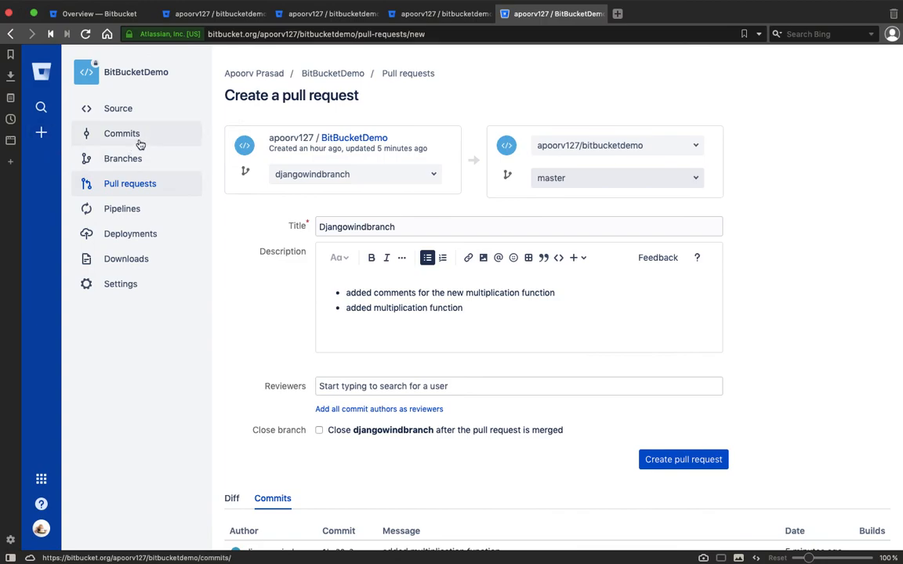
{"action": "left_click", "coordinate": [140, 144]}
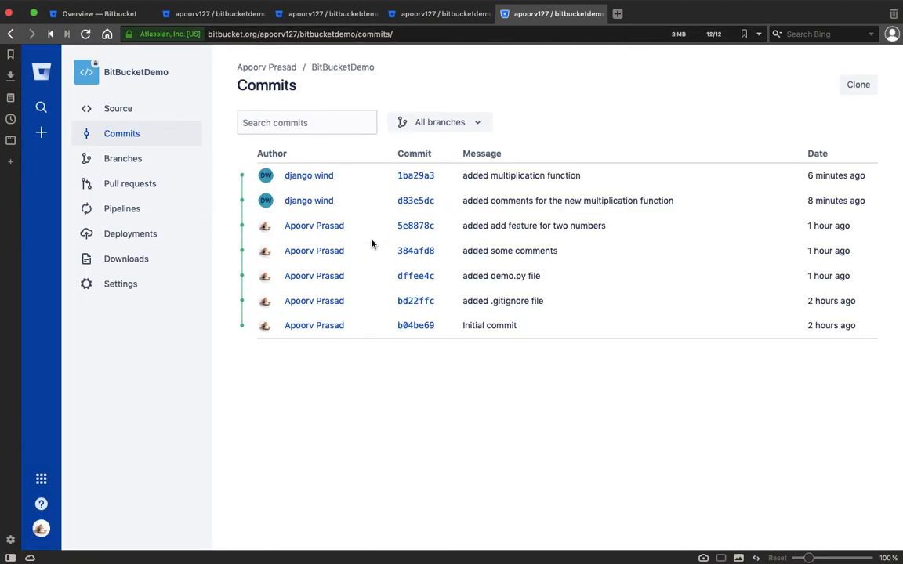
{"action": "left_click", "coordinate": [139, 118]}
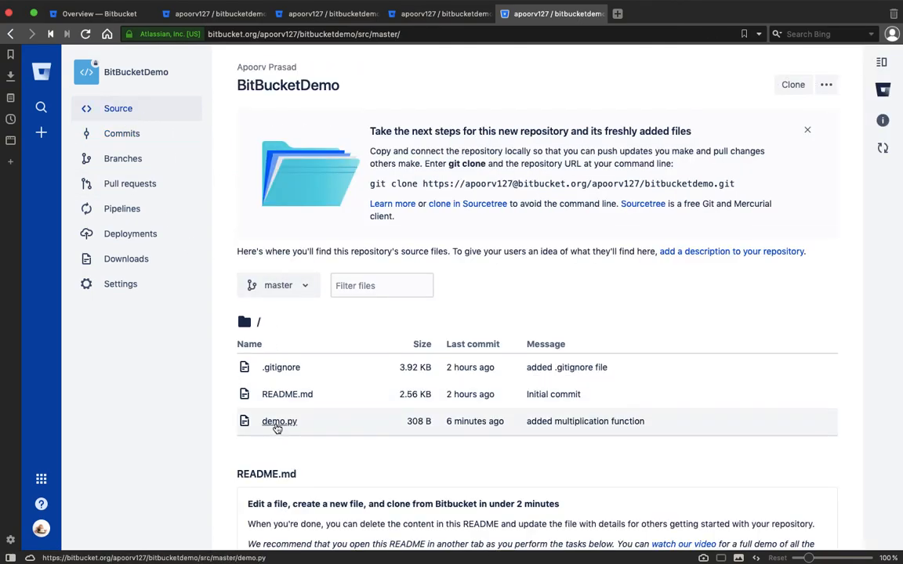
Open demo.py and highlight lines 11–14 containing the multiplication code
{"action": "left_click", "coordinate": [276, 427]}
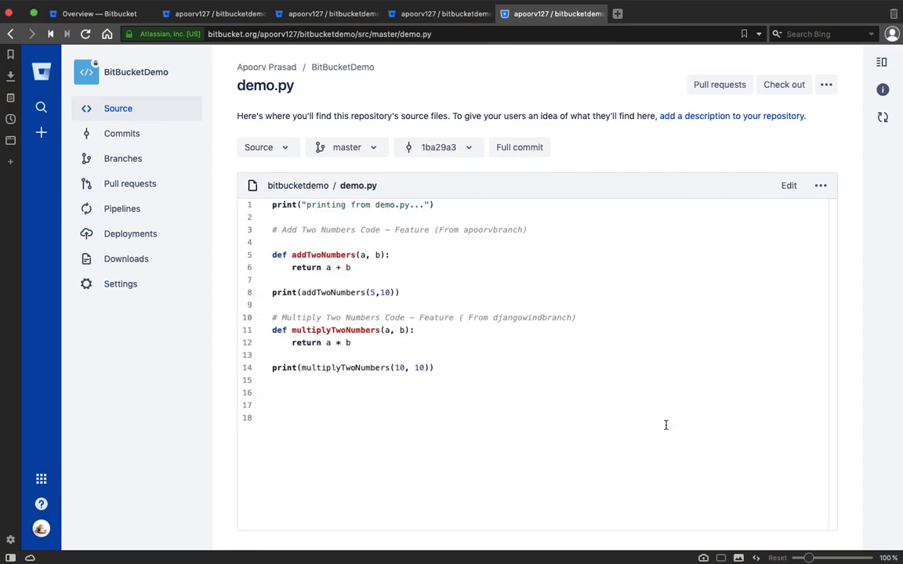
{"action": "left_click_drag", "start_coordinate": [444, 366], "coordinate": [267, 336]}
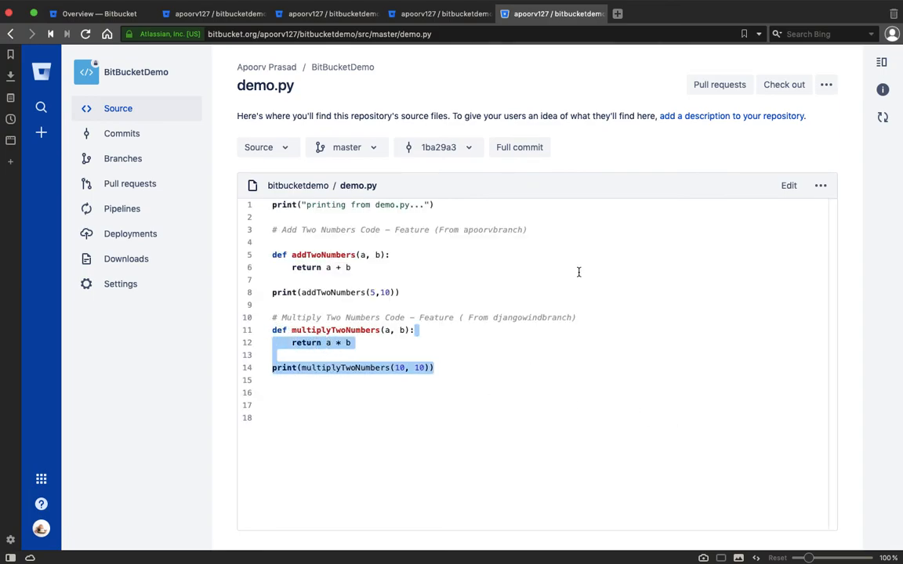
{"action": "key", "text": "ctrl+Right"}
{"action": "left_click", "coordinate": [501, 366]}
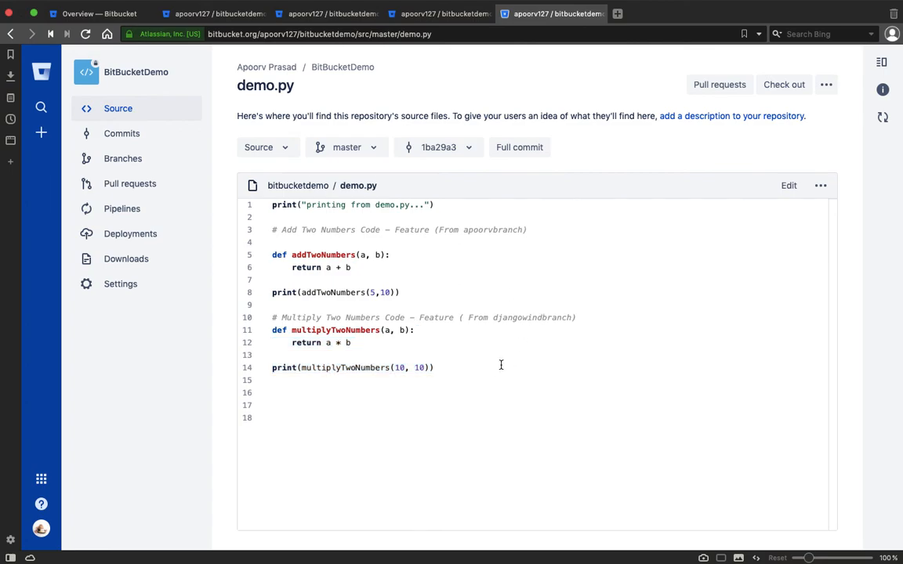
Open commit 1ba29a3 from Bitbucket's commit list to confirm it's on master, then return to Sourcetree
{"action": "left_click", "coordinate": [153, 138]}
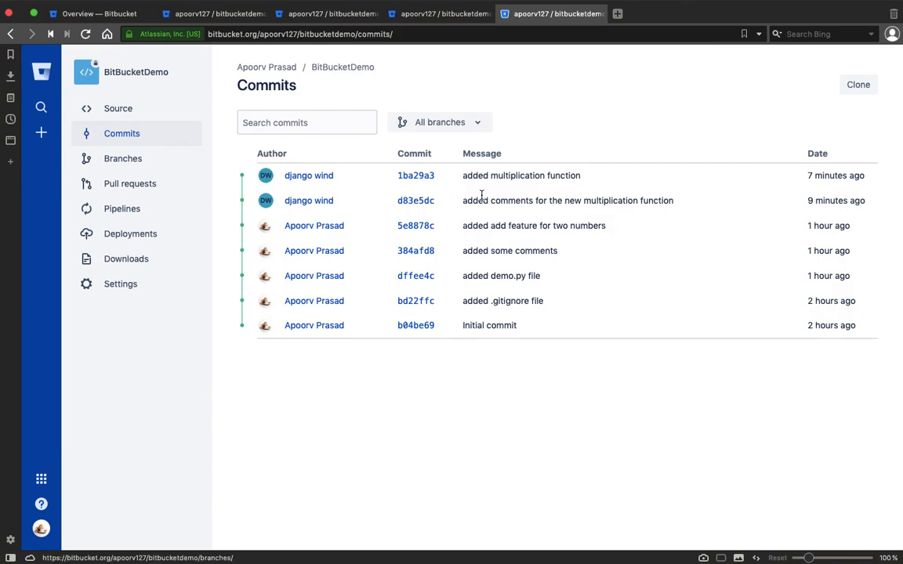
{"action": "left_click", "coordinate": [409, 181]}
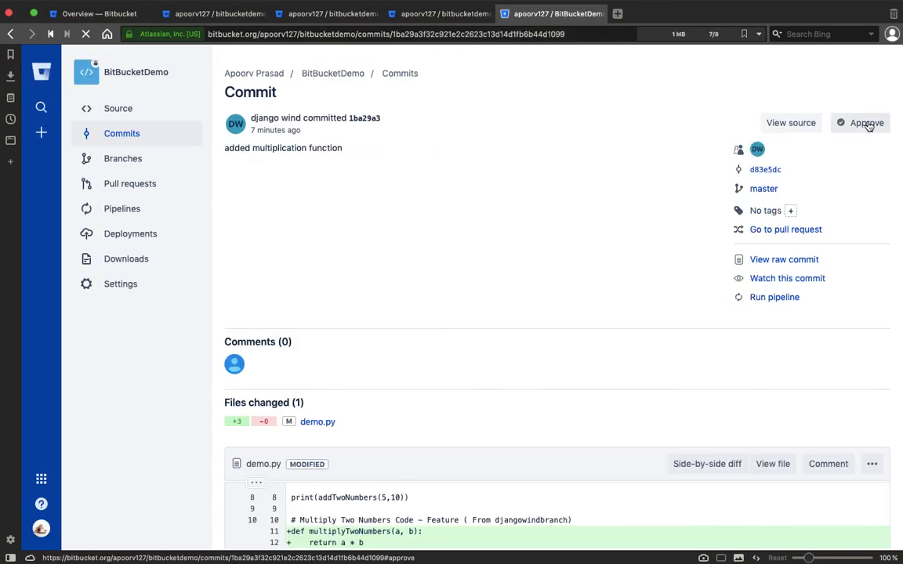
{"action": "left_click", "coordinate": [502, 361]}
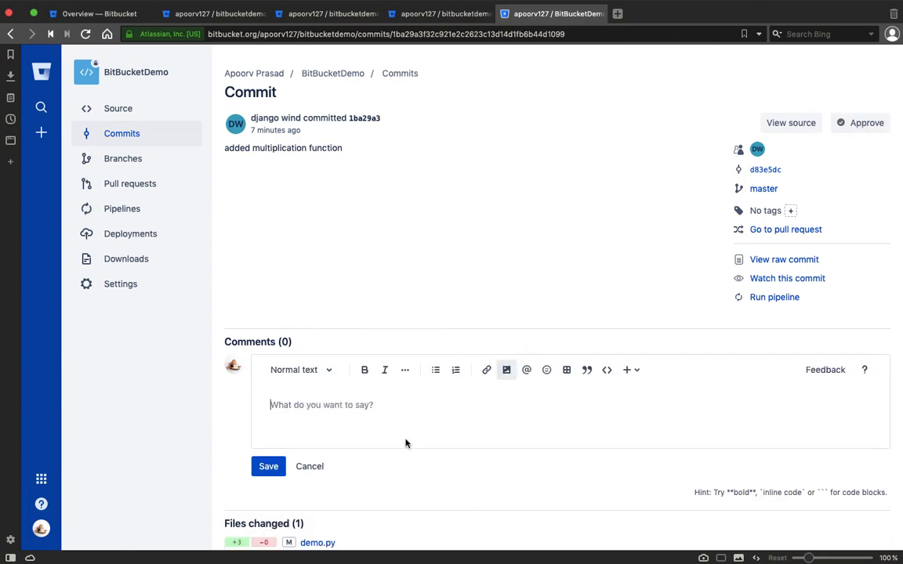
{"action": "scroll", "coordinate": [634, 389], "scroll_direction": "down", "scroll_amount": 5}
{"action": "scroll", "coordinate": [635, 389], "scroll_direction": "up", "scroll_amount": 5}
{"action": "key", "text": "ctrl+Left"}
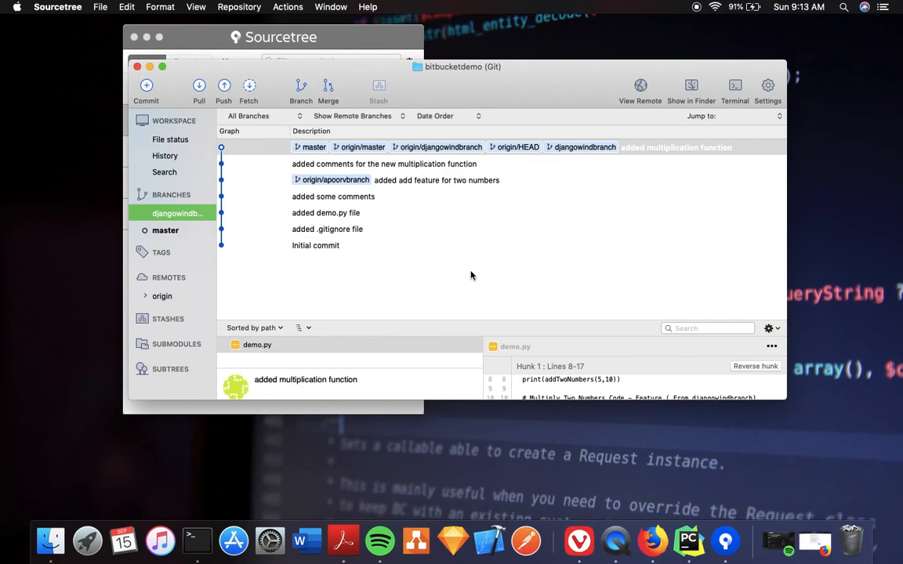
Compare Sourcetree's history and the Bitbucket commit page, ending on Bitbucket
{"action": "key", "text": "ctrl+Left"}
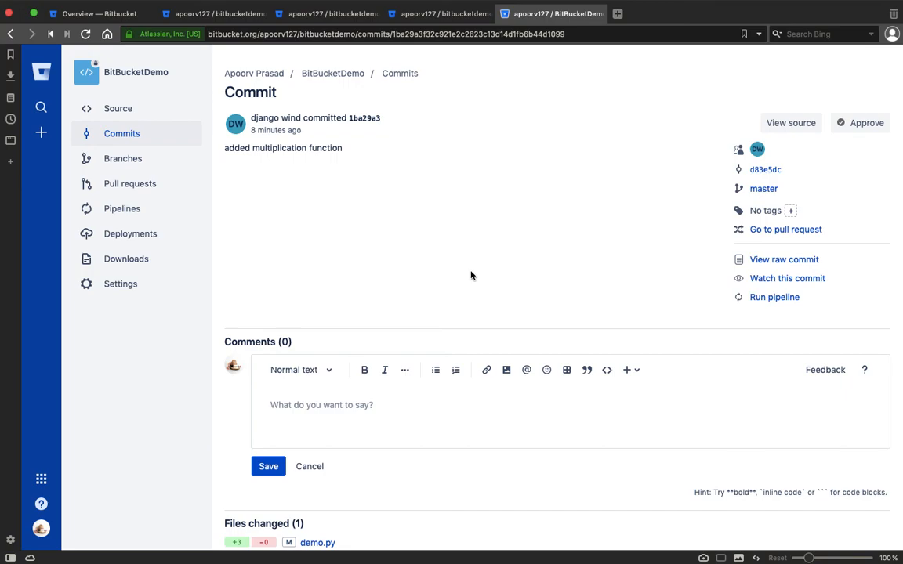
{"action": "key", "text": "super+Tab"}
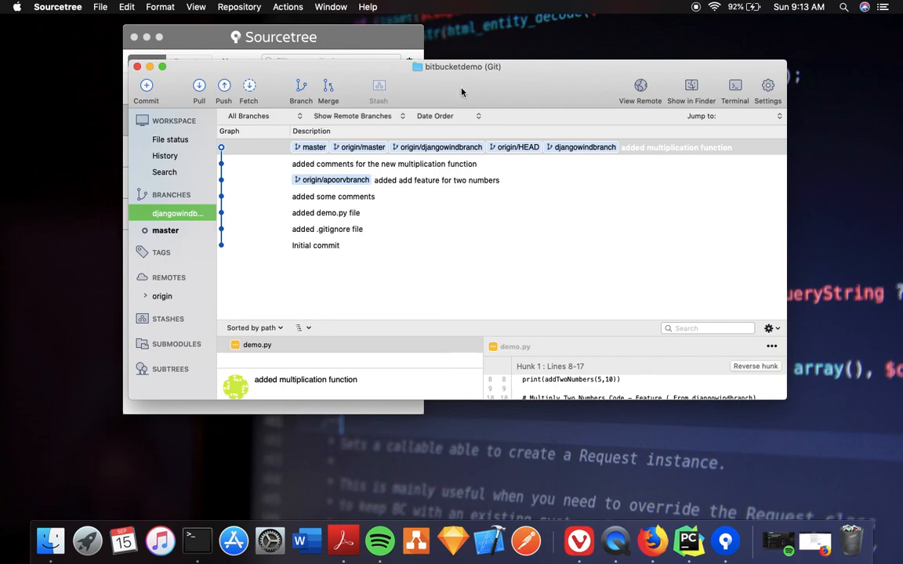
{"action": "key", "text": "super+Tab"}
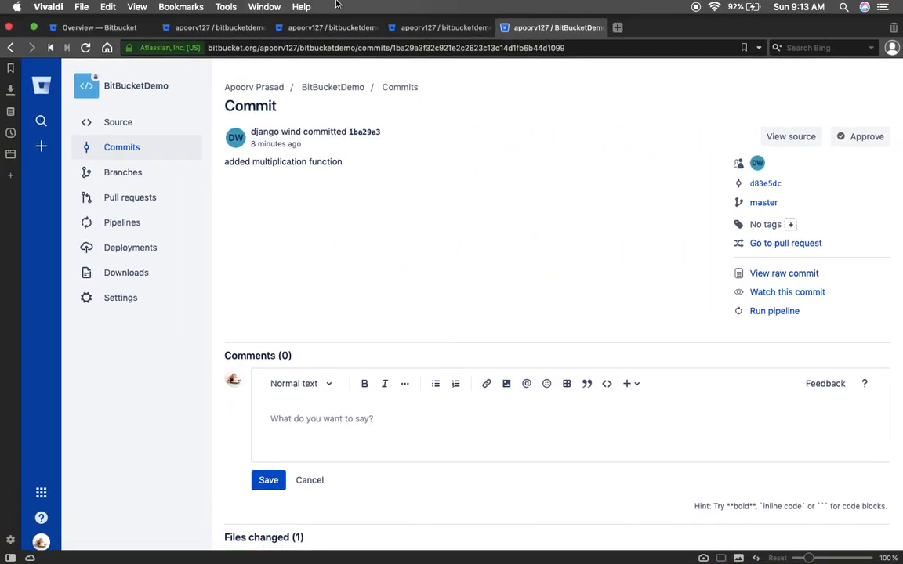